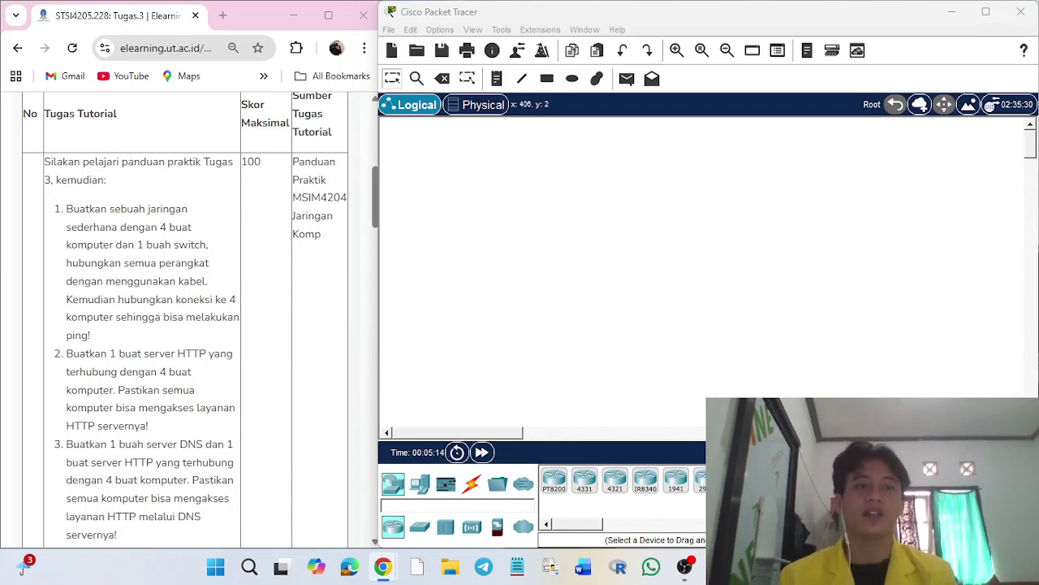
# Step: Read the Tugas 3 assignment, covering the four network tasks, the topology diagram, the ping and browser checks, and the reporting requirements
pyautogui.scroll(4, 186, 317)
pyautogui.scroll(-3, 187, 316)
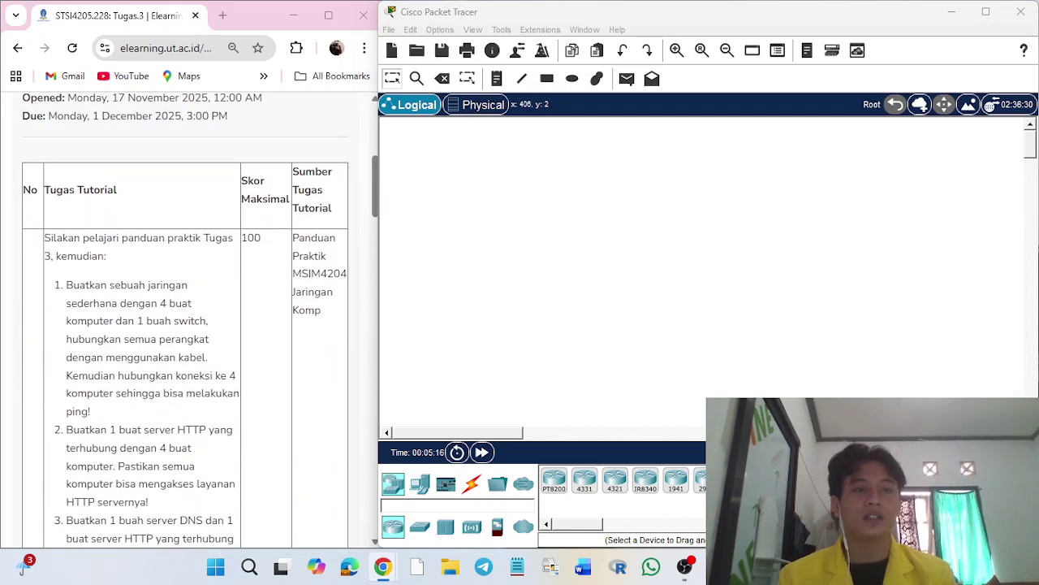
pyautogui.scroll(-1, 187, 317)
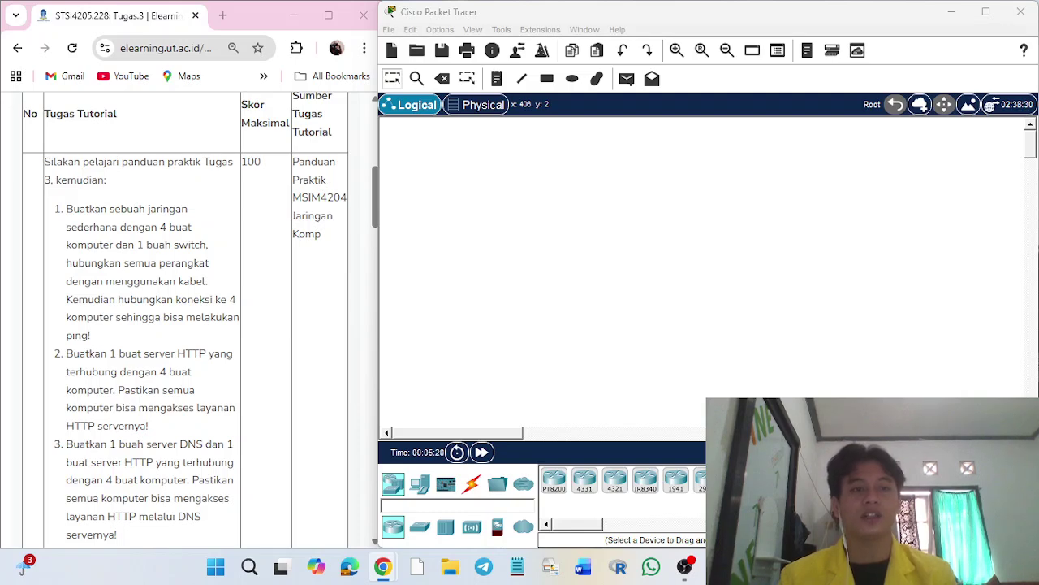
pyautogui.moveTo(66, 209); pyautogui.dragTo(105, 208)
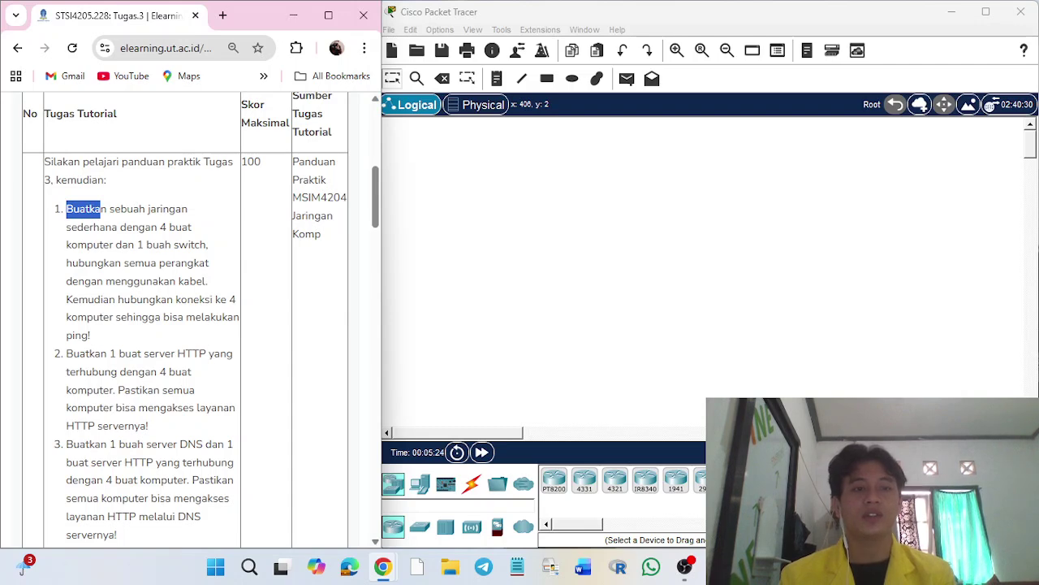
pyautogui.scroll(-1, 187, 316)
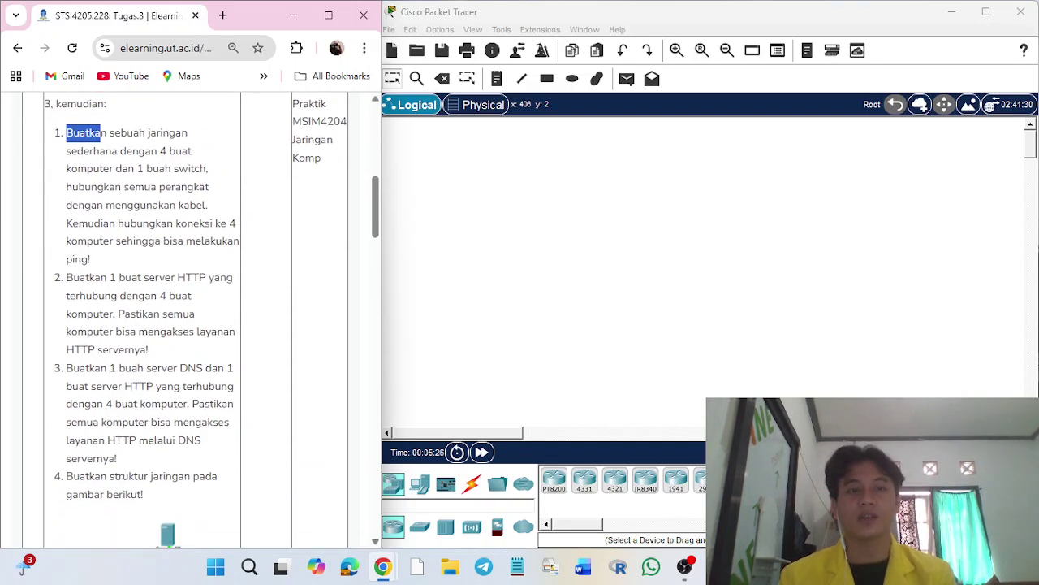
pyautogui.scroll(-1, 187, 317)
pyautogui.moveTo(126, 219); pyautogui.dragTo(185, 201)
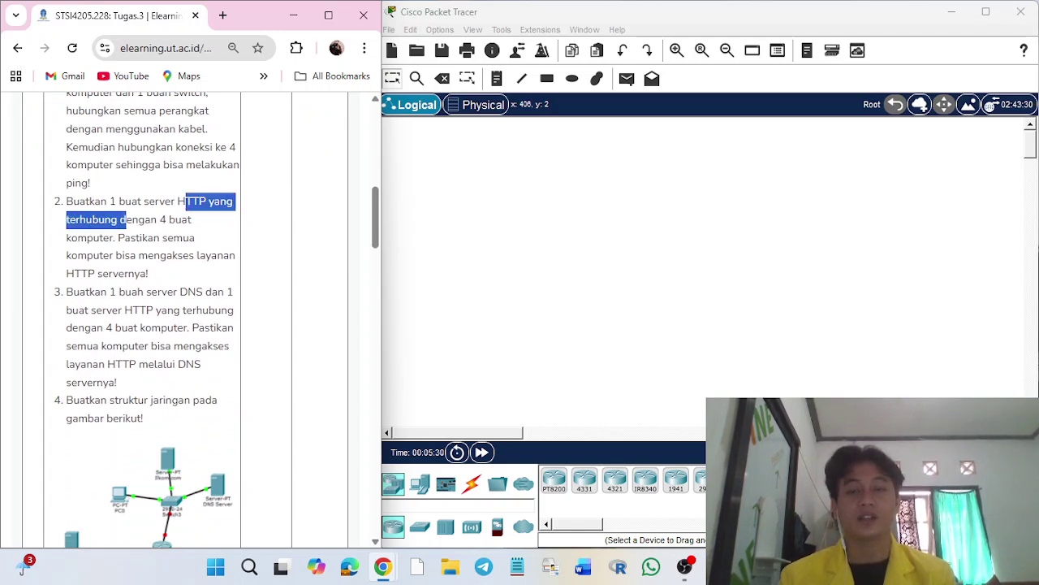
pyautogui.click(187, 219)
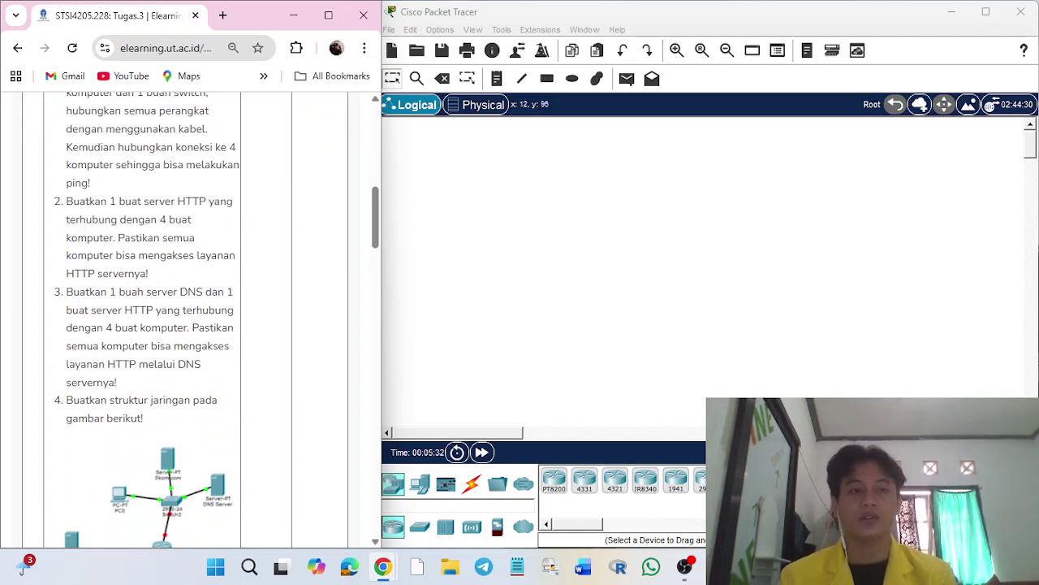
pyautogui.scroll(-5, 203, 316)
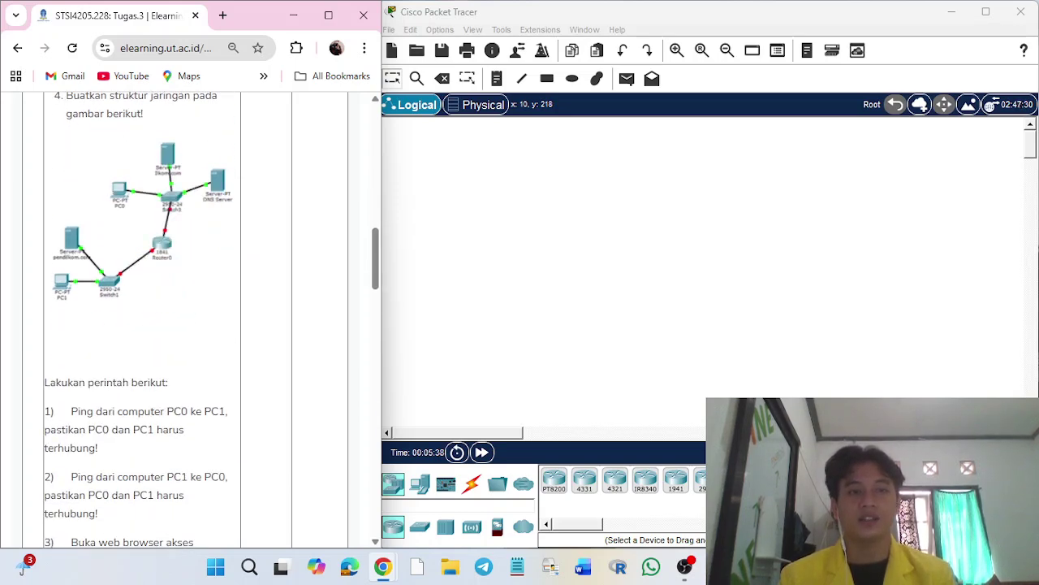
pyautogui.scroll(-2, 195, 316)
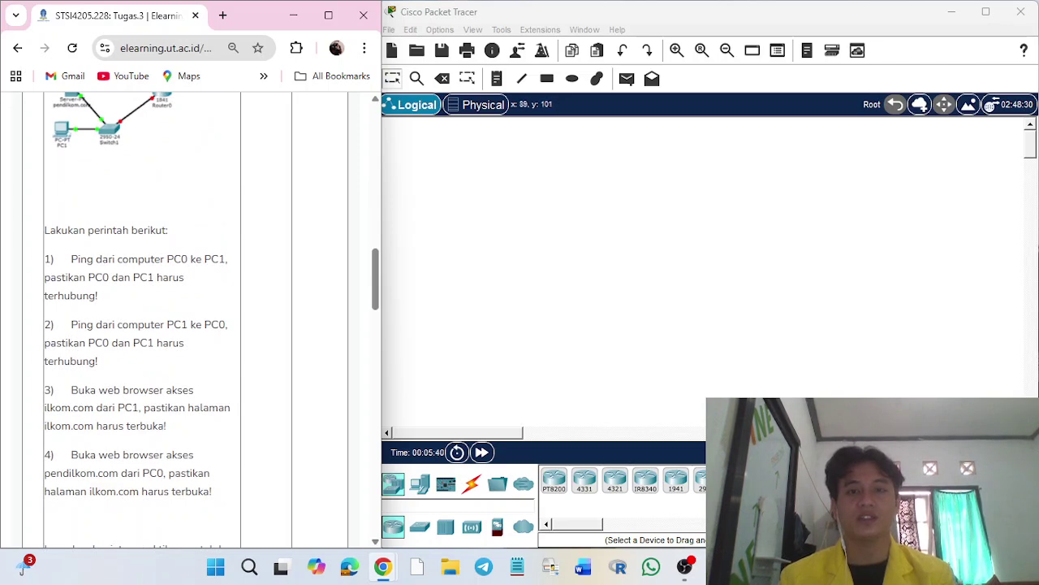
pyautogui.scroll(-3, 195, 316)
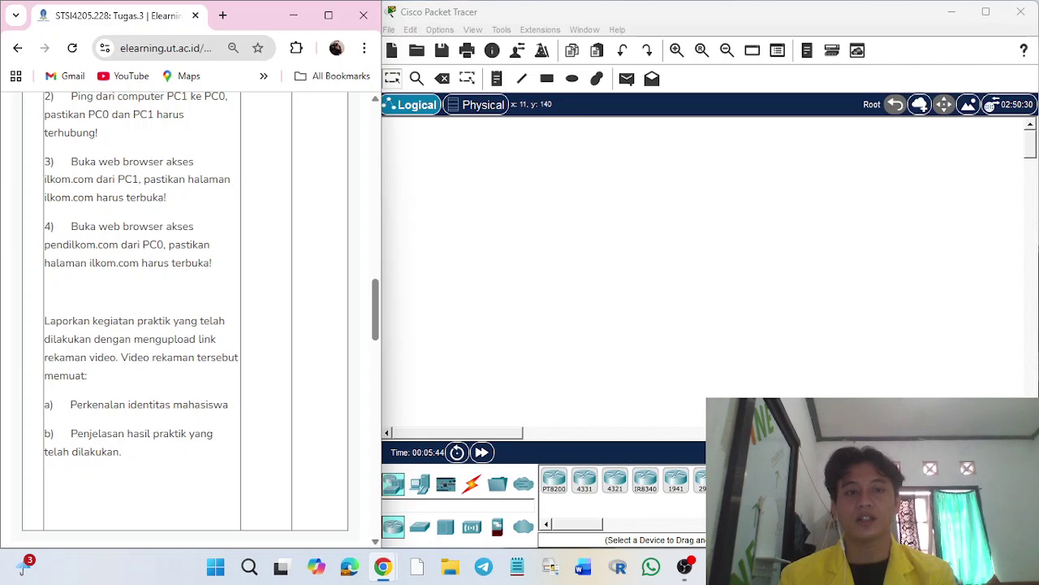
pyautogui.scroll(7, 195, 317)
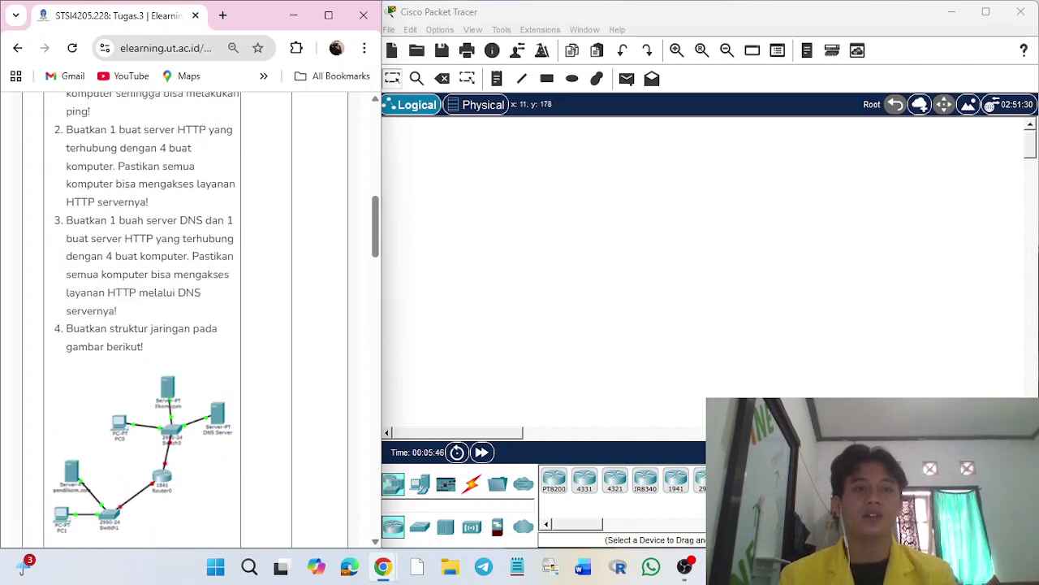
pyautogui.scroll(3, 194, 317)
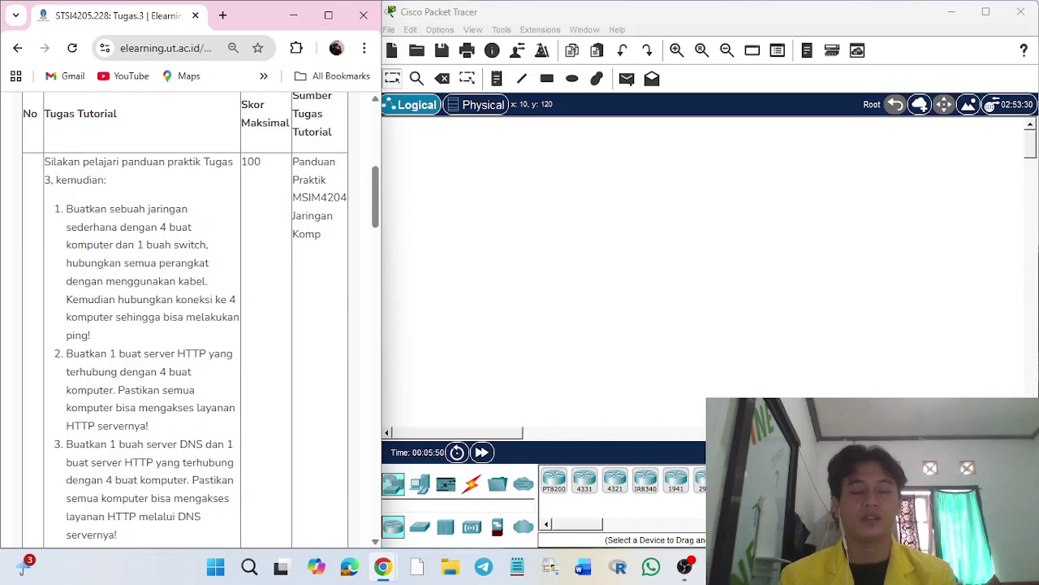
pyautogui.moveTo(139, 227); pyautogui.dragTo(182, 228)
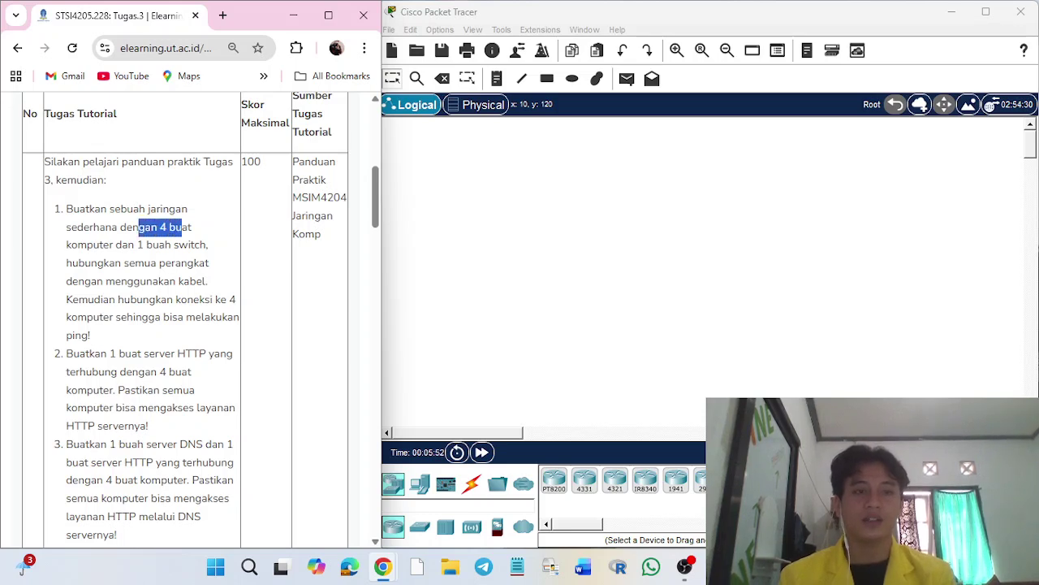
pyautogui.moveTo(116, 246); pyautogui.dragTo(159, 245)
# Step: Switch to Cisco Packet Tracer and place four PCs in the workspace, two in an upper row and two in a lower row
pyautogui.click(499, 321)
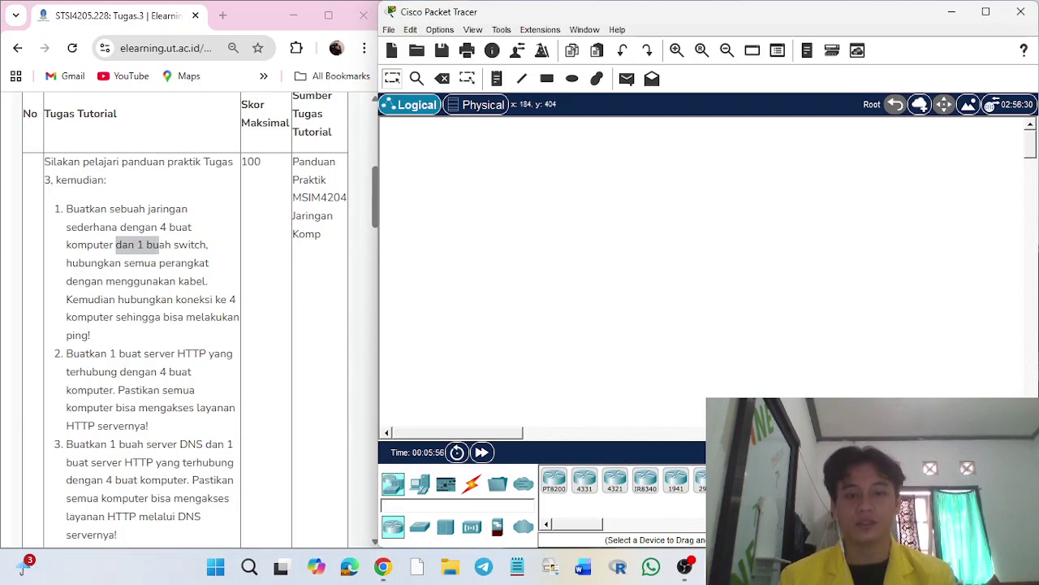
pyautogui.click(420, 484)
pyautogui.click(553, 481)
pyautogui.click(467, 181)
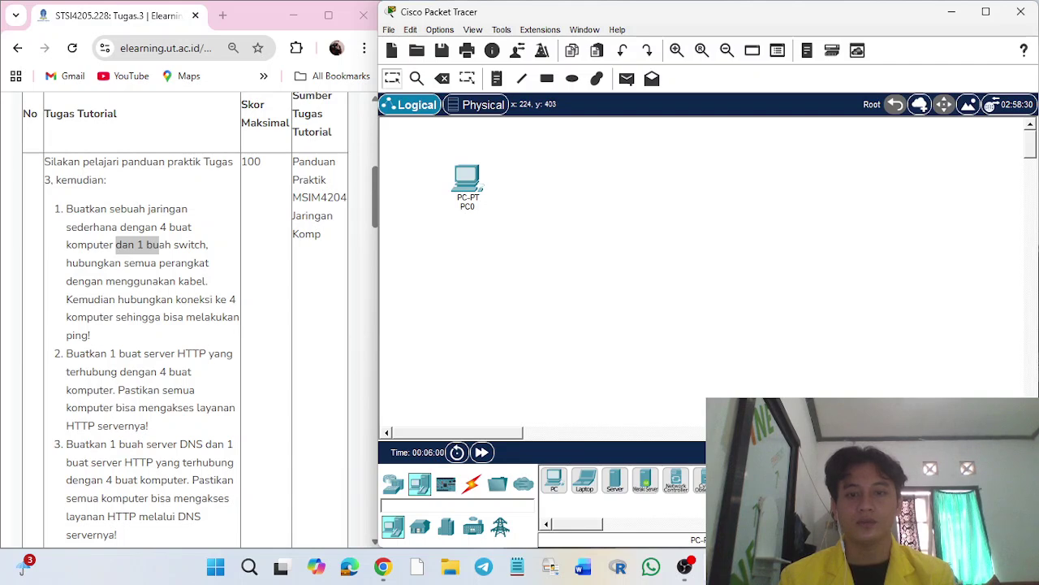
pyautogui.click(554, 481)
pyautogui.click(570, 181)
pyautogui.click(554, 481)
pyautogui.click(457, 304)
pyautogui.click(554, 481)
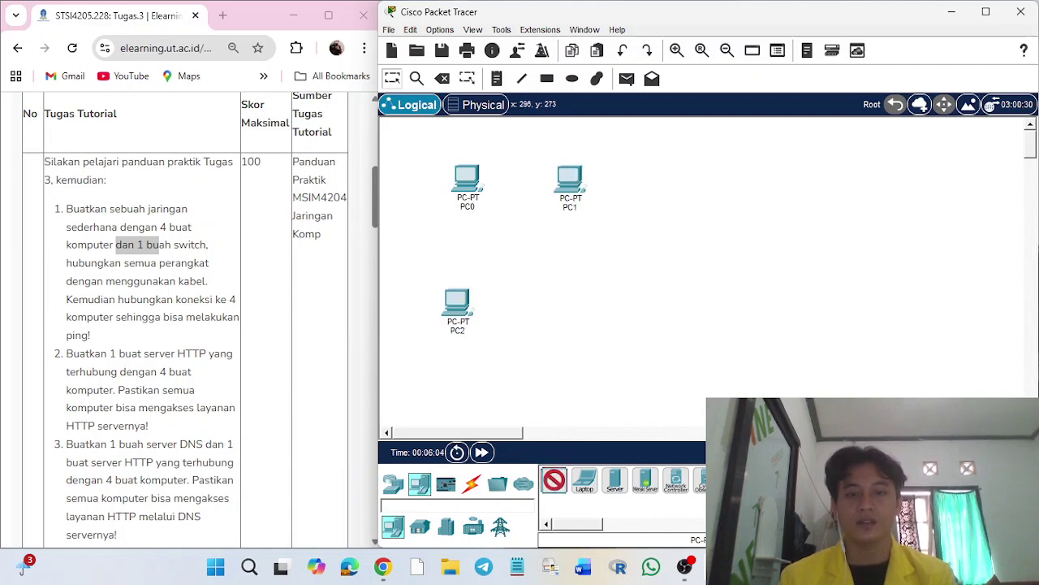
pyautogui.click(604, 325)
# Step: Spread out the PCs by moving PC2 and PC3 further down and PC1 further away from PC0
pyautogui.moveTo(457, 305); pyautogui.dragTo(451, 350)
pyautogui.moveTo(603, 324); pyautogui.dragTo(600, 350)
pyautogui.moveTo(570, 180); pyautogui.dragTo(594, 177)
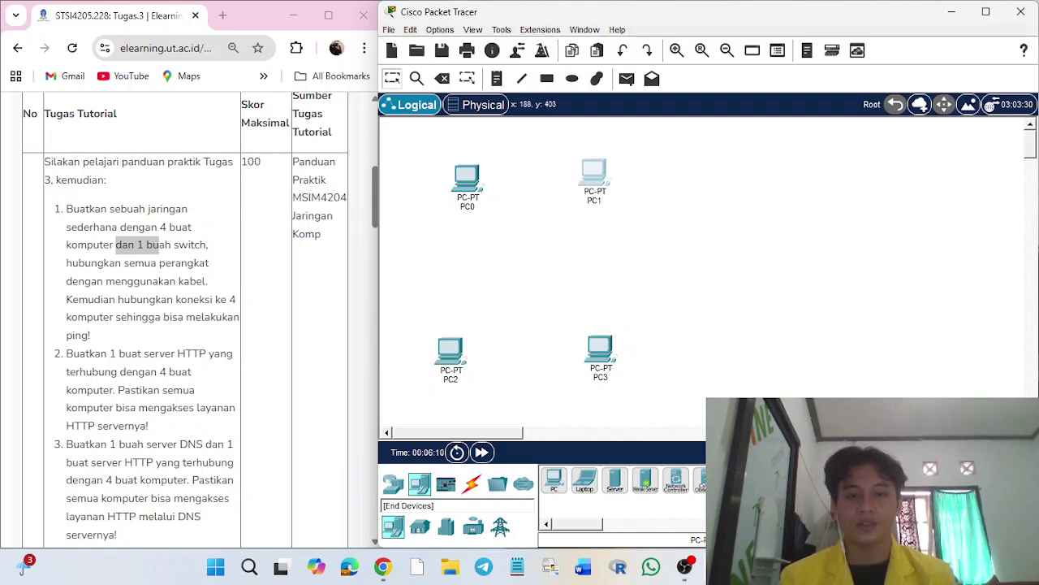
# Step: Add a 2950-24 switch in the middle of the four PCs
pyautogui.click(393, 484)
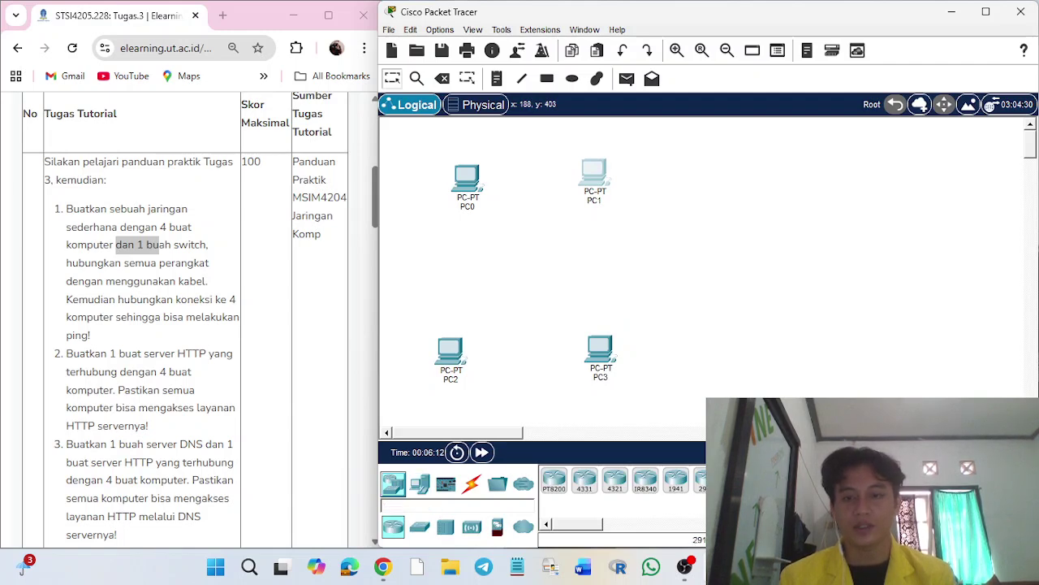
pyautogui.hscroll(3, 621, 479)
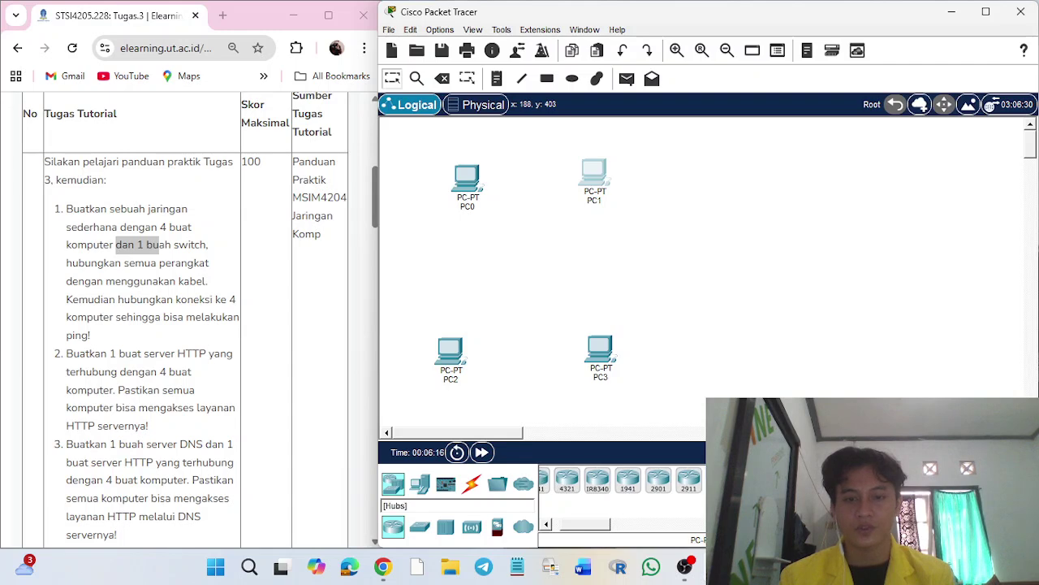
pyautogui.click(419, 526)
pyautogui.hscroll(3, 621, 479)
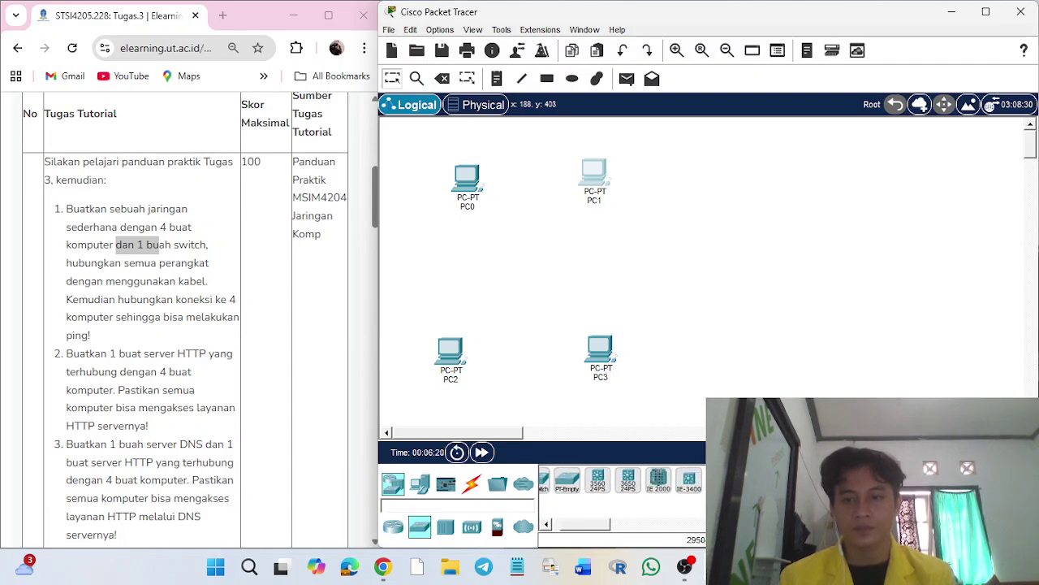
pyautogui.click(513, 272)
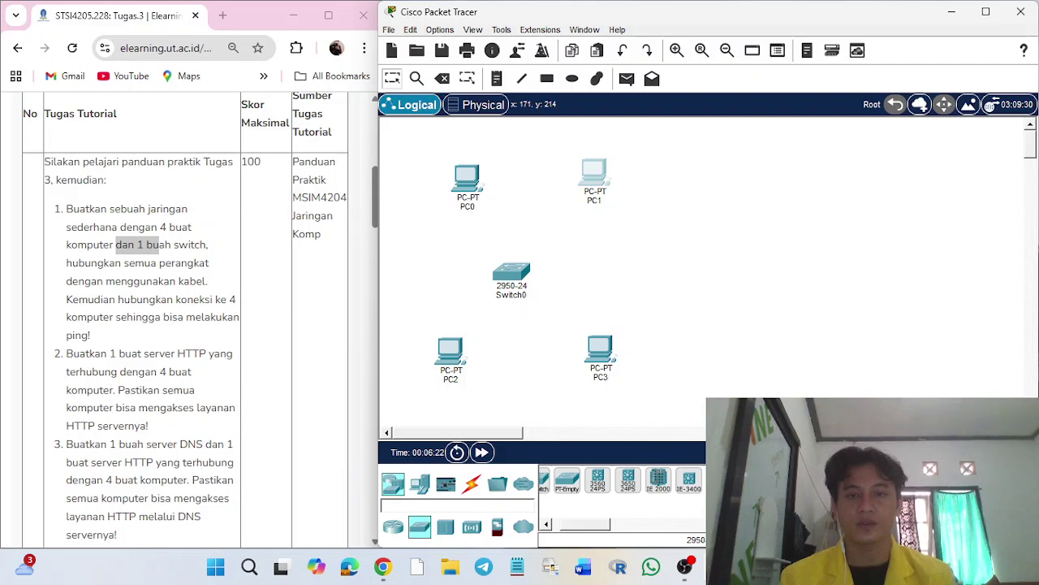
pyautogui.moveTo(512, 274); pyautogui.dragTo(523, 278)
# Step: Connect PC0's FastEthernet0 to Switch0's FastEthernet0/1 with a copper straight-through cable
pyautogui.click(472, 484)
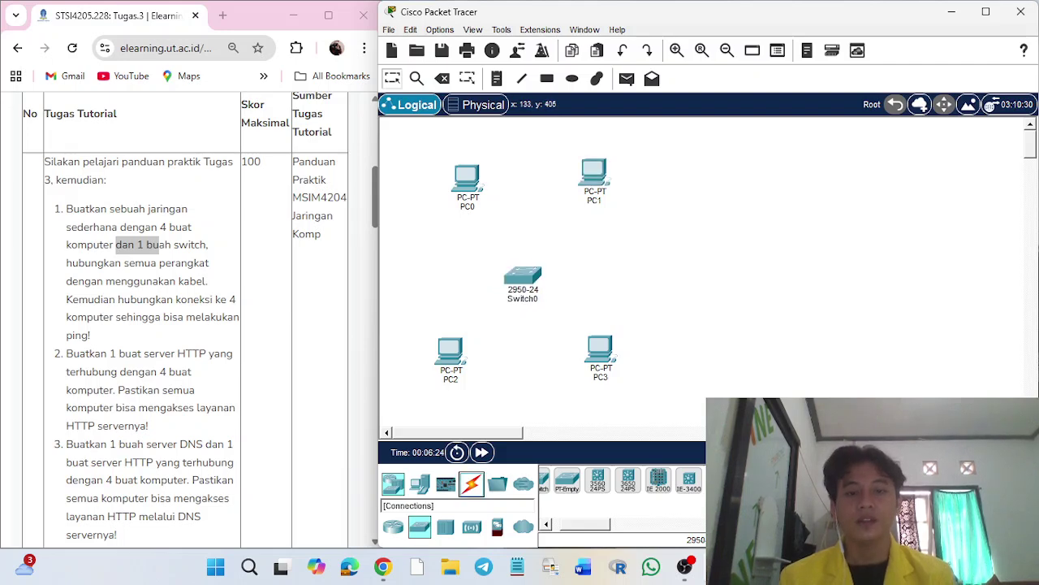
pyautogui.click(675, 480)
pyautogui.click(475, 187)
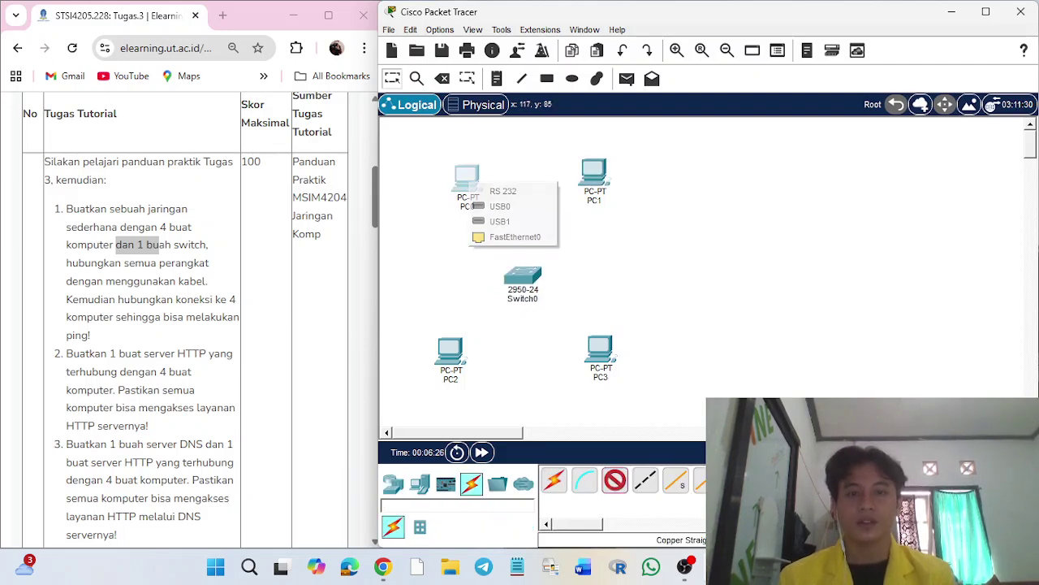
pyautogui.click(515, 236)
pyautogui.click(514, 270)
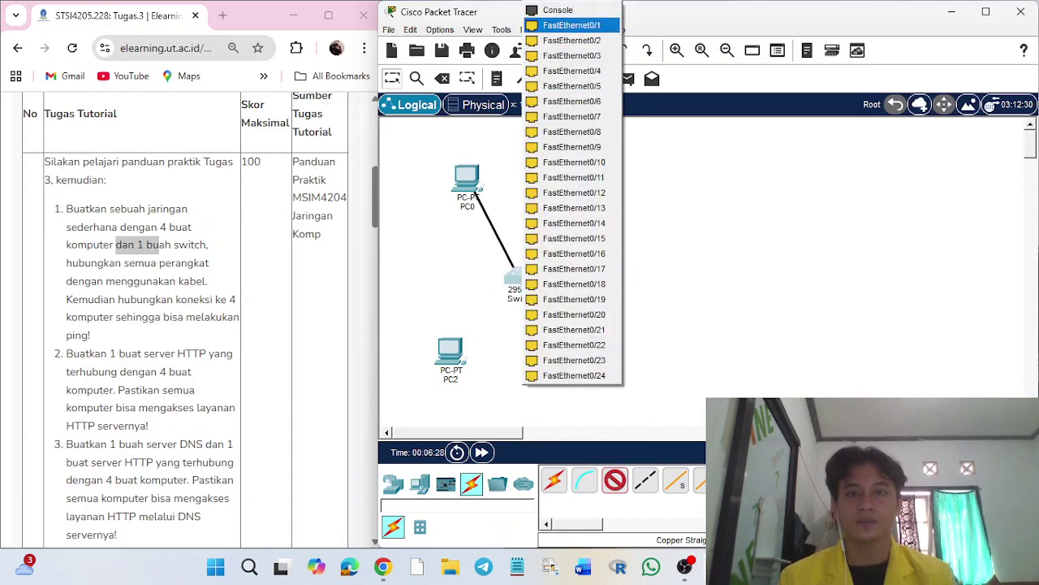
pyautogui.click(571, 25)
# Step: Connect PC1's FastEthernet0 to Switch0's FastEthernet0/2 with a copper straight-through cable
pyautogui.click(595, 174)
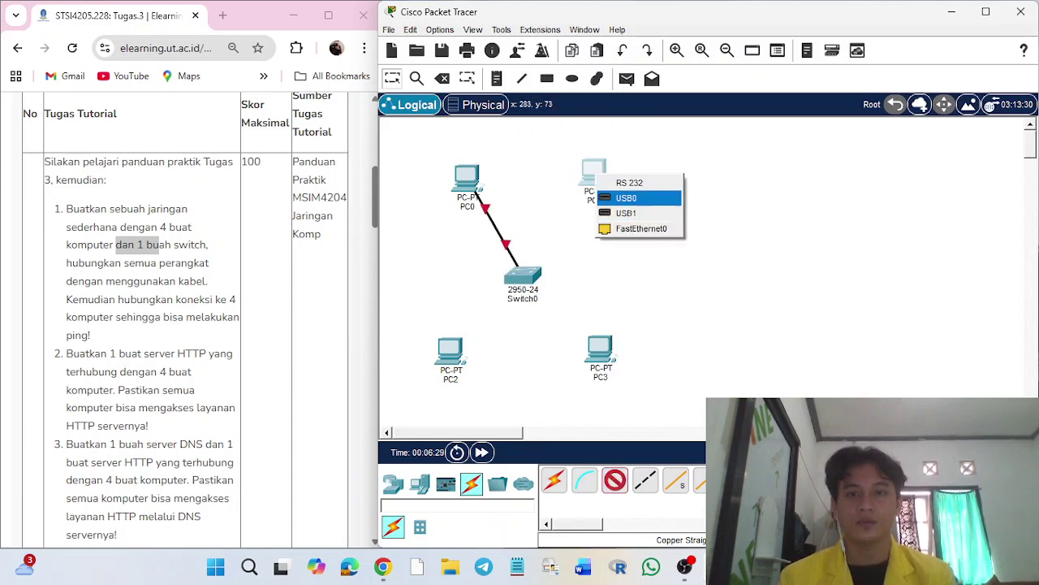
pyautogui.click(638, 228)
pyautogui.click(522, 276)
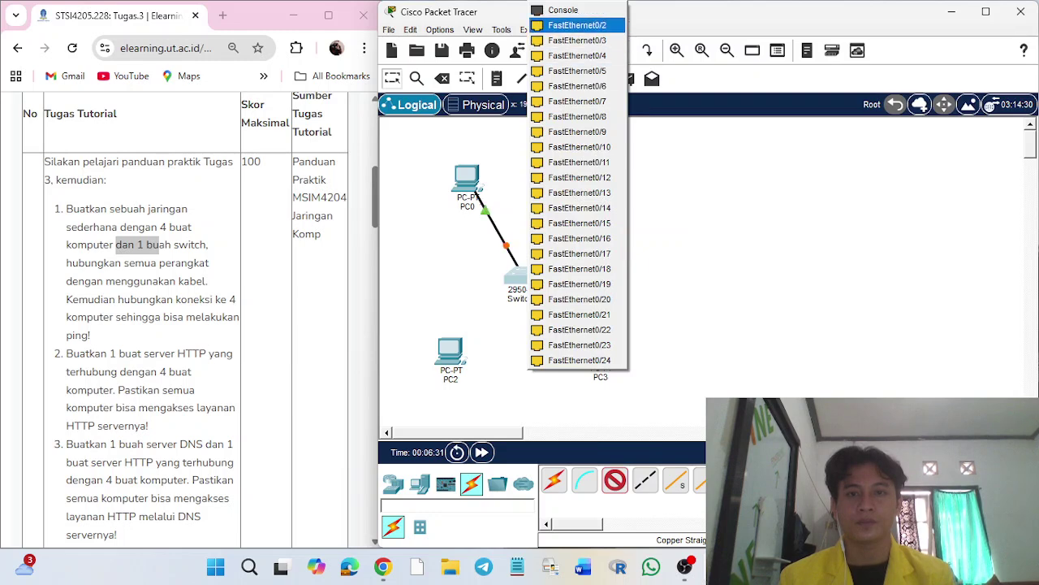
pyautogui.click(577, 25)
# Step: Connect PC2's FastEthernet0 to Switch0's FastEthernet0/3 with a copper straight-through cable
pyautogui.click(615, 480)
pyautogui.click(451, 353)
pyautogui.click(497, 405)
pyautogui.click(522, 276)
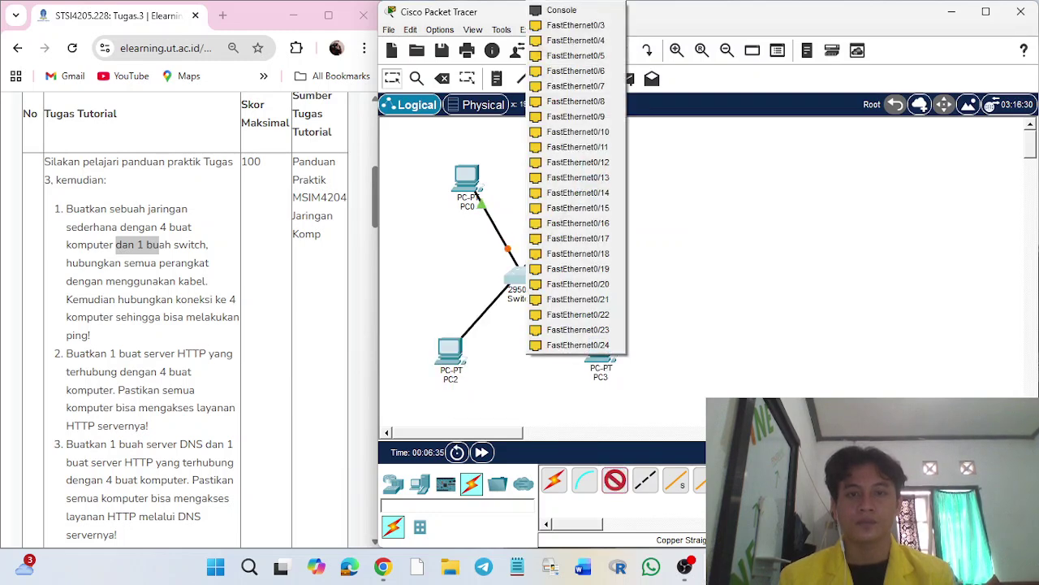
pyautogui.click(577, 23)
# Step: Connect Switch0 to PC3's FastEthernet0 with a copper straight-through cable
pyautogui.click(615, 480)
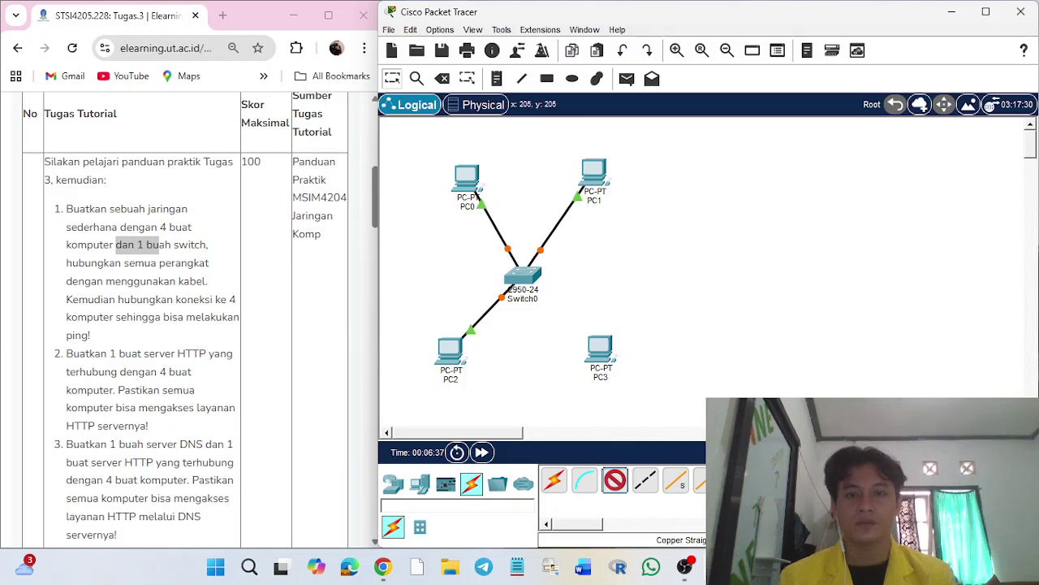
pyautogui.click(522, 276)
pyautogui.click(585, 40)
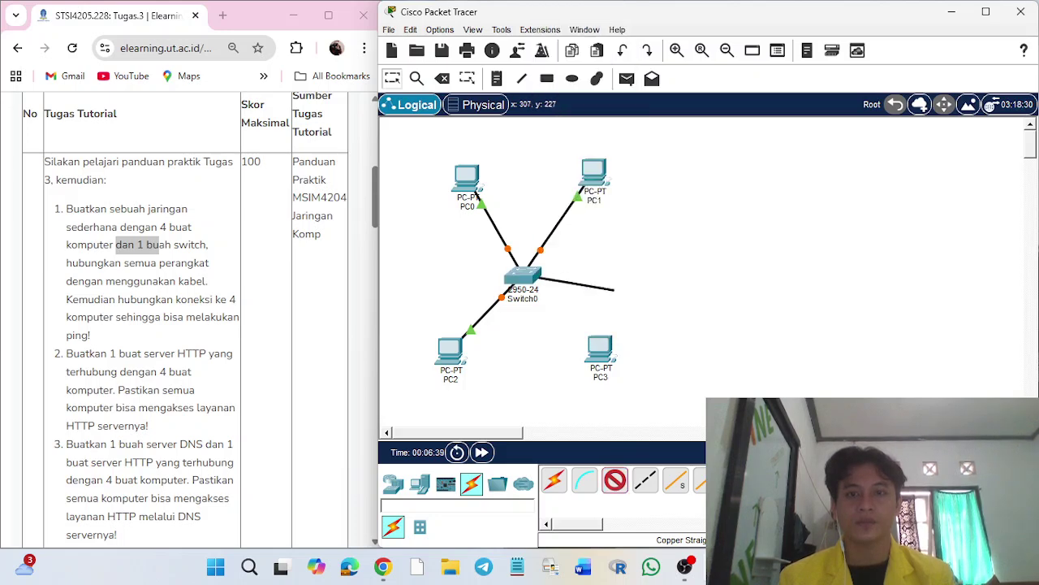
pyautogui.click(600, 350)
pyautogui.click(651, 417)
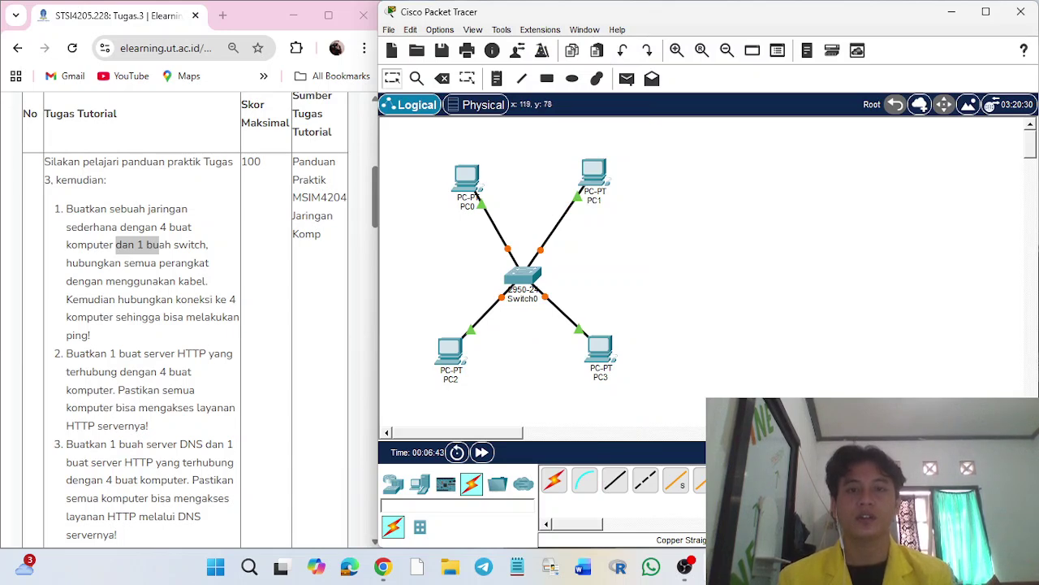
# Step: Set PC0's static IPv4 address to 192.168.1.1 with the default subnet mask 255.255.255.0
pyautogui.moveTo(471, 179); pyautogui.dragTo(468, 175)
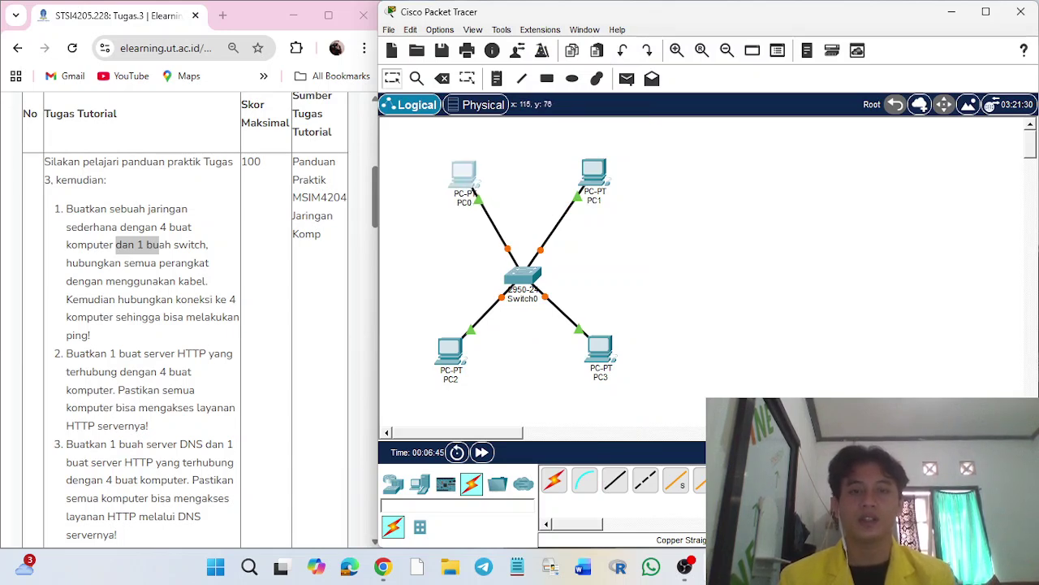
pyautogui.click(466, 174)
pyautogui.click(332, 67)
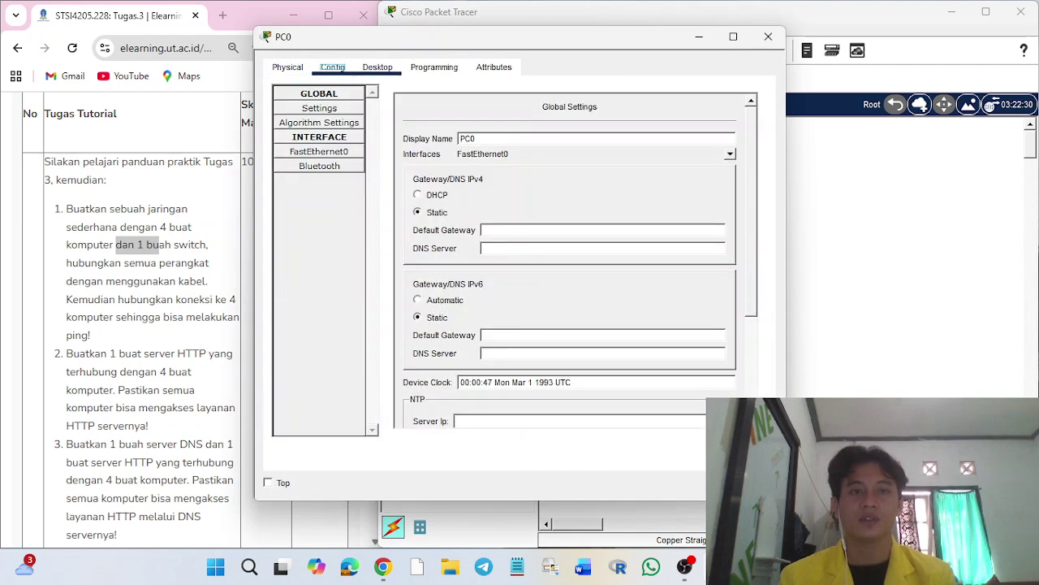
pyautogui.click(376, 67)
pyautogui.click(320, 128)
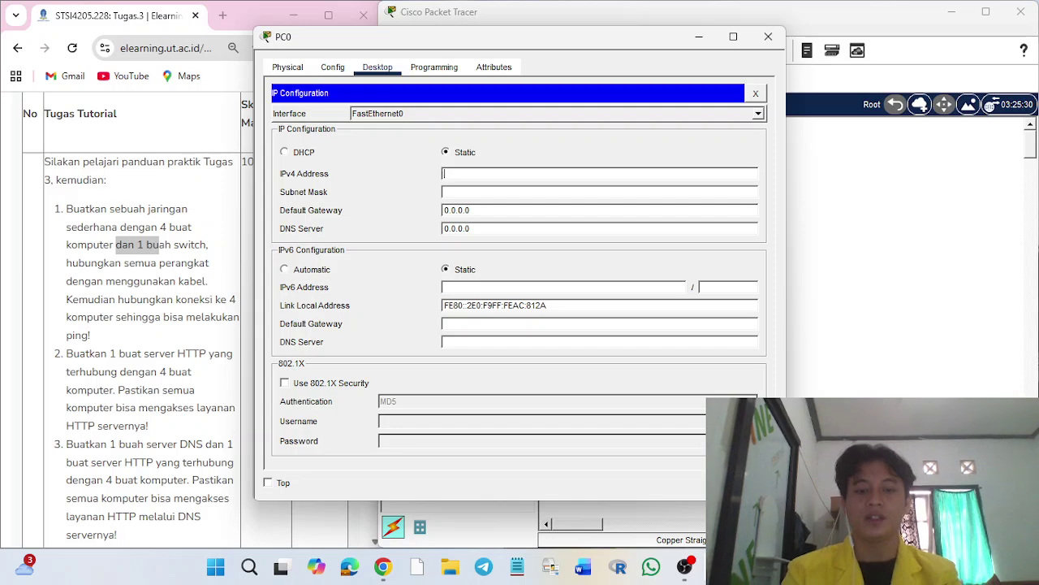
pyautogui.write('192.')
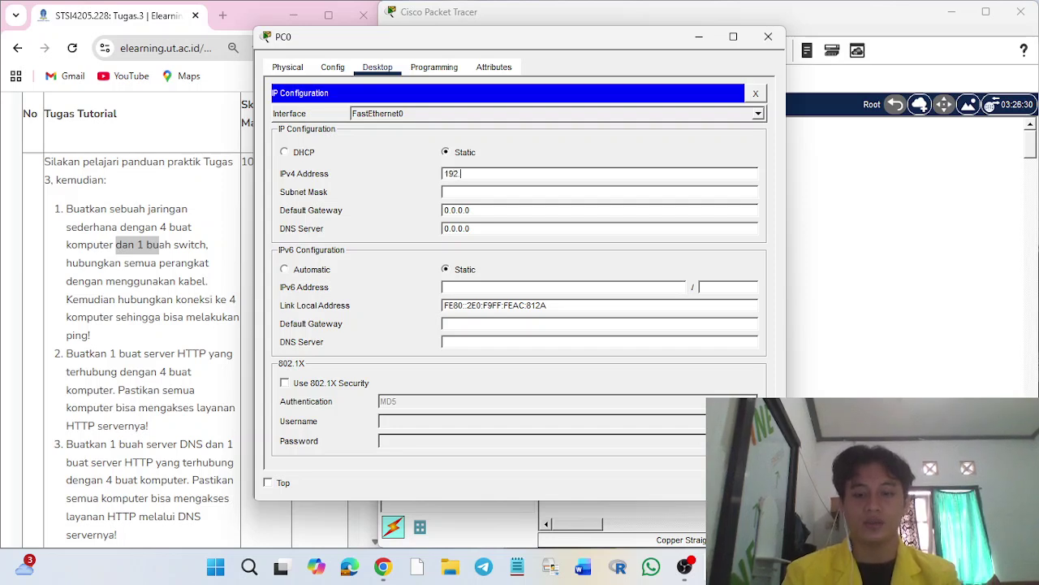
pyautogui.write('168.1')
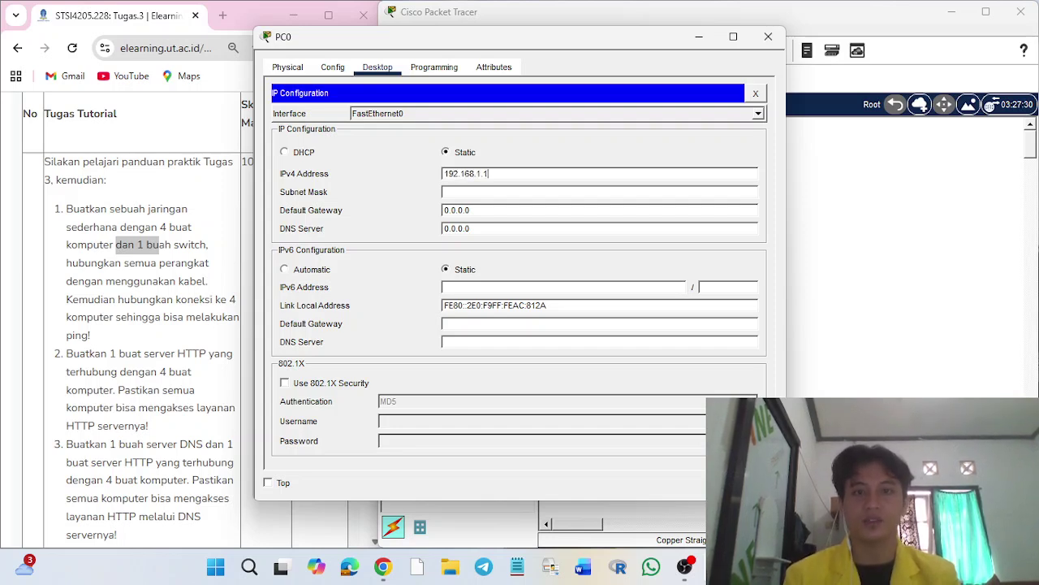
pyautogui.write('.1')
pyautogui.press('Tab')
pyautogui.hotkey('shift', 'Tab')
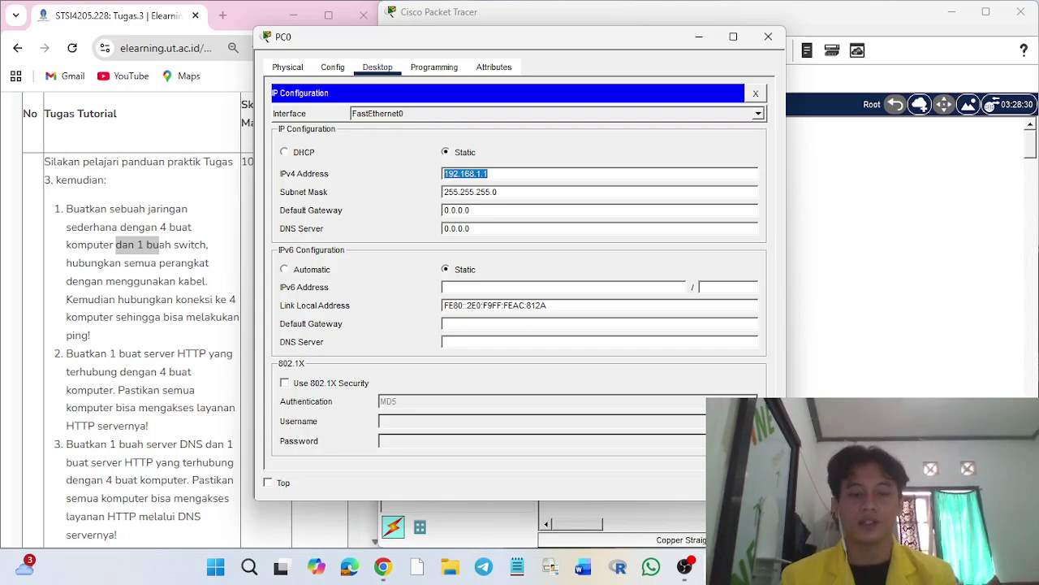
# Step: Set PC1's static IPv4 address to 192.168.1.2 with the default subnet mask 255.255.255.0
pyautogui.click(768, 37)
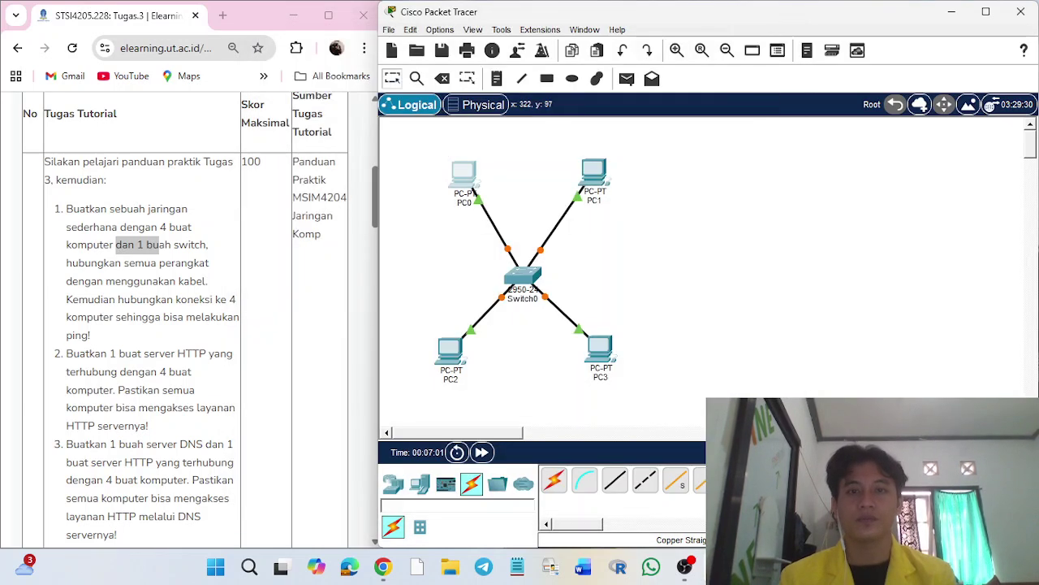
pyautogui.click(594, 172)
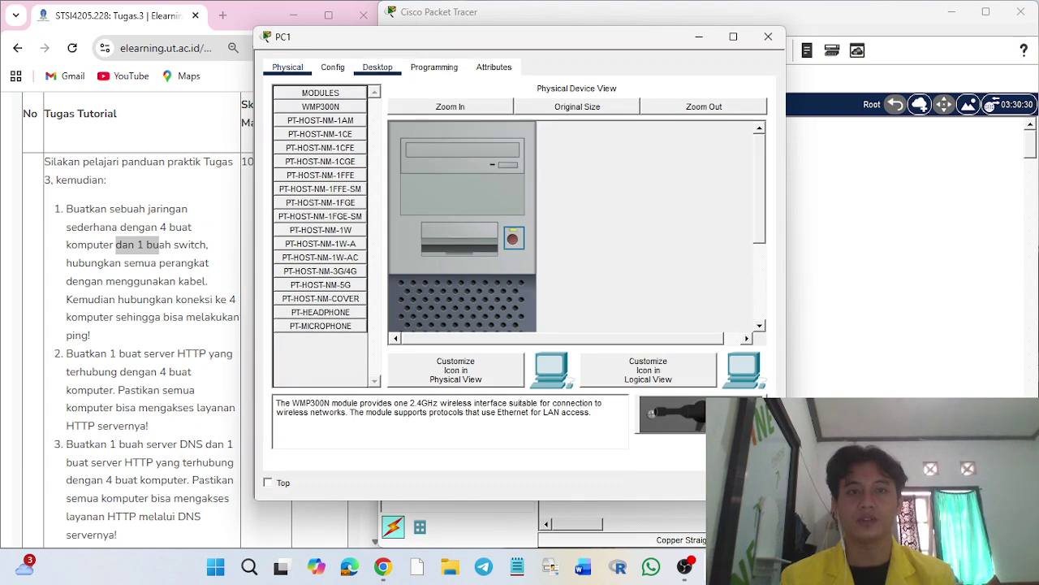
pyautogui.click(377, 66)
pyautogui.click(329, 121)
pyautogui.click(487, 174)
pyautogui.write('192.168.1.1')
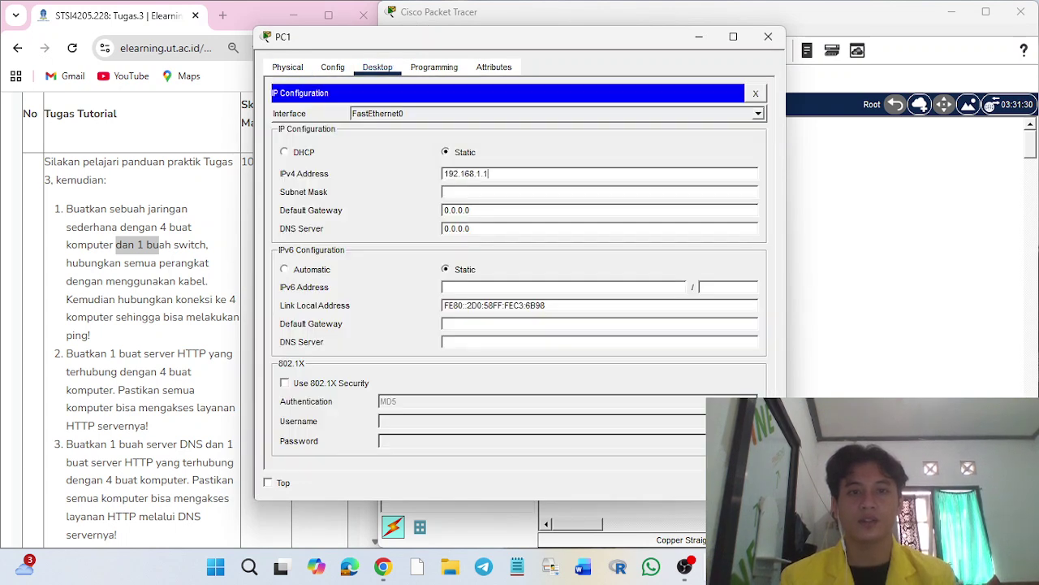
pyautogui.press('Tab')
pyautogui.write('192.168.1.')
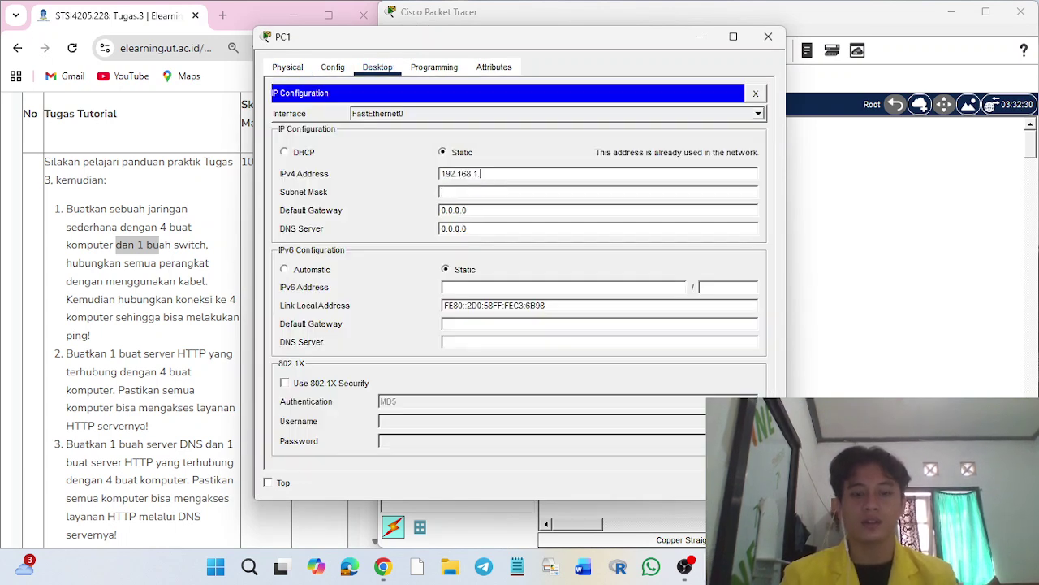
pyautogui.write('2')
pyautogui.press('Tab')
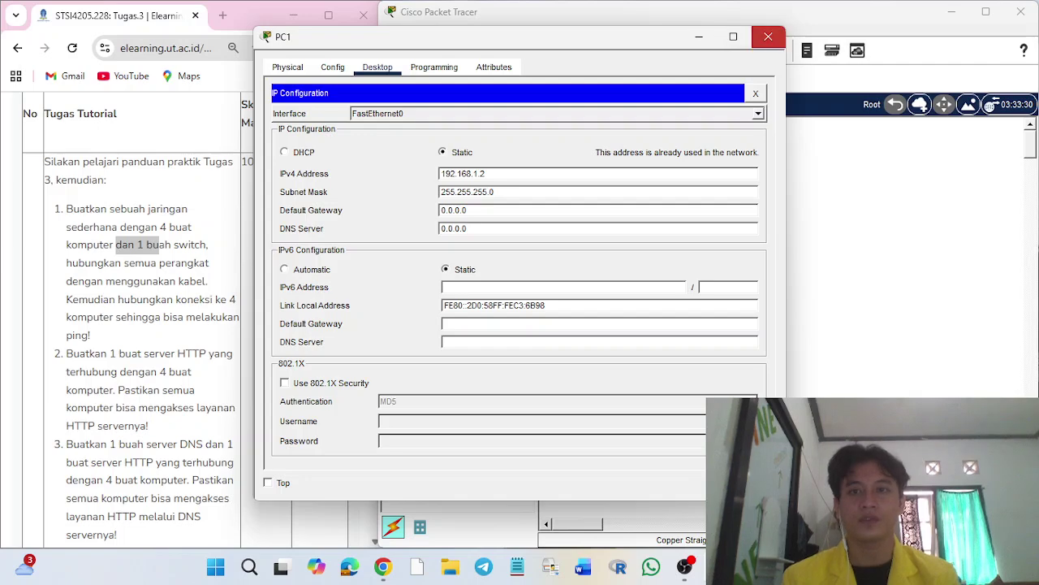
pyautogui.click(768, 36)
# Step: Set PC2's static IPv4 address to 192.168.1.3 with the default subnet mask
pyautogui.click(450, 350)
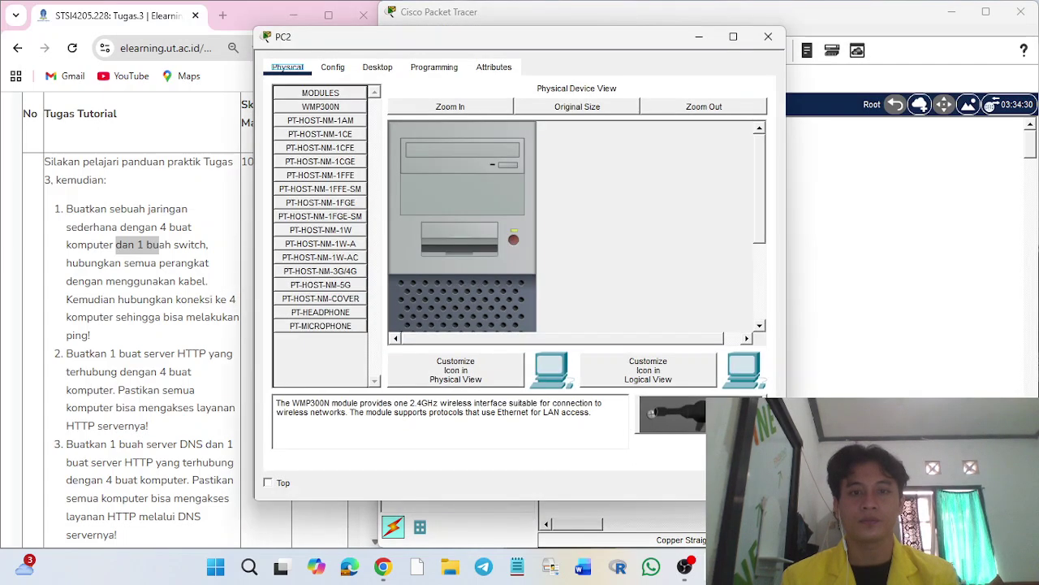
pyautogui.click(377, 67)
pyautogui.click(321, 130)
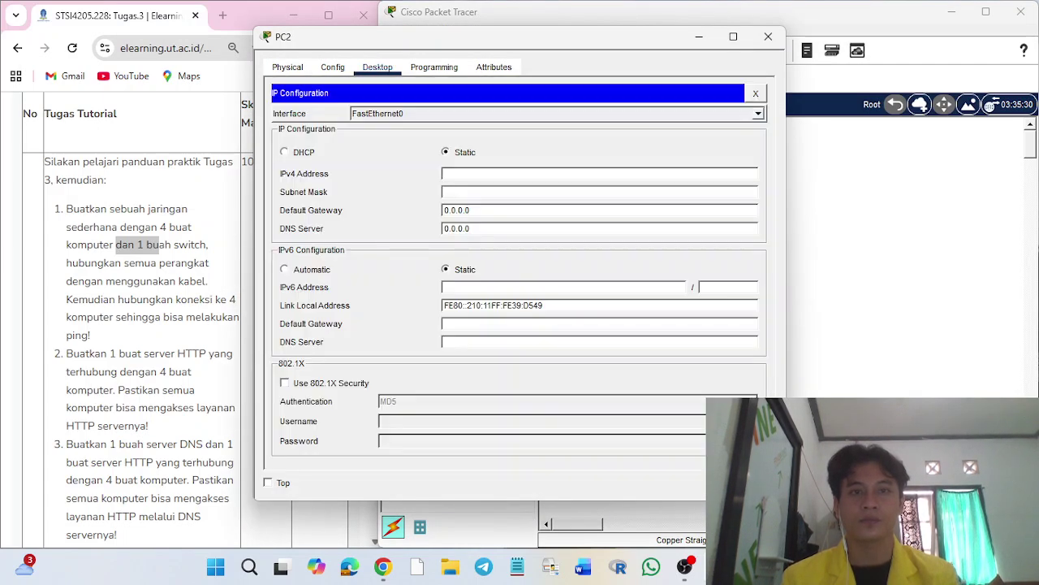
pyautogui.write('192.168.1.3')
pyautogui.press('Tab')
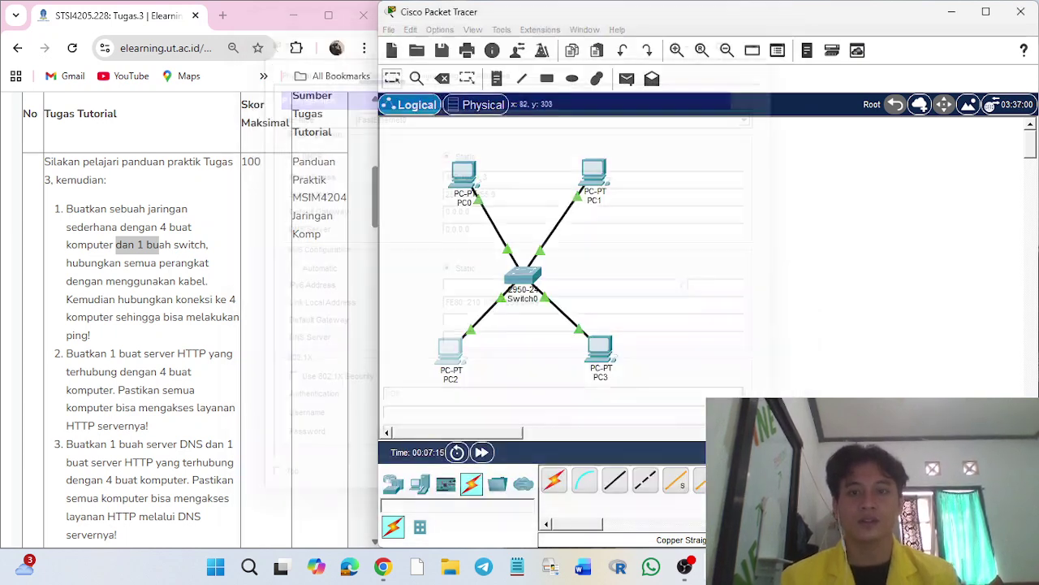
pyautogui.click(768, 36)
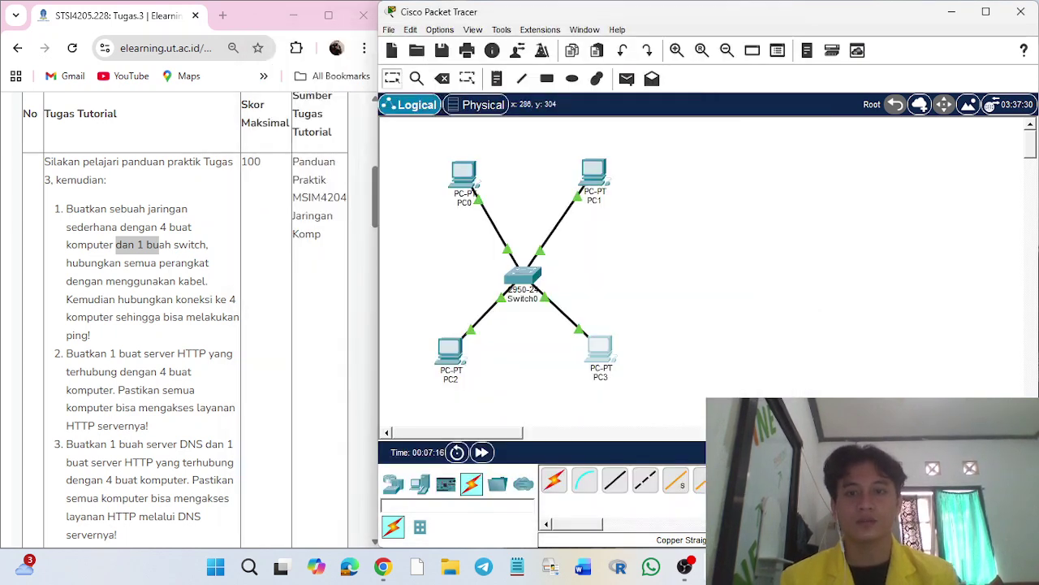
# Step: Set PC3's static IPv4 address to 192.168.1.4 with the default subnet mask 255.255.255.0
pyautogui.click(599, 349)
pyautogui.click(377, 67)
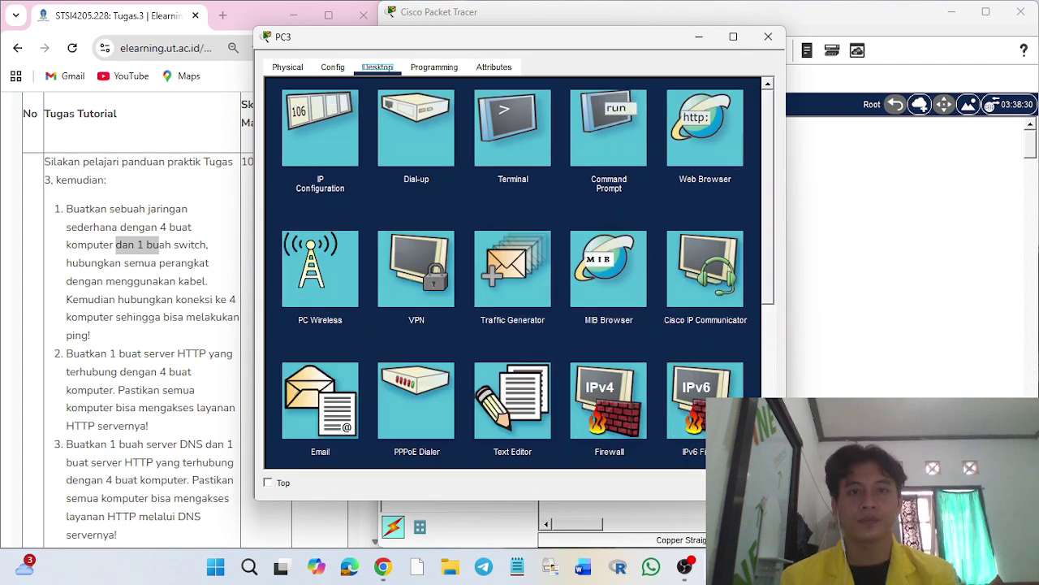
pyautogui.click(325, 130)
pyautogui.write('192.168.1.4')
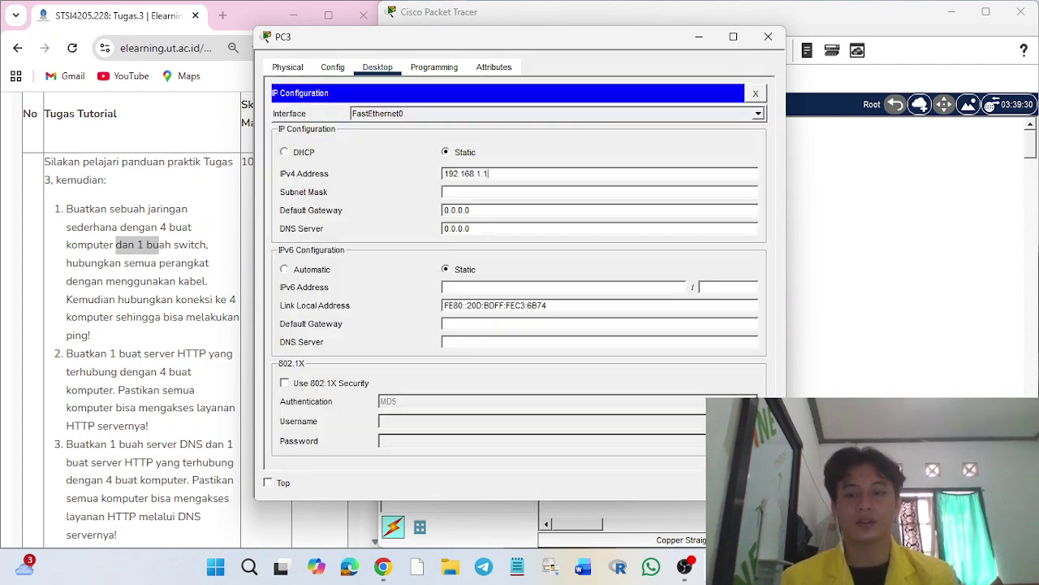
pyautogui.press('Tab')
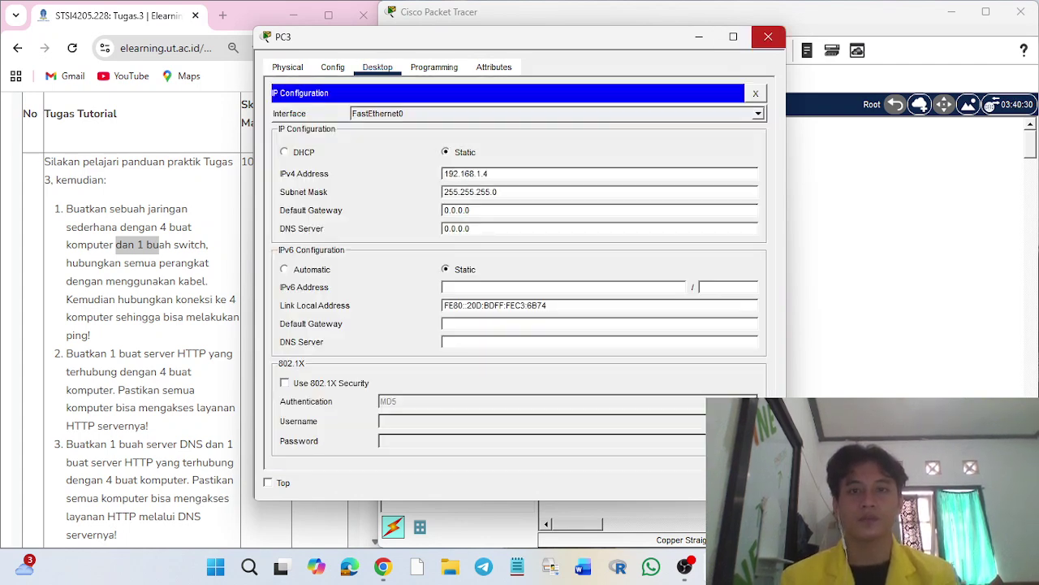
pyautogui.click(768, 36)
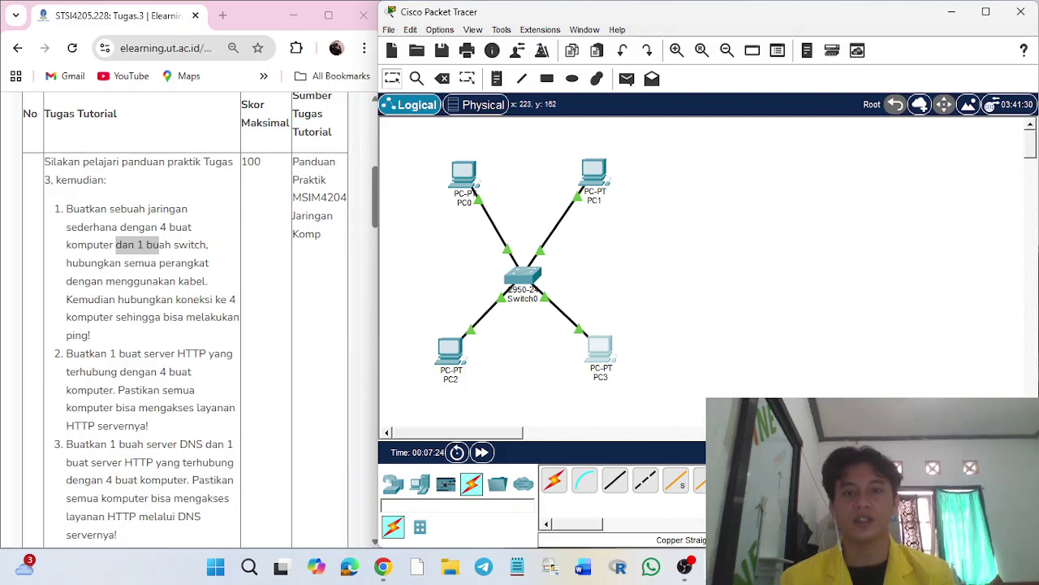
# Step: Ping PC1 at 192.168.1.2 from PC0's Command Prompt
pyautogui.click(463, 170)
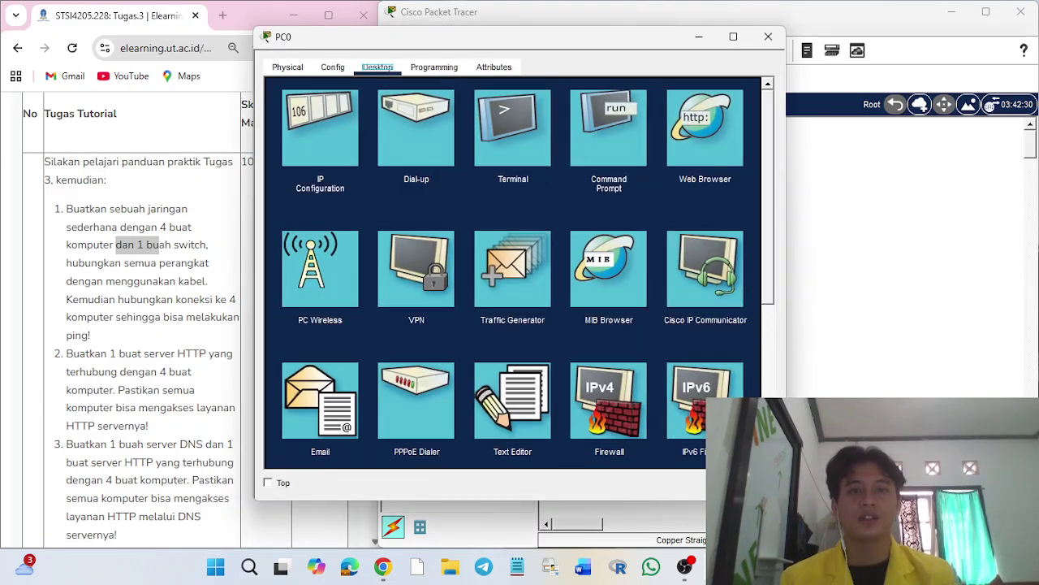
pyautogui.click(609, 130)
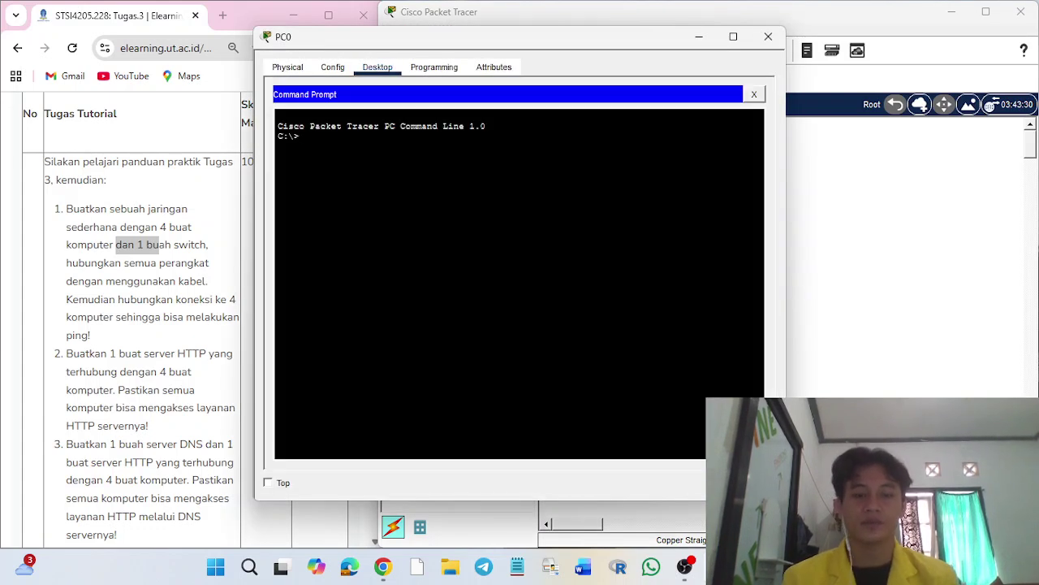
pyautogui.write('ping')
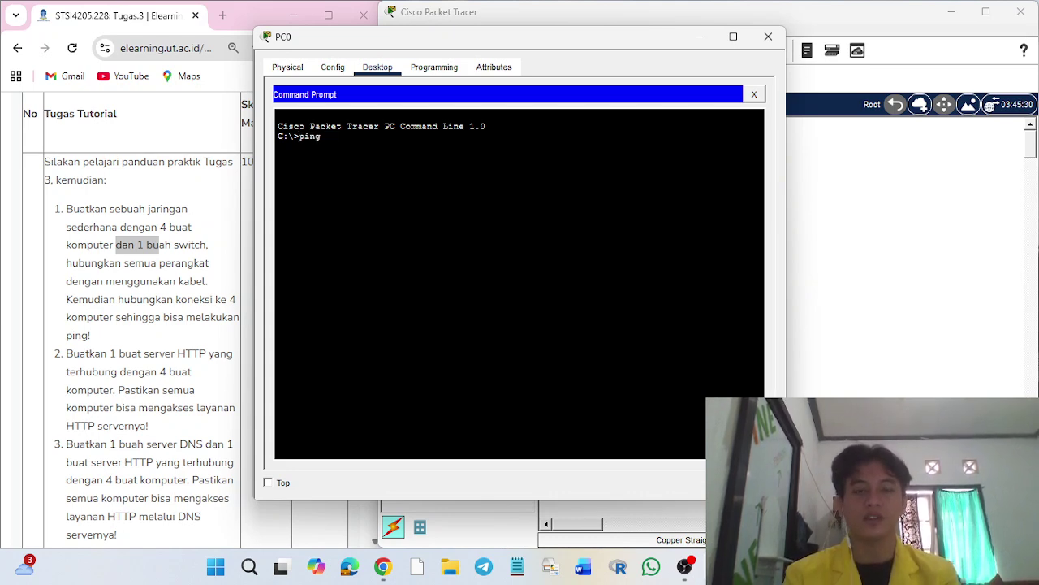
pyautogui.write(' 192.1')
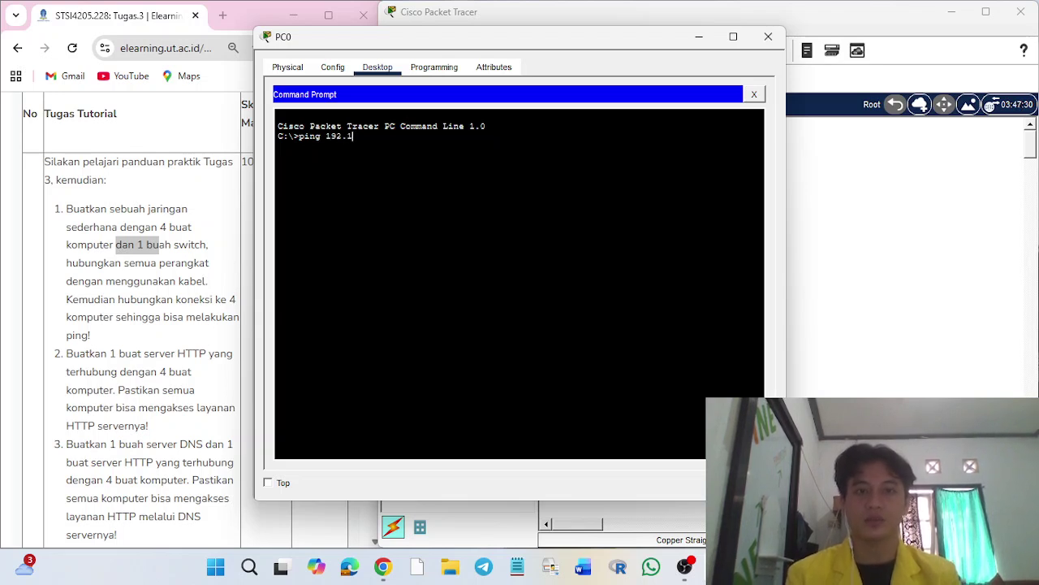
pyautogui.write('68.1')
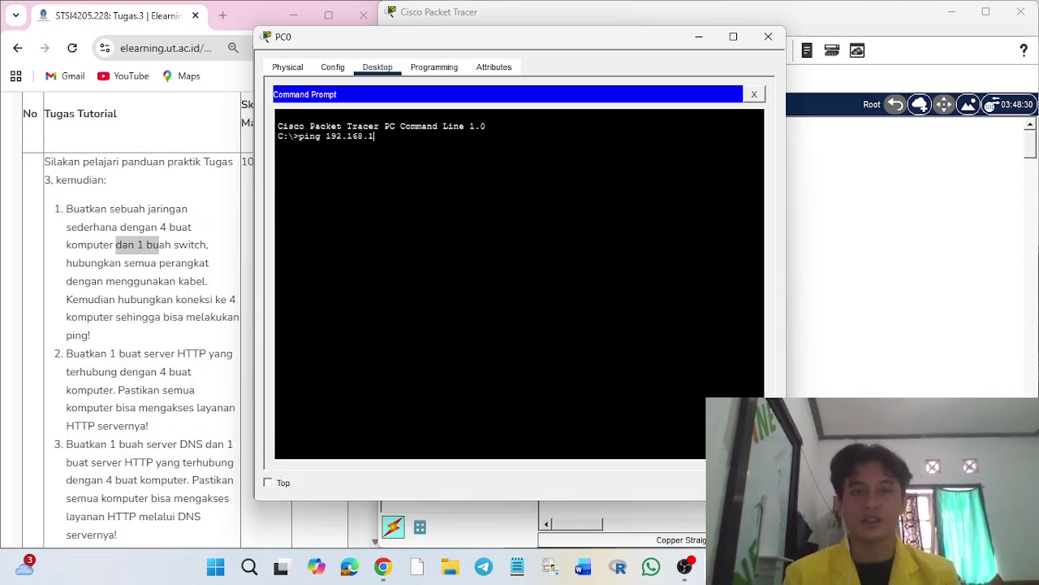
pyautogui.write('.2')
pyautogui.press('Return')
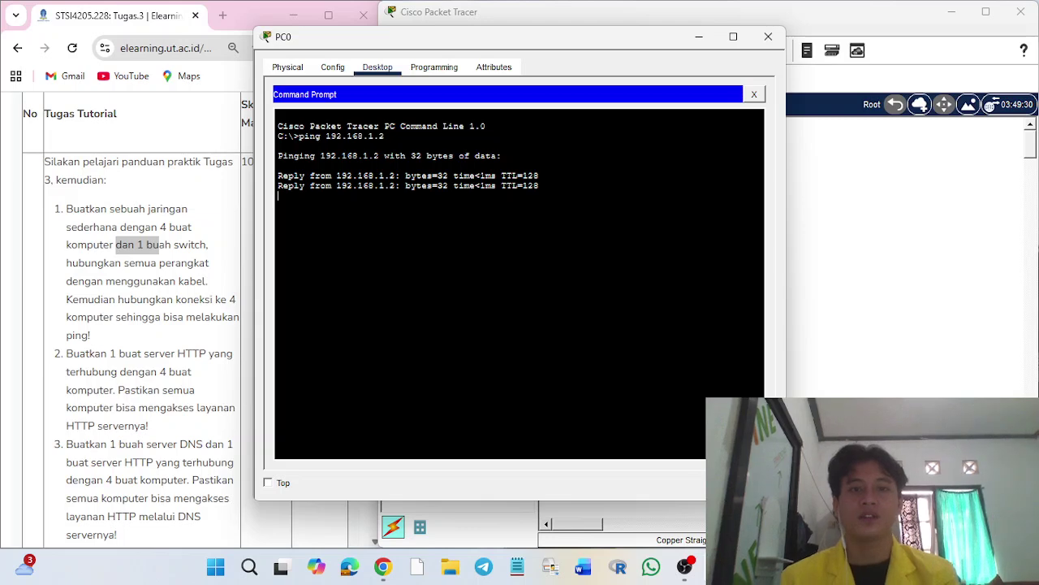
# Step: Ping 192.168.1.3 and 192.168.1.4 from PC0's Command Prompt, and close PC0's window
pyautogui.press('Up')
pyautogui.write('3')
pyautogui.press('Return')
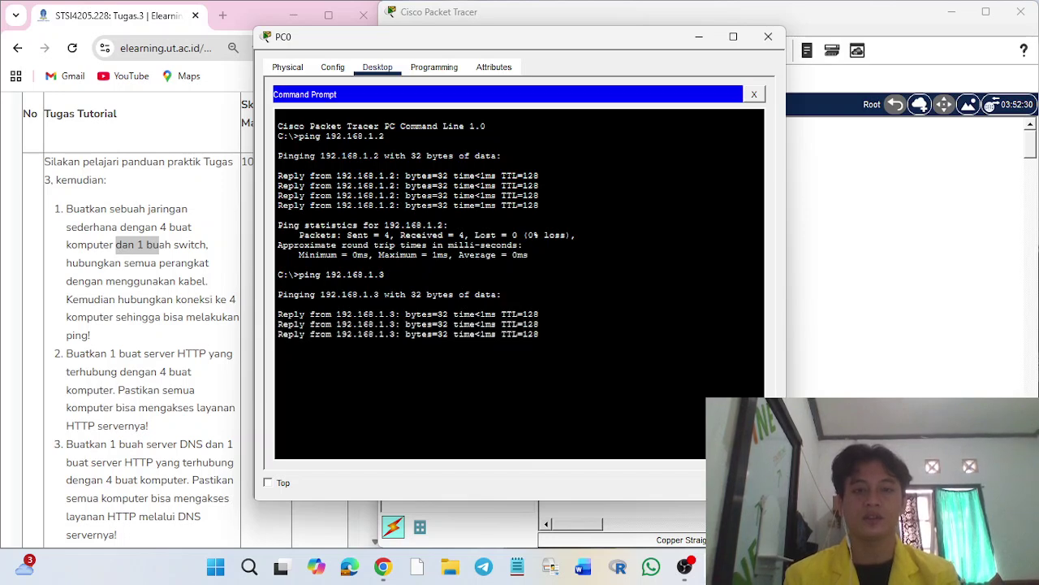
pyautogui.press('Up')
pyautogui.press('BackSpace')
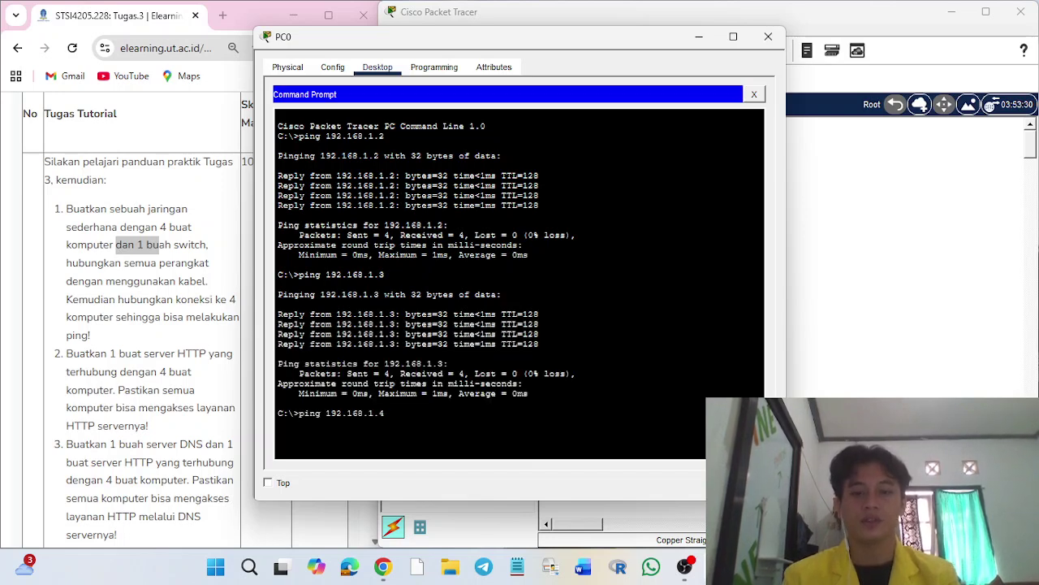
pyautogui.write('4')
pyautogui.press('Return')
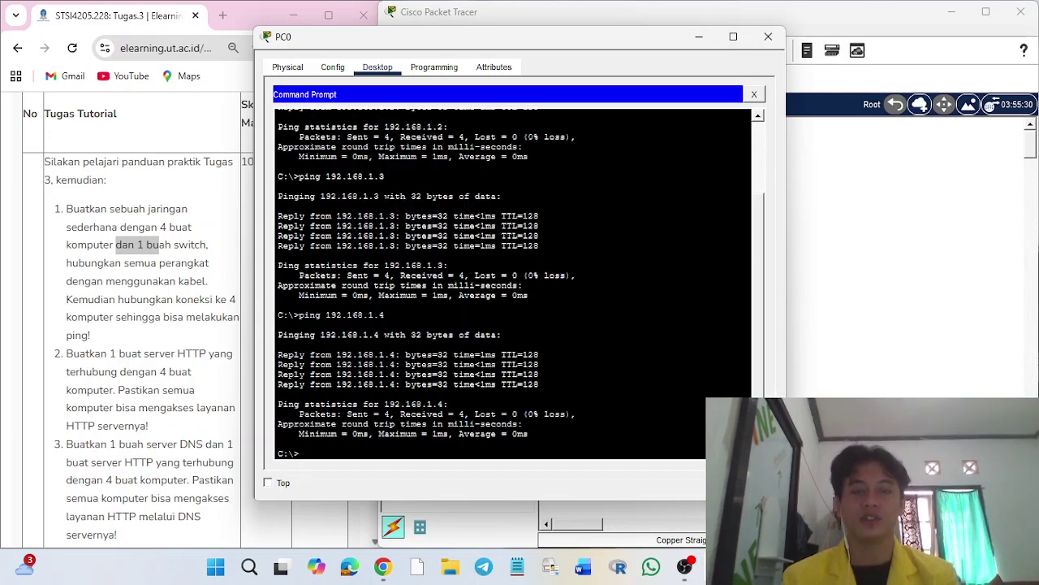
pyautogui.click(769, 37)
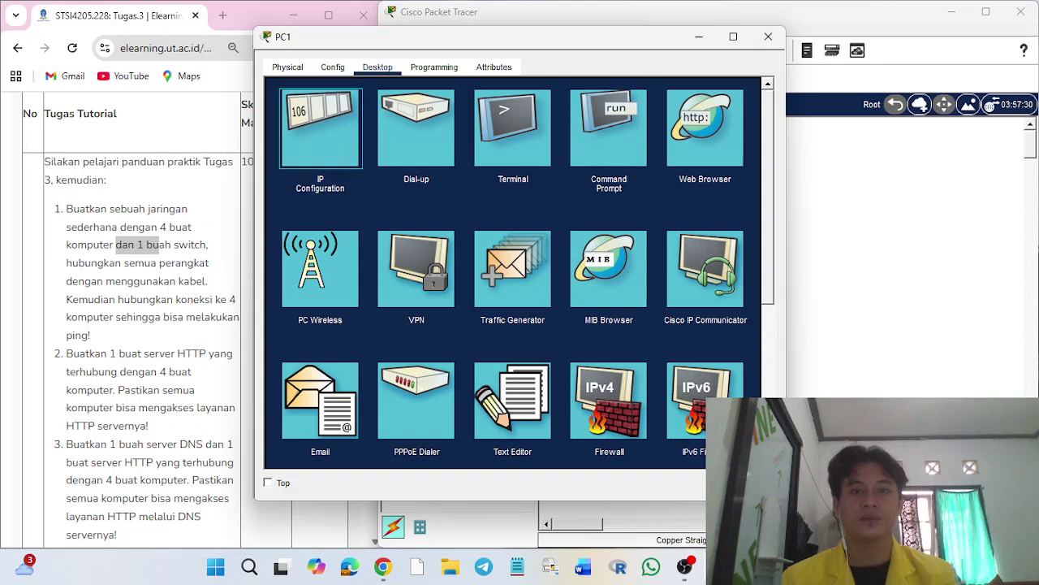
# Step: Ping PC0 at 192.168.1.1 from PC1's Command Prompt
pyautogui.click(513, 128)
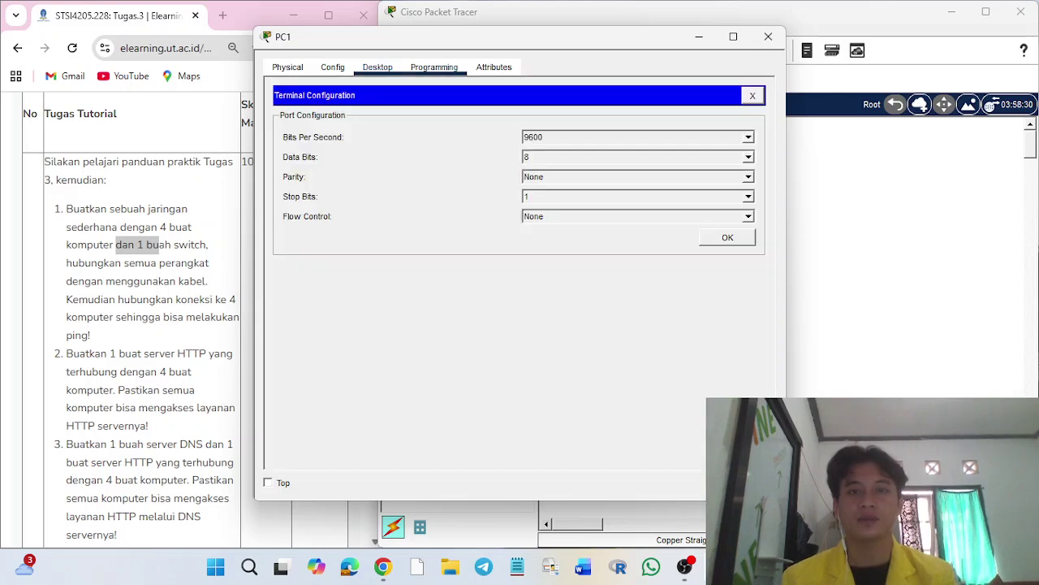
pyautogui.click(753, 95)
pyautogui.click(609, 130)
pyautogui.write('ping 192.168.1.1')
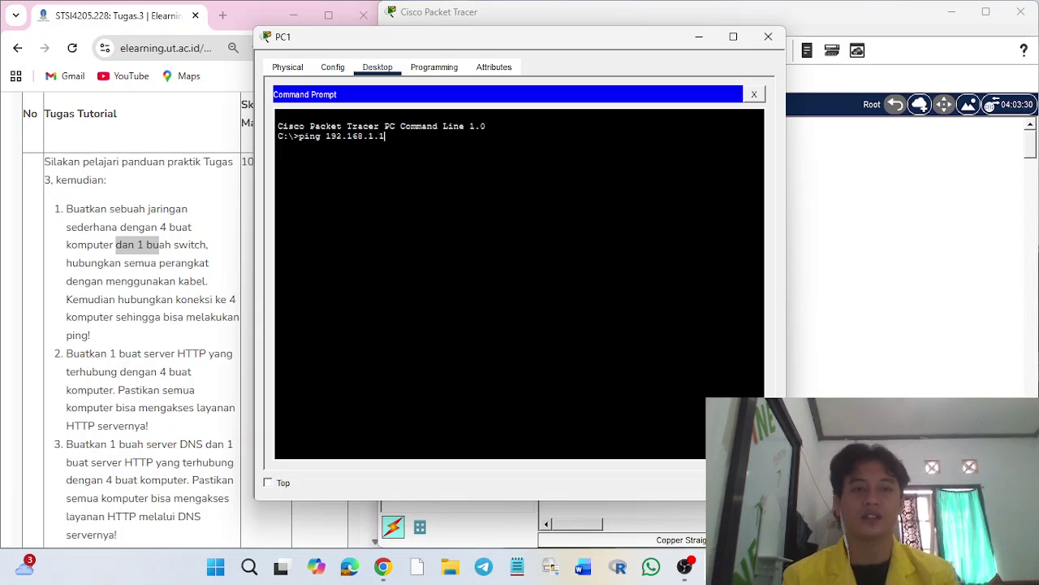
pyautogui.press('Return')
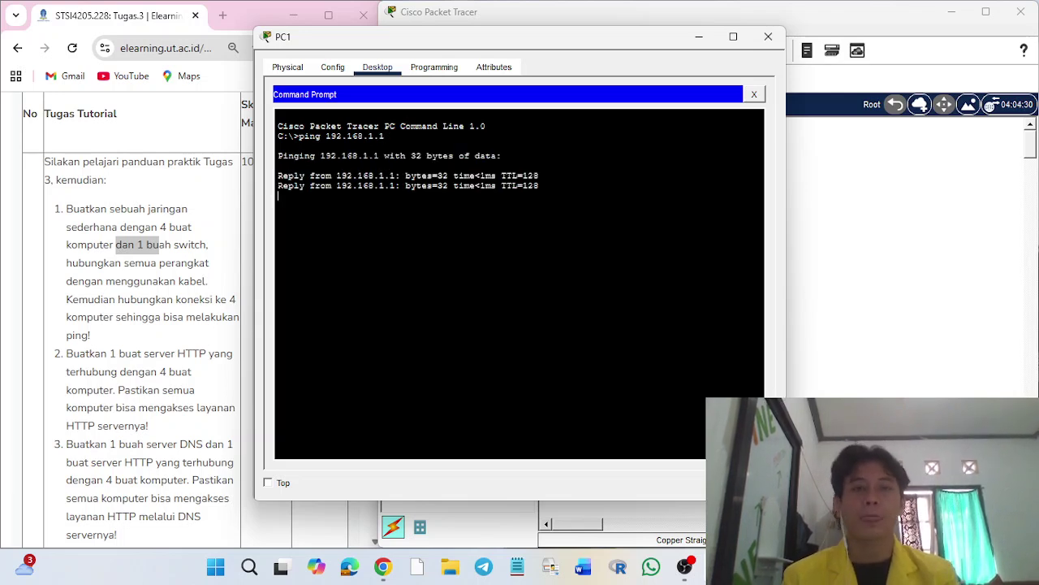
# Step: Ping 192.168.1.3 and 192.168.1.4 from PC1's Command Prompt, and close PC1's window
pyautogui.press('Up')
pyautogui.press('BackSpace')
pyautogui.write('3')
pyautogui.press('Return')
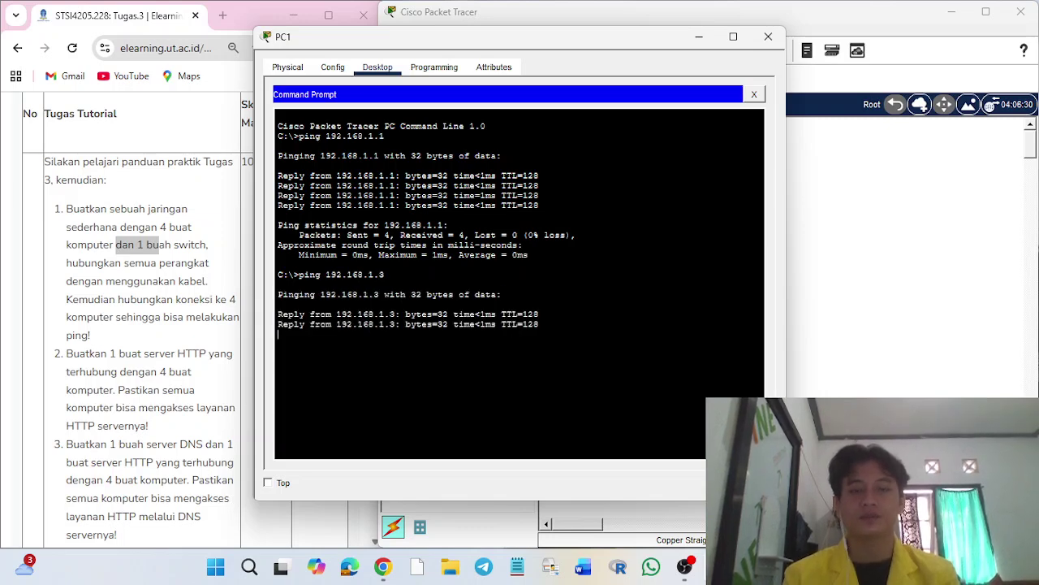
pyautogui.write('ping 192.168.1.4')
pyautogui.press('Return')
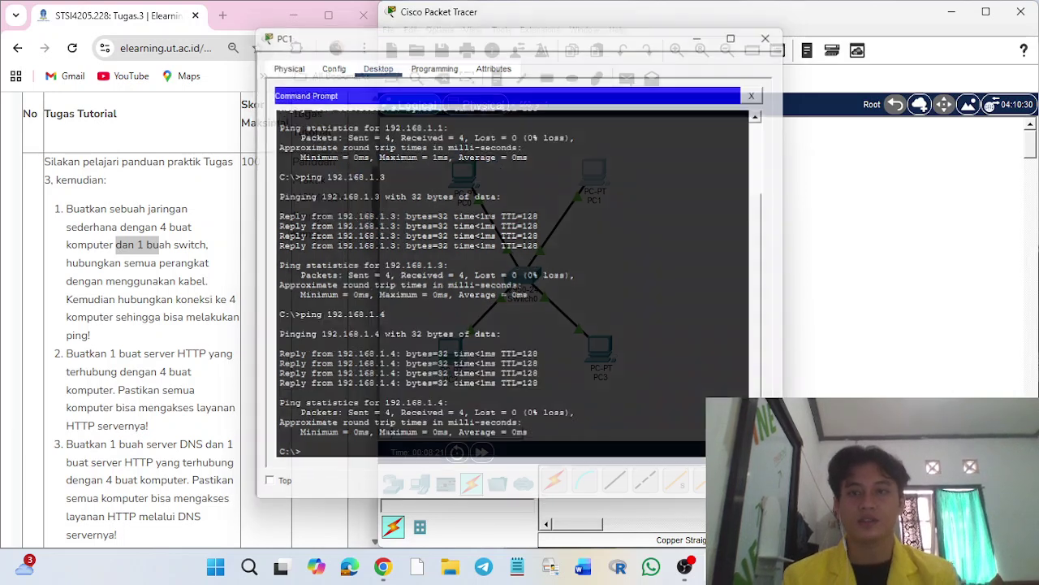
pyautogui.click(768, 37)
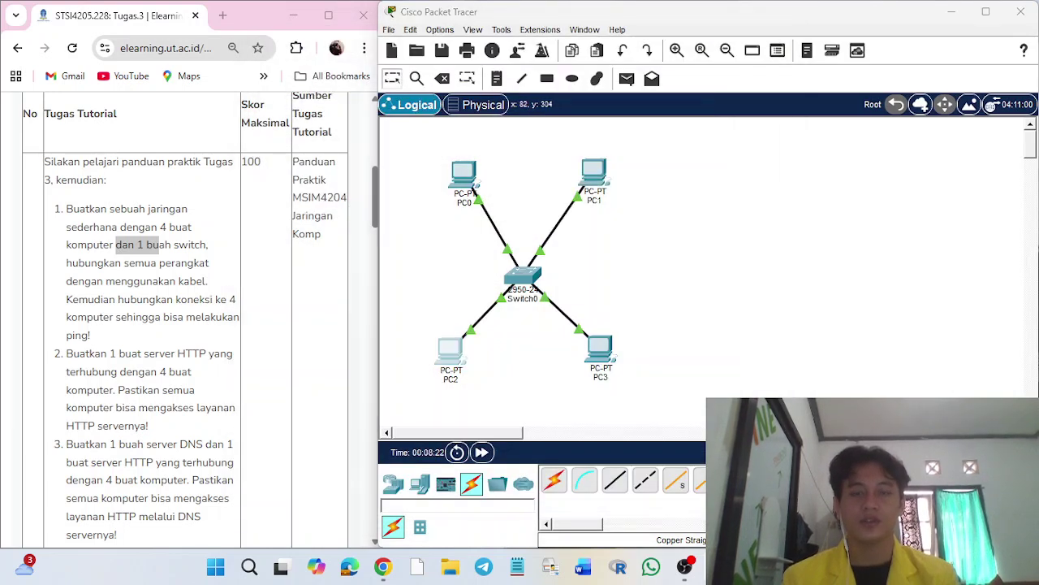
# Step: Ping PC0 at 192.168.1.1 from PC2's Command Prompt
pyautogui.click(451, 350)
pyautogui.click(609, 128)
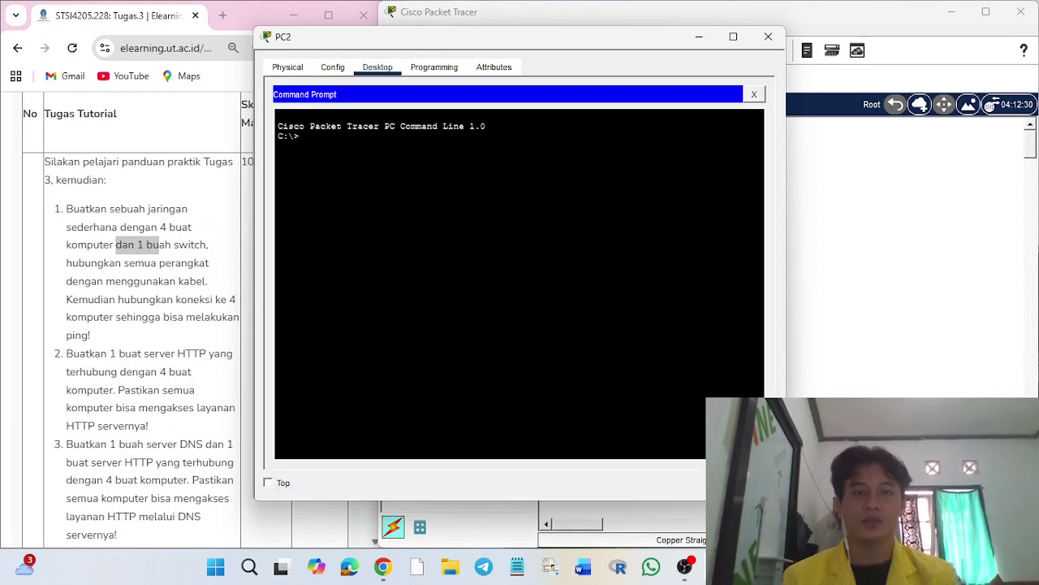
pyautogui.write('pin')
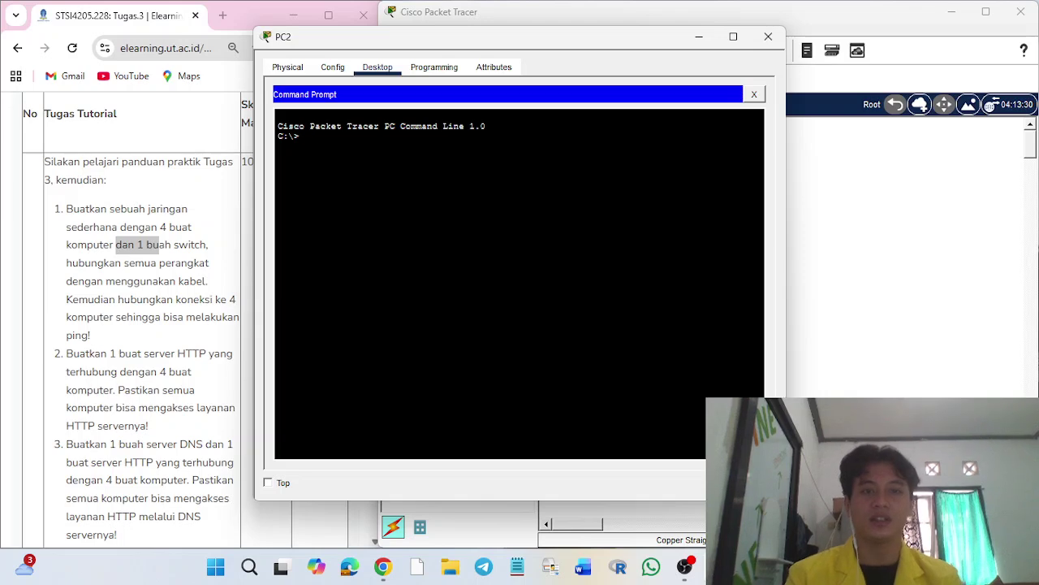
pyautogui.write('ping')
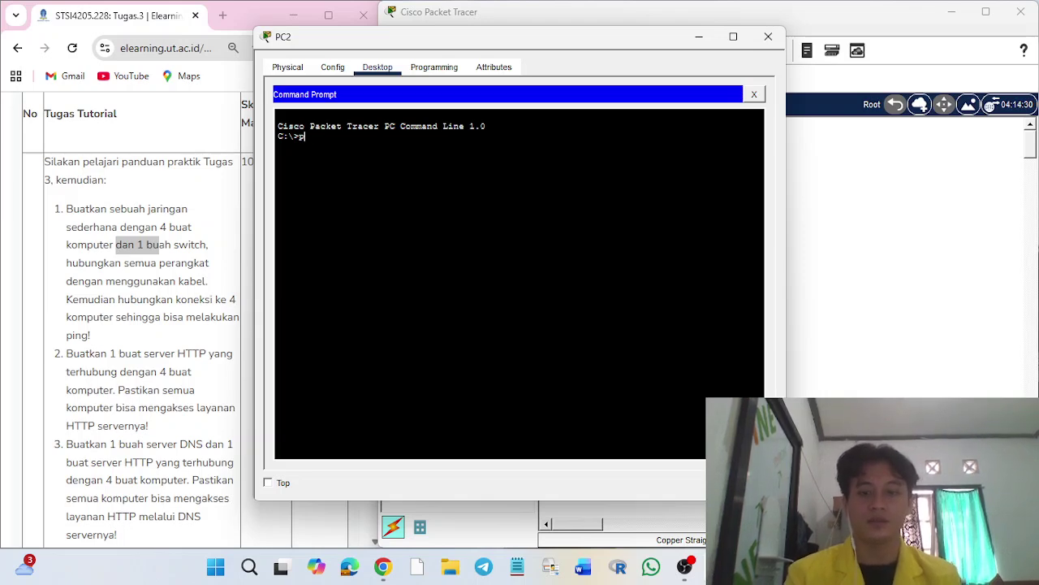
pyautogui.write('in')
pyautogui.write('g 192.')
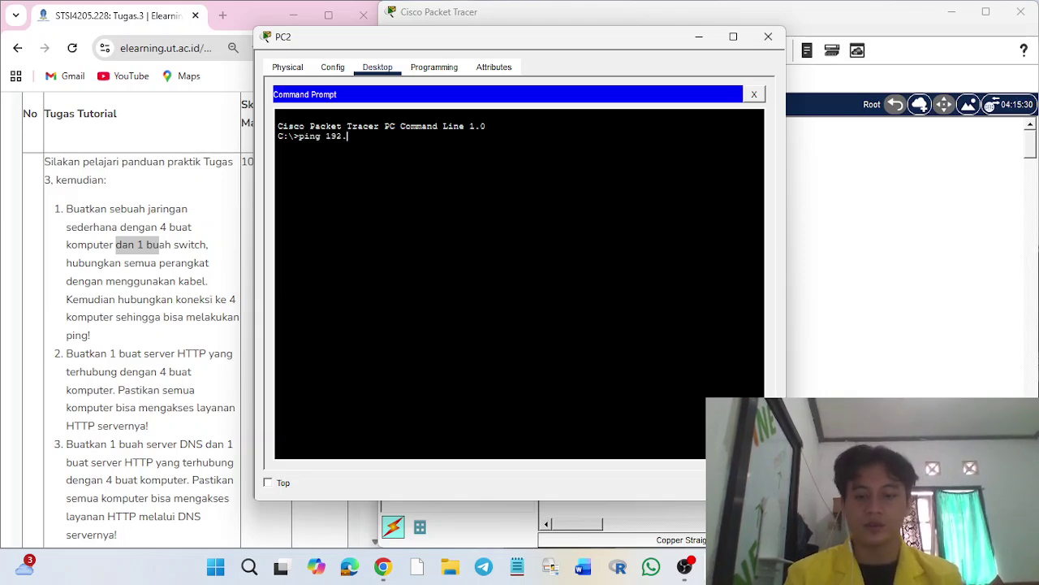
pyautogui.write('168.1.1')
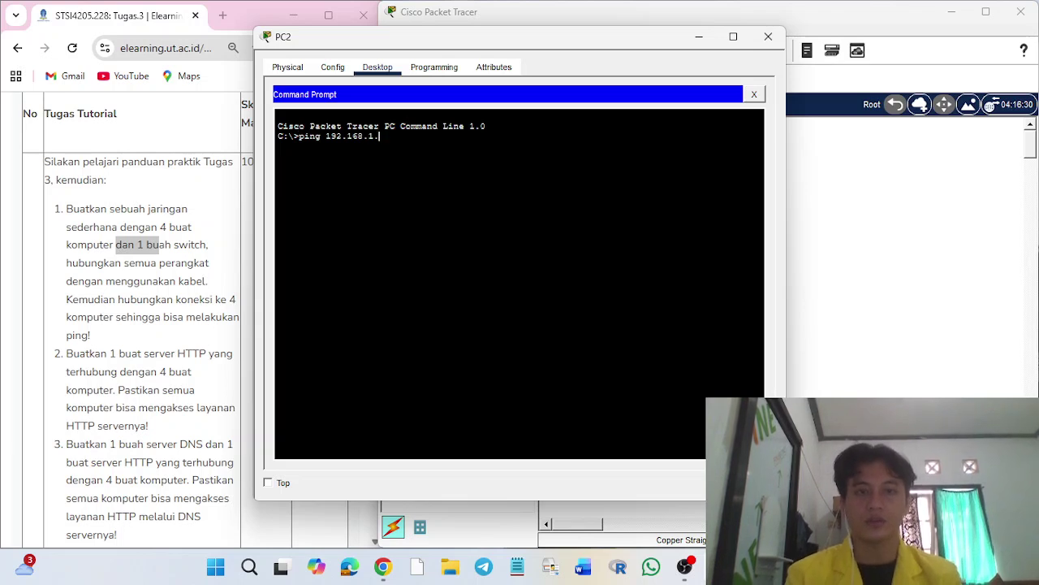
pyautogui.press('Return')
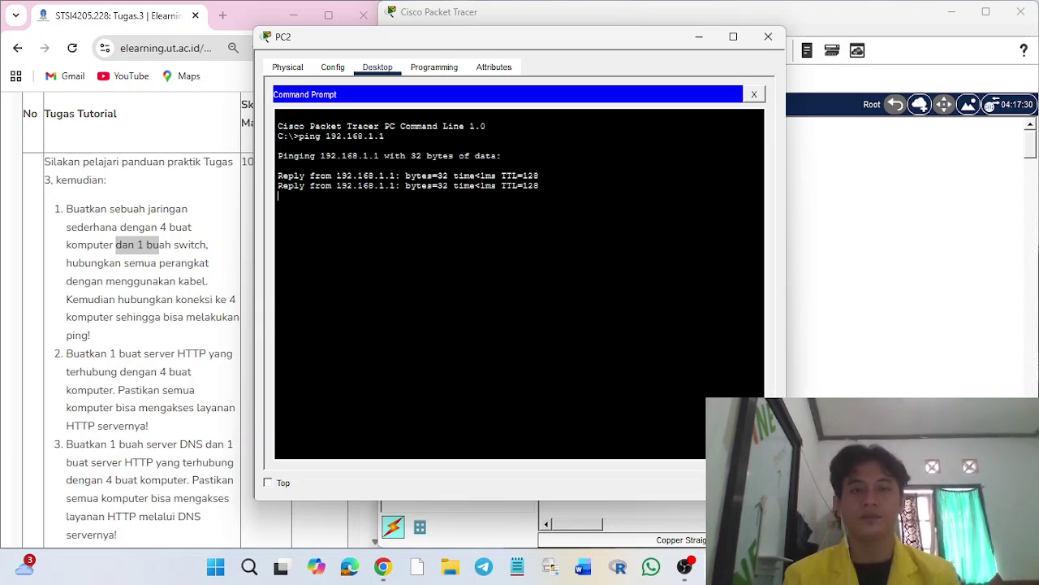
# Step: Ping 192.168.1.2 and 192.168.1.4 from PC2's Command Prompt, and close PC2's window
pyautogui.press('Up')
pyautogui.press('BackSpace')
pyautogui.write('2')
pyautogui.press('Return')
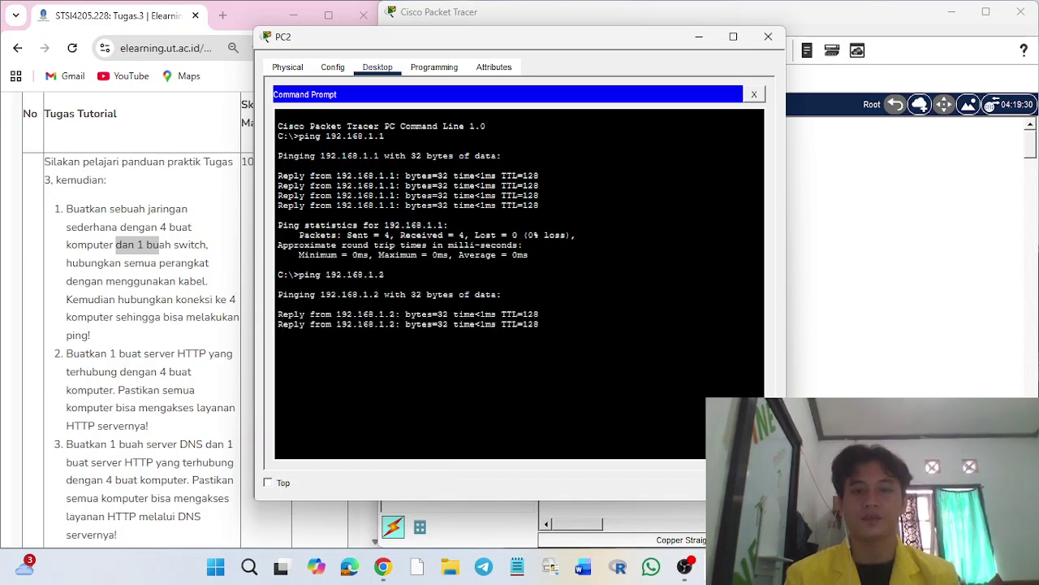
pyautogui.press('Up')
pyautogui.press('BackSpace')
pyautogui.write('4')
pyautogui.press('Return')
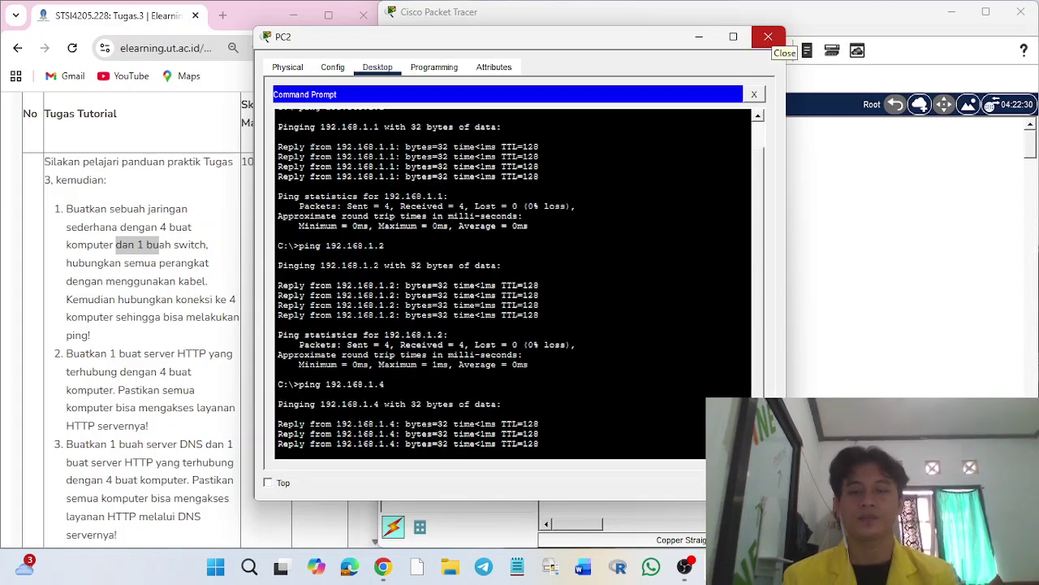
pyautogui.click(768, 37)
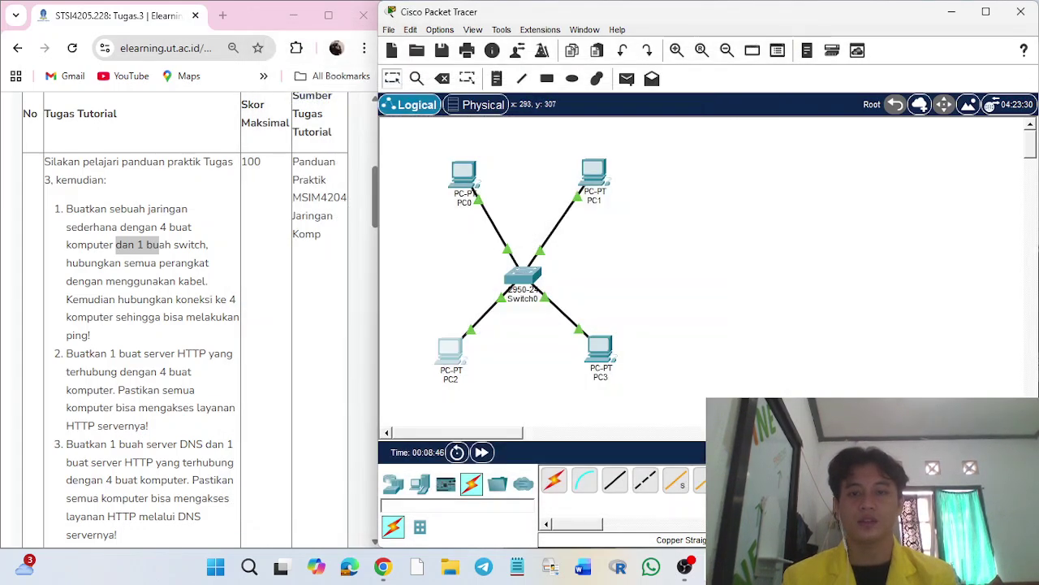
# Step: Ping PC0 at 192.168.1.1 from PC3's Command Prompt
pyautogui.click(599, 347)
pyautogui.click(629, 130)
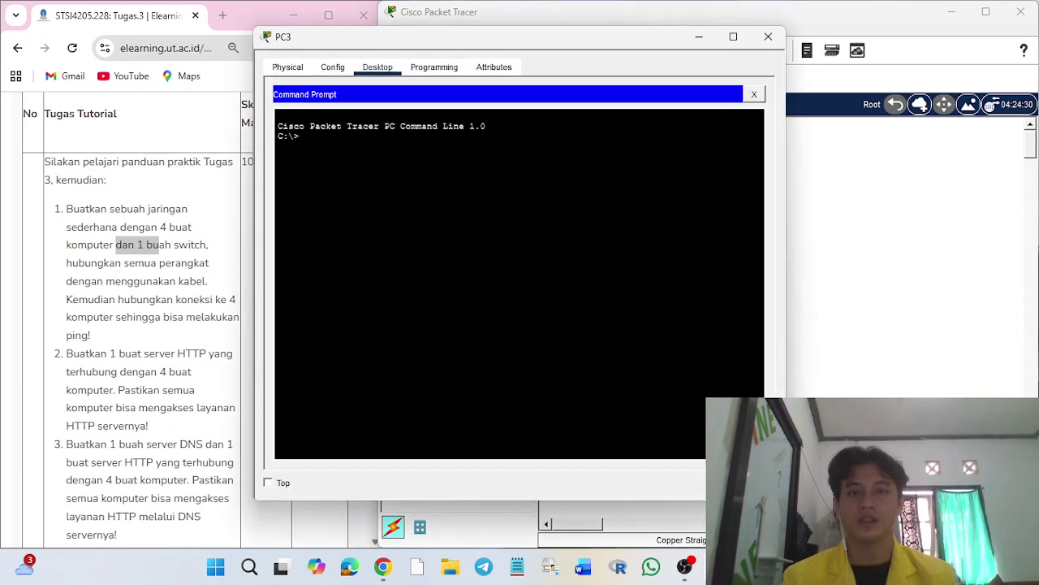
pyautogui.write('ping 192.168.1.1')
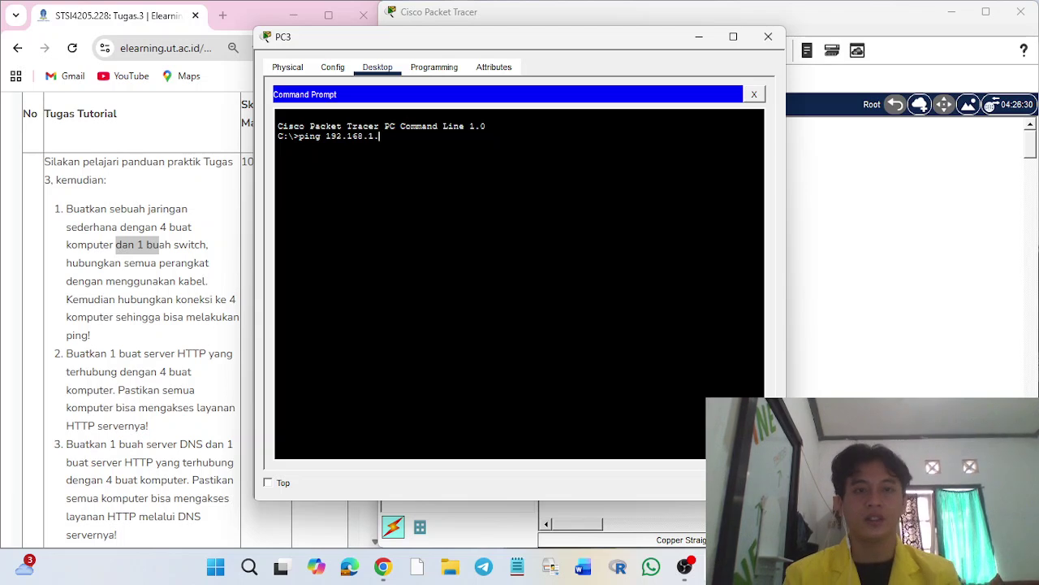
pyautogui.press('Return')
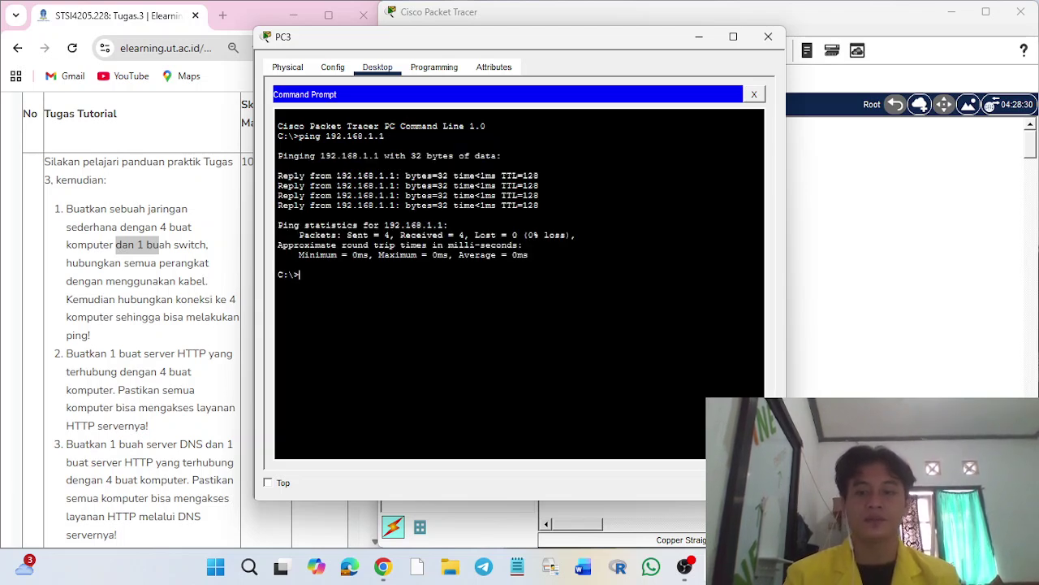
# Step: Ping 192.168.1.2 and 192.168.1.3 from PC3's Command Prompt, and close PC3's window
pyautogui.press('Up')
pyautogui.press('BackSpace')
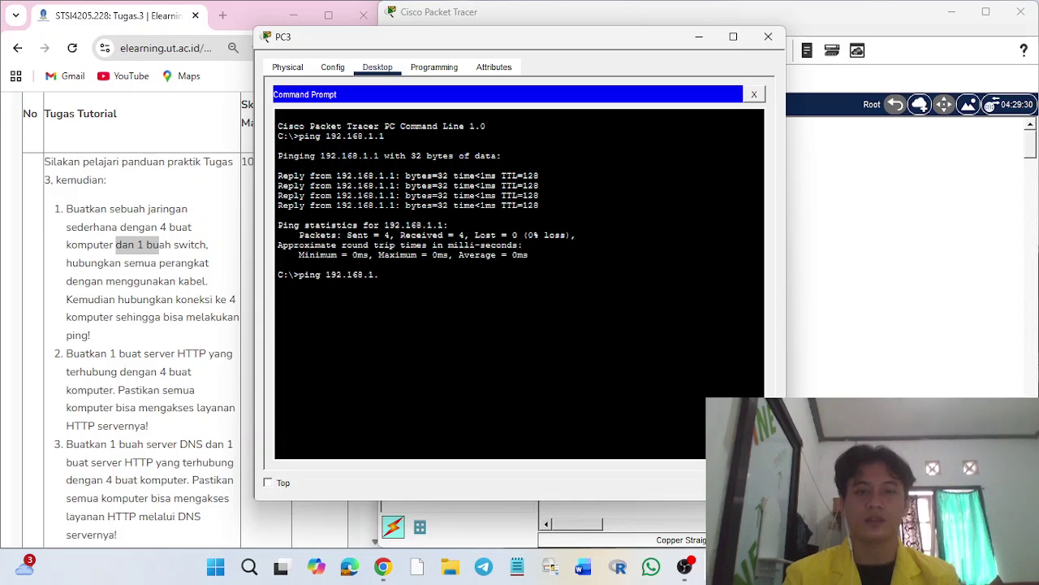
pyautogui.write('2')
pyautogui.press('Return')
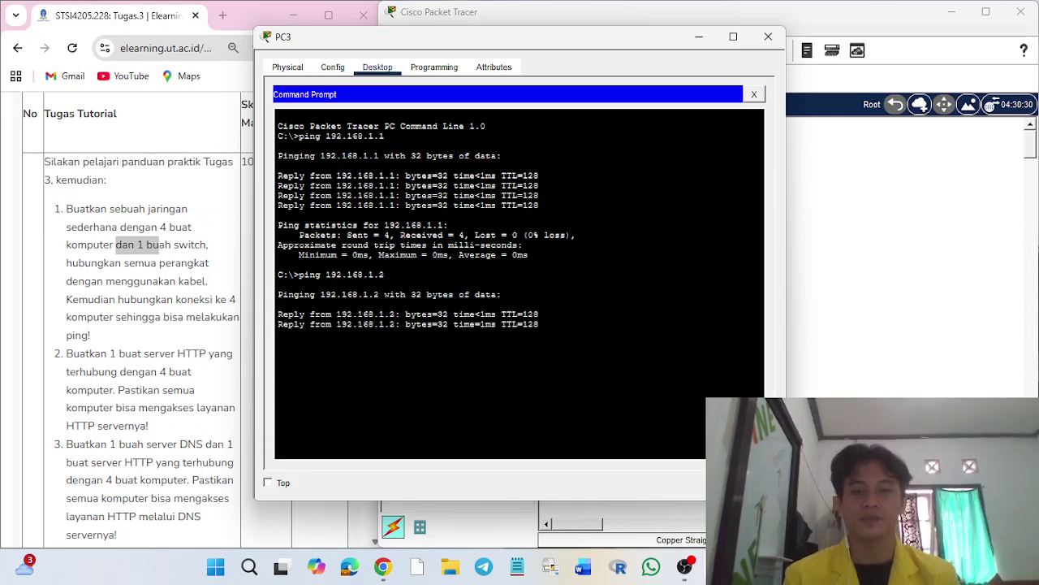
pyautogui.press('Up')
pyautogui.press('BackSpace')
pyautogui.write('3')
pyautogui.press('Return')
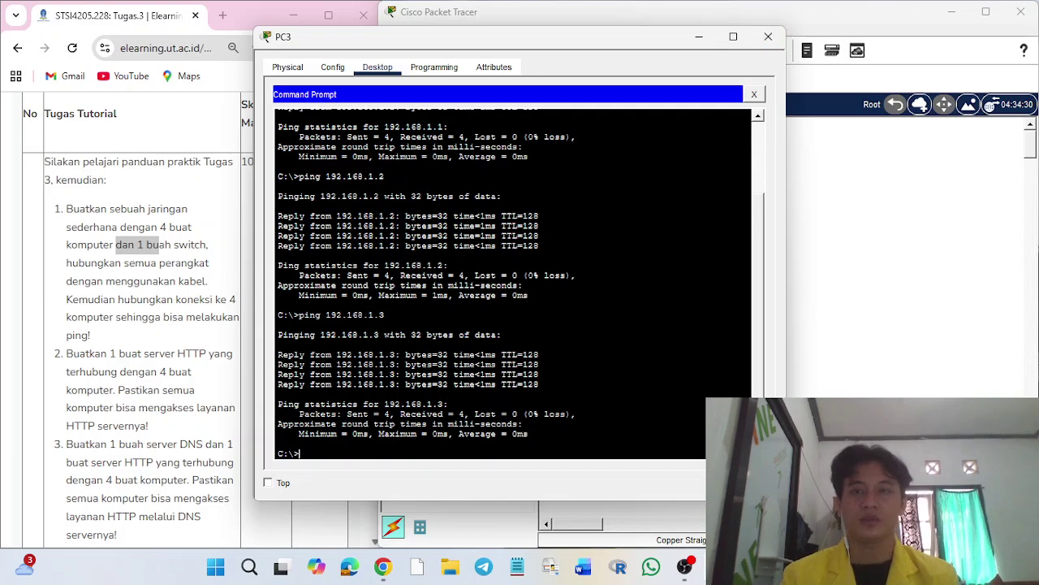
pyautogui.click(768, 36)
# Step: Consult task 2 of the assignment and place a Server end device to the right of the switch
pyautogui.moveTo(113, 209); pyautogui.dragTo(199, 262)
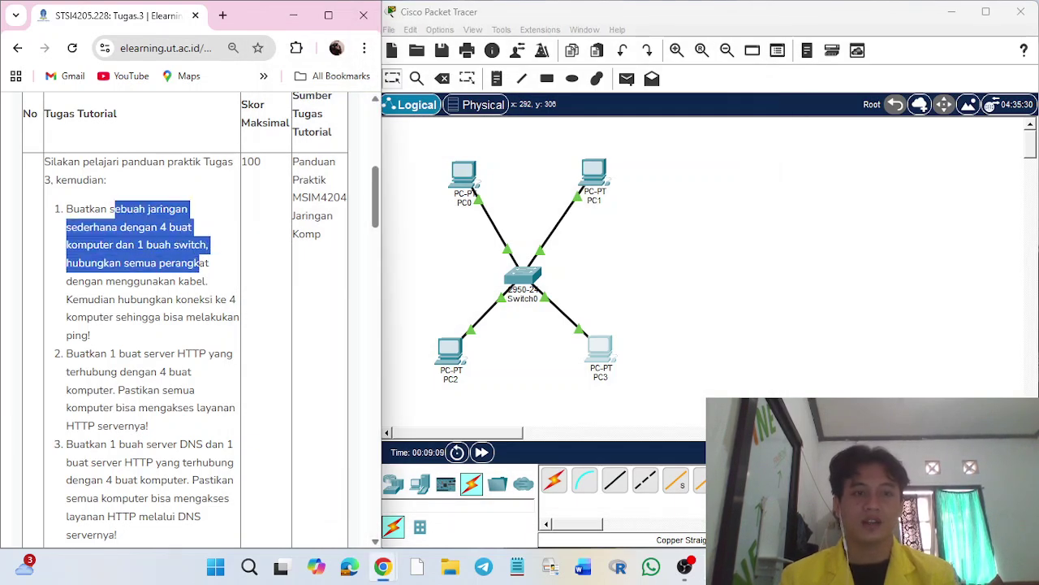
pyautogui.click(280, 244)
pyautogui.scroll(-2, 280, 243)
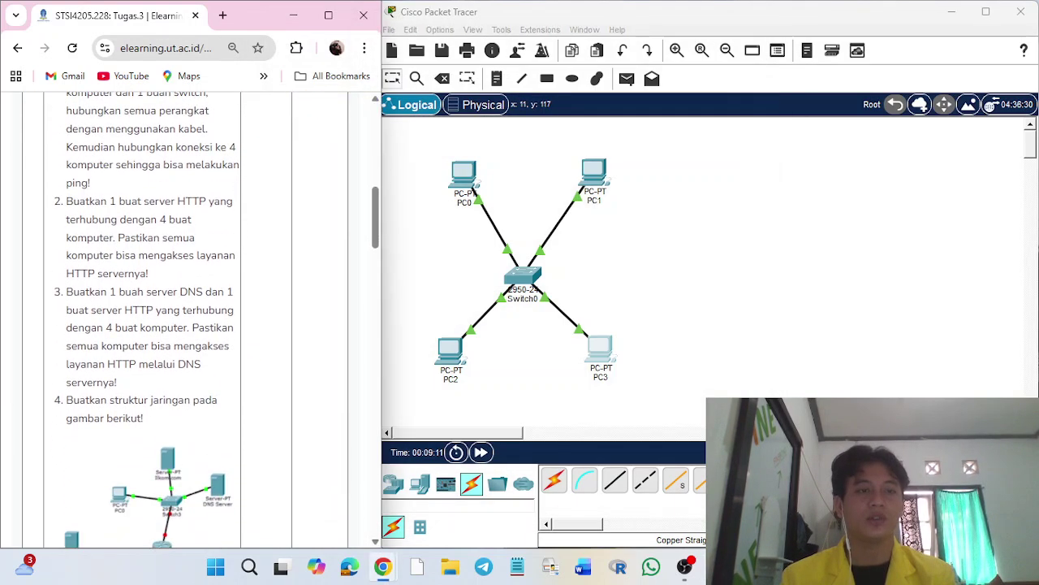
pyautogui.moveTo(66, 200); pyautogui.dragTo(109, 201)
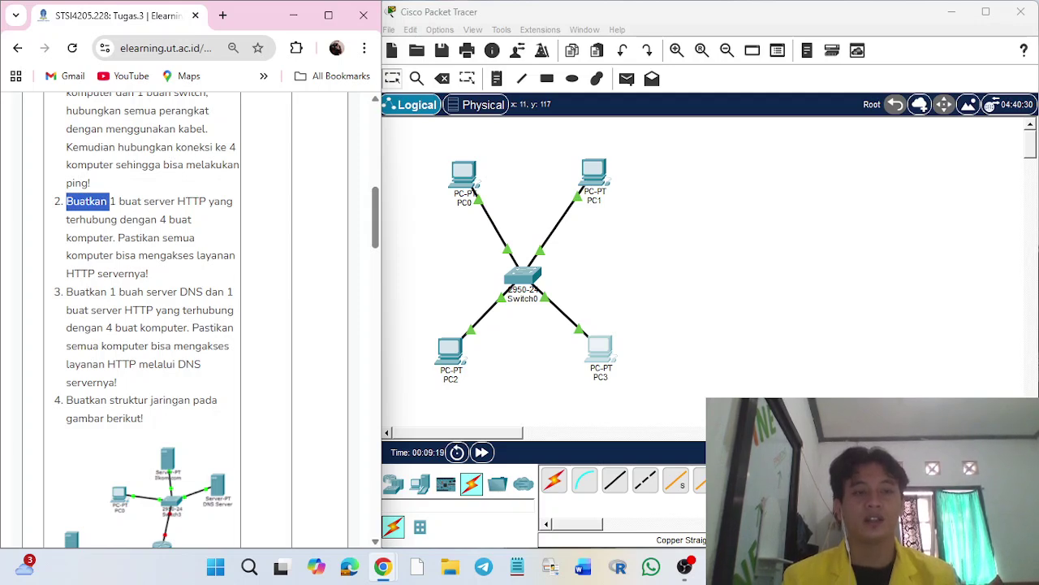
pyautogui.click(420, 484)
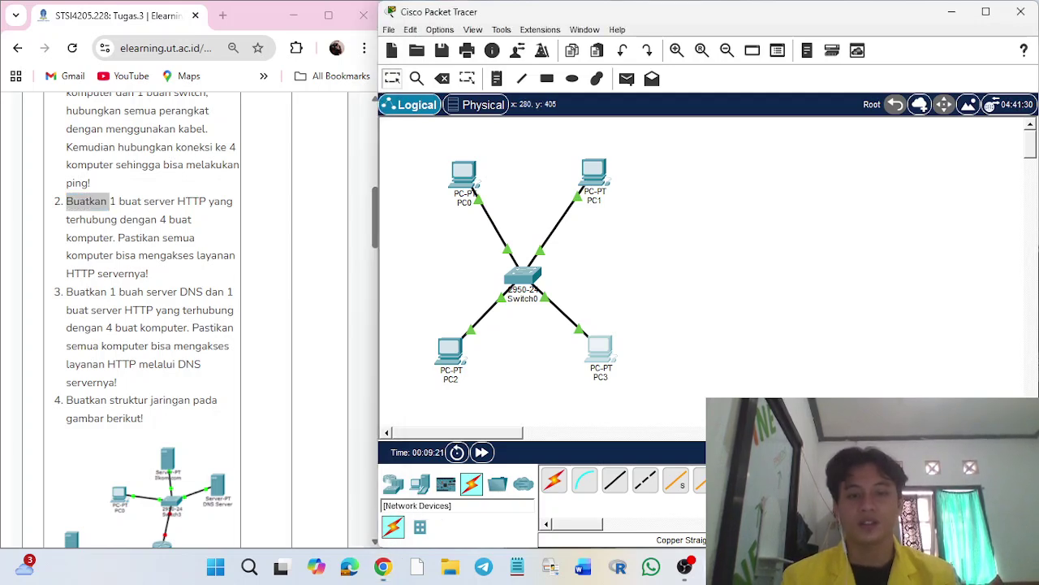
pyautogui.click(420, 484)
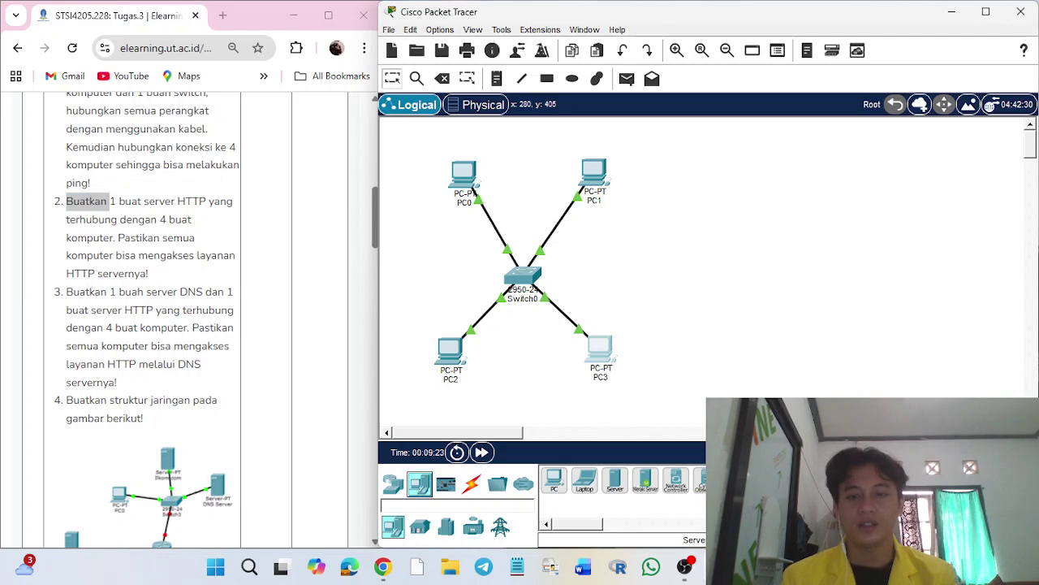
pyautogui.click(614, 481)
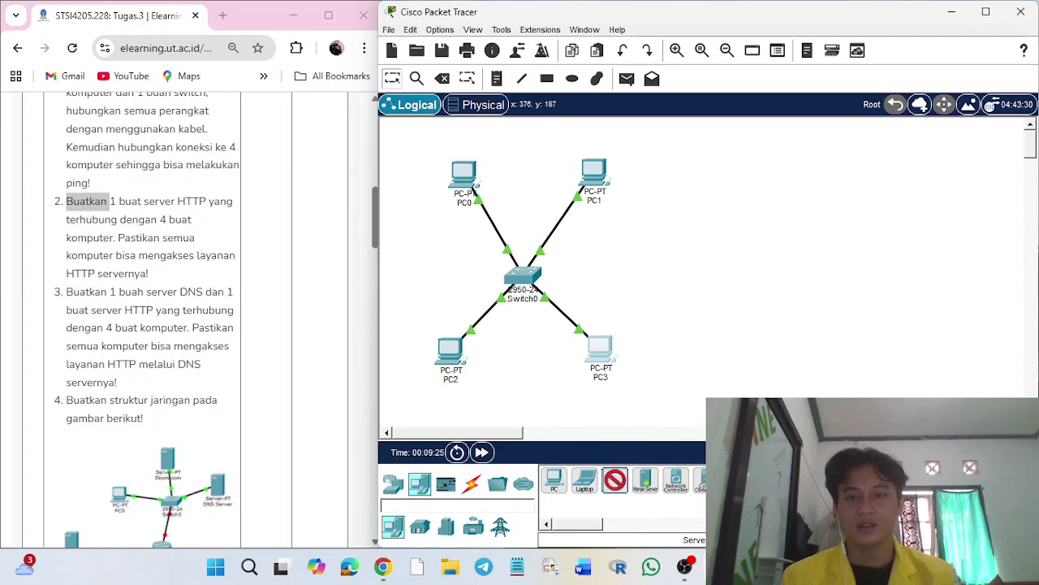
pyautogui.click(665, 266)
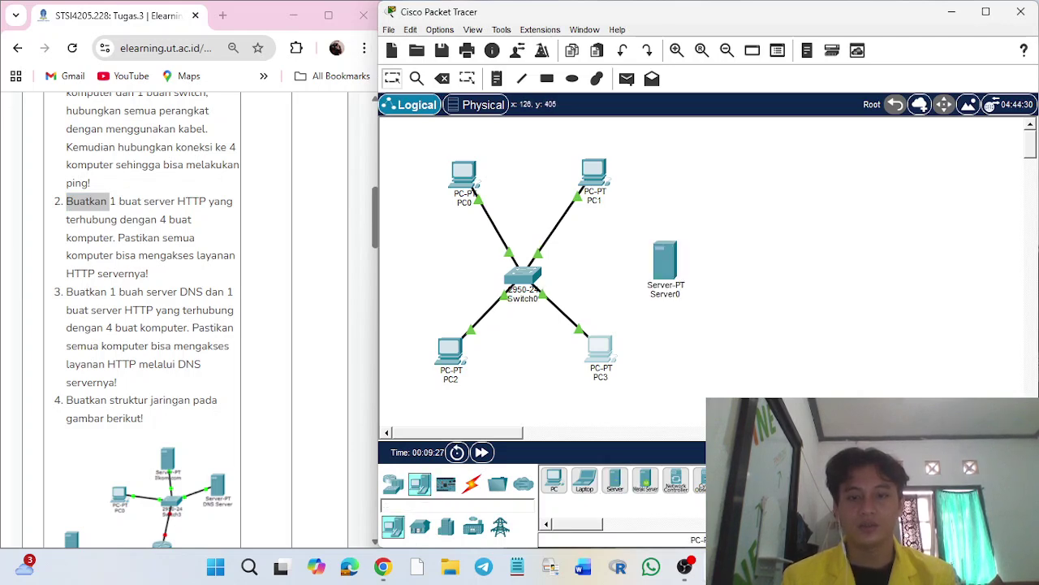
# Step: Connect Switch0 to Server0 with a Copper Straight-Through cable
pyautogui.click(471, 484)
pyautogui.click(615, 480)
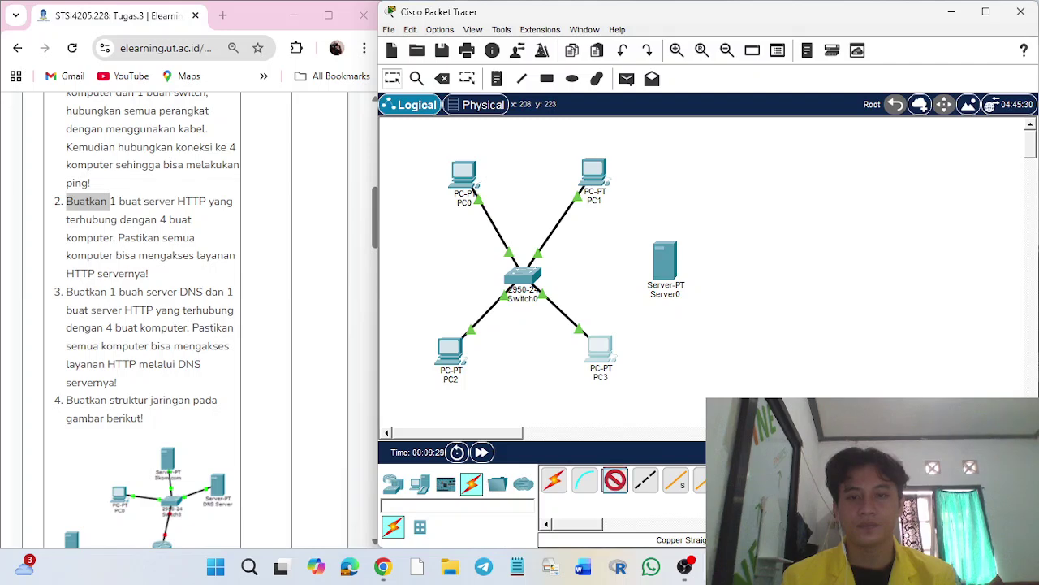
pyautogui.click(522, 278)
pyautogui.click(578, 25)
pyautogui.click(665, 271)
pyautogui.click(686, 276)
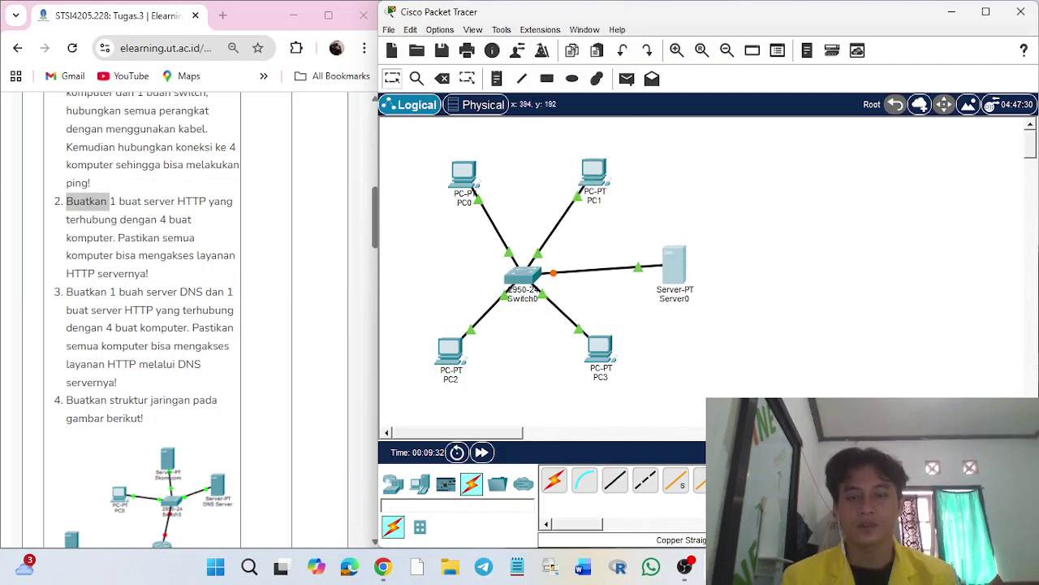
# Step: Assign Server0 the static IPv4 address 192.168.1.5 with subnet mask 255.255.255.0
pyautogui.click(673, 264)
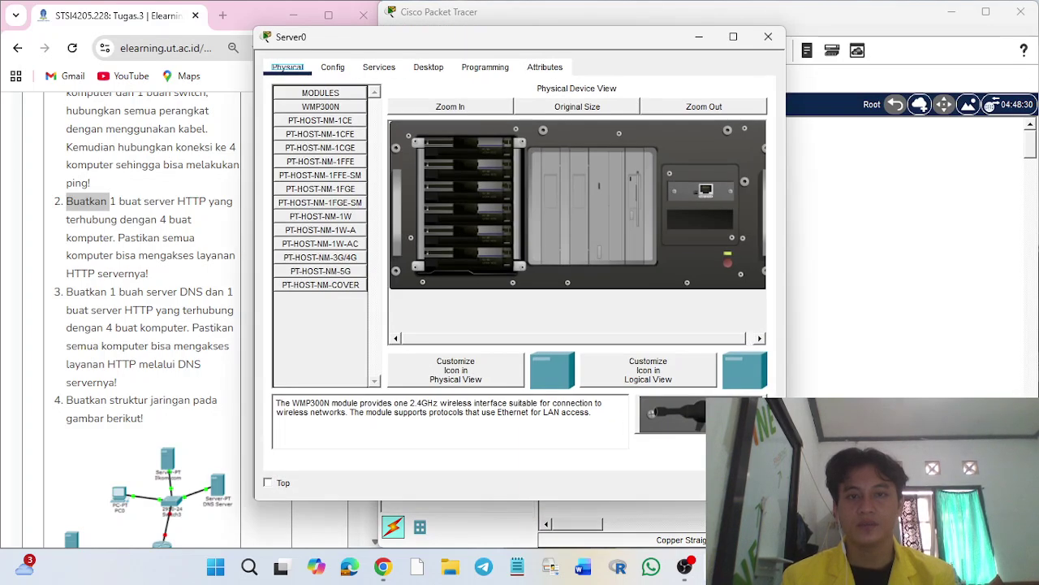
pyautogui.click(379, 67)
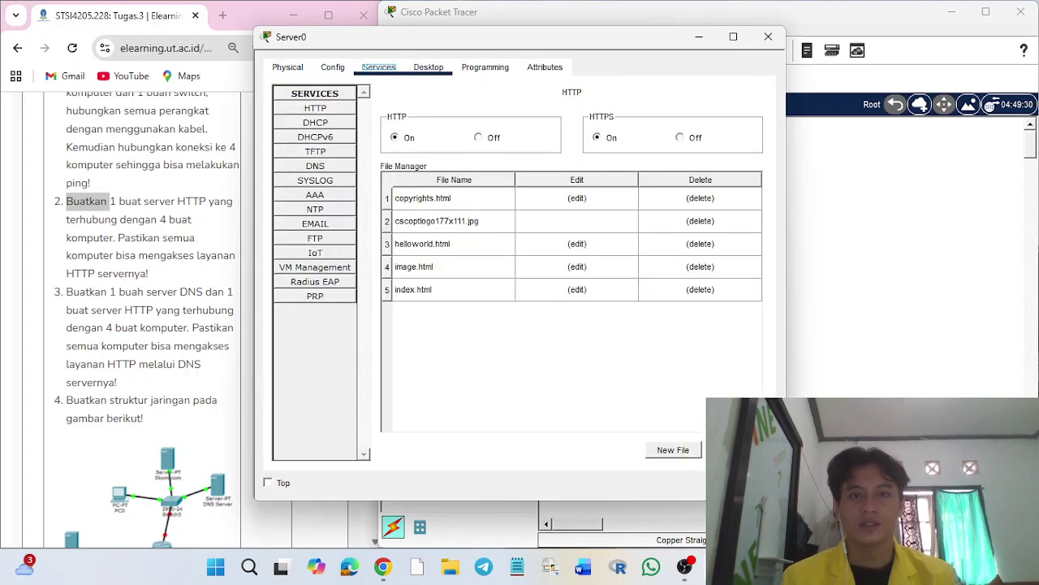
pyautogui.click(428, 68)
pyautogui.click(314, 122)
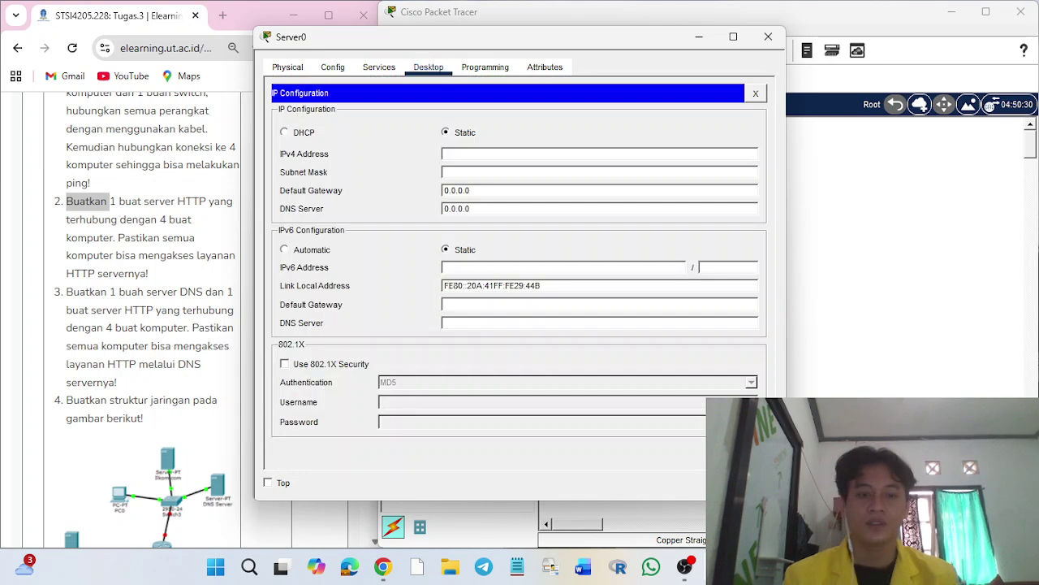
pyautogui.write('192.168.1.5')
pyautogui.press('Tab')
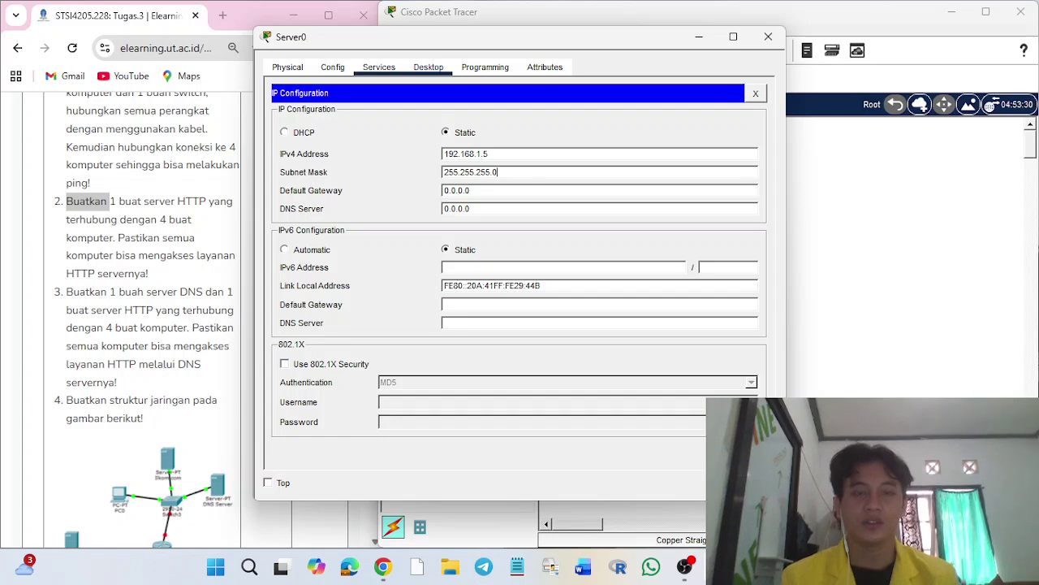
# Step: Check Server0's HTTP service settings, close its window, and move the server level with the switch
pyautogui.click(379, 67)
pyautogui.click(315, 108)
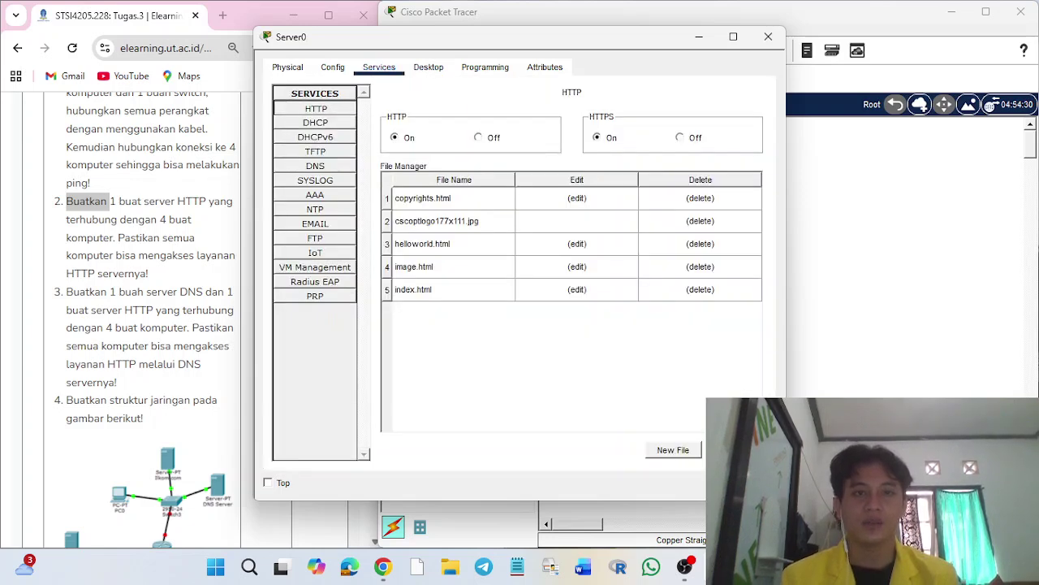
pyautogui.hotkey('shift', 'Tab')
pyautogui.hotkey('shift', 'Tab')
pyautogui.hotkey('shift', 'Tab')
pyautogui.hotkey('shift', 'Tab')
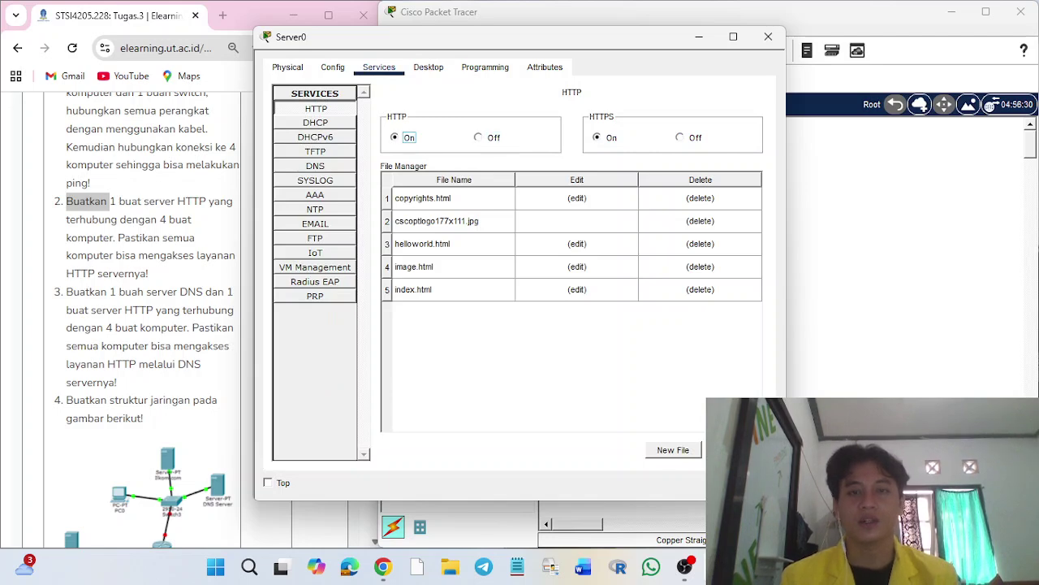
pyautogui.click(768, 36)
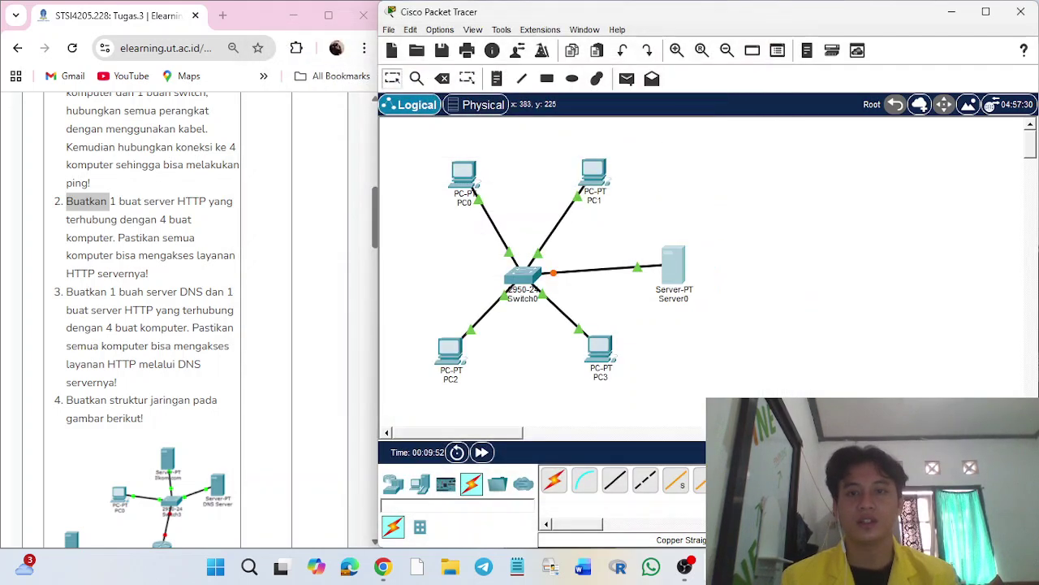
pyautogui.moveTo(673, 274); pyautogui.dragTo(678, 276)
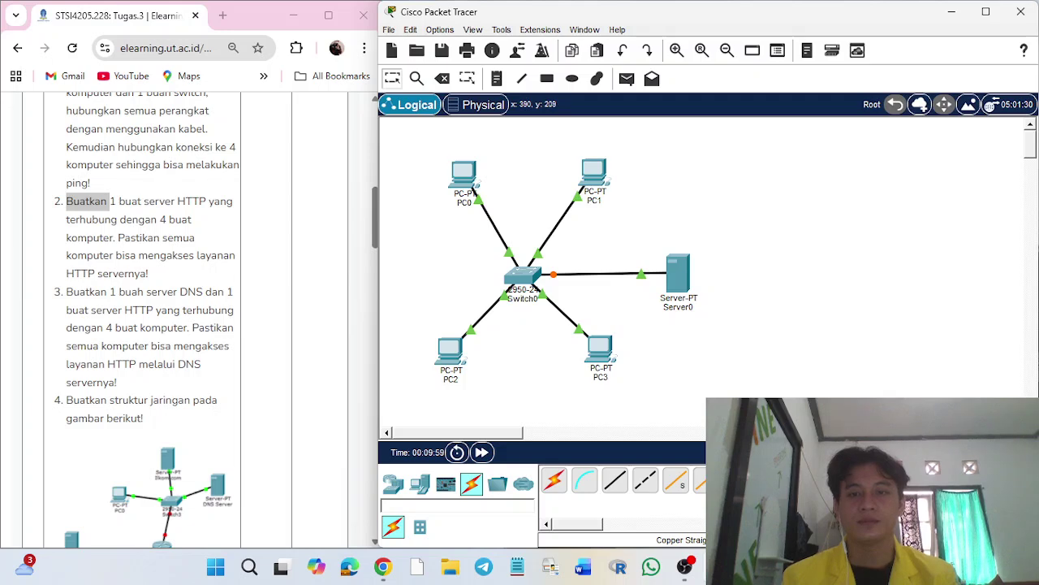
# Step: Load 192.168.1.5 in PC0's Web Browser, and close PC0's window
pyautogui.moveTo(532, 280)
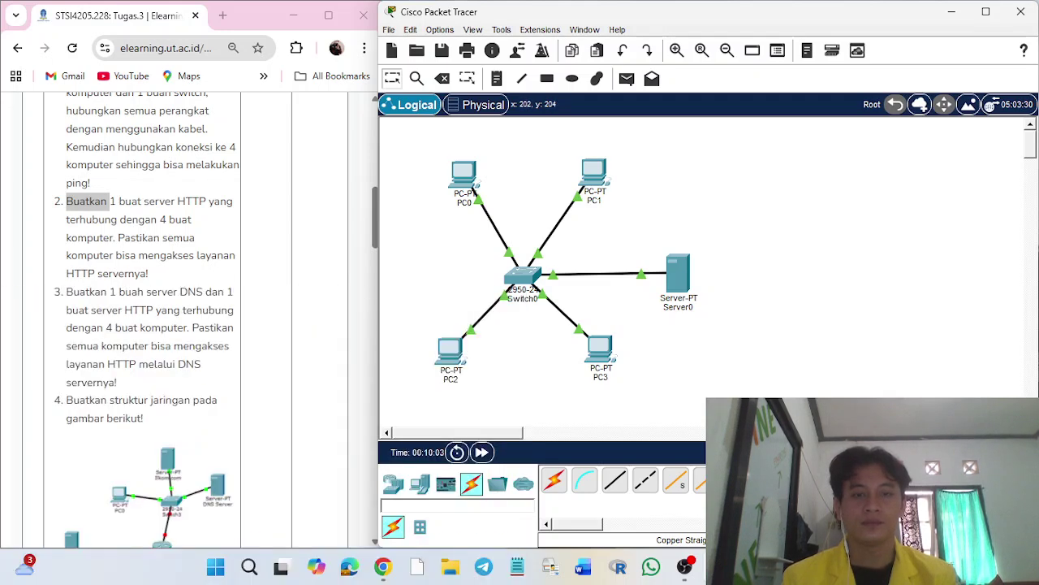
pyautogui.click(473, 175)
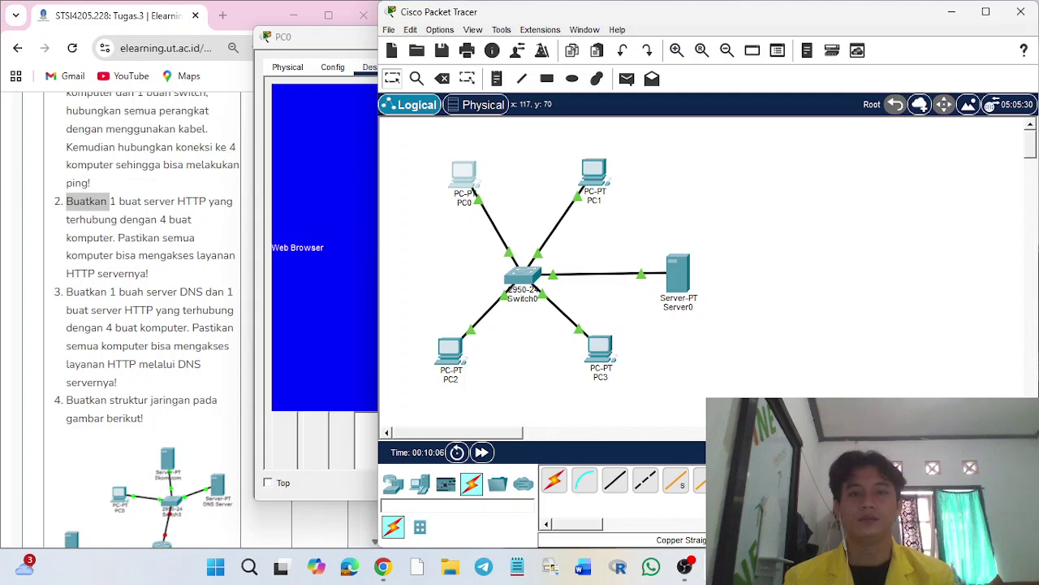
pyautogui.write('192.168')
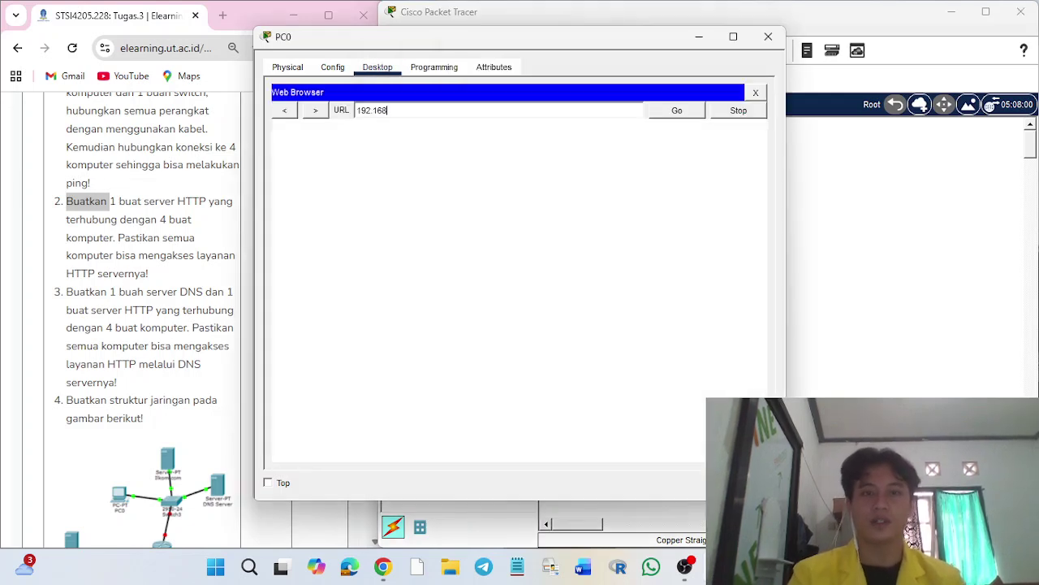
pyautogui.write('.1.5')
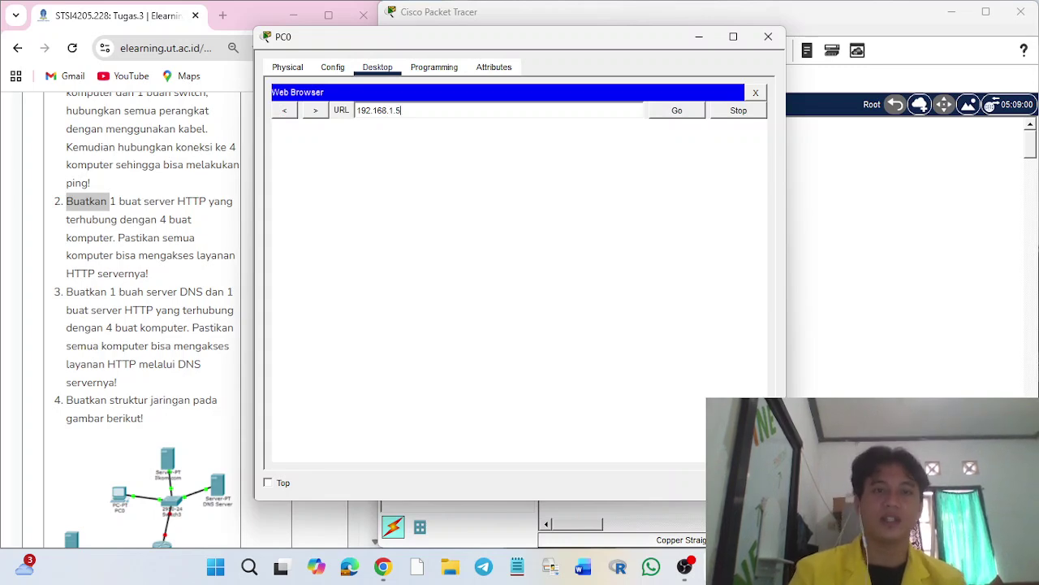
pyautogui.press('Return')
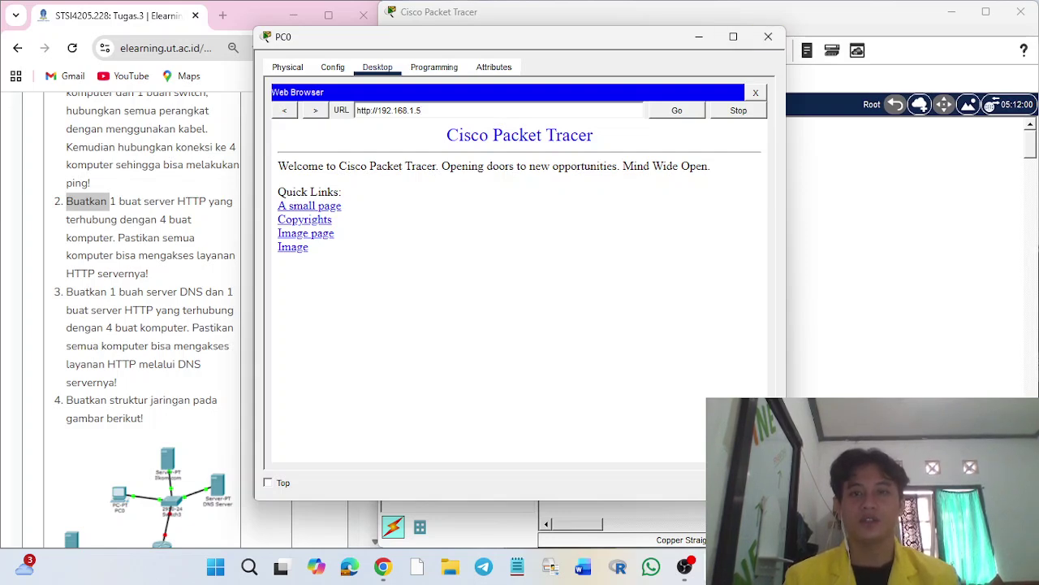
pyautogui.click(768, 37)
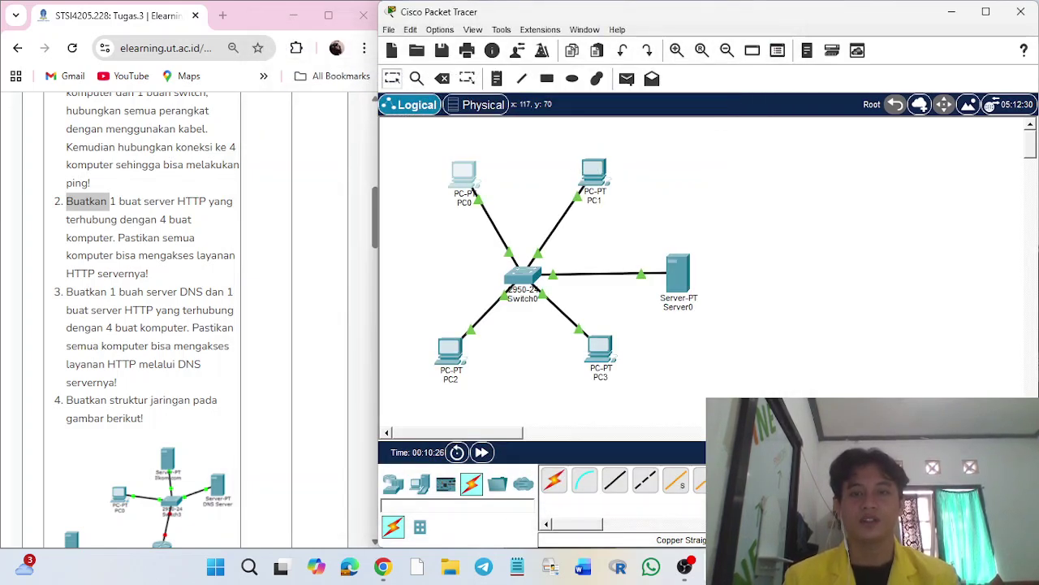
# Step: Load 192.168.1.5 in PC1's Web Browser, and close PC1's window
pyautogui.click(594, 172)
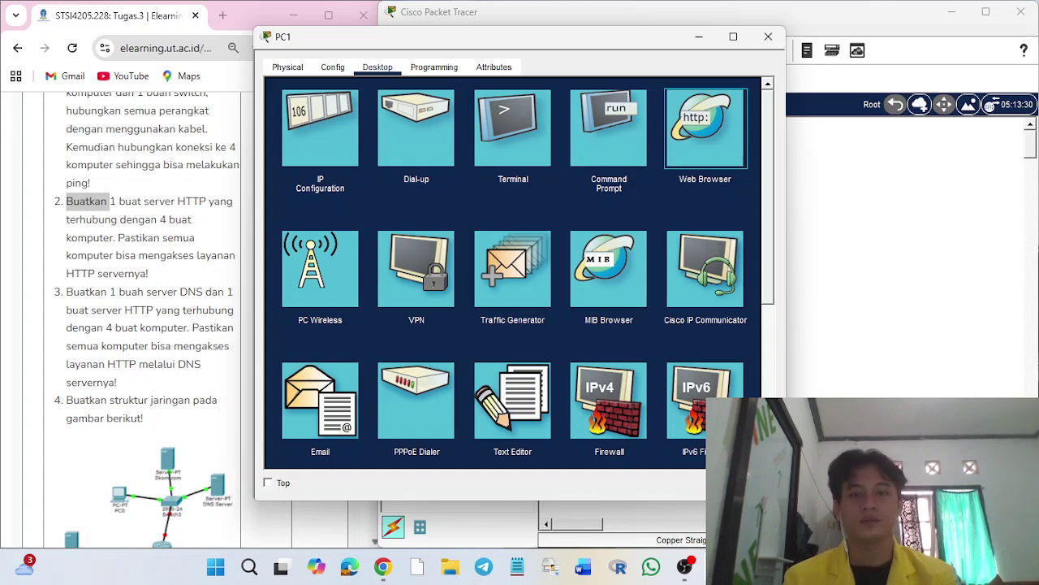
pyautogui.click(768, 37)
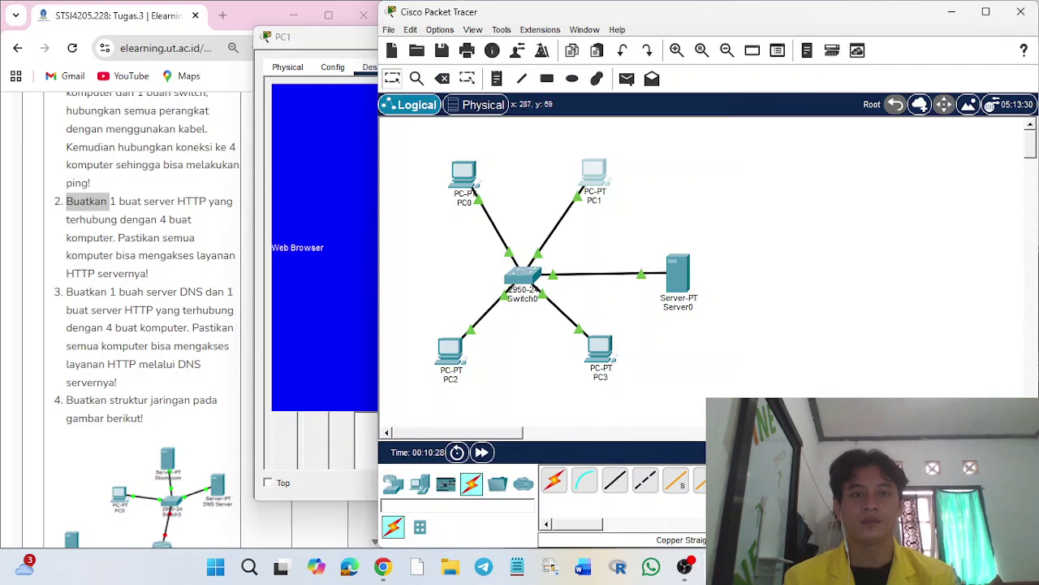
pyautogui.write('192.168.1')
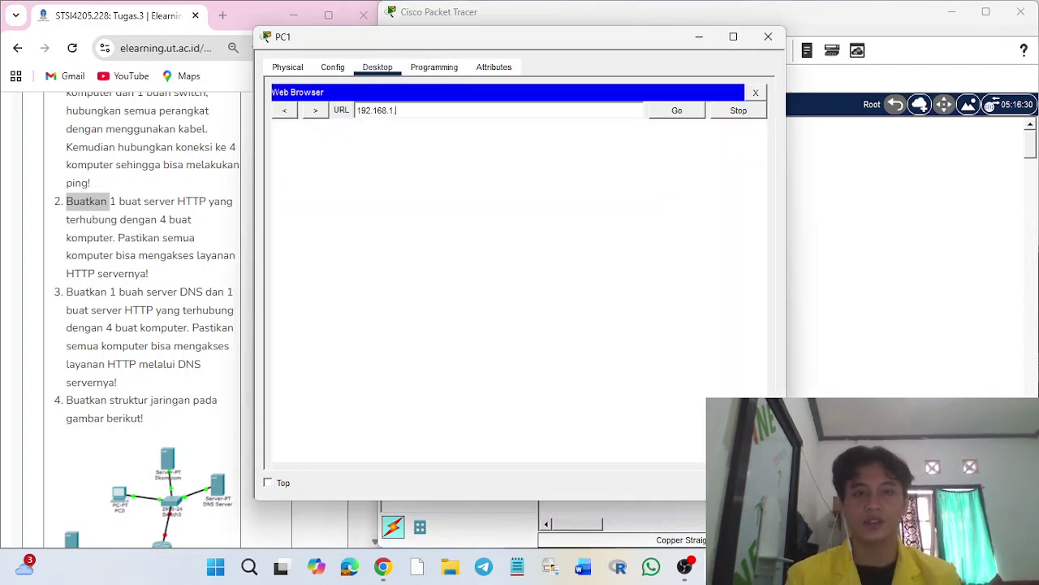
pyautogui.write('.5')
pyautogui.press('Return')
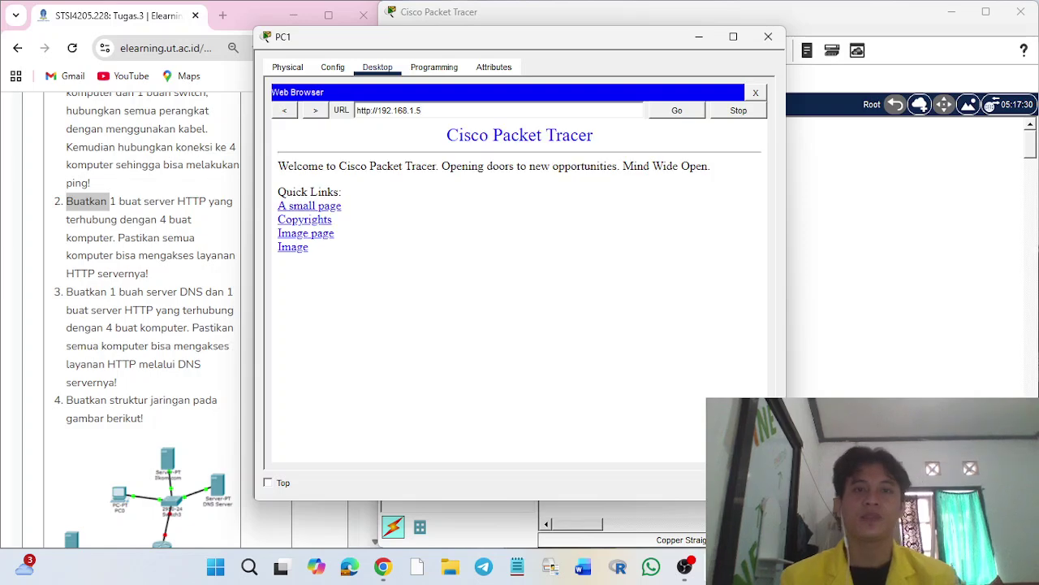
pyautogui.click(768, 37)
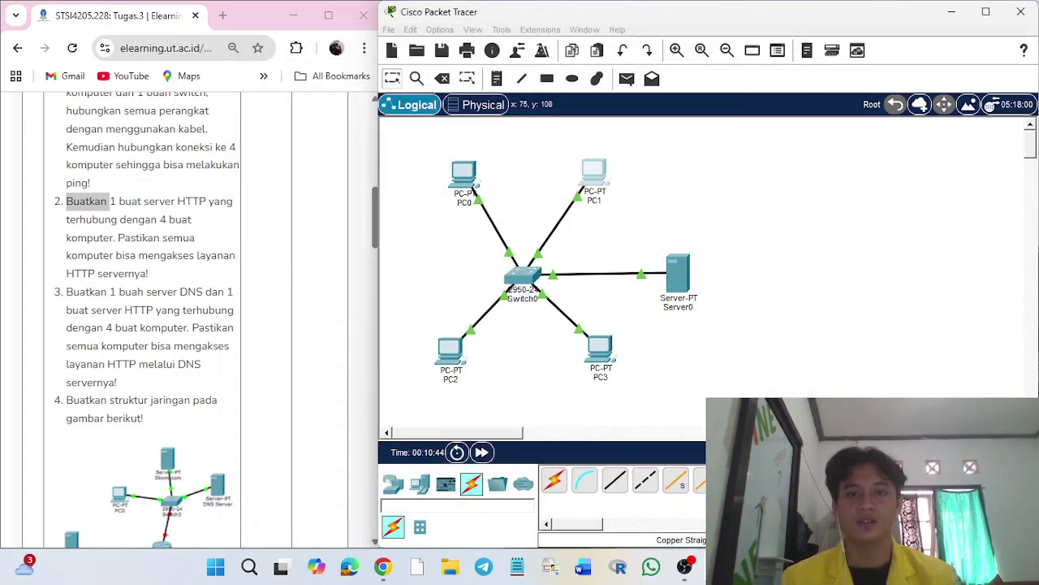
# Step: Load 192.168.1.5 in PC2's Web Browser, and close PC2's window
pyautogui.click(450, 351)
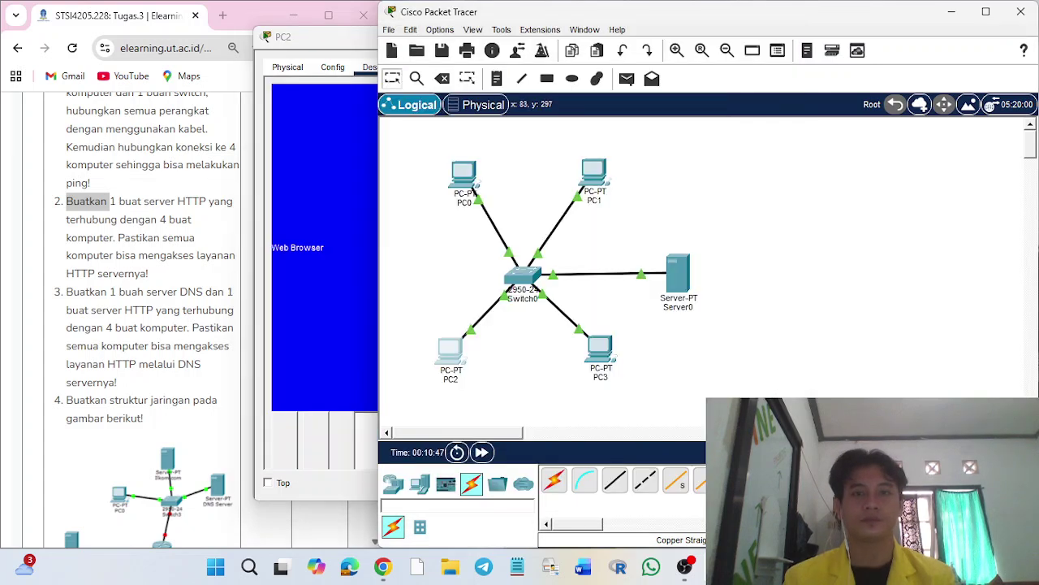
pyautogui.write('192.168.1.5')
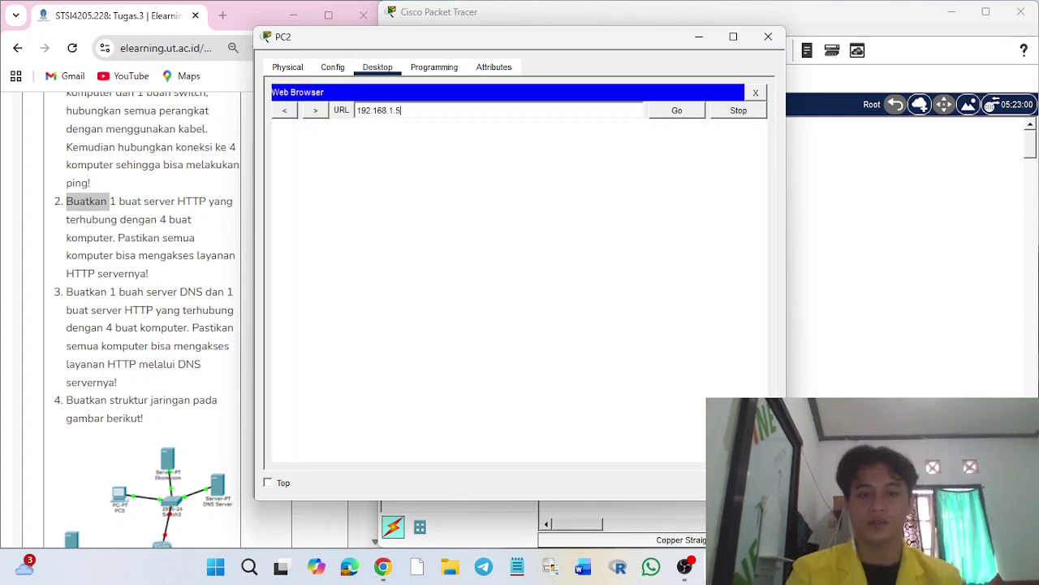
pyautogui.press('Return')
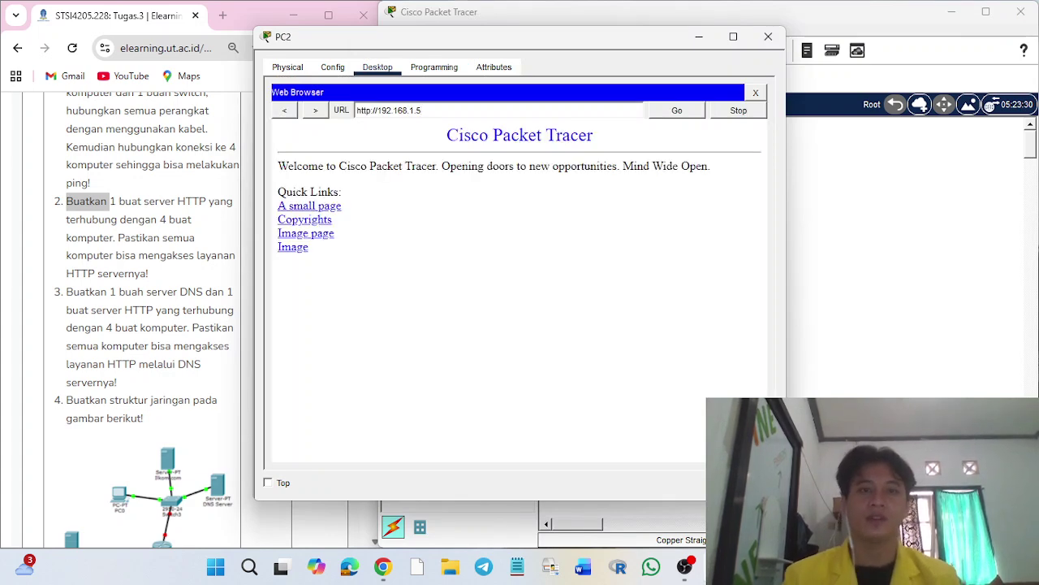
pyautogui.click(768, 37)
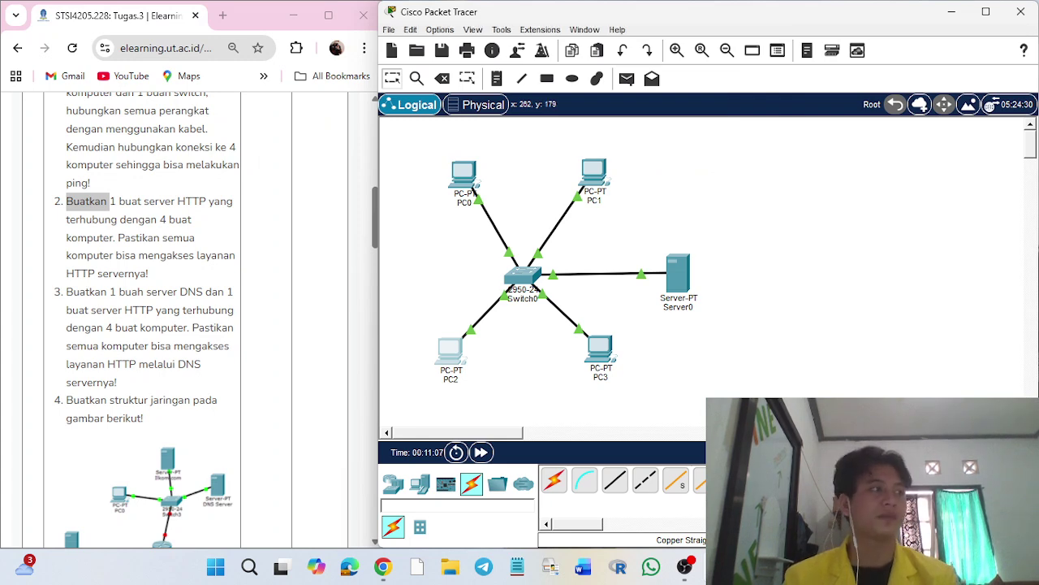
# Step: Load 192.168.1.5 in PC3's Web Browser, and close PC3's window
pyautogui.click(599, 349)
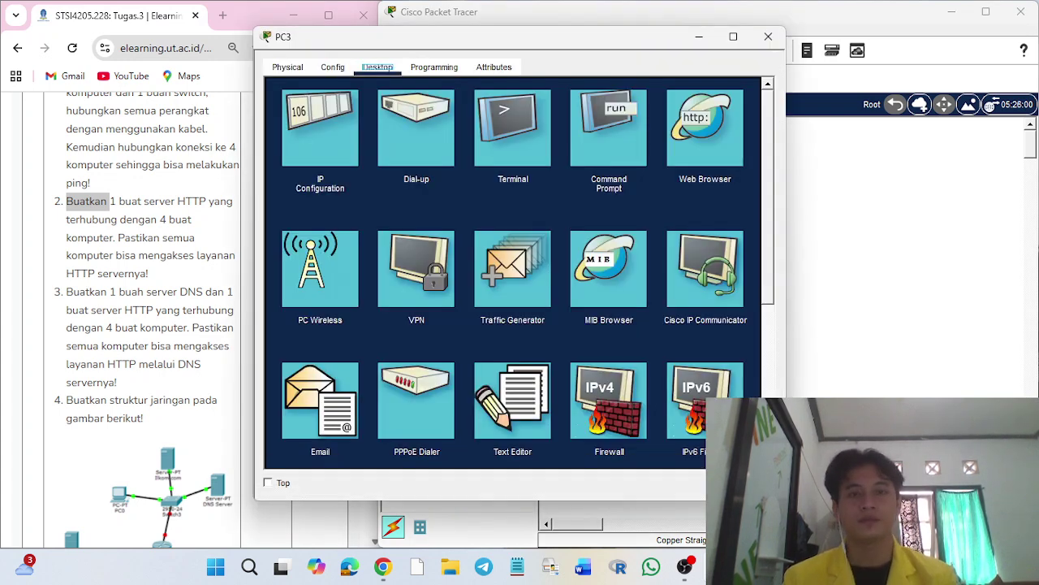
pyautogui.click(704, 128)
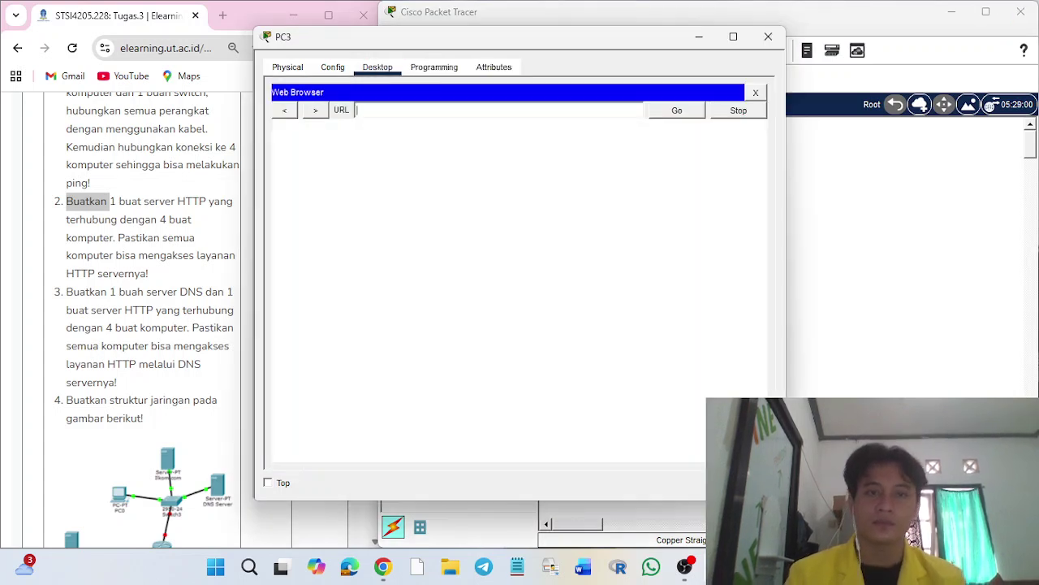
pyautogui.write('192')
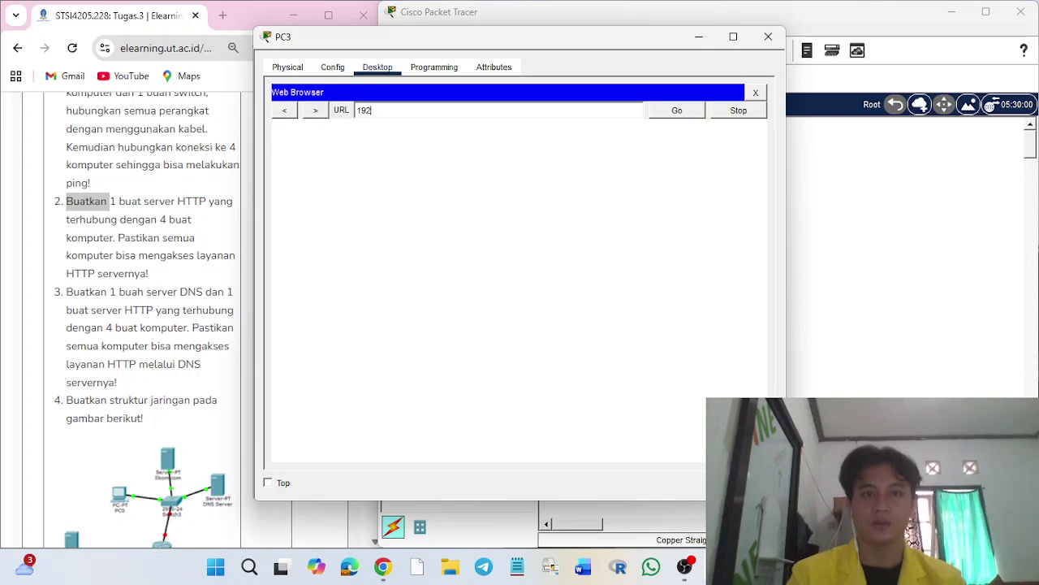
pyautogui.write('.168.1.')
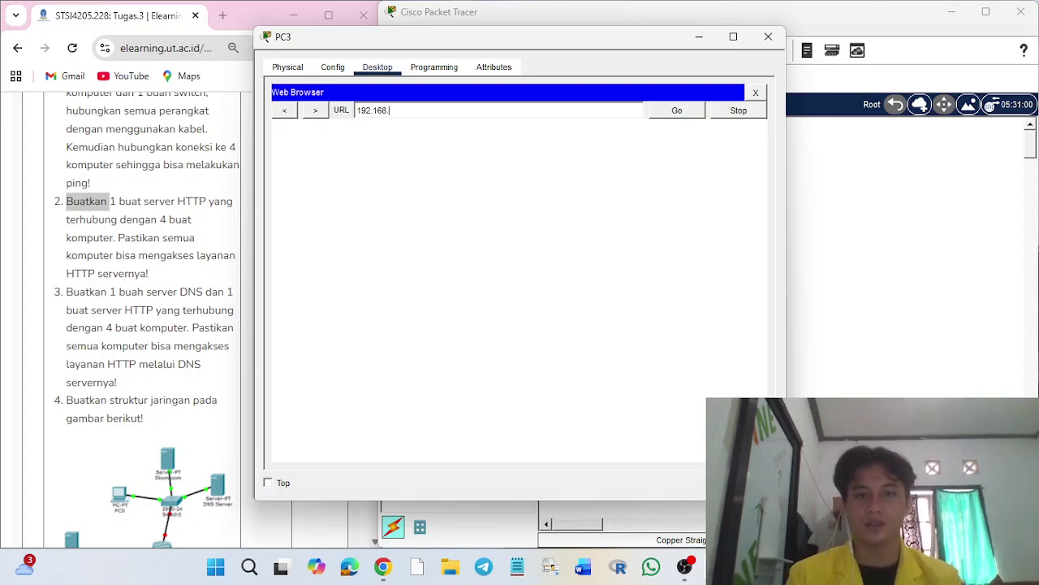
pyautogui.write('5')
pyautogui.press('Return')
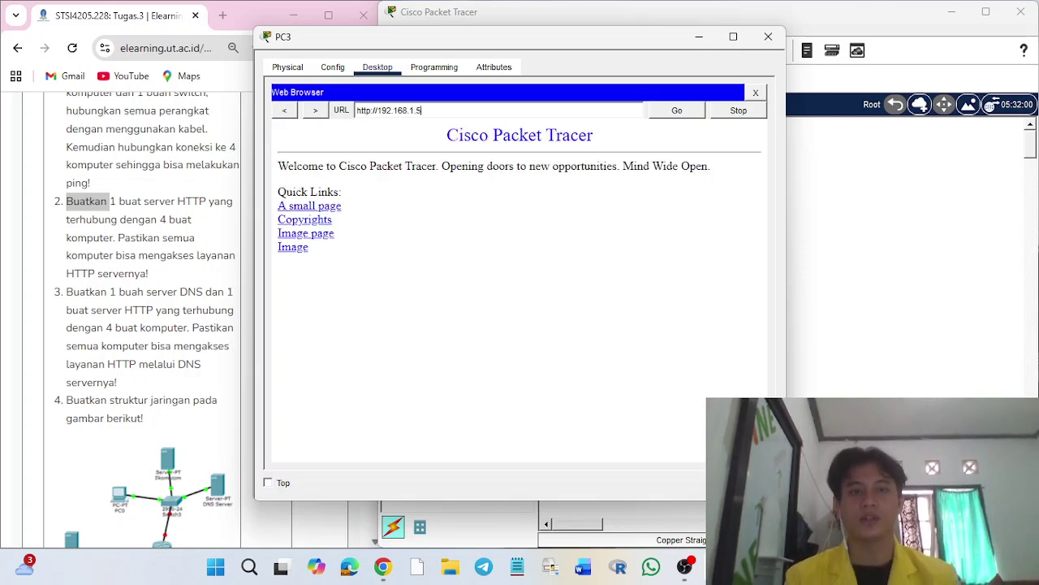
pyautogui.click(768, 37)
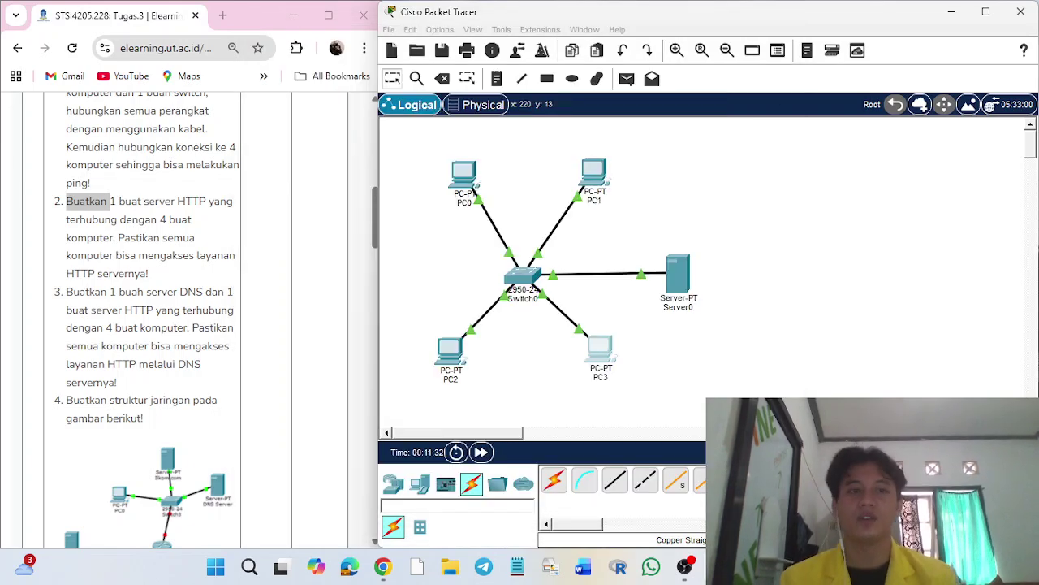
# Step: Read task 3 of the assignment and add a second server on the opposite side of Switch0 from Server0
pyautogui.moveTo(66, 201); pyautogui.dragTo(142, 237)
pyautogui.click(142, 237)
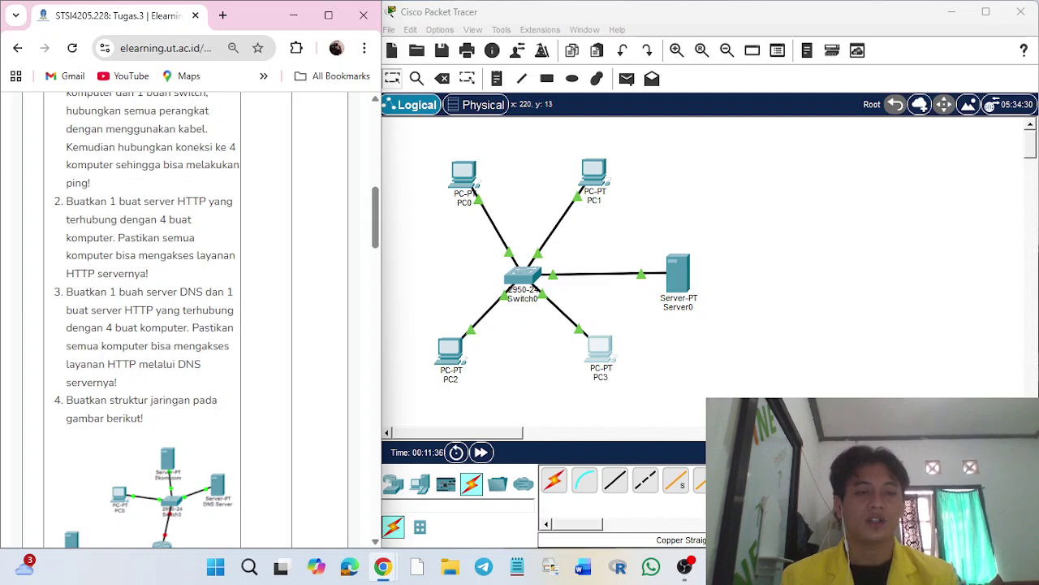
pyautogui.scroll(-1, 195, 317)
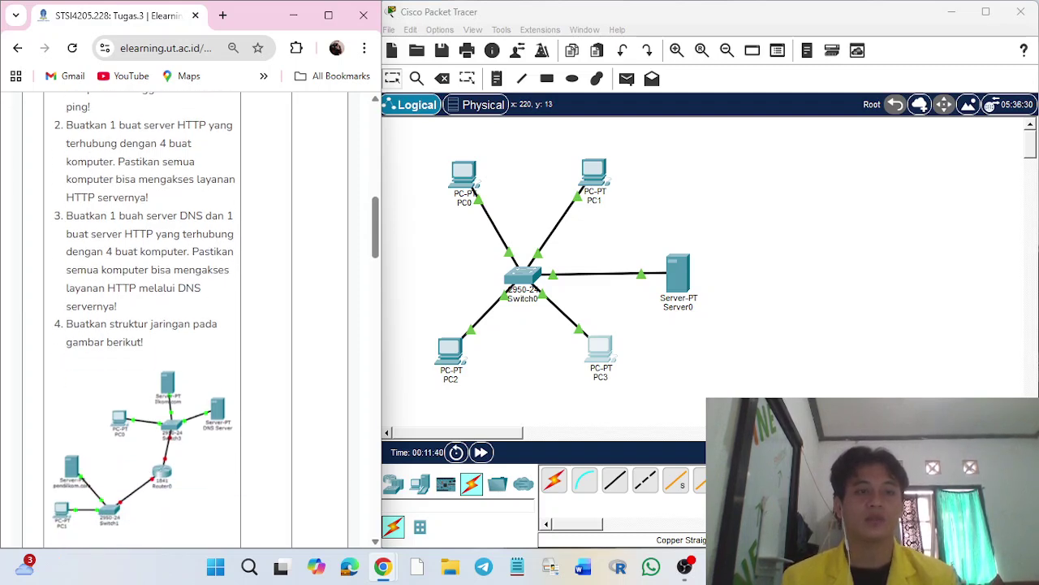
pyautogui.moveTo(436, 141); pyautogui.dragTo(713, 395)
pyautogui.click(560, 422)
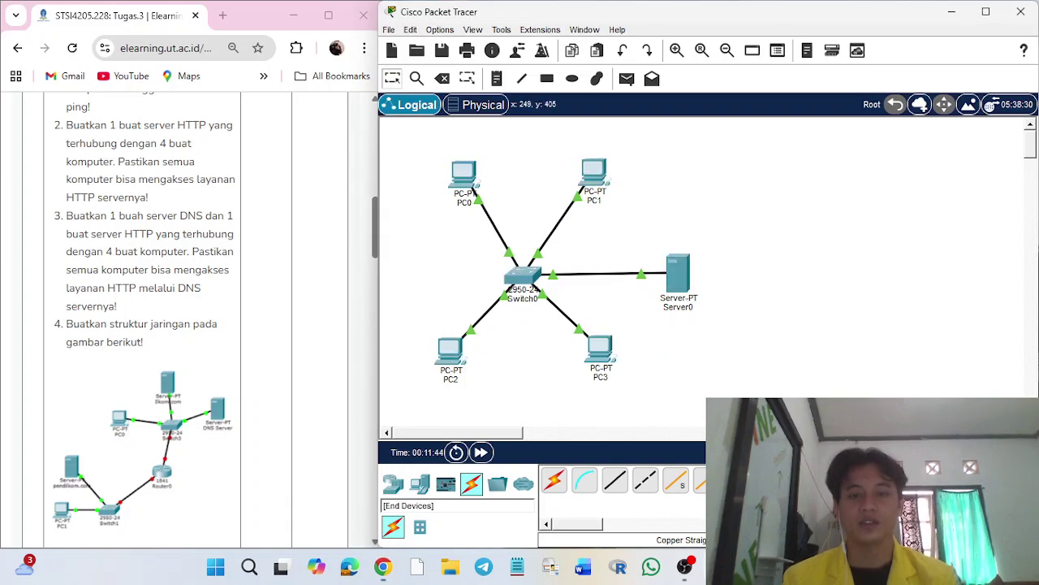
pyautogui.click(420, 484)
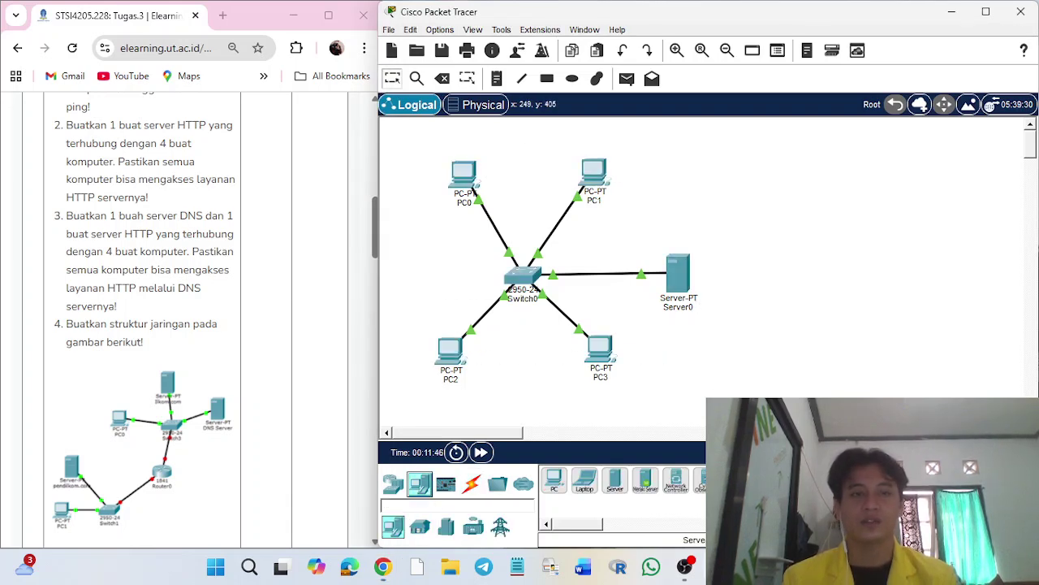
pyautogui.click(615, 480)
pyautogui.click(411, 263)
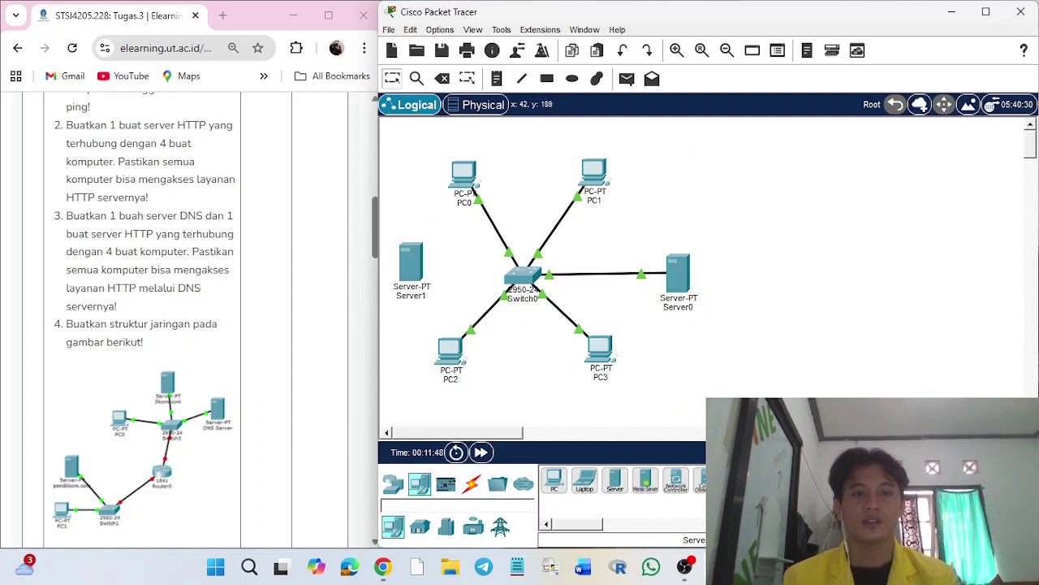
pyautogui.moveTo(411, 263); pyautogui.dragTo(408, 269)
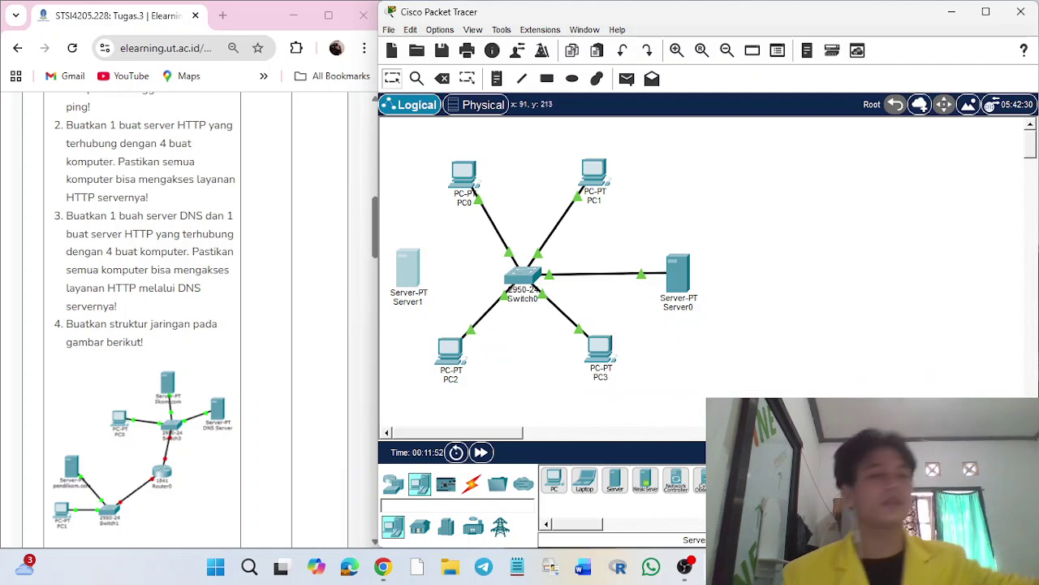
# Step: Connect Server1 to Switch0 with a Copper Straight-Through cable and move the server level with the switch
pyautogui.click(472, 484)
pyautogui.click(614, 481)
pyautogui.click(408, 268)
pyautogui.click(522, 276)
pyautogui.click(561, 296)
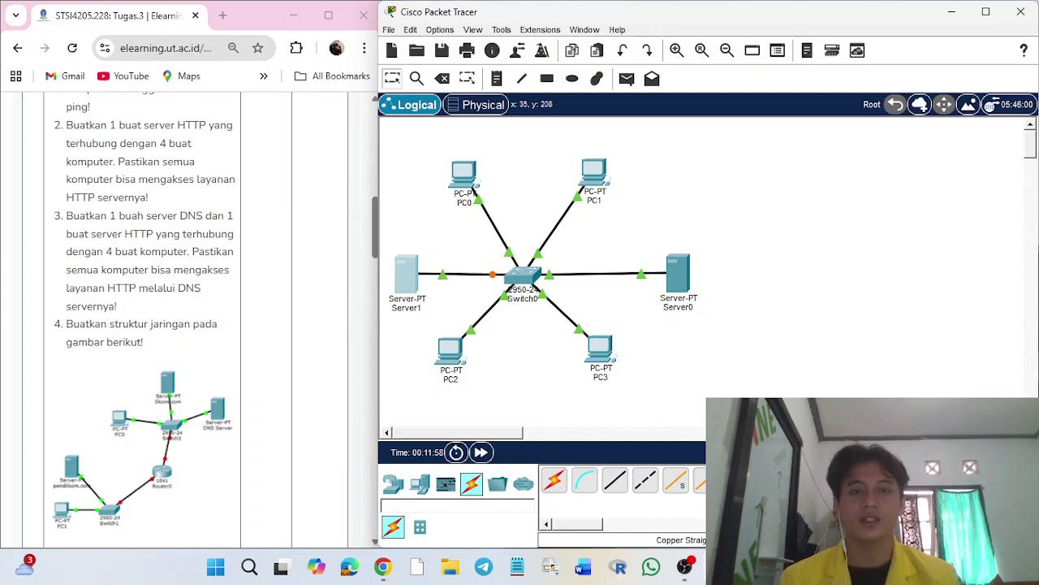
pyautogui.click(406, 274)
pyautogui.click(768, 37)
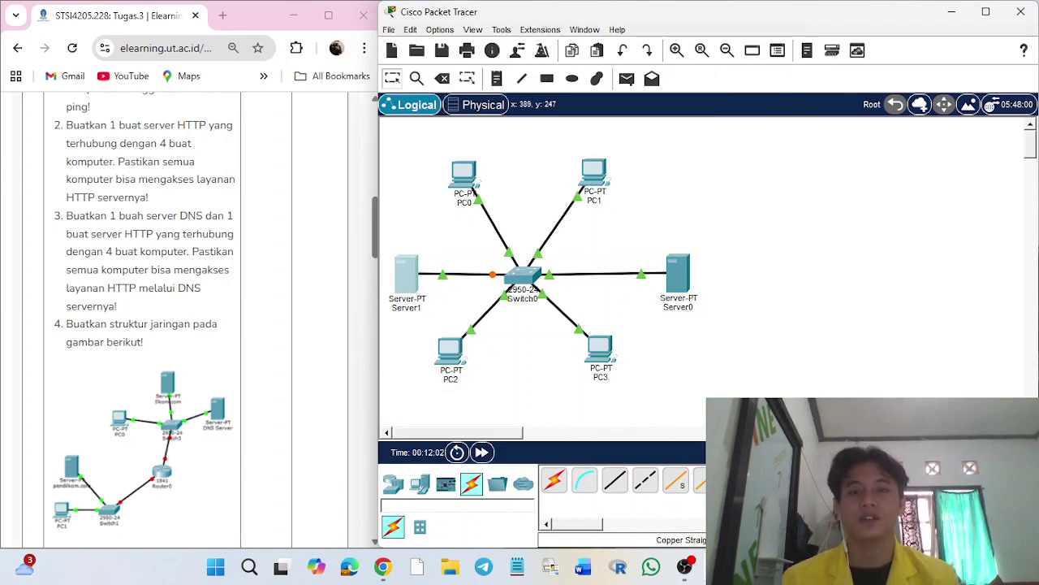
# Step: Change Server0's display name to Server HTTP and close its window
pyautogui.click(678, 276)
pyautogui.click(700, 266)
pyautogui.click(591, 224)
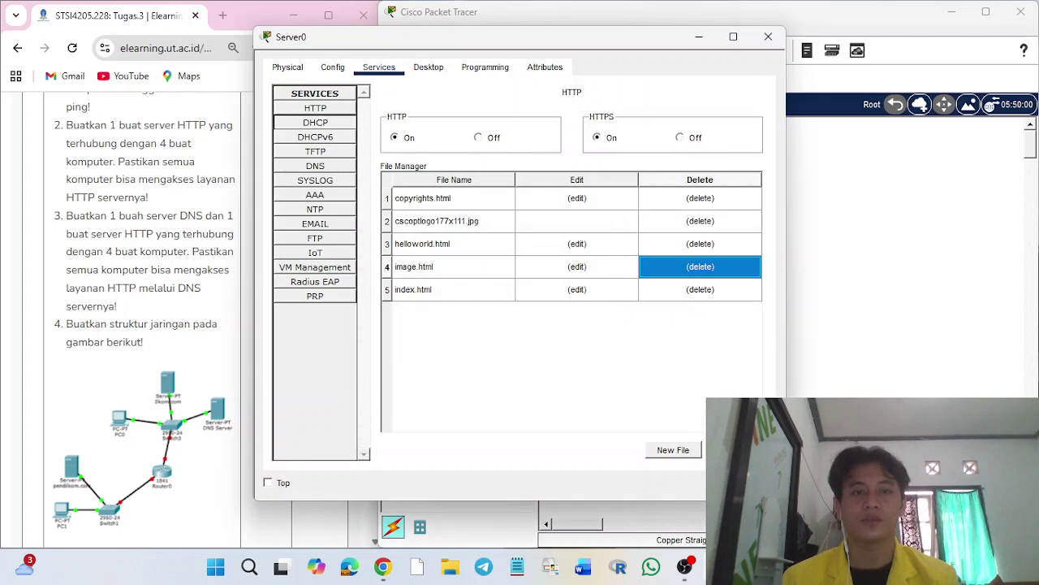
pyautogui.click(332, 67)
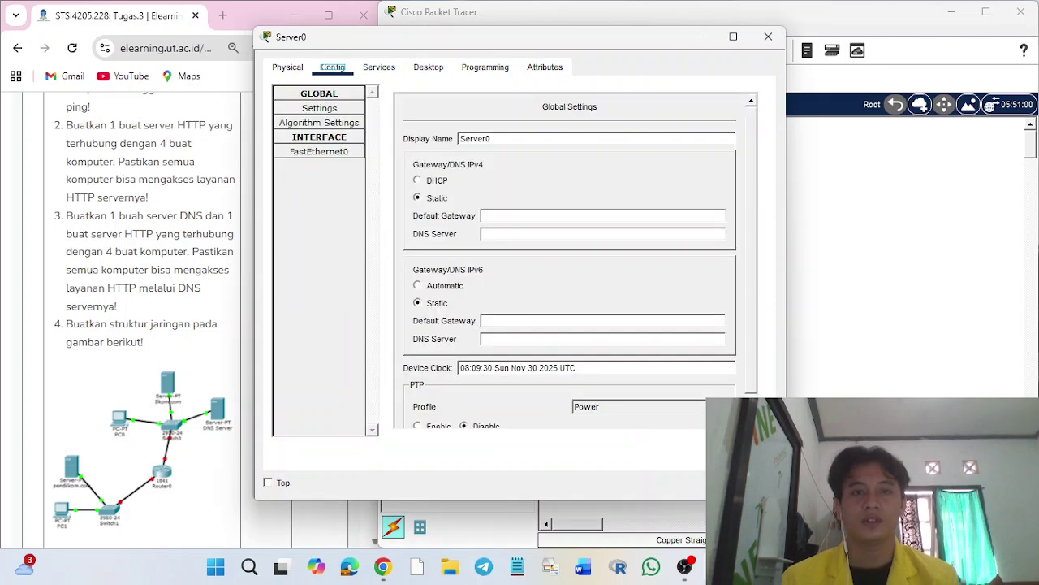
pyautogui.press('BackSpace')
pyautogui.write('HTTP')
pyautogui.click(485, 138)
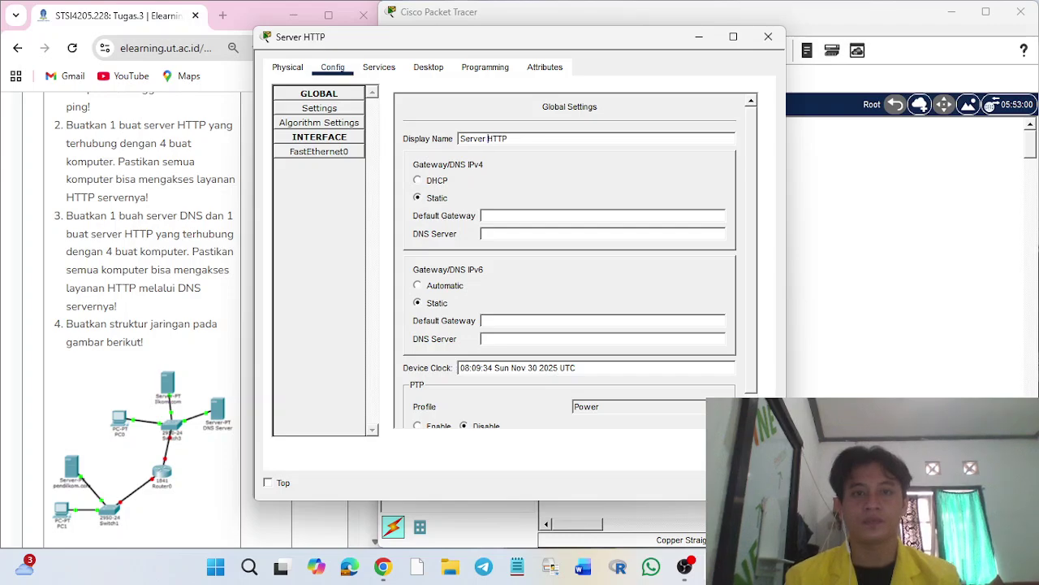
pyautogui.click(768, 37)
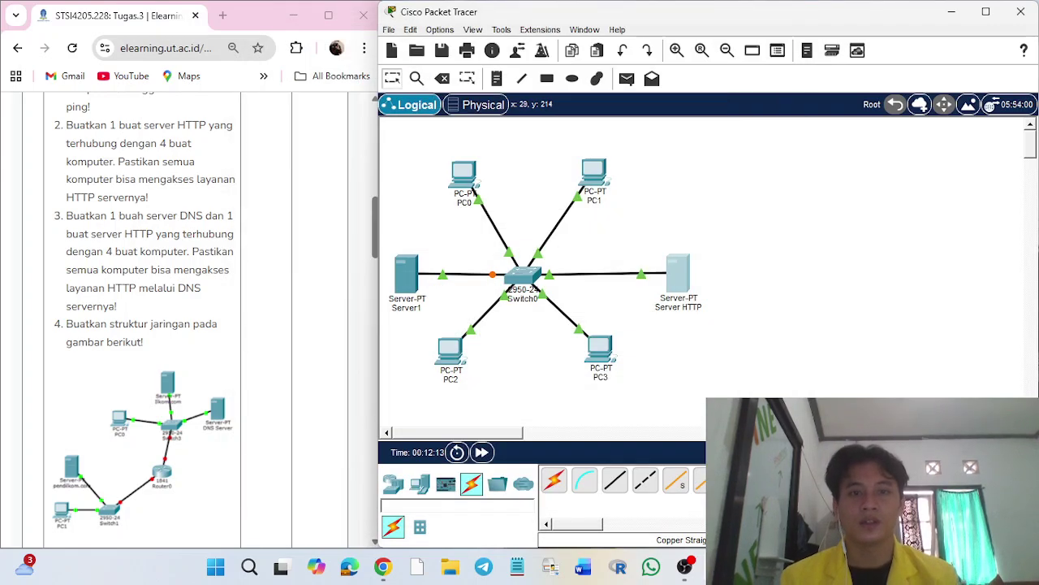
# Step: Change Server1's display name to Server DNS
pyautogui.click(406, 275)
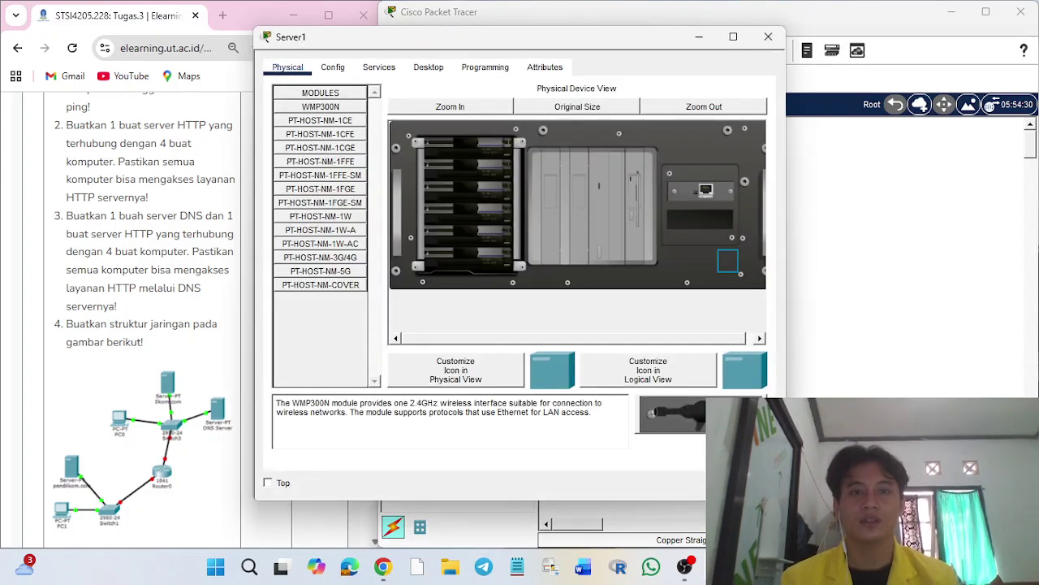
pyautogui.click(332, 66)
pyautogui.click(490, 138)
pyautogui.press('BackSpace')
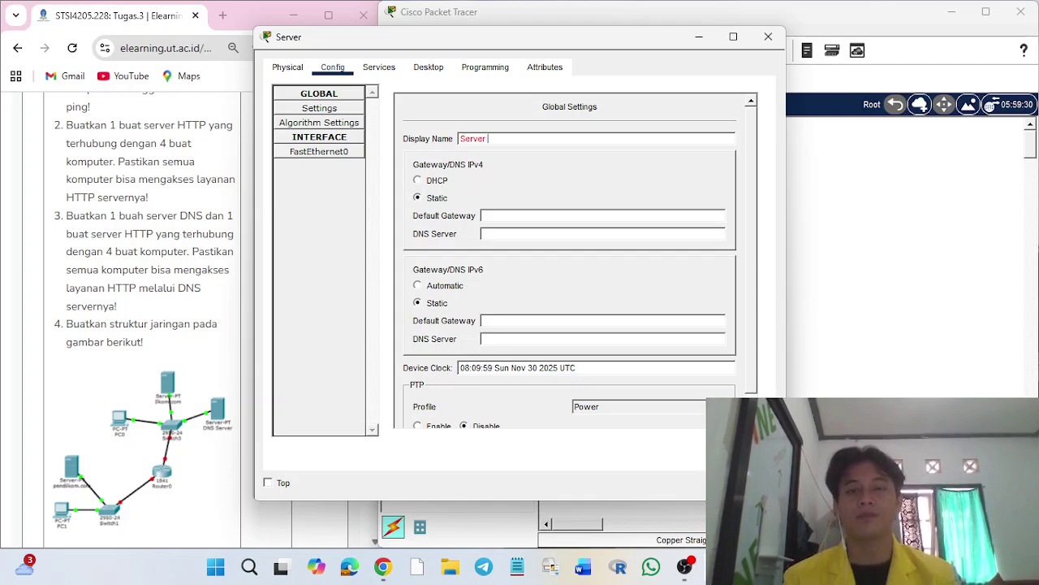
pyautogui.write('DNS')
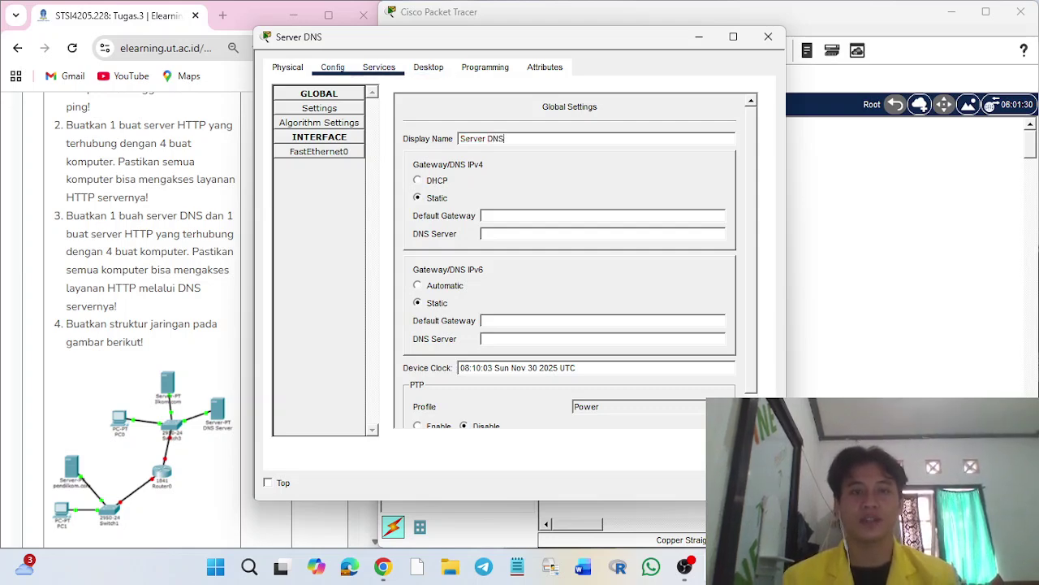
# Step: Assign Server DNS the static IPv4 address 192.168.1.10 with subnet mask 255.255.255.0
pyautogui.click(378, 67)
pyautogui.click(428, 66)
pyautogui.click(317, 116)
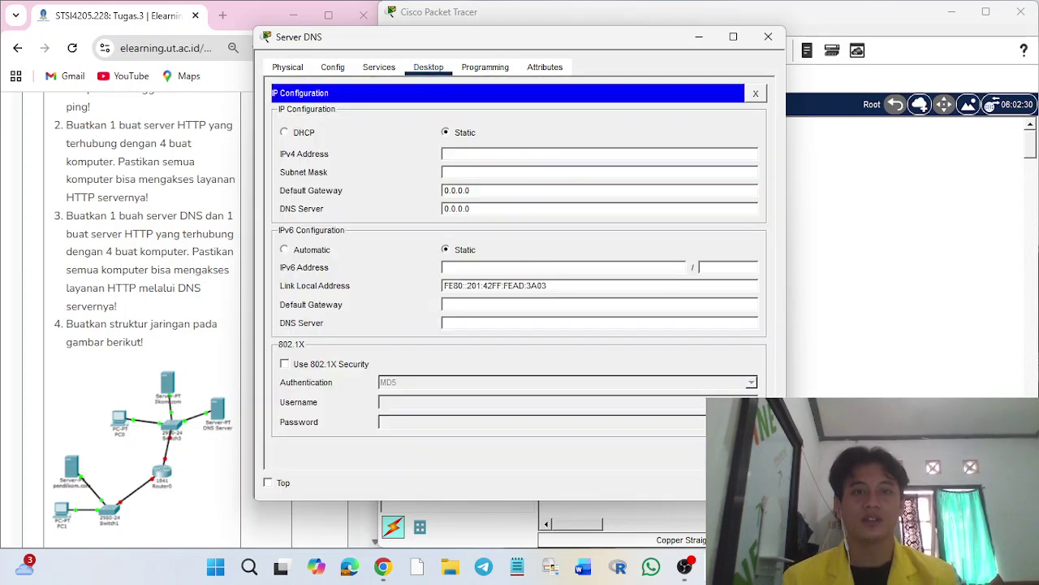
pyautogui.write('192')
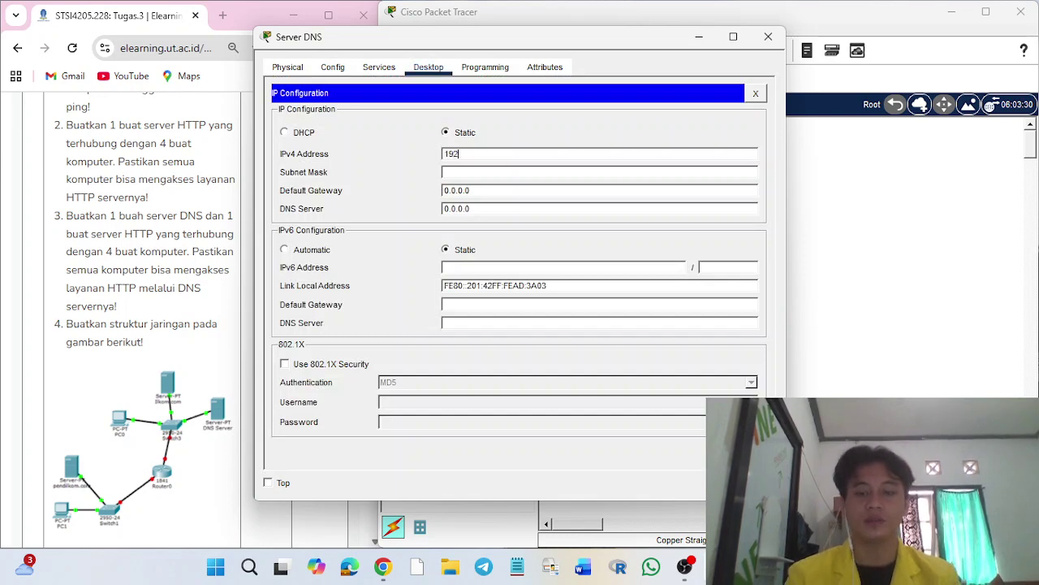
pyautogui.write('.168.1.10')
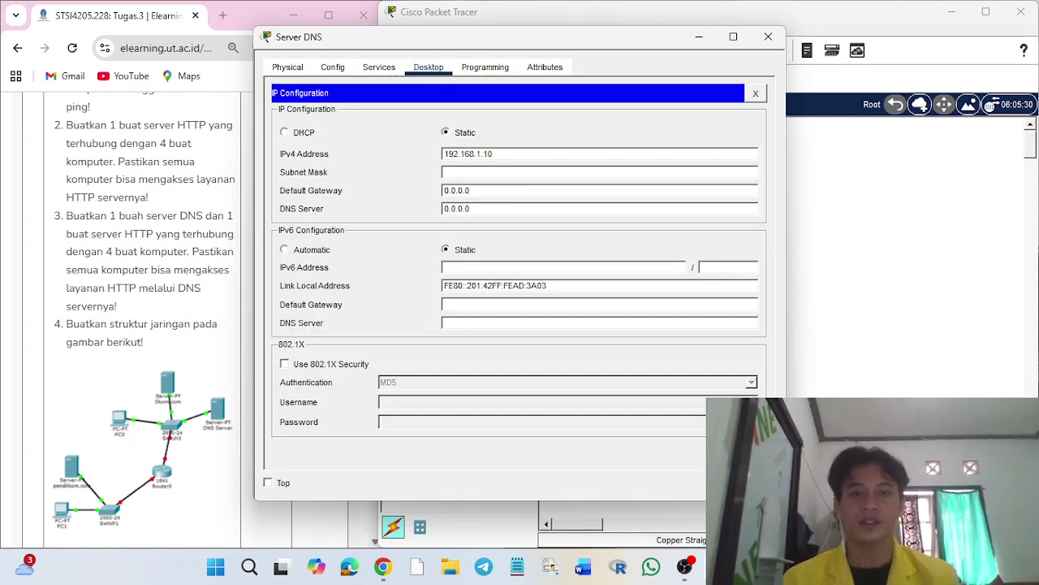
pyautogui.press('Tab')
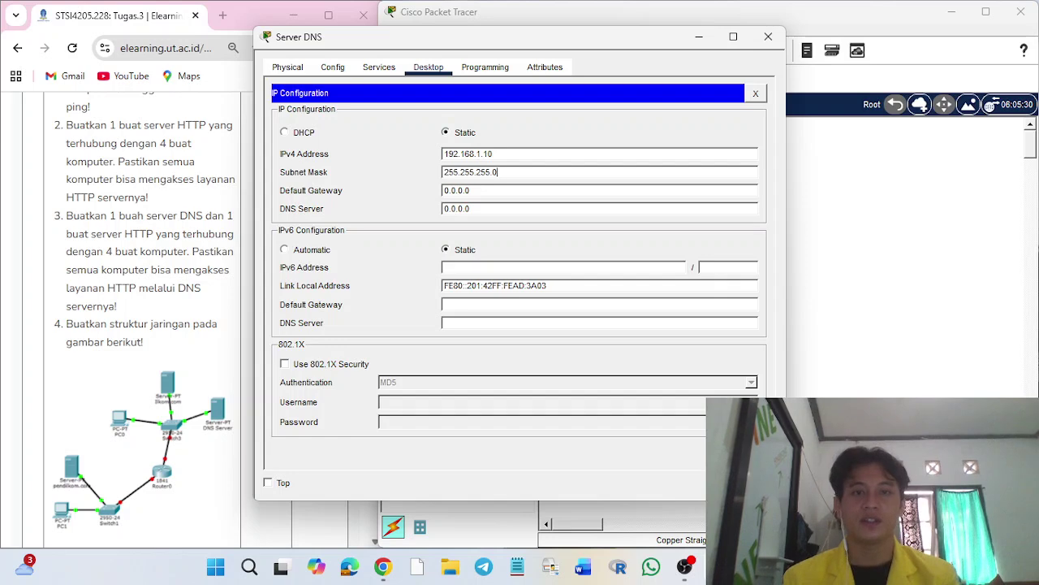
# Step: Turn on Server DNS's DNS service and add an A record mapping tugas3.com to 192.168.1.10
pyautogui.click(378, 67)
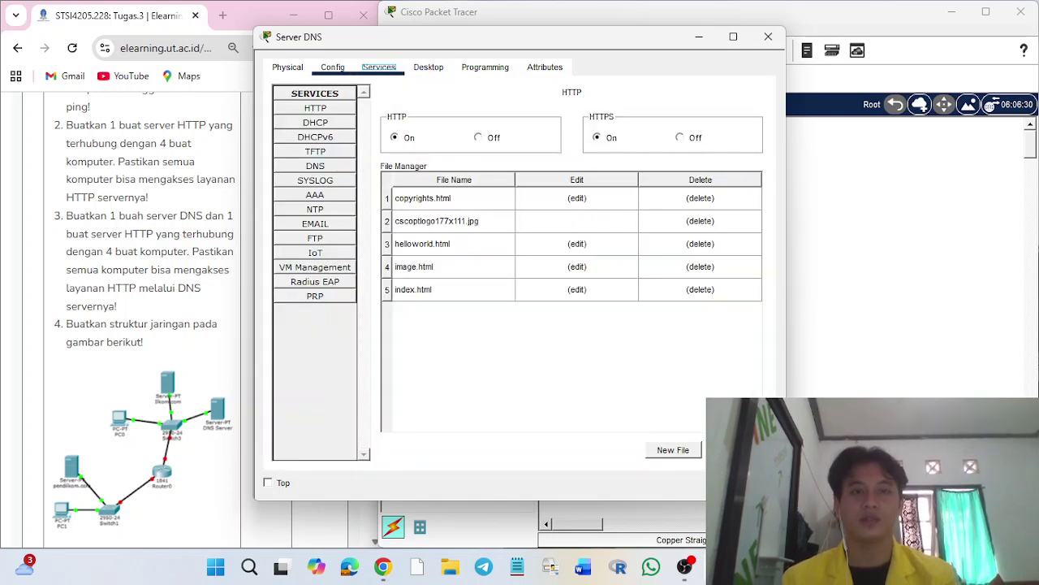
pyautogui.click(315, 166)
pyautogui.click(516, 118)
pyautogui.click(524, 158)
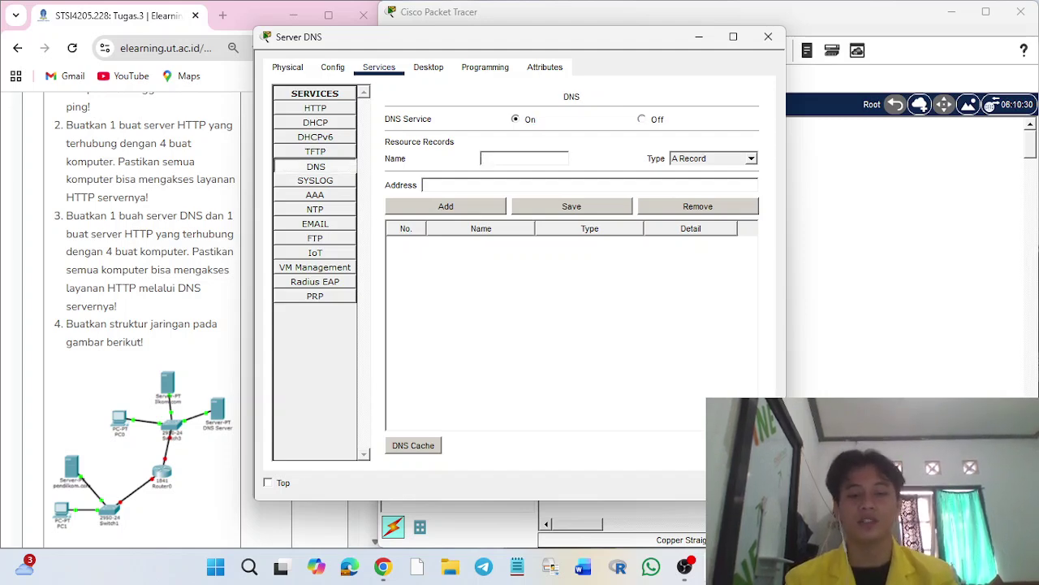
pyautogui.write('tugas')
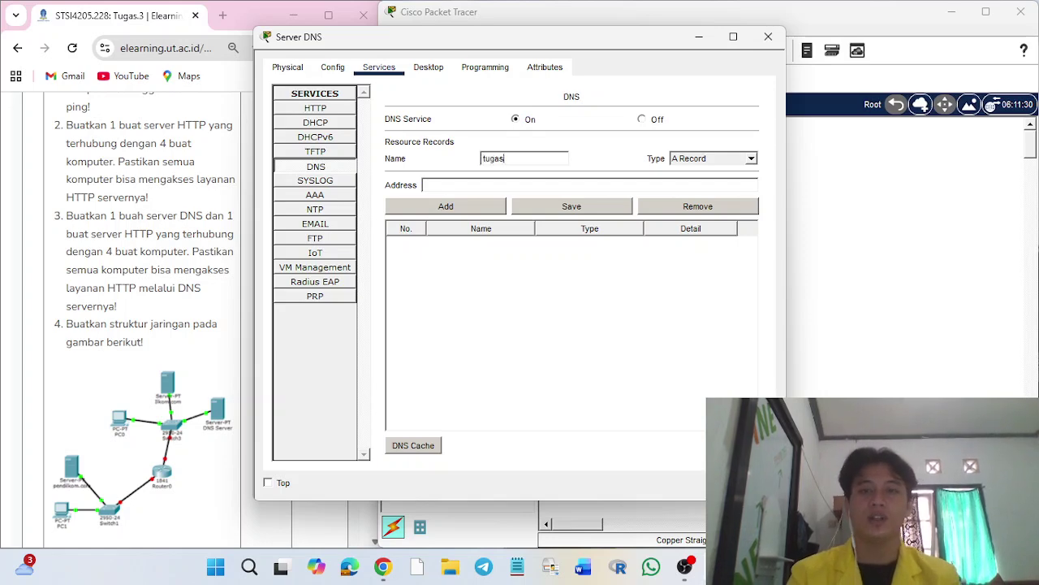
pyautogui.write('3.com')
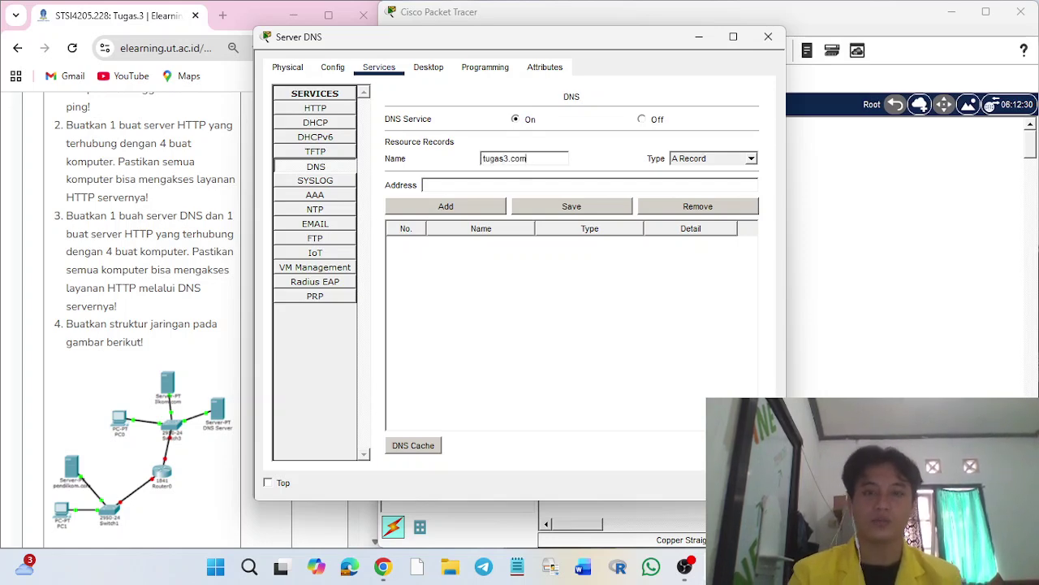
pyautogui.write('19')
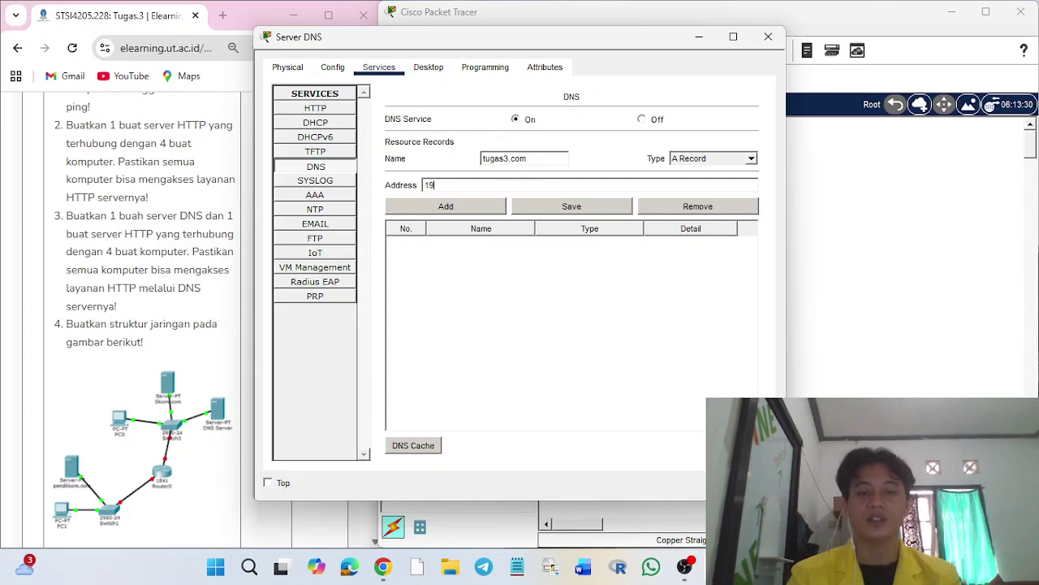
pyautogui.write('2.168.1.19')
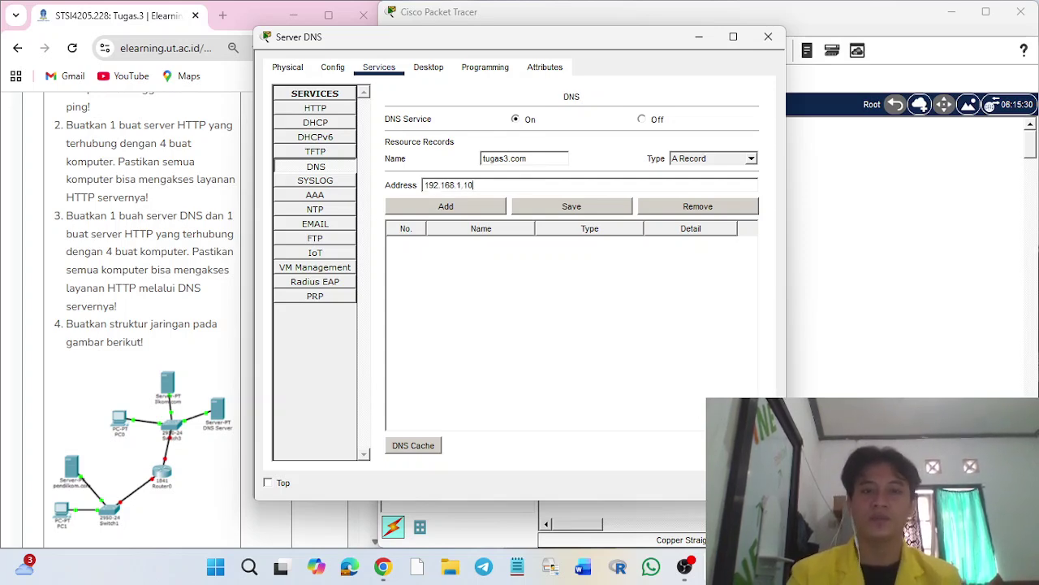
pyautogui.press('Return')
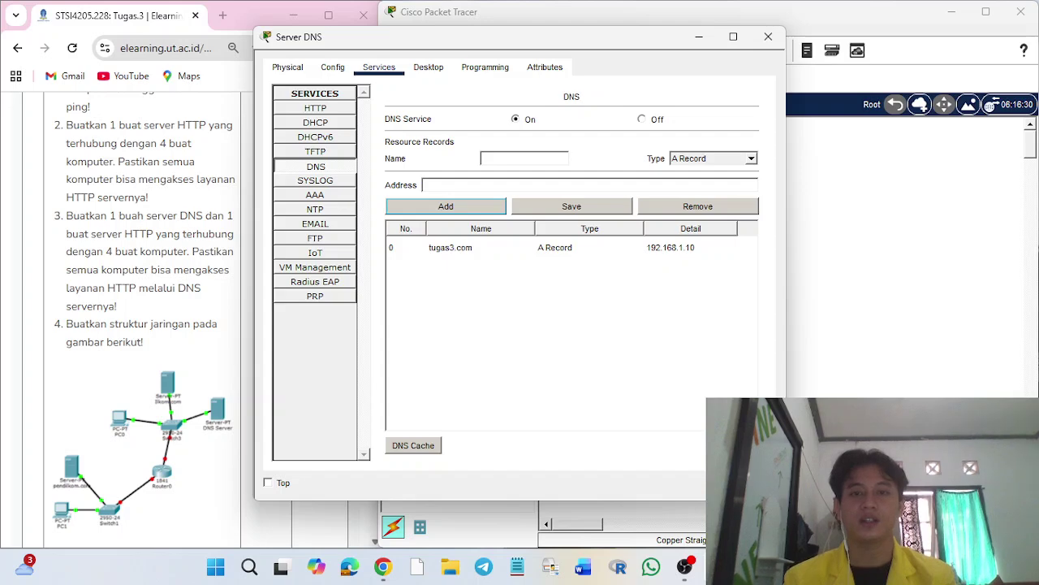
pyautogui.click(768, 36)
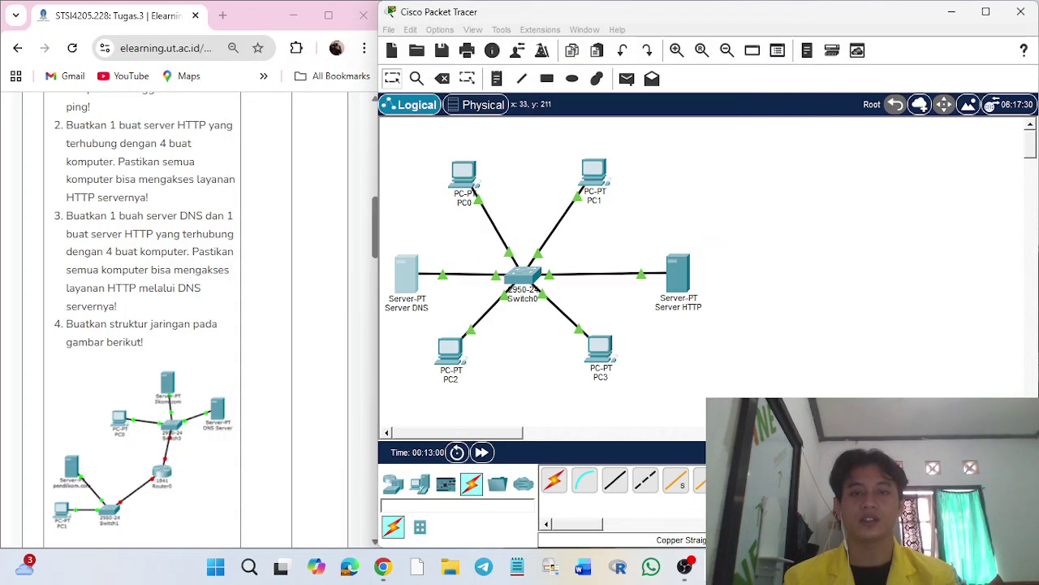
# Step: Set PC0's IPv4 DNS server to 192.168.1.10, copy the address, and close the device window
pyautogui.click(463, 174)
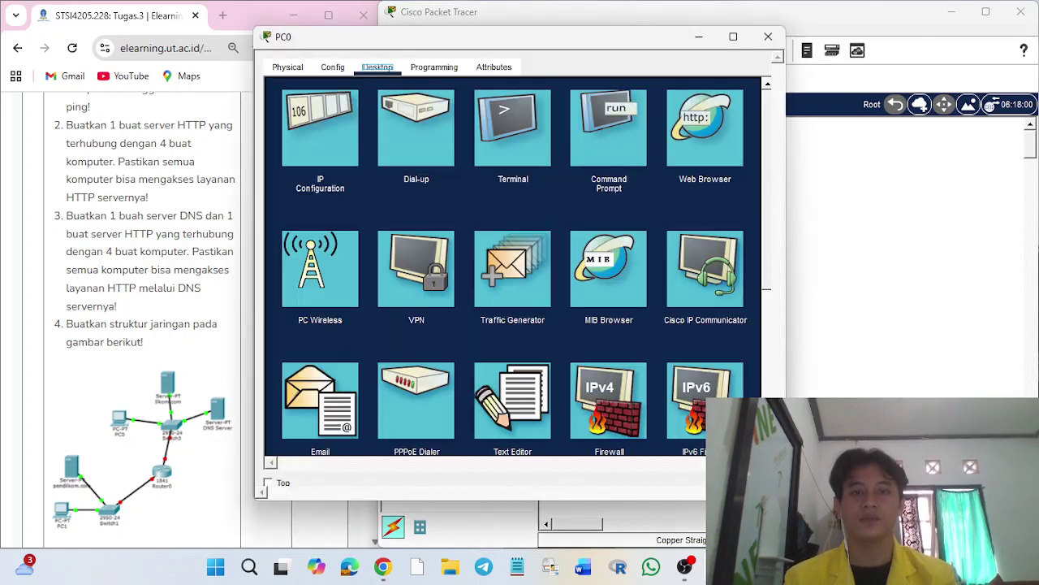
pyautogui.click(332, 122)
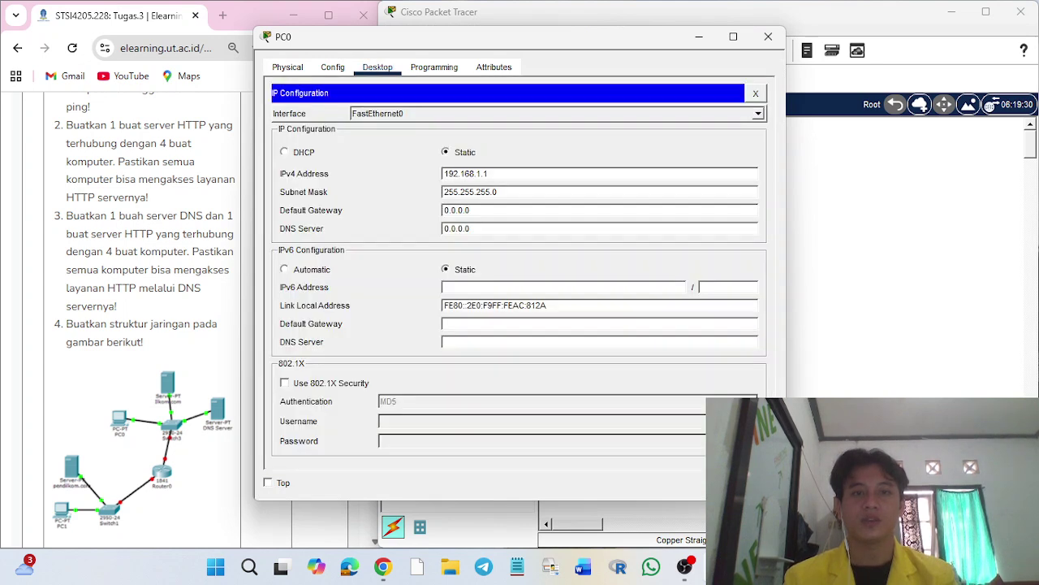
pyautogui.moveTo(471, 229); pyautogui.dragTo(442, 228)
pyautogui.write('192.168.1.10')
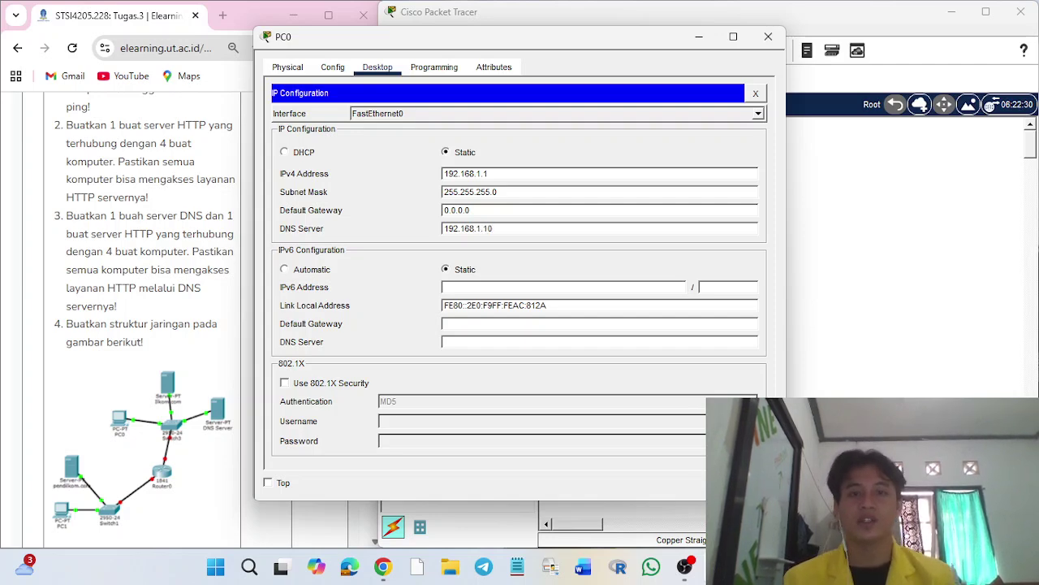
pyautogui.hotkey('ctrl', 'a')
pyautogui.hotkey('ctrl', 'c')
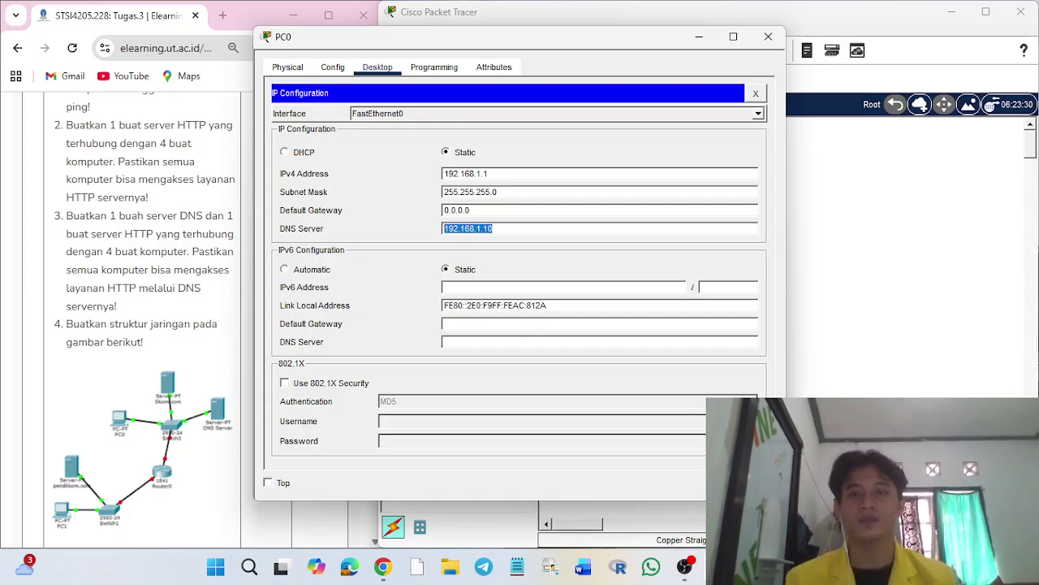
pyautogui.click(768, 37)
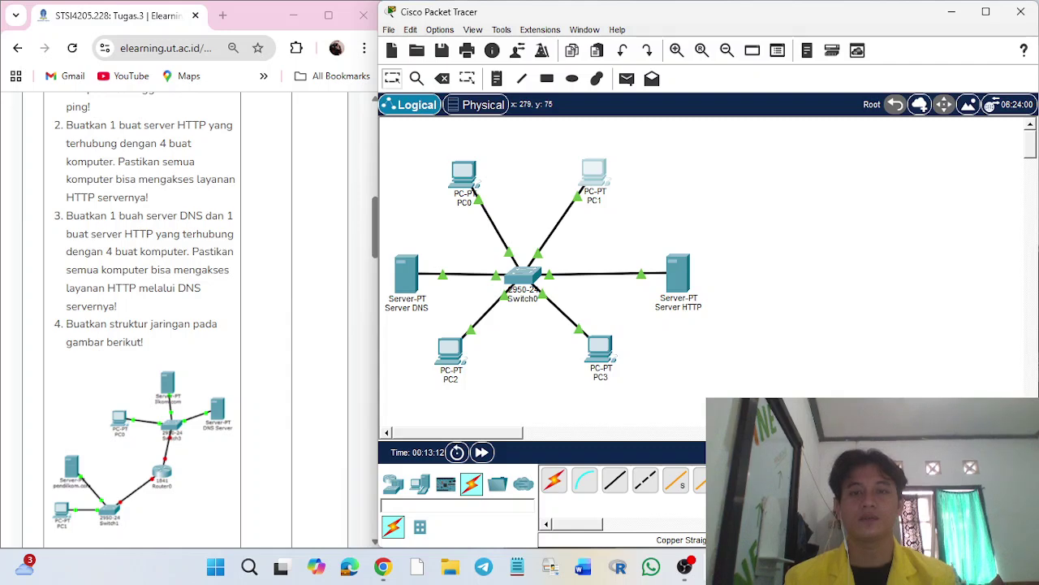
# Step: Set PC1's IPv4 DNS server to 192.168.1.10 using the copied address
pyautogui.click(594, 172)
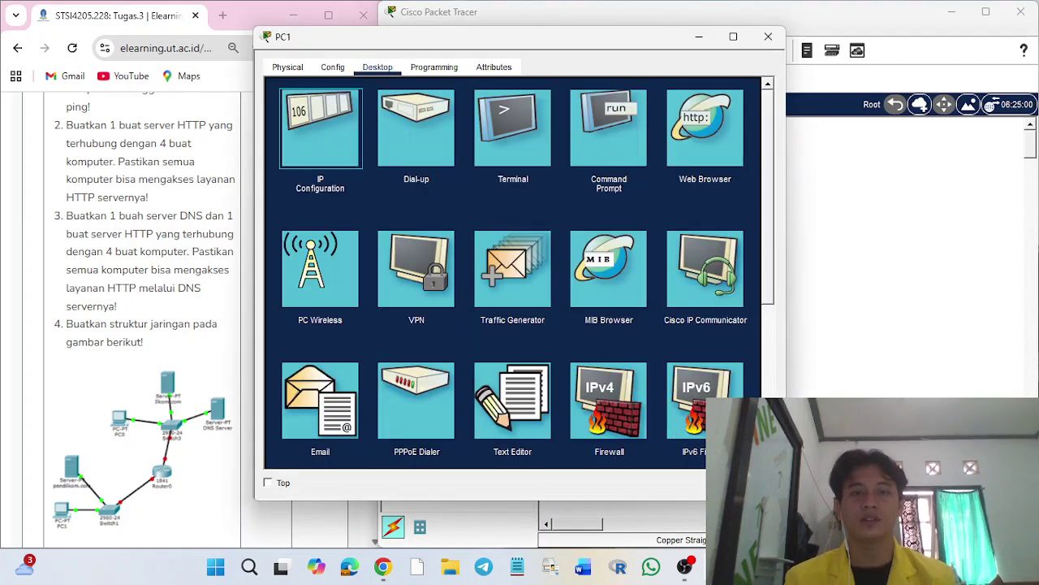
pyautogui.click(320, 128)
pyautogui.hotkey('ctrl', 'a')
pyautogui.hotkey('ctrl', 'v')
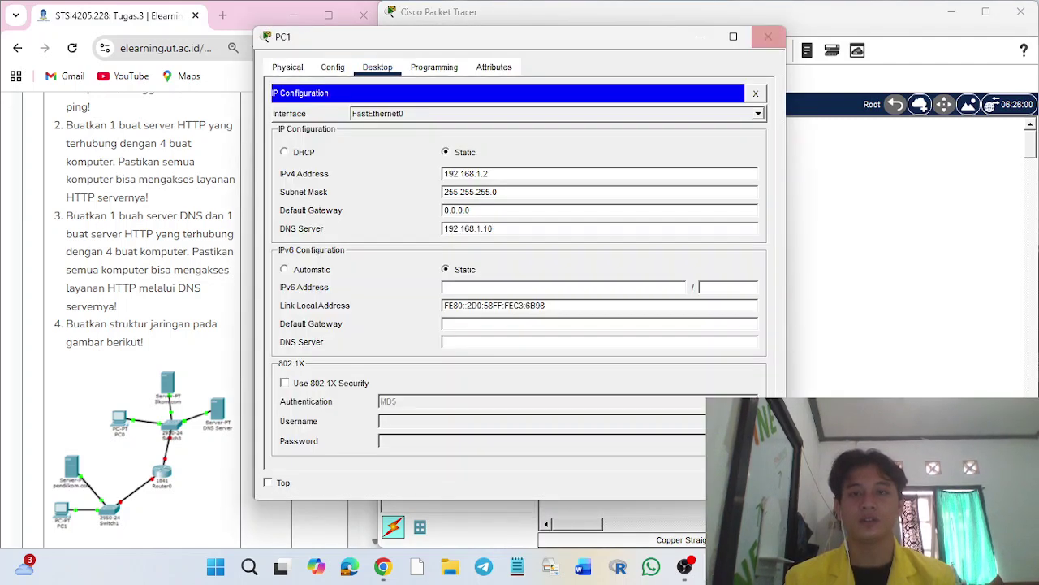
pyautogui.click(768, 37)
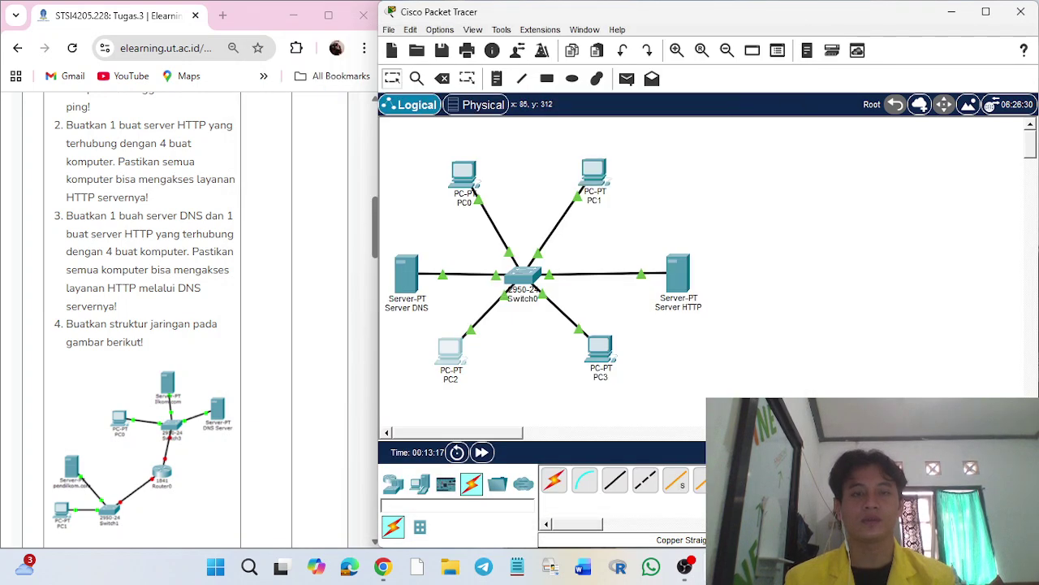
# Step: Set PC2's IPv4 DNS server to 192.168.1.10 using the copied address
pyautogui.click(450, 350)
pyautogui.click(320, 129)
pyautogui.hotkey('ctrl', 'a')
pyautogui.hotkey('ctrl', 'v')
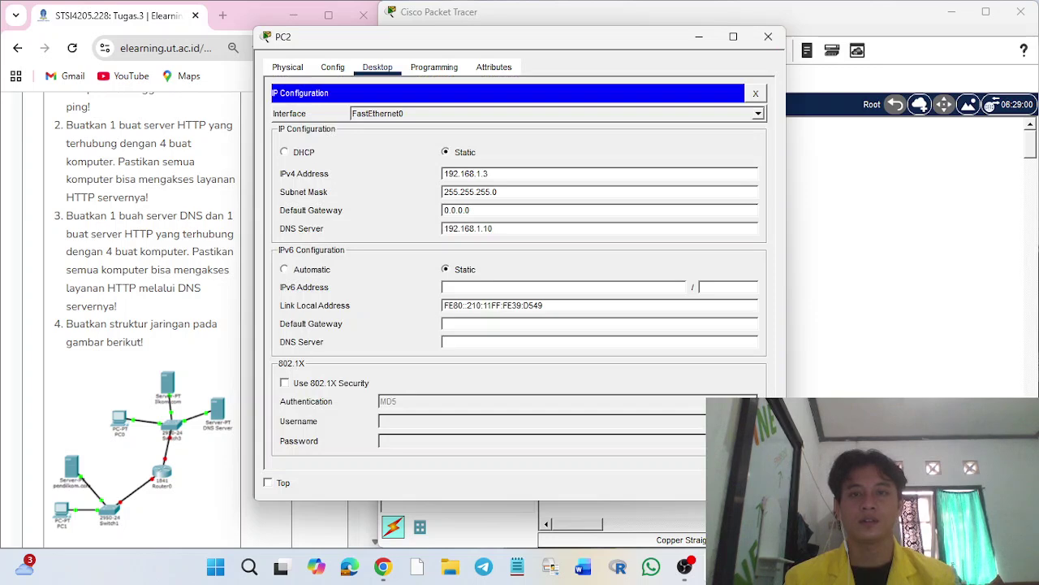
pyautogui.click(768, 37)
# Step: Set PC3's IPv4 DNS server to 192.168.1.10 using the copied address
pyautogui.click(599, 347)
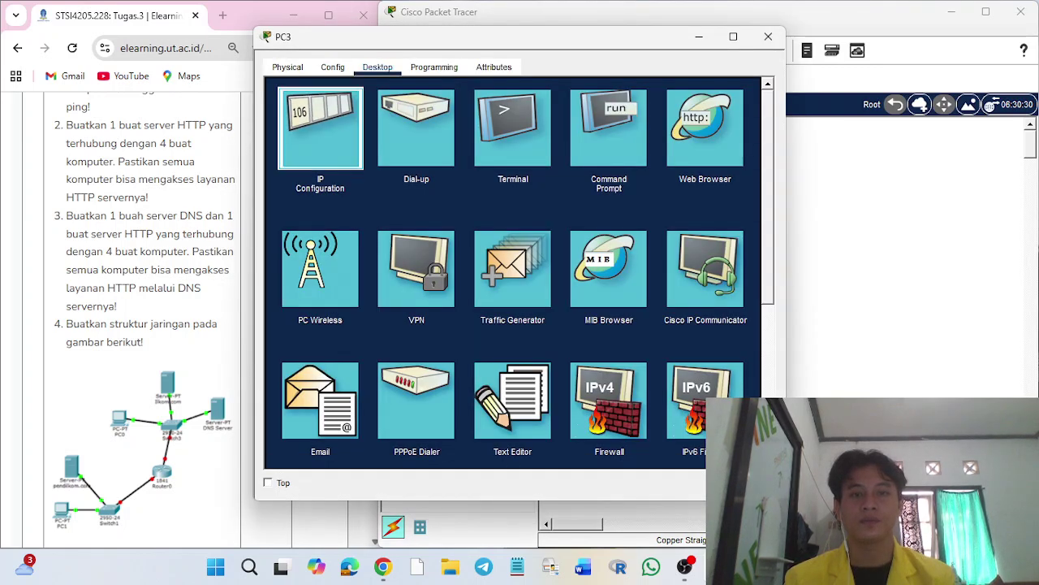
pyautogui.click(323, 128)
pyautogui.doubleClick(456, 229)
pyautogui.hotkey('ctrl', 'v')
pyautogui.click(768, 37)
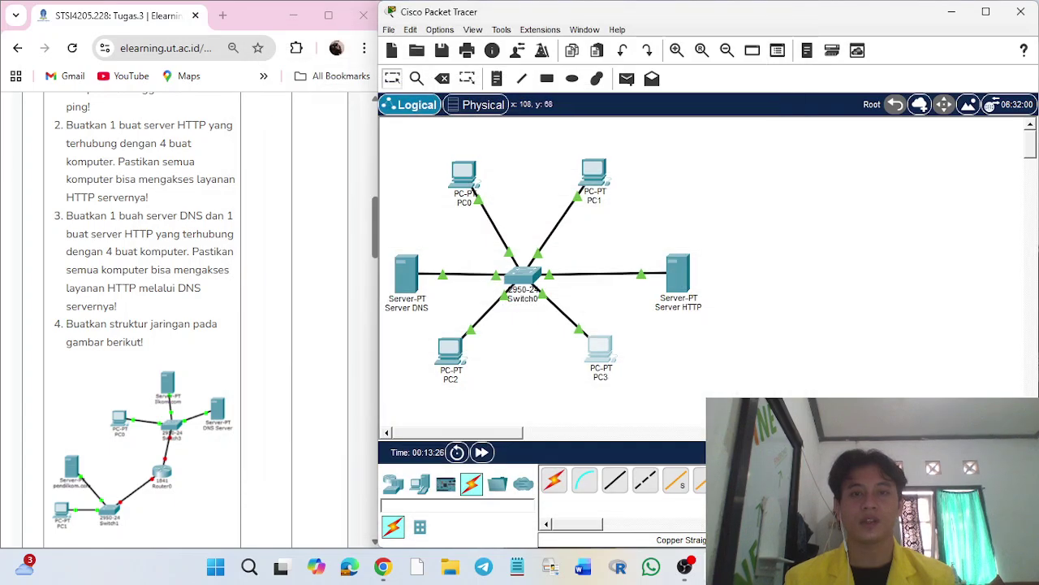
# Step: Test name resolution from PC0 by loading tugas3.com in its web browser, and close the device window
pyautogui.click(463, 173)
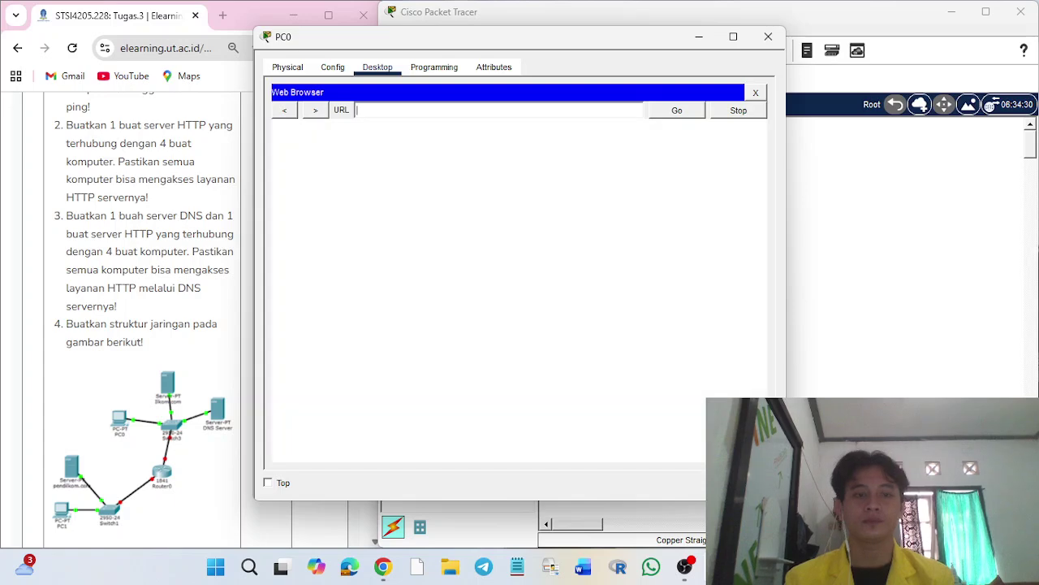
pyautogui.write('192.168')
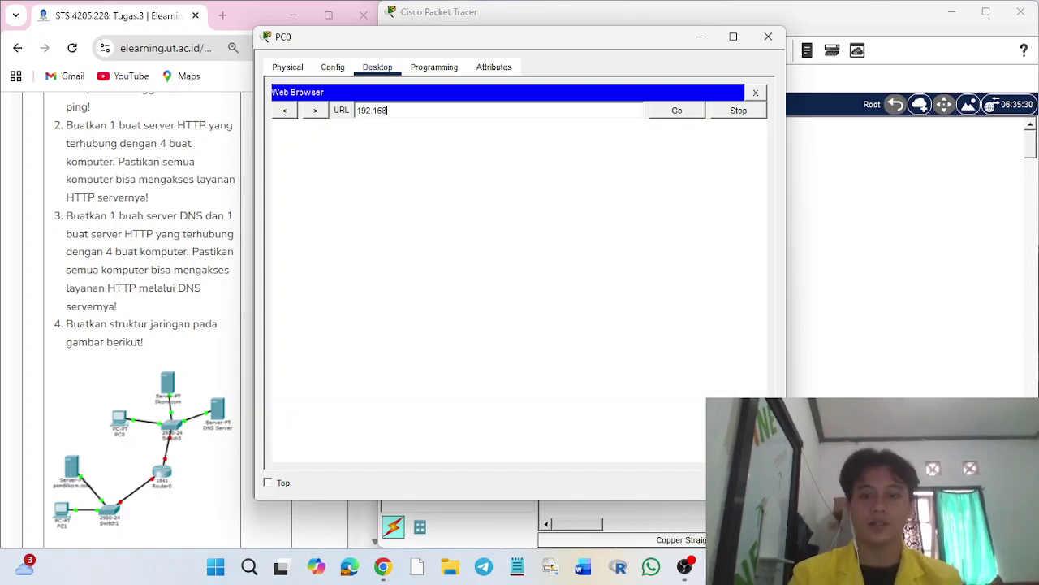
pyautogui.press('BackSpace')
pyautogui.press('BackSpace')
pyautogui.press('BackSpace')
pyautogui.press('BackSpace')
pyautogui.press('BackSpace')
pyautogui.press('BackSpace')
pyautogui.press('BackSpace')
pyautogui.write('tugas3.com')
pyautogui.press('Return')
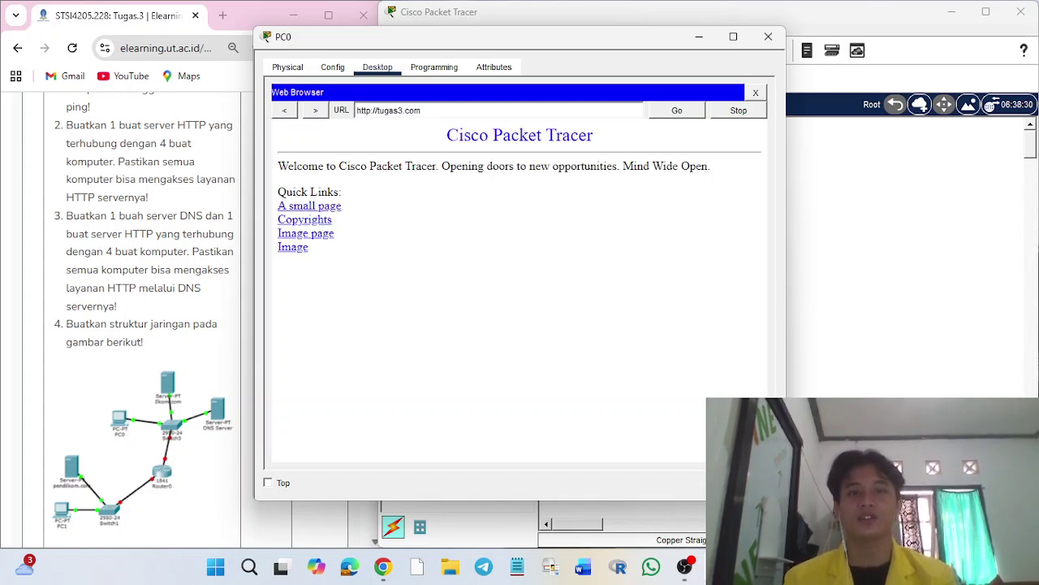
pyautogui.hotkey('ctrl', 'a')
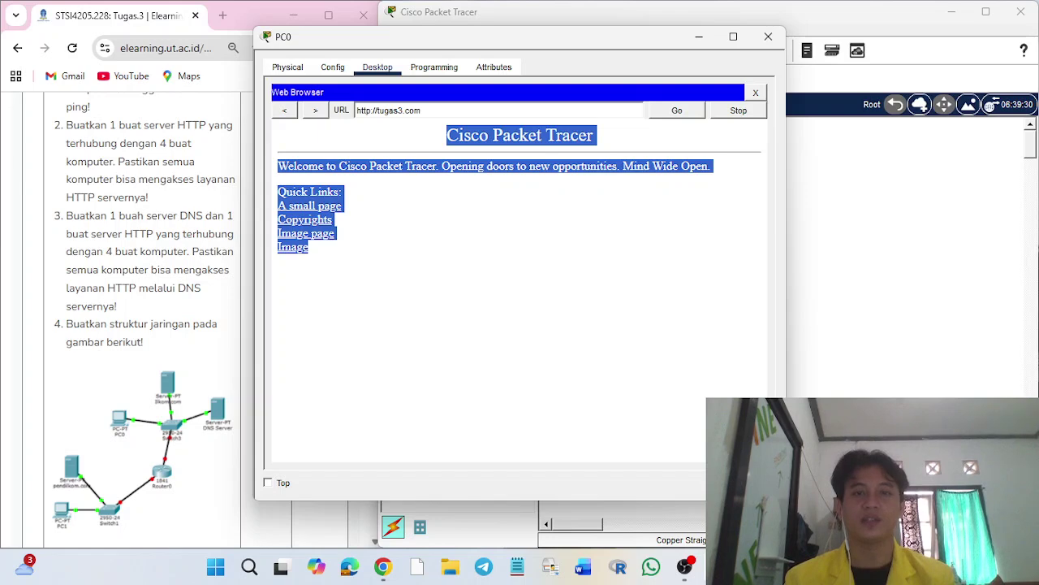
pyautogui.click(768, 36)
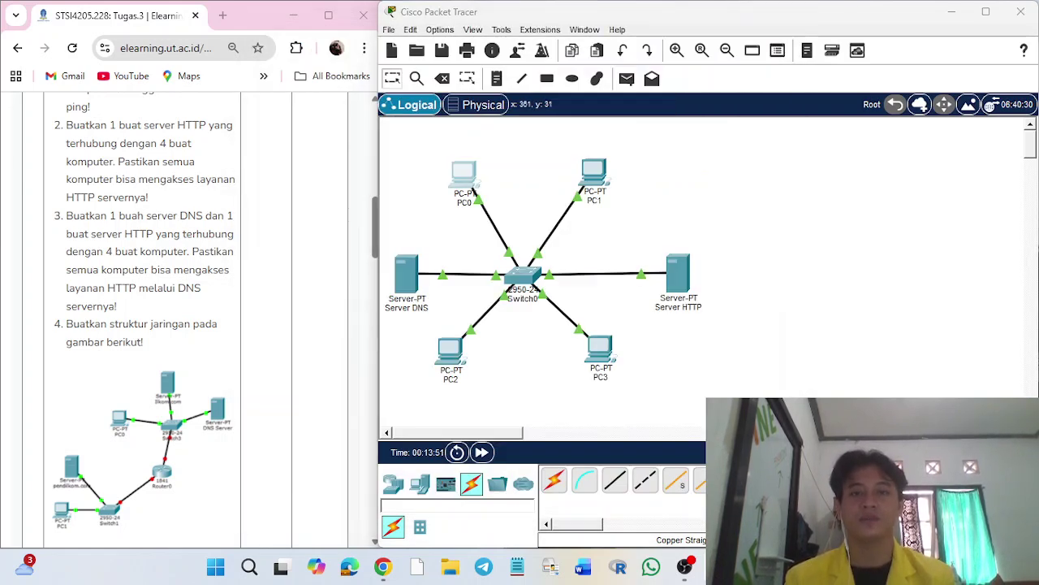
# Step: Test name resolution from PC1 by loading tugas3.com in its web browser
pyautogui.click(593, 172)
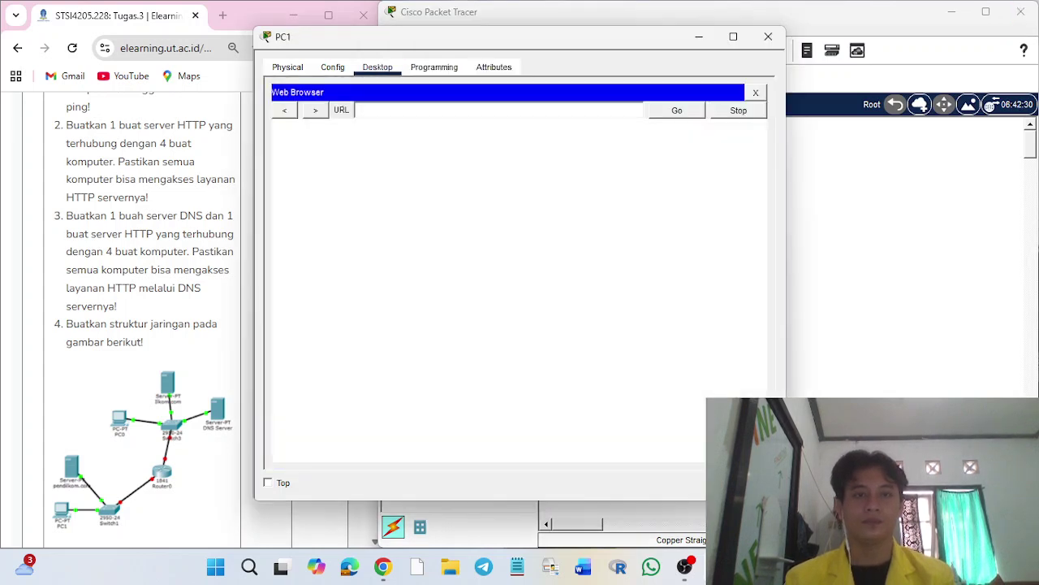
pyautogui.write('tugas')
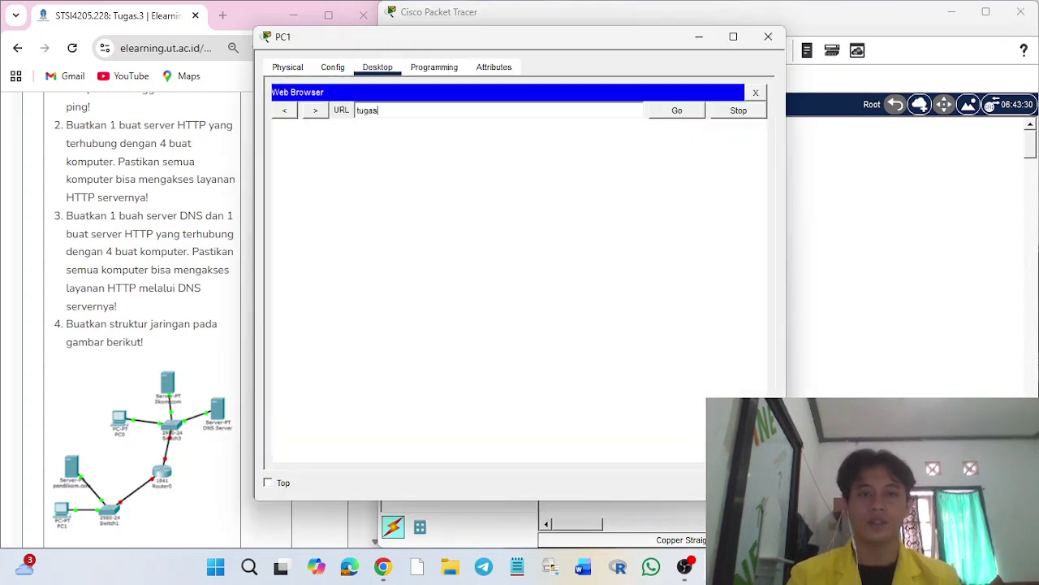
pyautogui.write('3.com')
pyautogui.press('Return')
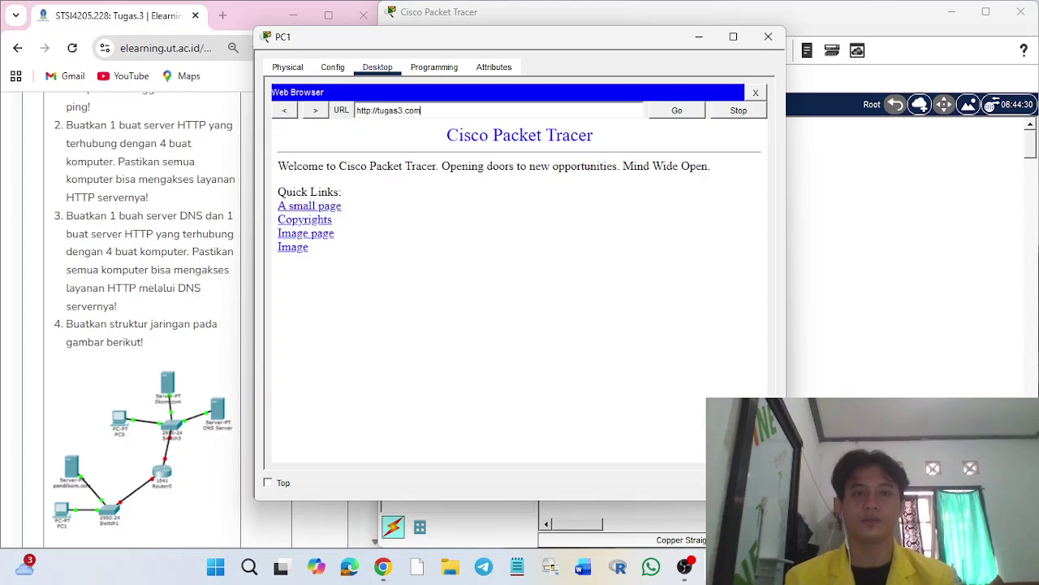
pyautogui.click(768, 37)
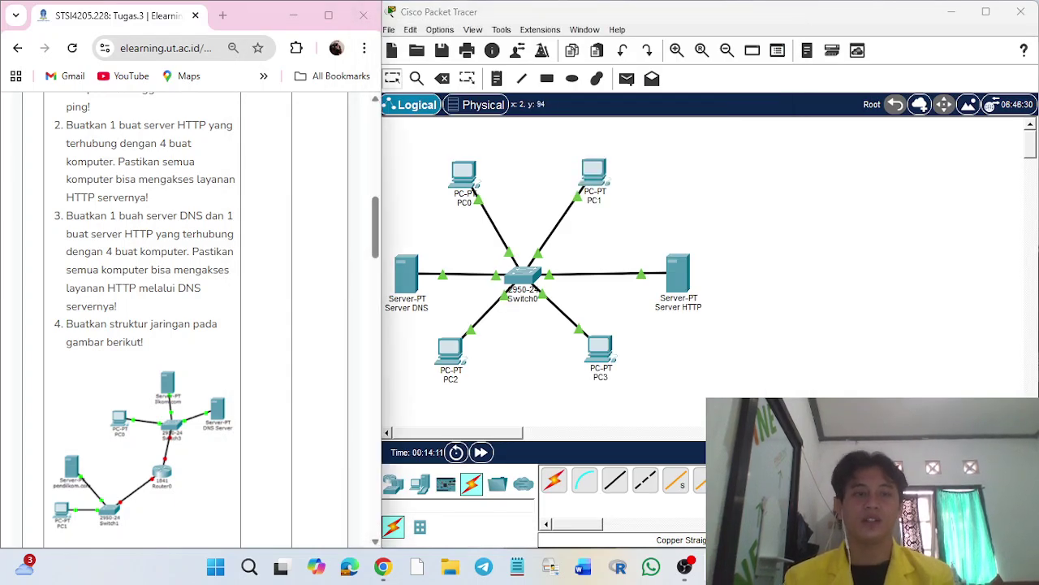
# Step: Review assignment item 4 and its network diagram on the e-learning page, and return to Packet Tracer
pyautogui.scroll(2, 142, 325)
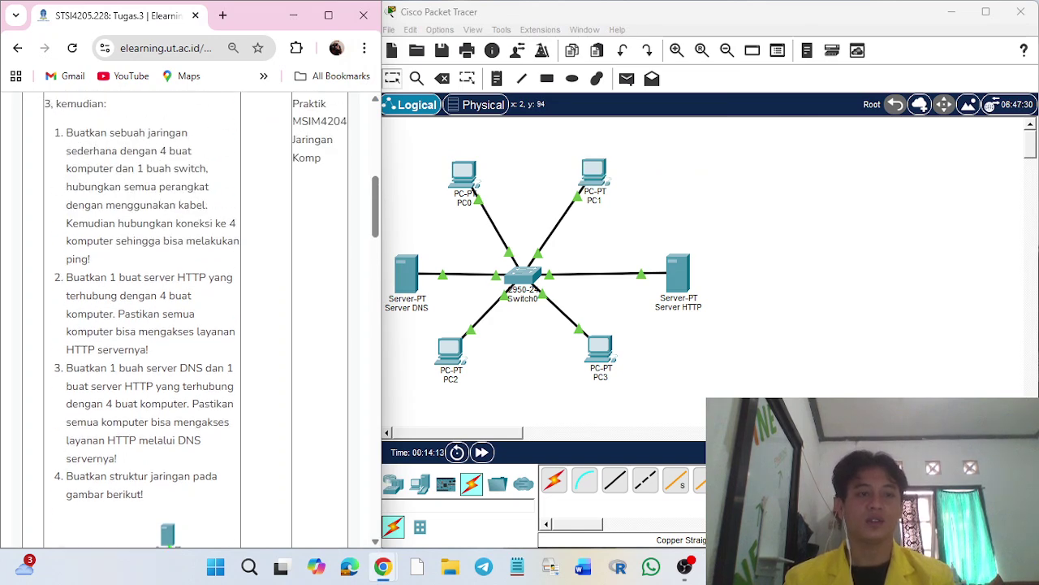
pyautogui.scroll(-4, 142, 324)
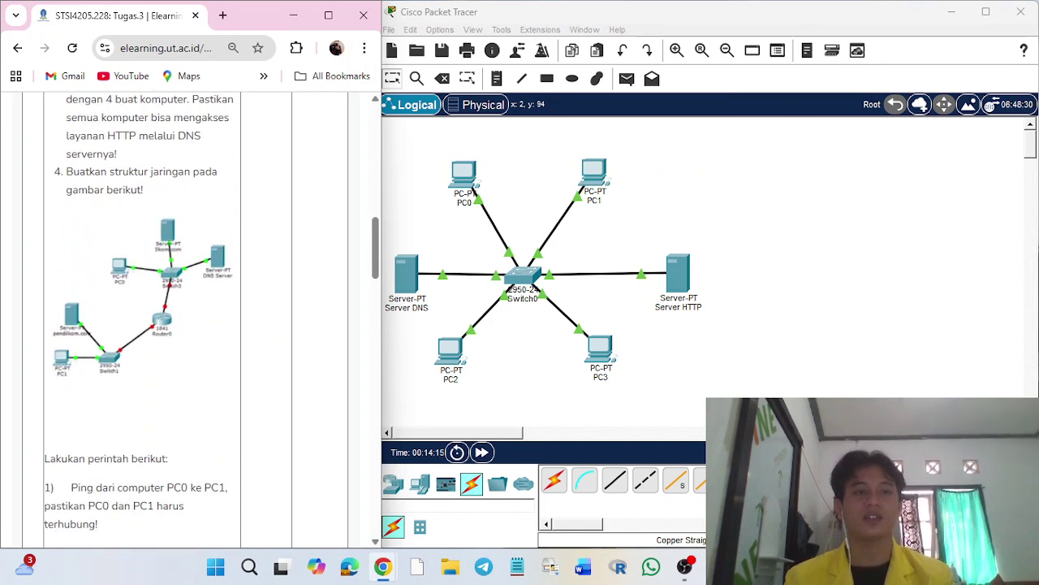
pyautogui.moveTo(67, 171); pyautogui.dragTo(143, 190)
pyautogui.scroll(-2, 144, 190)
pyautogui.scroll(1, 144, 190)
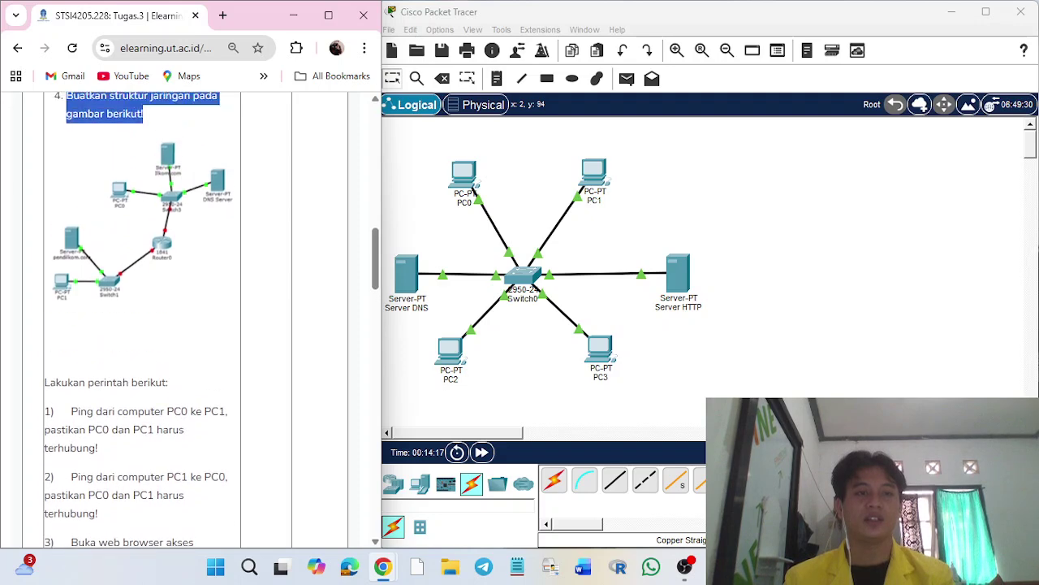
pyautogui.scroll(1, 142, 317)
pyautogui.hotkey('alt', 'Tab')
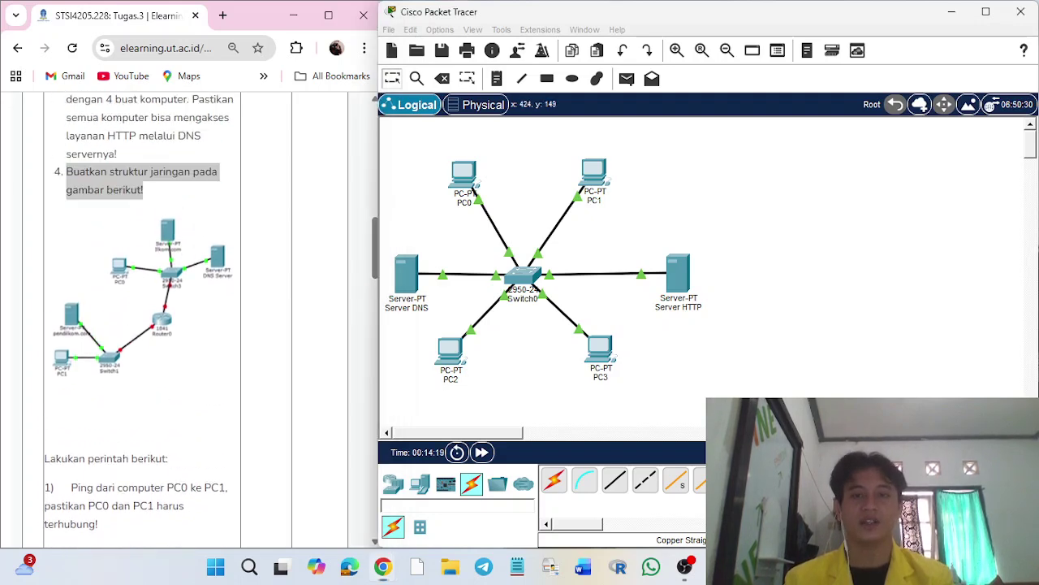
# Step: Place a PC in an empty area of the workspace beside the existing network for the item 4 topology
pyautogui.hscroll(5, 542, 268)
pyautogui.hscroll(3, 542, 268)
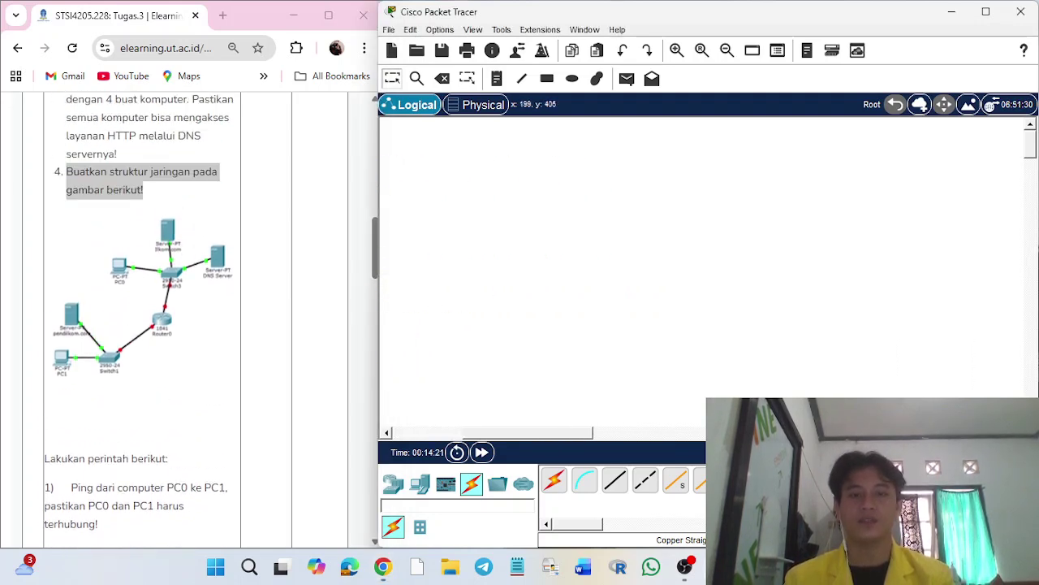
pyautogui.click(420, 484)
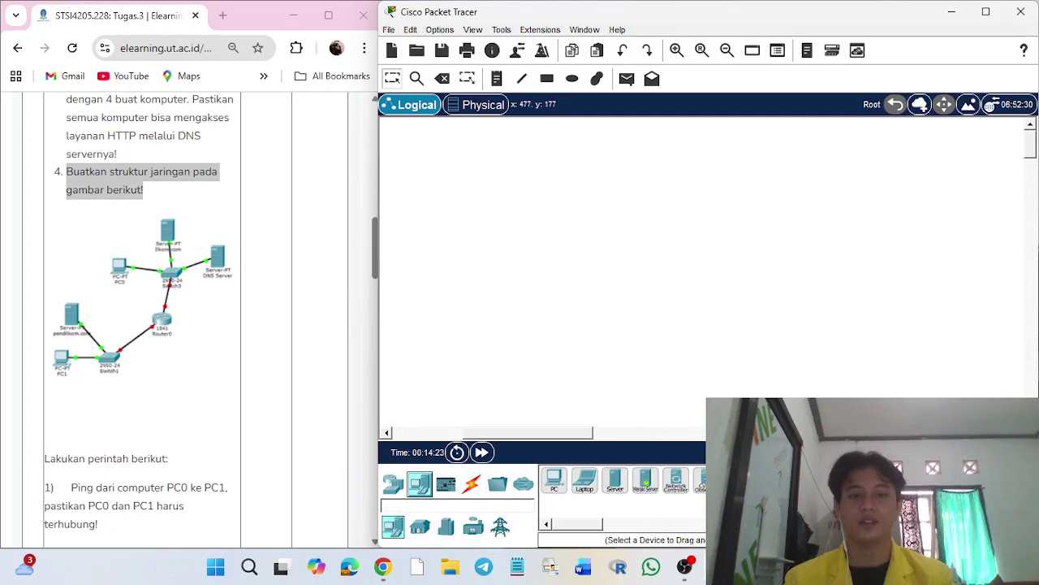
pyautogui.moveTo(554, 480); pyautogui.dragTo(512, 172)
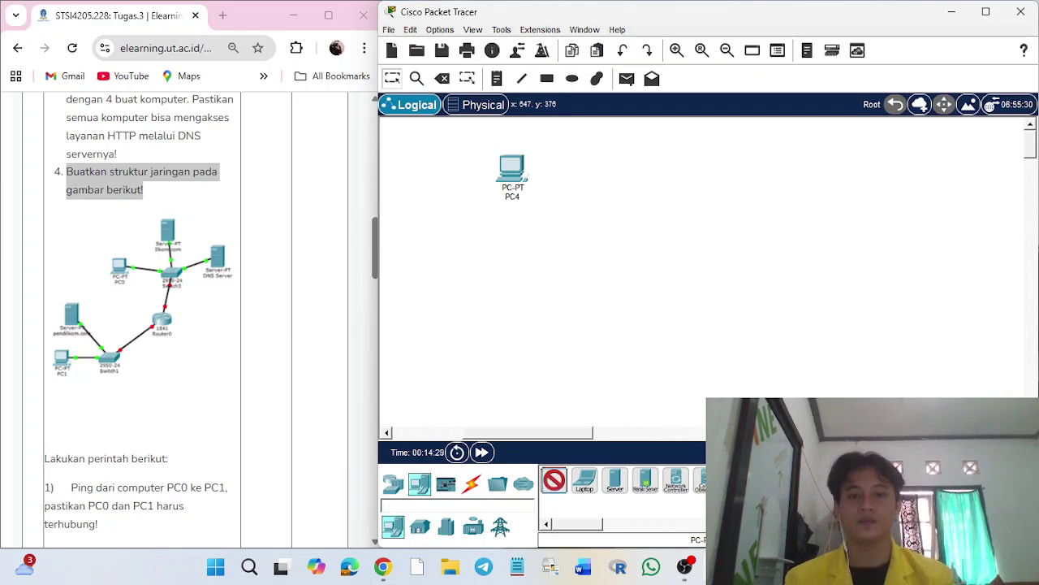
# Step: Add a second PC well below the first one, slightly to its left, and shift the first PC a little right
pyautogui.moveTo(554, 479); pyautogui.dragTo(490, 357)
pyautogui.moveTo(511, 173); pyautogui.dragTo(533, 176)
pyautogui.moveTo(489, 357); pyautogui.dragTo(470, 353)
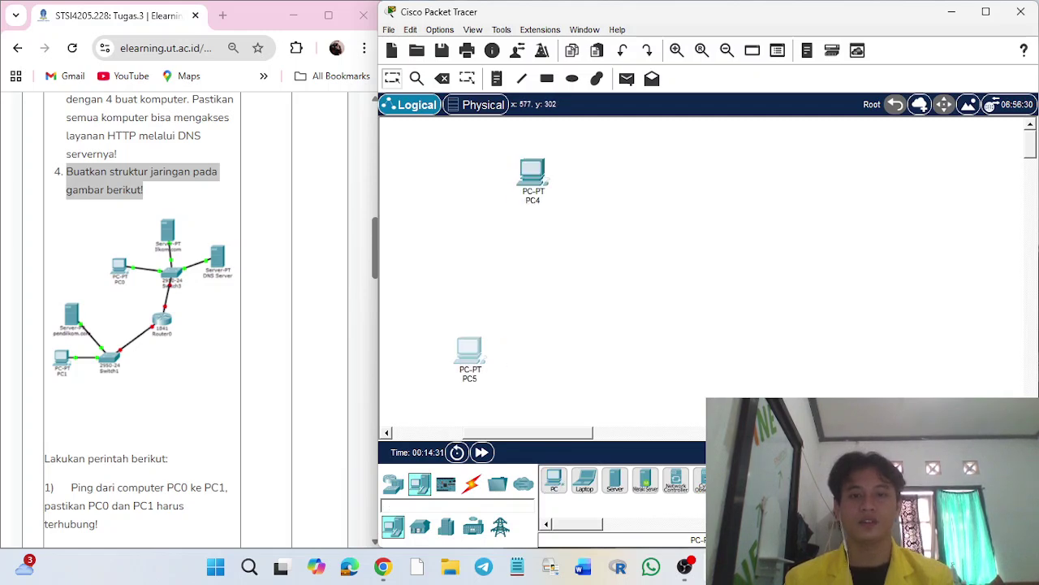
# Step: Add three servers: two to the right of the upper PC and one above the lower PC, nudging both PCs to fit the diagram
pyautogui.moveTo(614, 479); pyautogui.dragTo(652, 170)
pyautogui.moveTo(533, 175); pyautogui.dragTo(536, 197)
pyautogui.moveTo(653, 169); pyautogui.dragTo(645, 160)
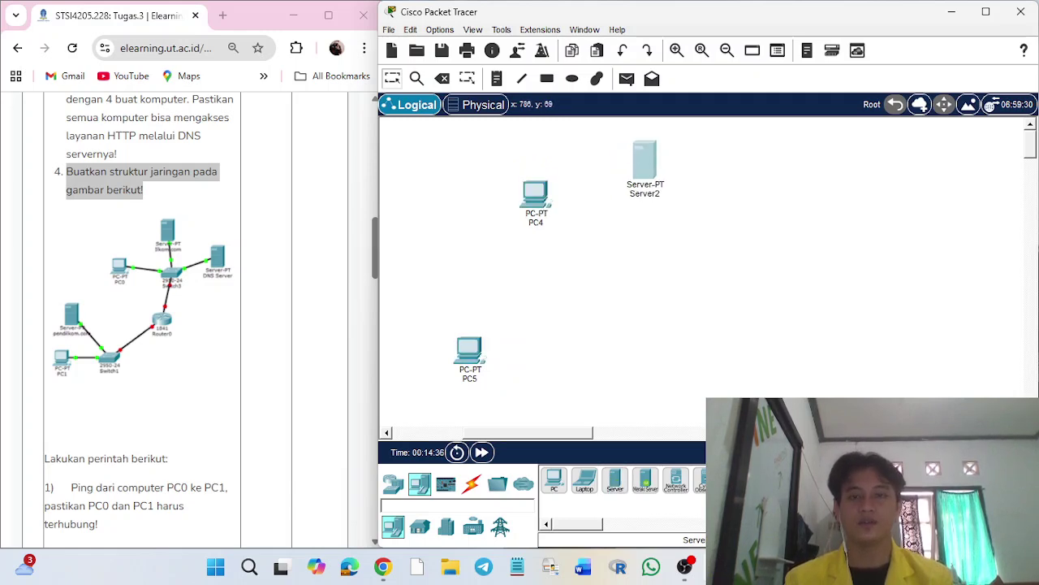
pyautogui.moveTo(615, 479); pyautogui.dragTo(723, 220)
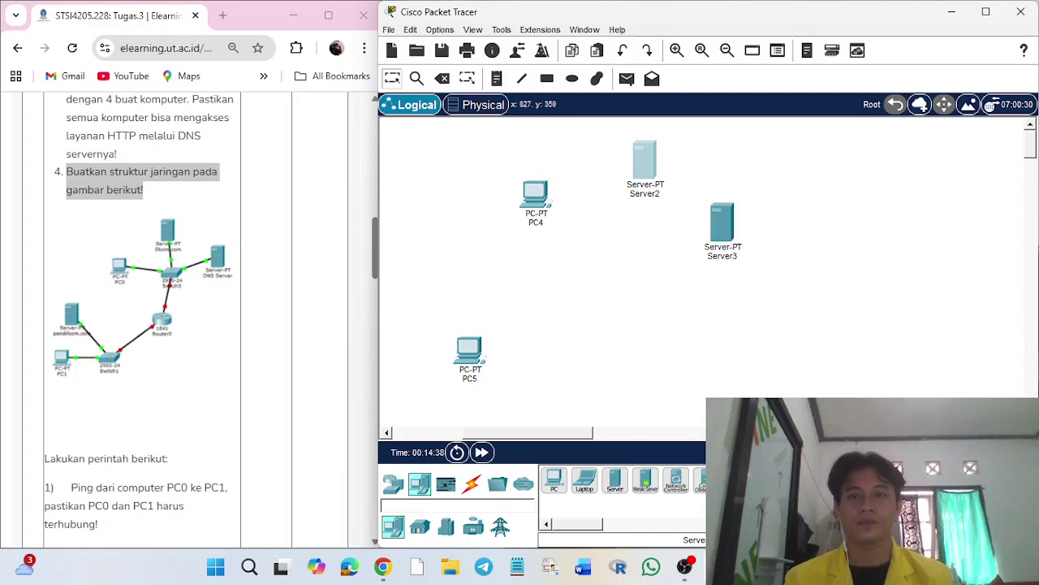
pyautogui.moveTo(615, 479); pyautogui.dragTo(461, 280)
pyautogui.moveTo(470, 351); pyautogui.dragTo(465, 378)
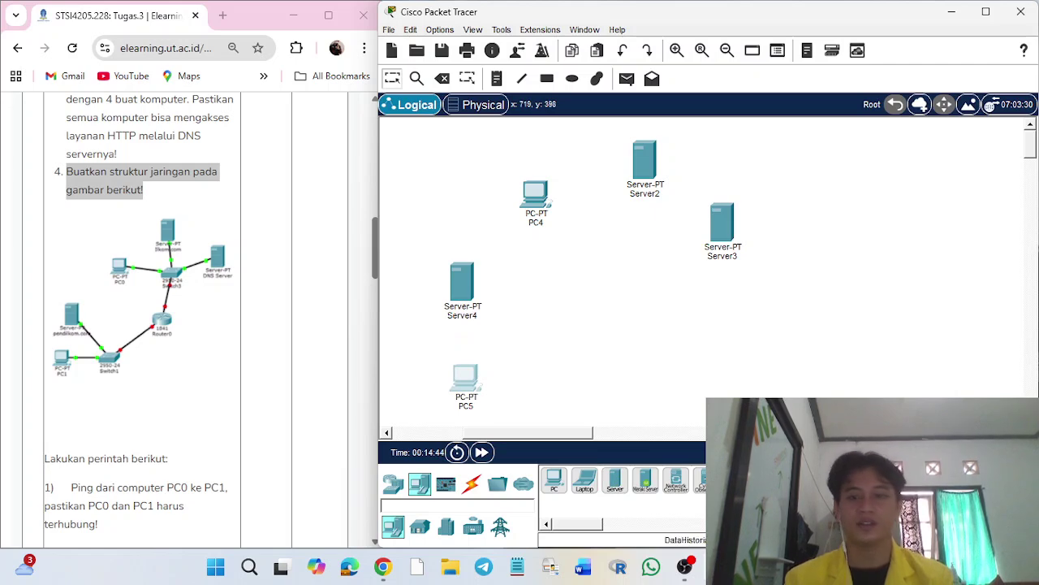
# Step: Place two 2950-24 switches, one beside the lower PC and one below the two upper servers
pyautogui.click(393, 484)
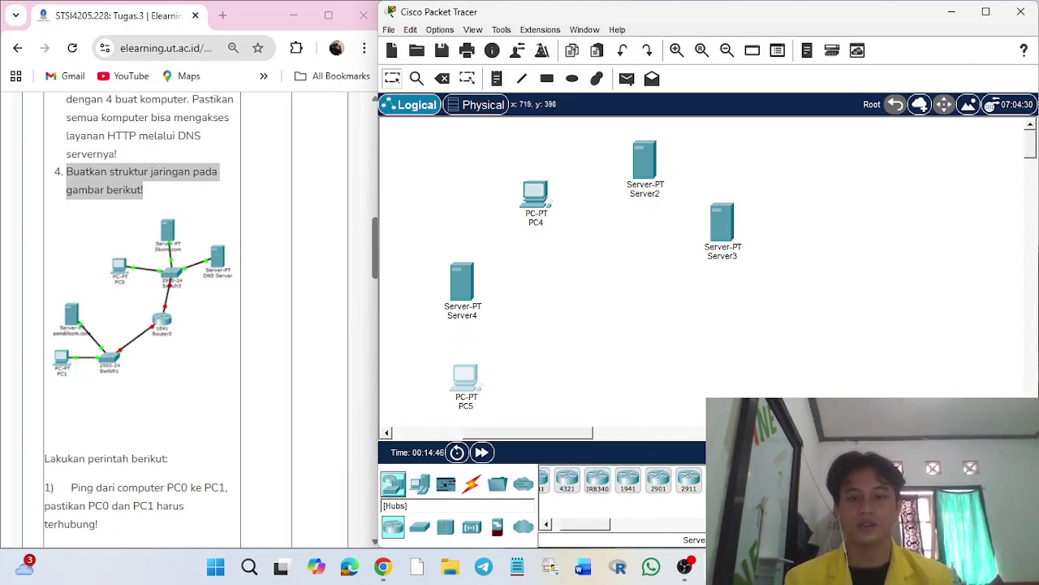
pyautogui.click(420, 527)
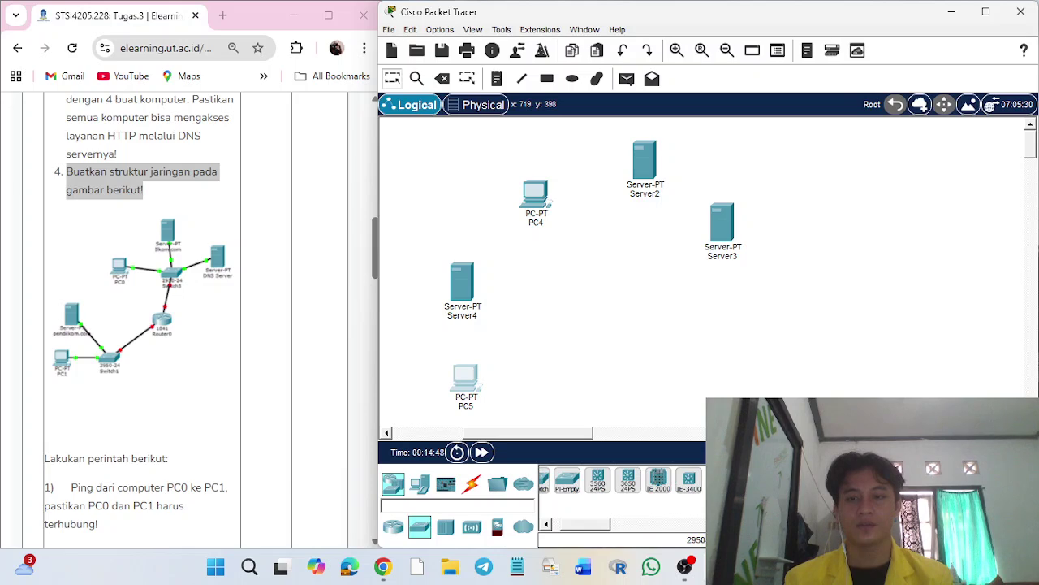
pyautogui.click(565, 375)
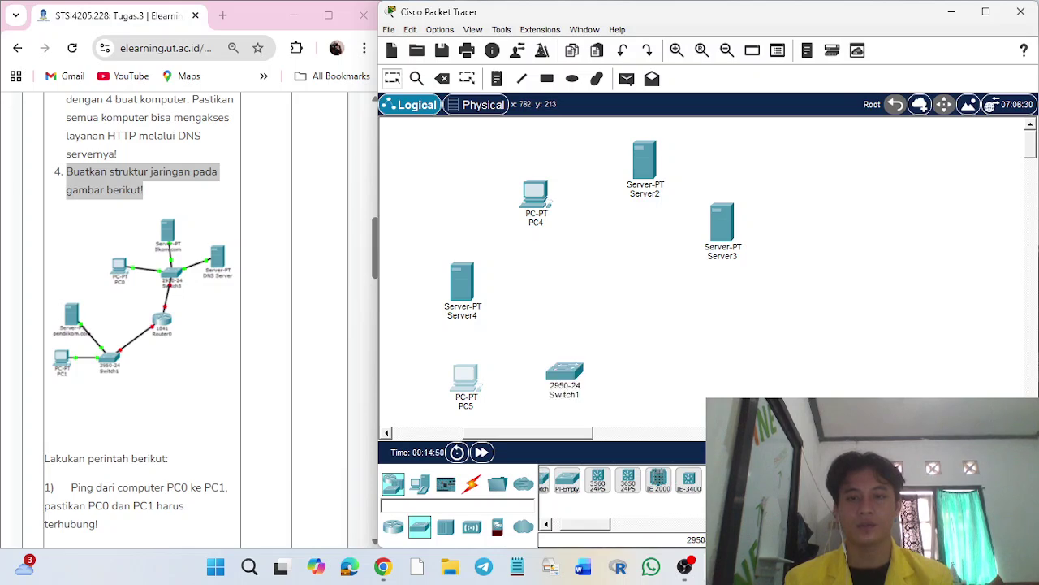
pyautogui.click(623, 268)
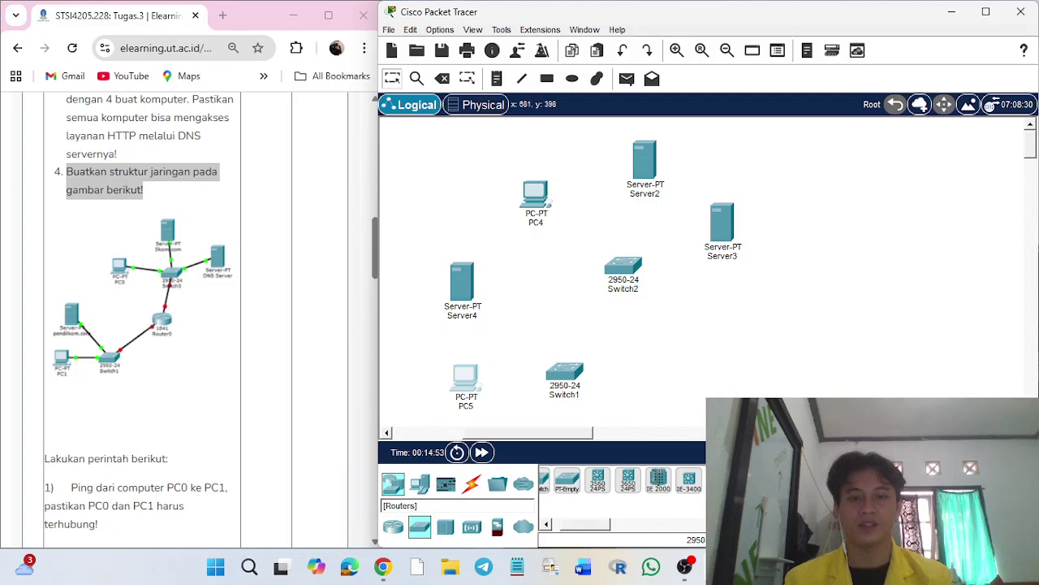
# Step: Place an 1841 router between the two switches and adjust the upper switch and the right-hand server to match the diagram
pyautogui.click(393, 526)
pyautogui.scroll(-3, 689, 480)
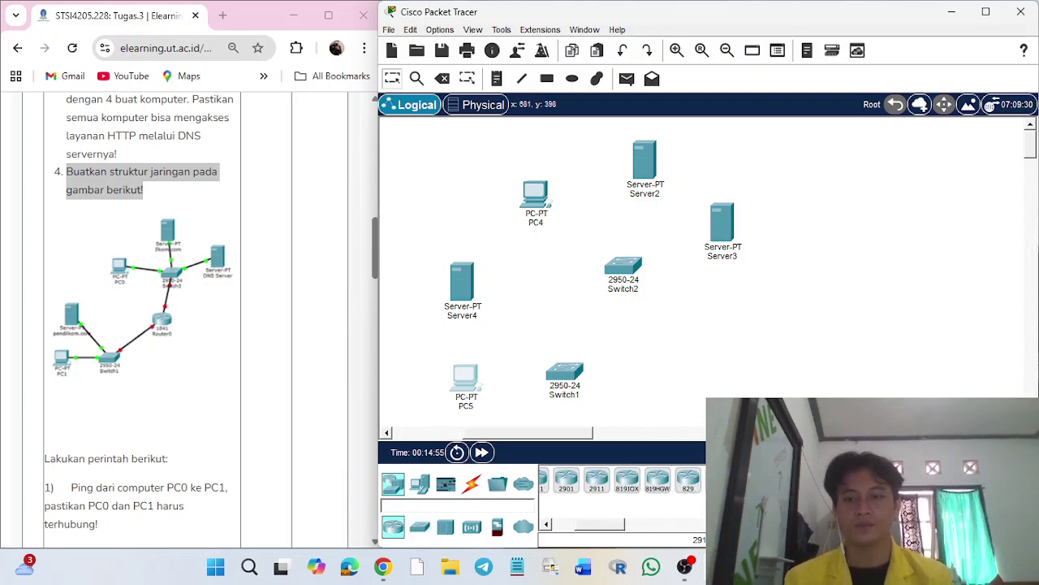
pyautogui.click(714, 480)
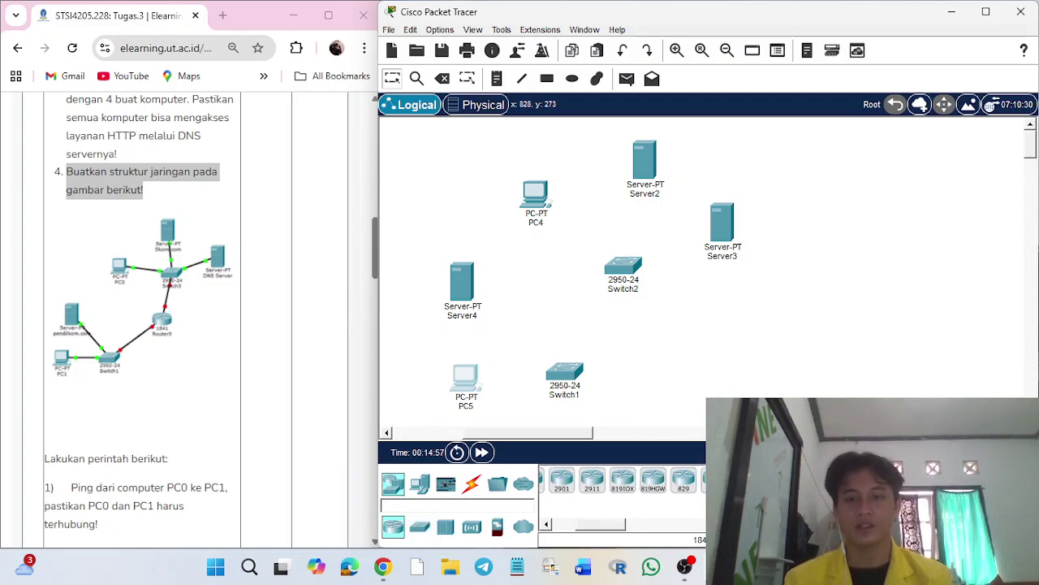
pyautogui.click(664, 324)
pyautogui.moveTo(664, 326); pyautogui.dragTo(646, 335)
pyautogui.moveTo(623, 268); pyautogui.dragTo(635, 258)
pyautogui.moveTo(722, 221); pyautogui.dragTo(726, 215)
# Step: Set the display name of PC4 to PC00 and close its device window
pyautogui.moveTo(536, 195); pyautogui.dragTo(535, 195)
pyautogui.click(376, 68)
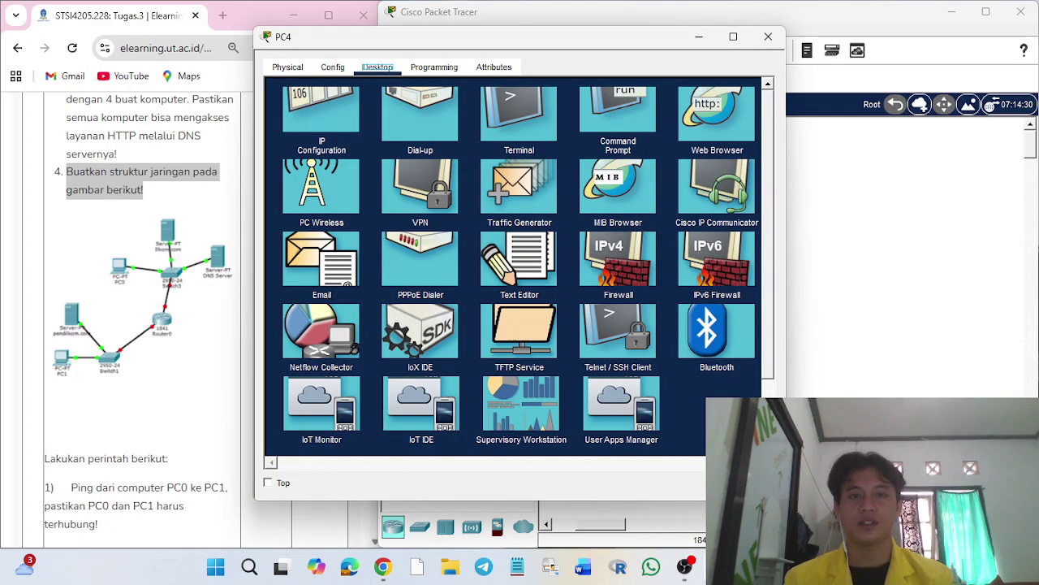
pyautogui.click(332, 67)
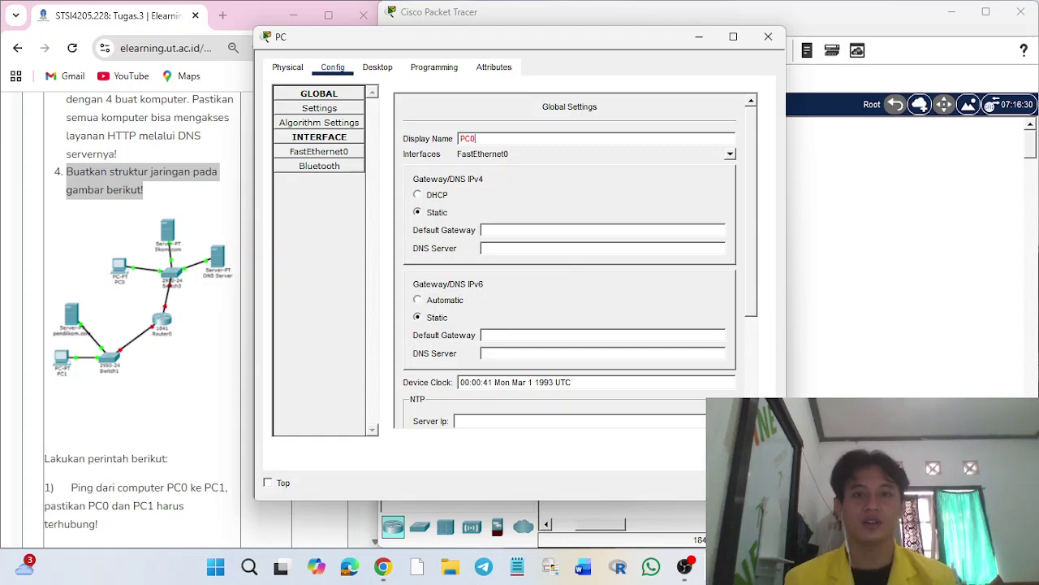
pyautogui.press('BackSpace')
pyautogui.write('00')
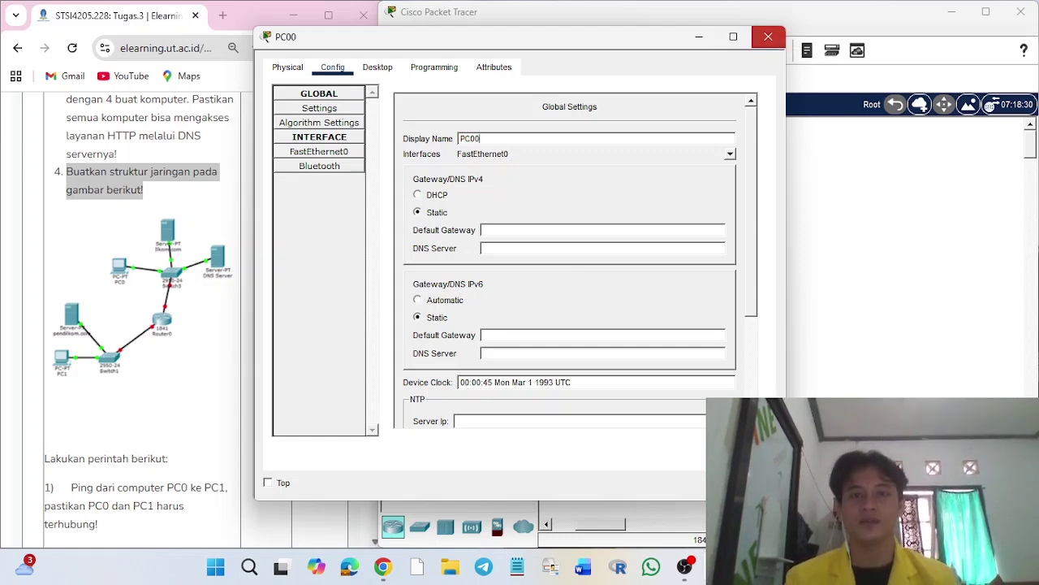
pyautogui.click(768, 37)
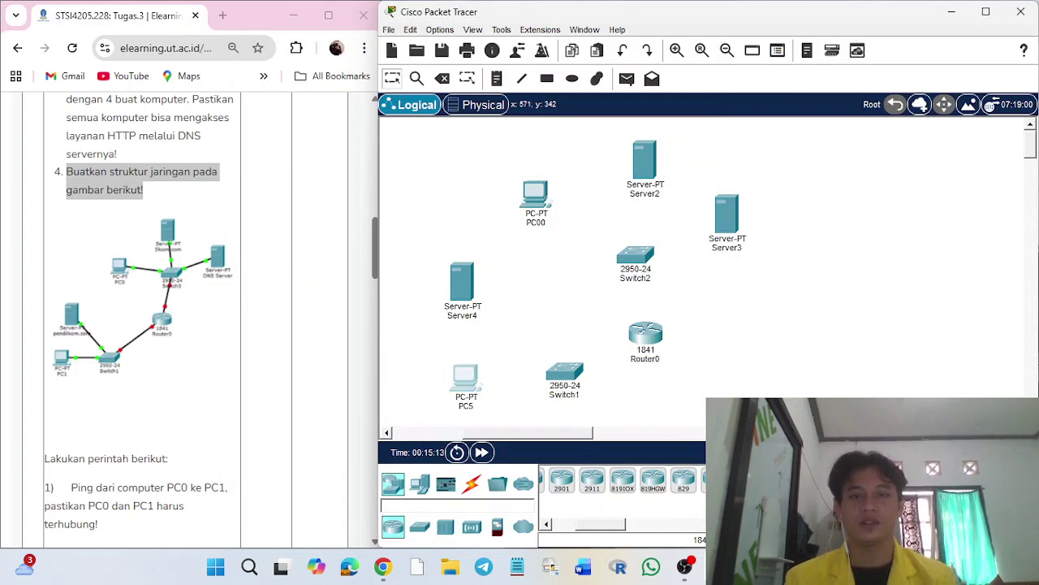
# Step: Set the display name of PC5 to PC01 and close its device window
pyautogui.click(466, 379)
pyautogui.click(332, 67)
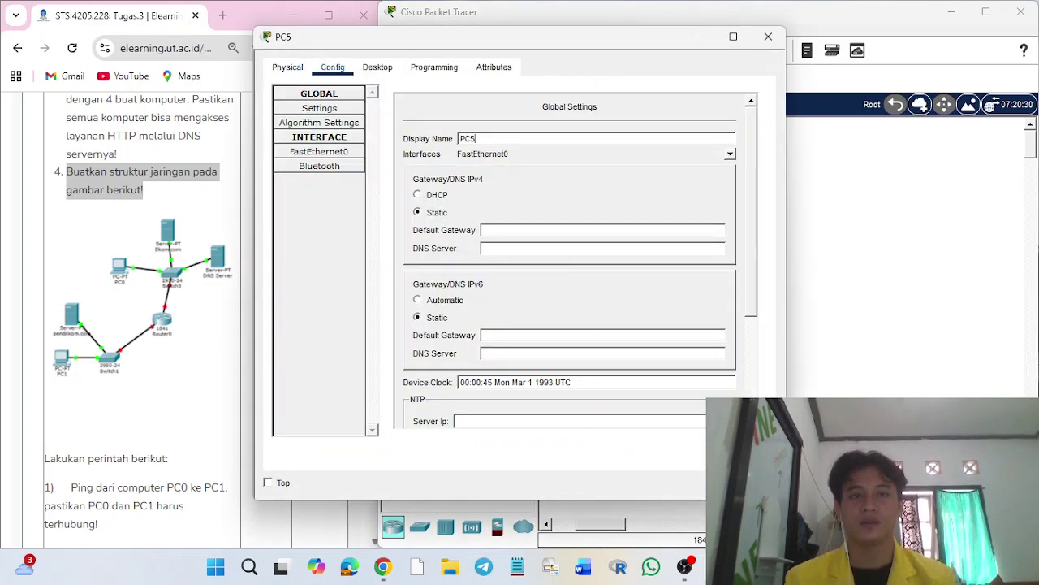
pyautogui.press('BackSpace')
pyautogui.write('101')
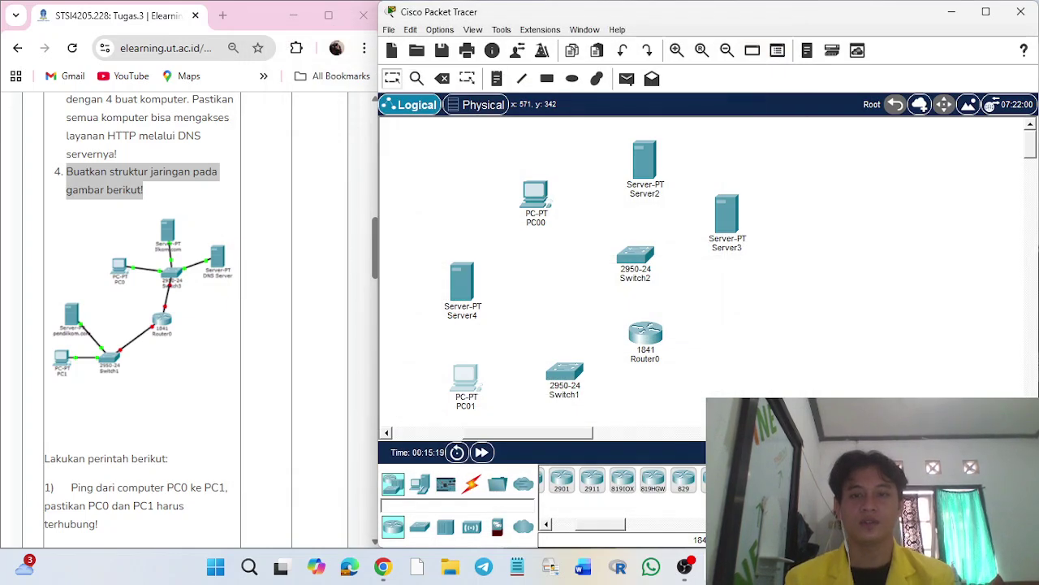
pyautogui.click(768, 36)
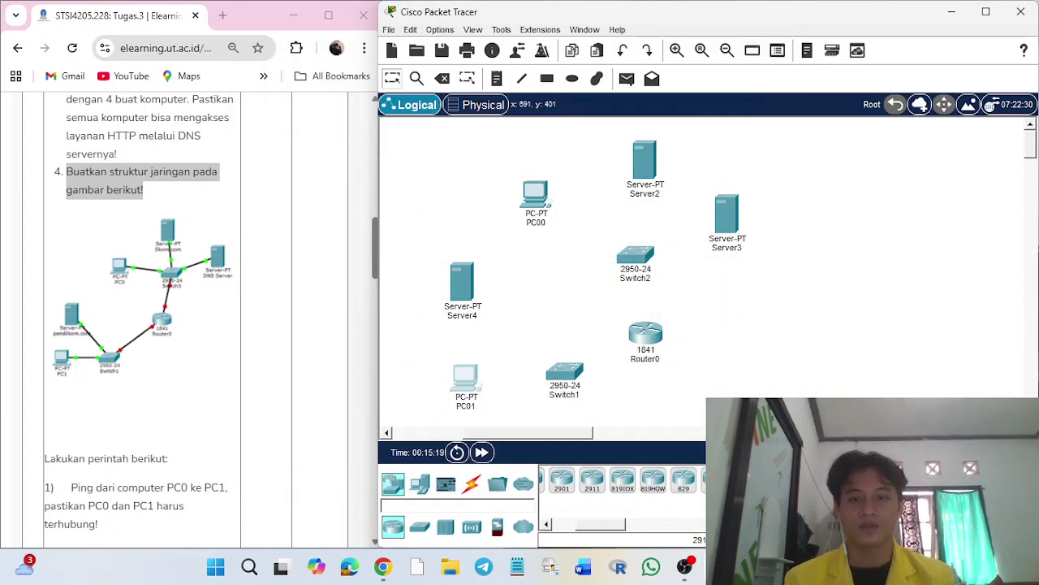
# Step: Connect PC00 to Switch2 with a copper straight-through cable
pyautogui.click(472, 484)
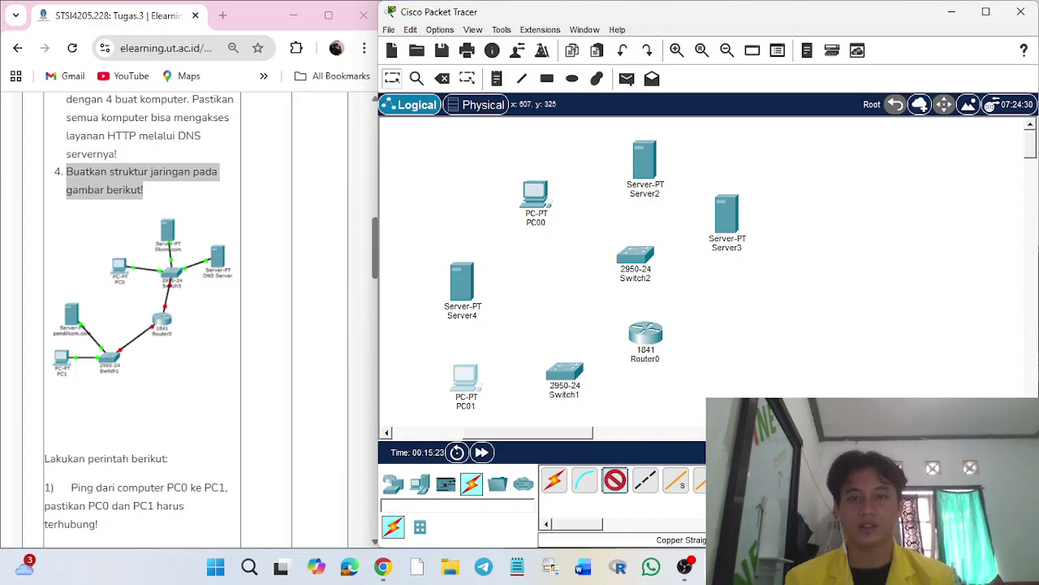
pyautogui.click(544, 188)
pyautogui.click(591, 243)
pyautogui.click(626, 249)
pyautogui.click(674, 25)
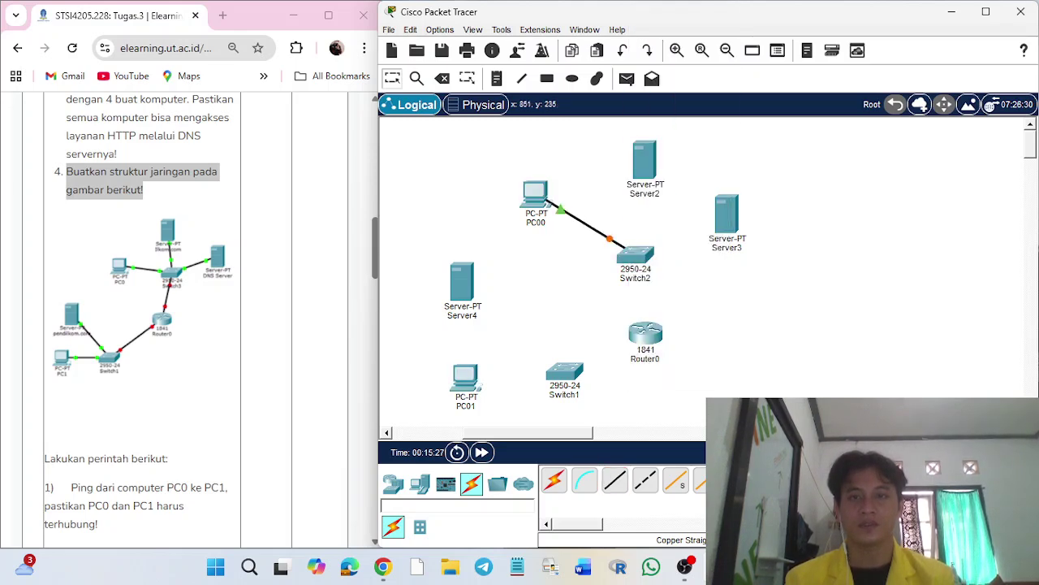
# Step: Connect Server2 and Server3 to Switch2 with copper straight-through cables
pyautogui.click(645, 159)
pyautogui.click(692, 170)
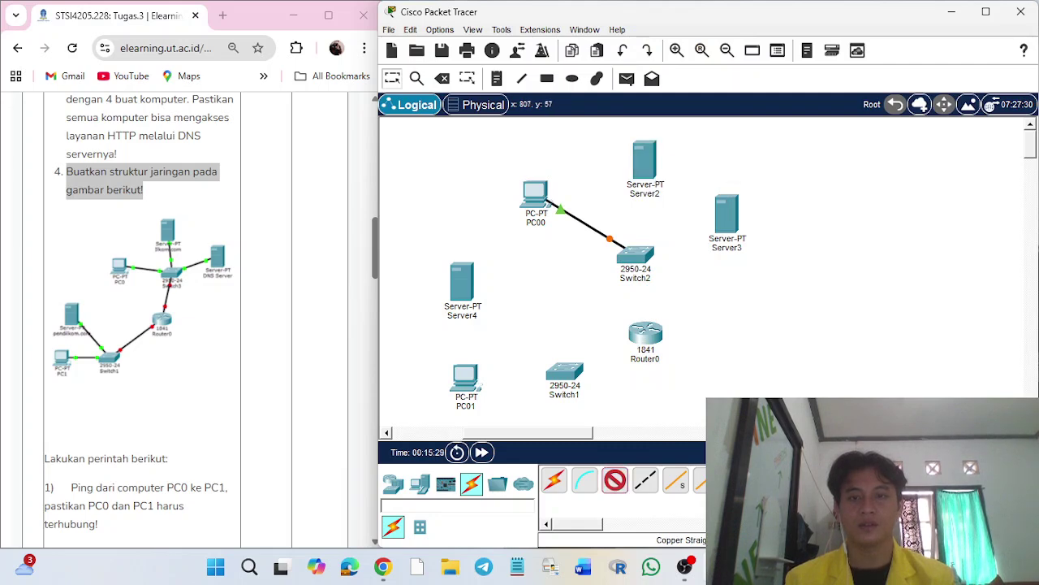
pyautogui.click(637, 250)
pyautogui.click(674, 24)
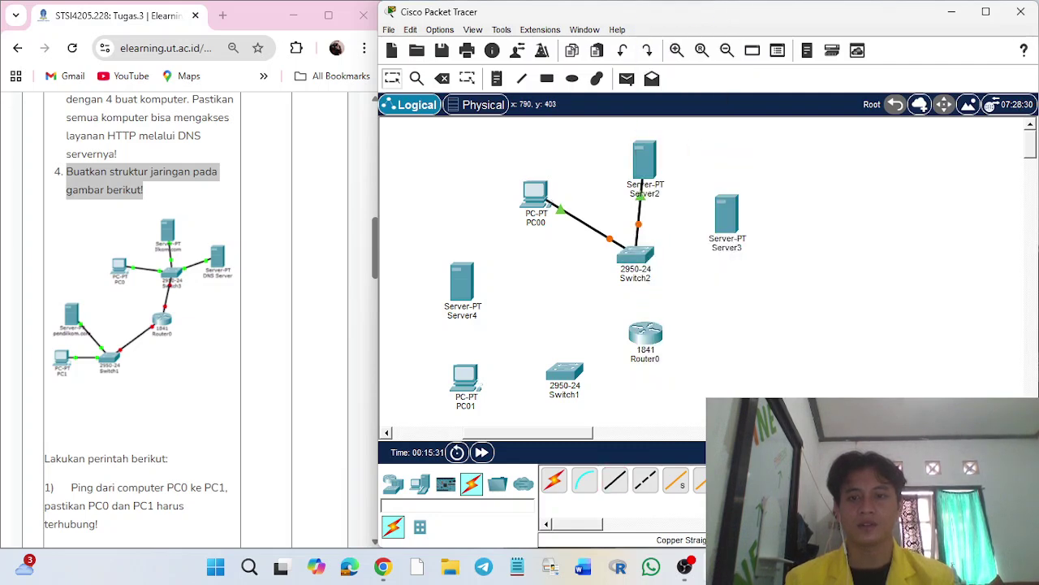
pyautogui.click(731, 213)
pyautogui.click(767, 220)
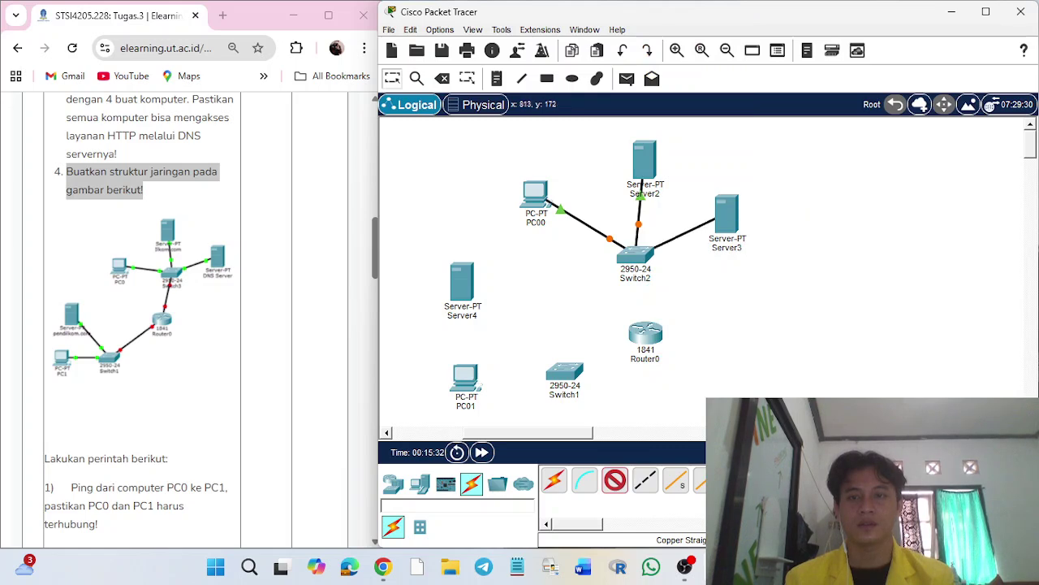
pyautogui.click(635, 254)
pyautogui.click(681, 25)
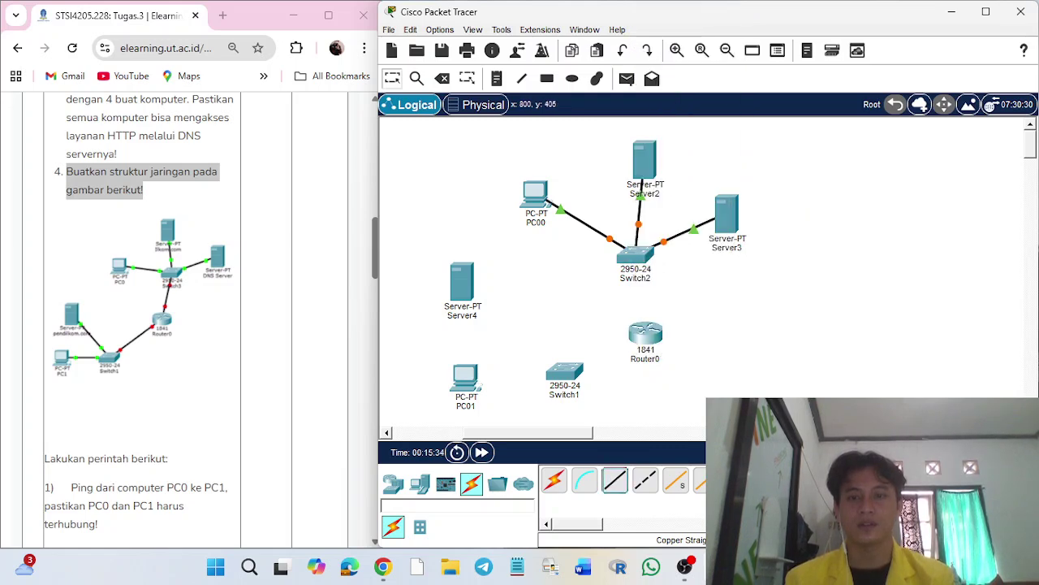
# Step: Connect PC01 and Server4 to Switch1 with copper straight-through cables
pyautogui.click(467, 380)
pyautogui.click(523, 440)
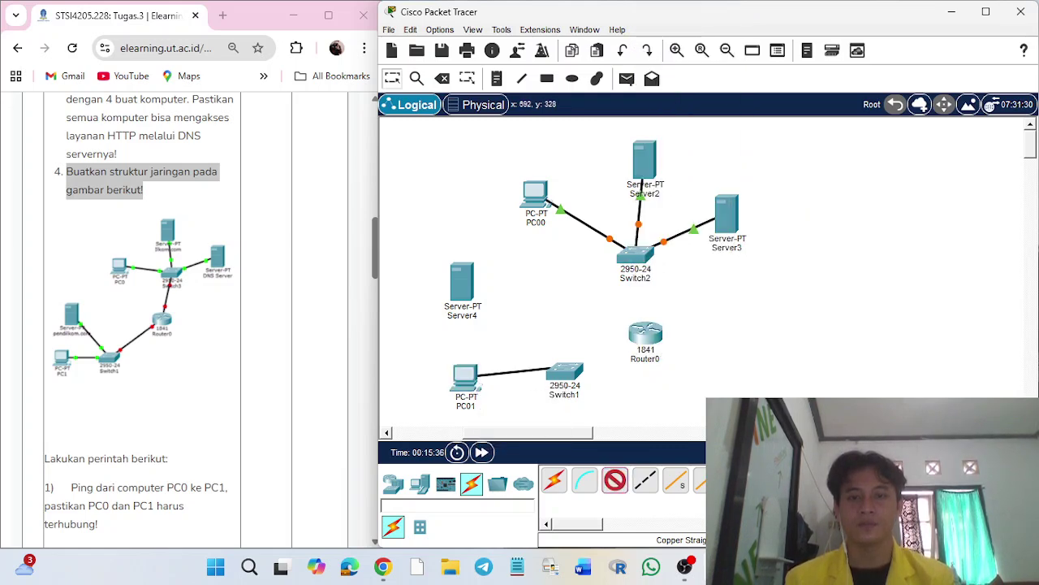
pyautogui.click(565, 372)
pyautogui.click(619, 25)
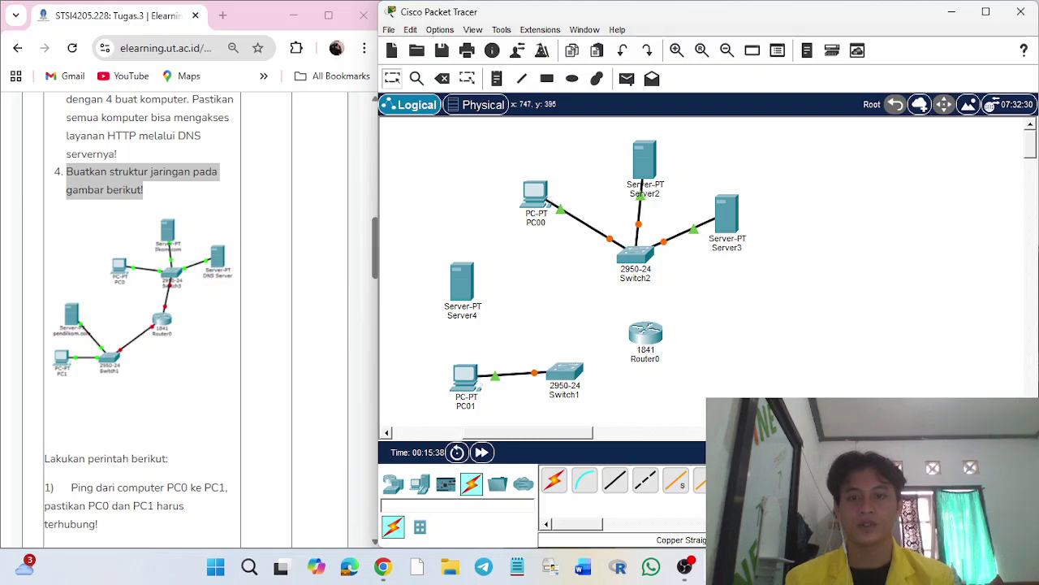
pyautogui.click(462, 284)
pyautogui.click(496, 290)
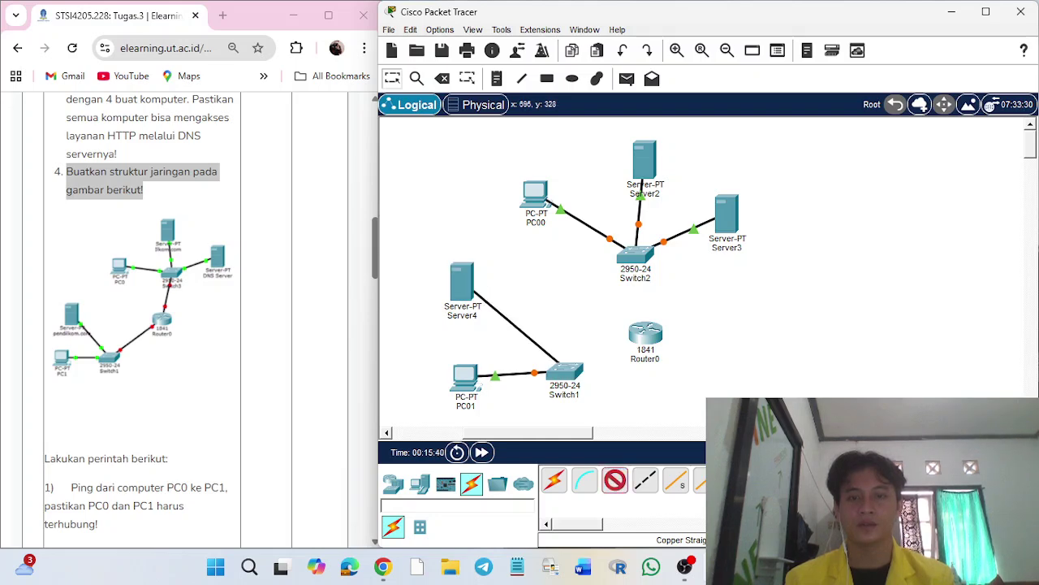
pyautogui.click(564, 372)
pyautogui.click(621, 31)
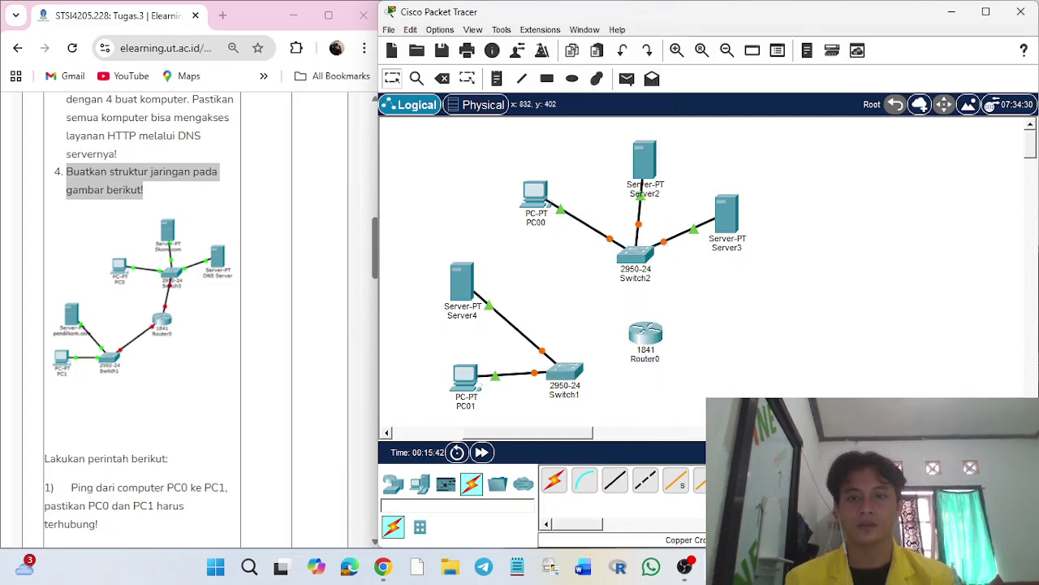
# Step: Connect Switch1 port FastEthernet0/3 to Router0 port FastEthernet0/1 with a copper straight-through cable
pyautogui.click(614, 480)
pyautogui.click(569, 374)
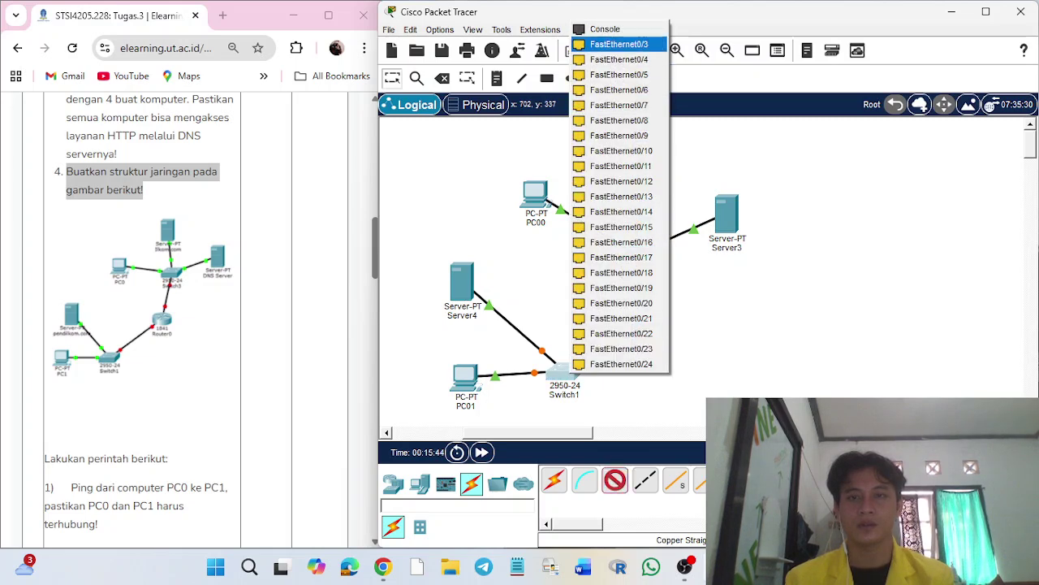
pyautogui.click(621, 45)
pyautogui.click(646, 337)
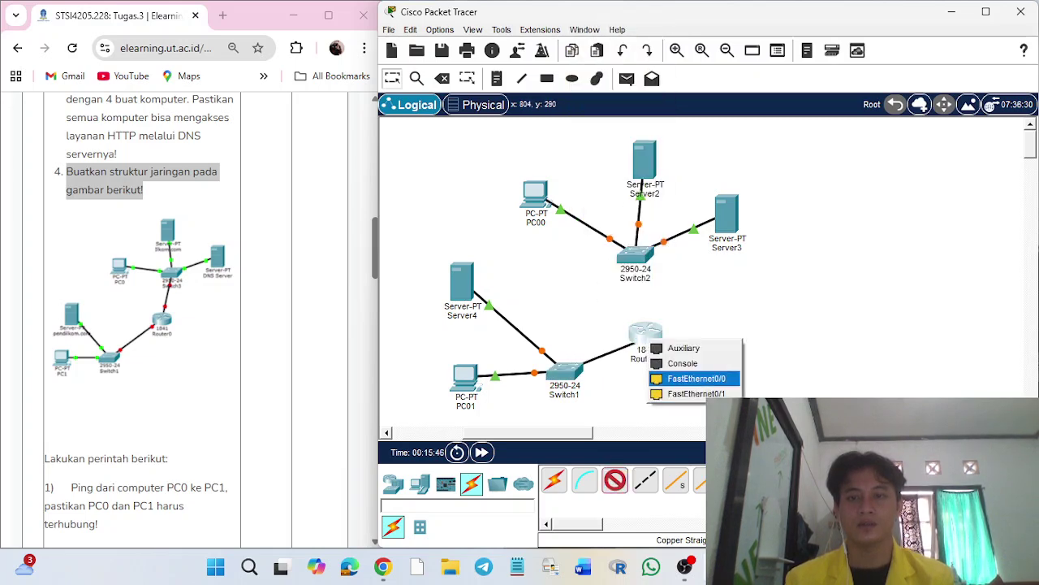
pyautogui.click(696, 393)
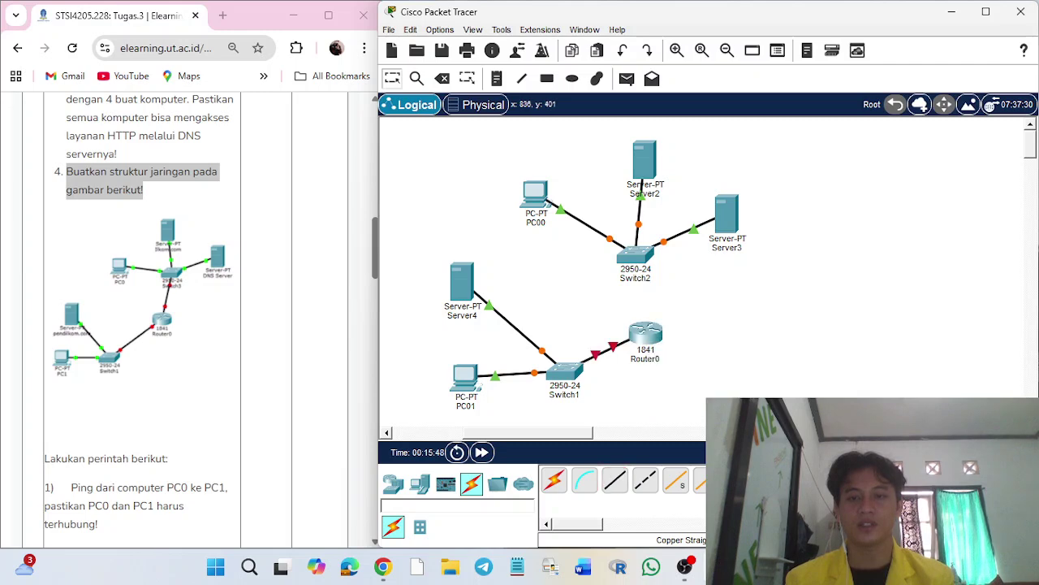
# Step: Connect Switch2 port FastEthernet0/4 to Router0 port FastEthernet0/0 with a copper straight-through cable, and move Router0 slightly down and right
pyautogui.click(615, 479)
pyautogui.click(636, 248)
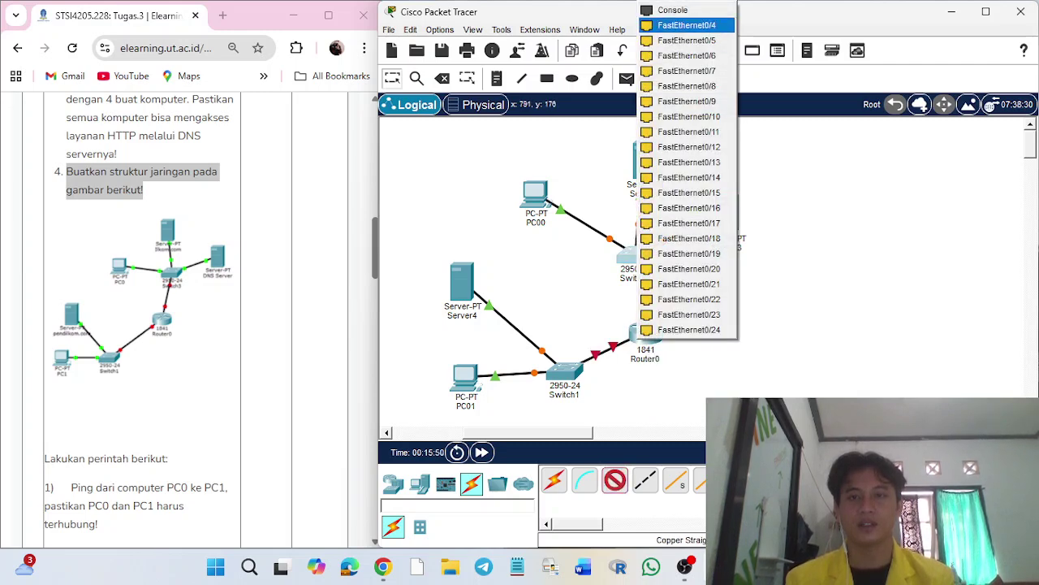
pyautogui.click(686, 25)
pyautogui.click(650, 333)
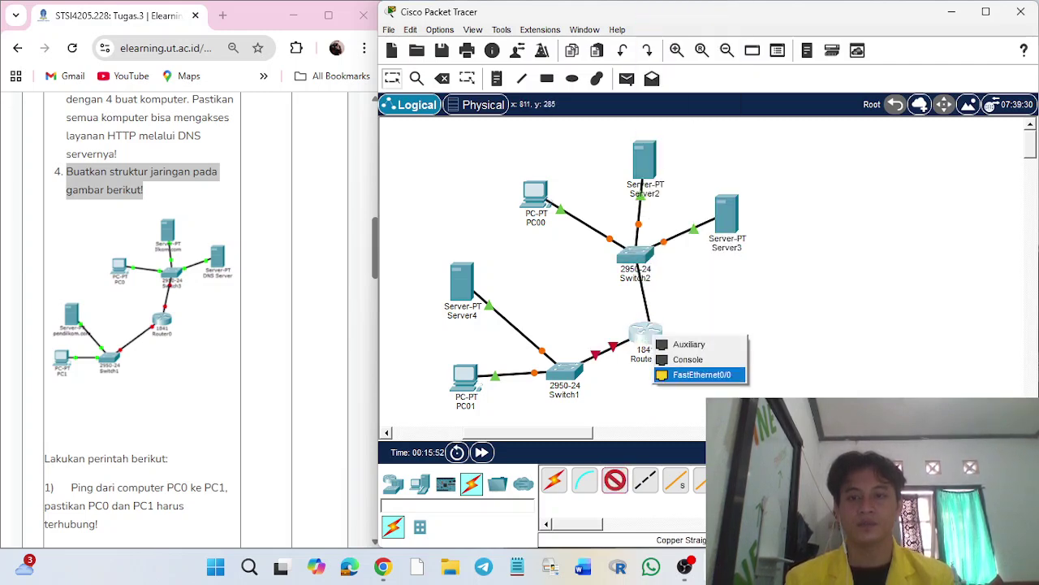
pyautogui.click(702, 374)
pyautogui.moveTo(646, 333); pyautogui.dragTo(668, 356)
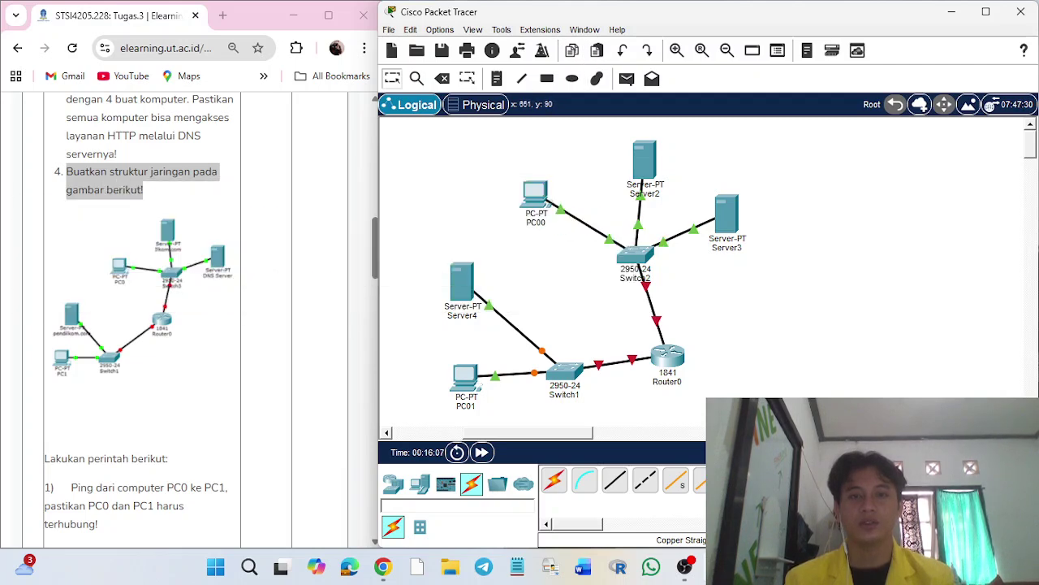
# Step: Open the configuration window of PC00
pyautogui.click(535, 195)
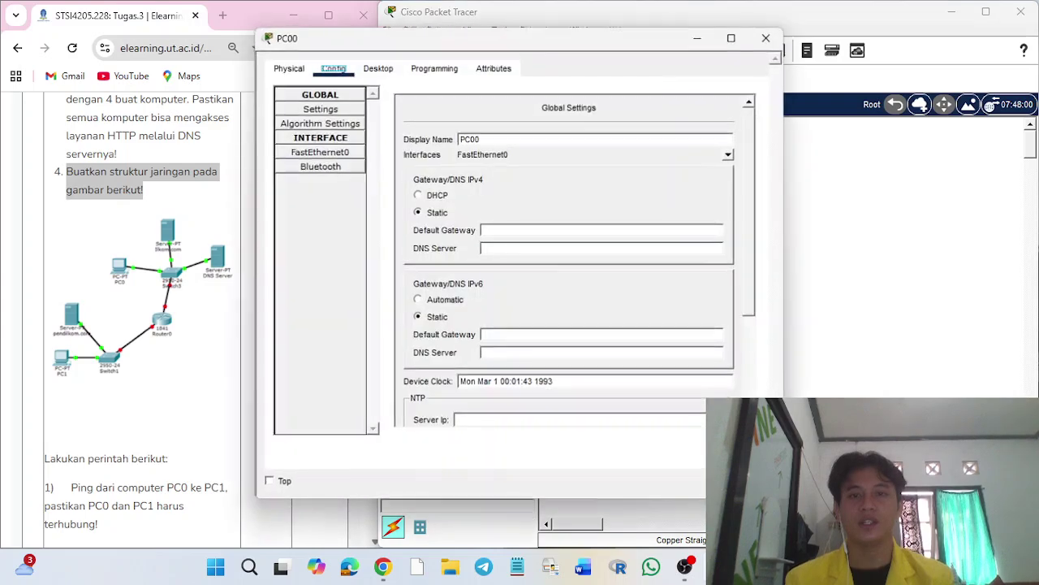
# Step: Assign PC00 the static IPv4 address 192.168.2.1 with subnet mask 255.255.255.0
pyautogui.click(377, 67)
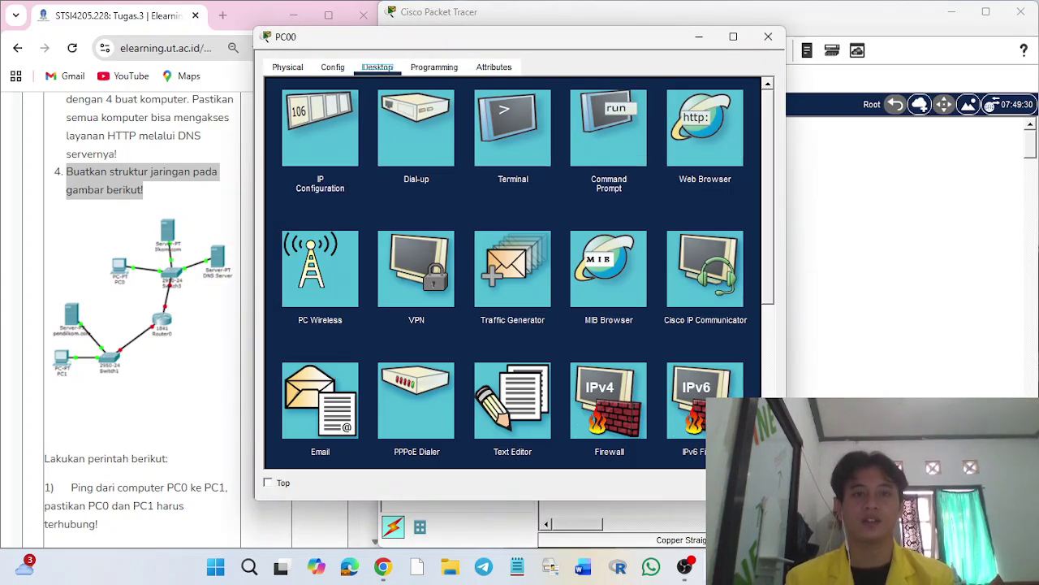
pyautogui.click(321, 134)
pyautogui.write('192.168')
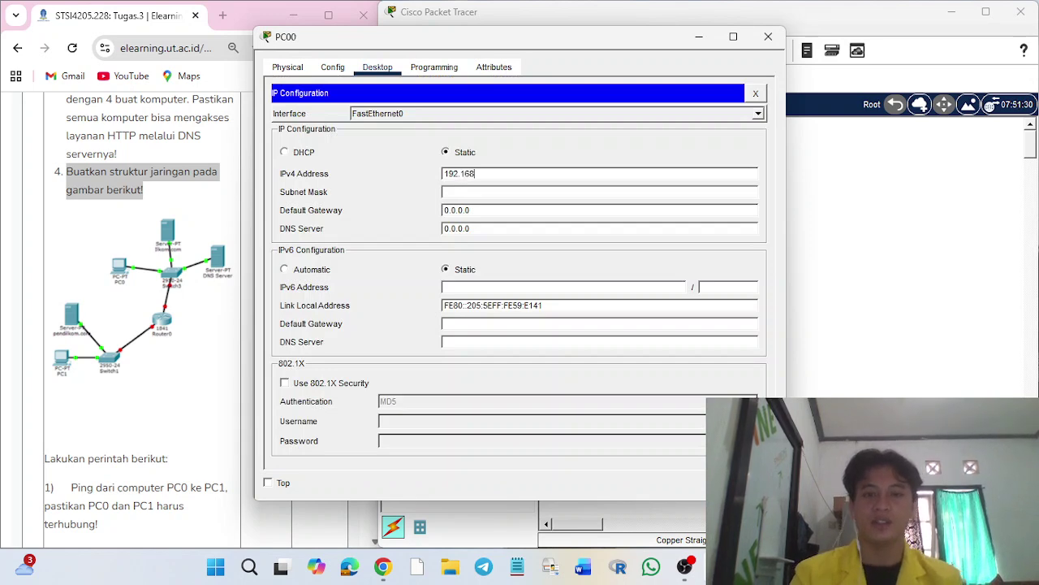
pyautogui.write('.2.1')
pyautogui.click(480, 192)
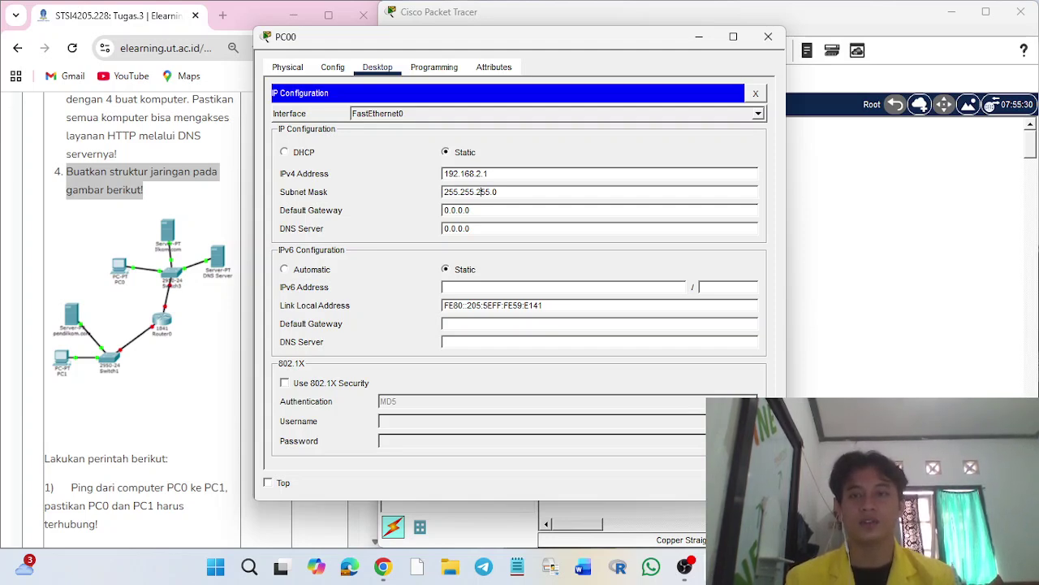
pyautogui.click(768, 37)
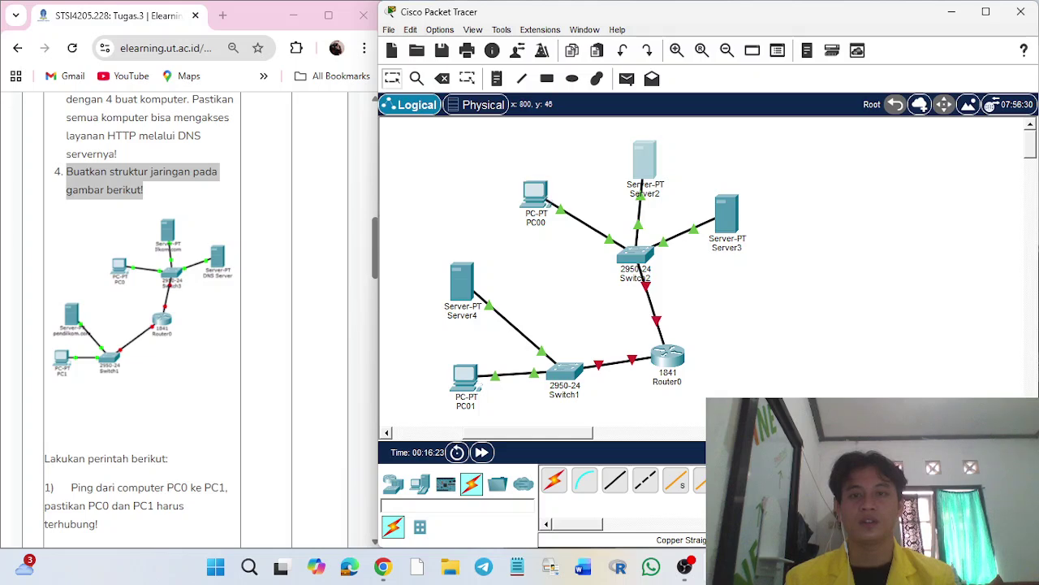
# Step: Change the display name of Server2 to ilkom.com
pyautogui.click(644, 159)
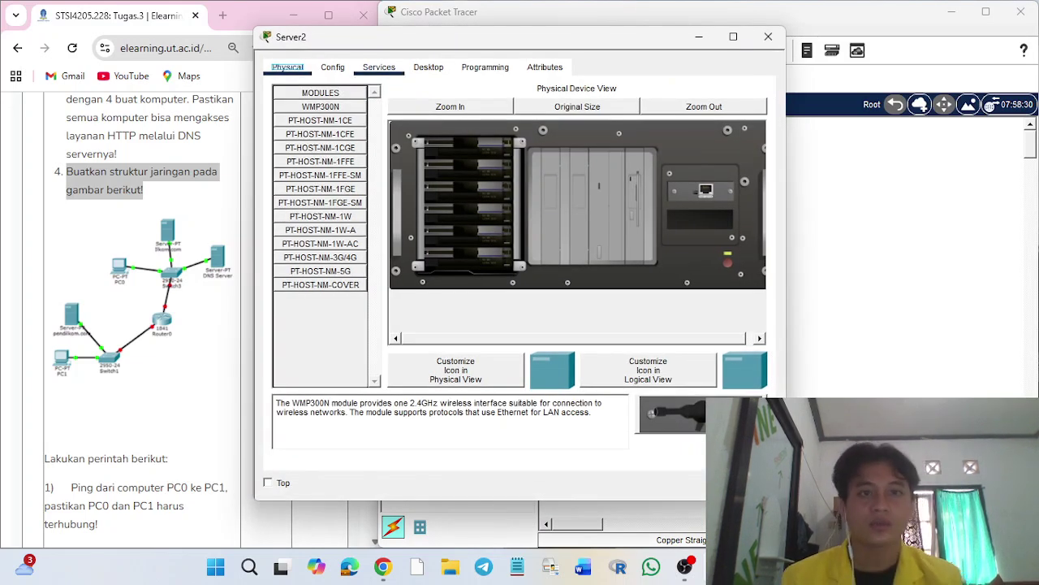
pyautogui.click(379, 68)
pyautogui.click(333, 67)
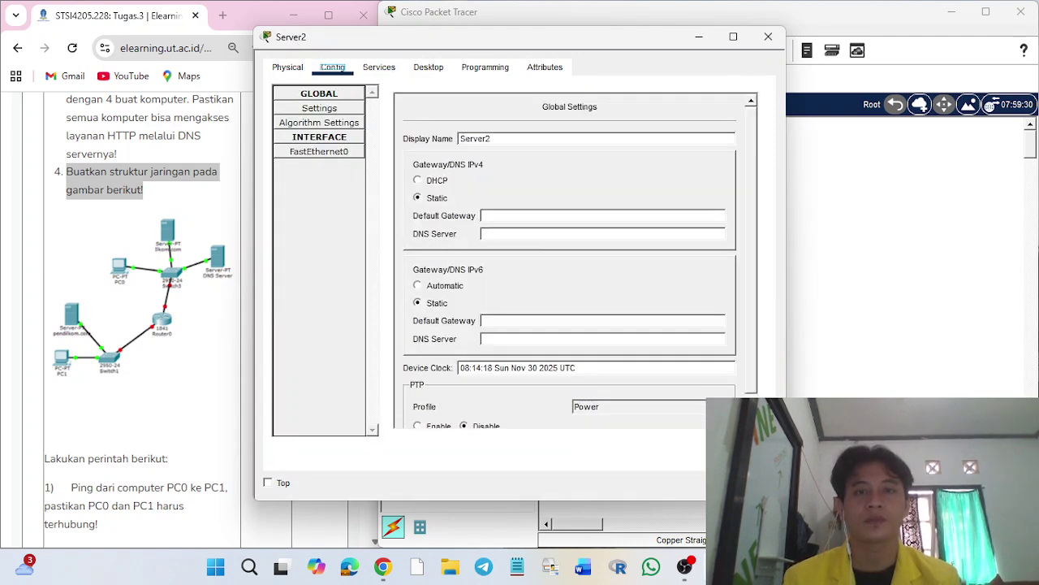
pyautogui.hotkey('ctrl', 'a')
pyautogui.write('ilkom.com')
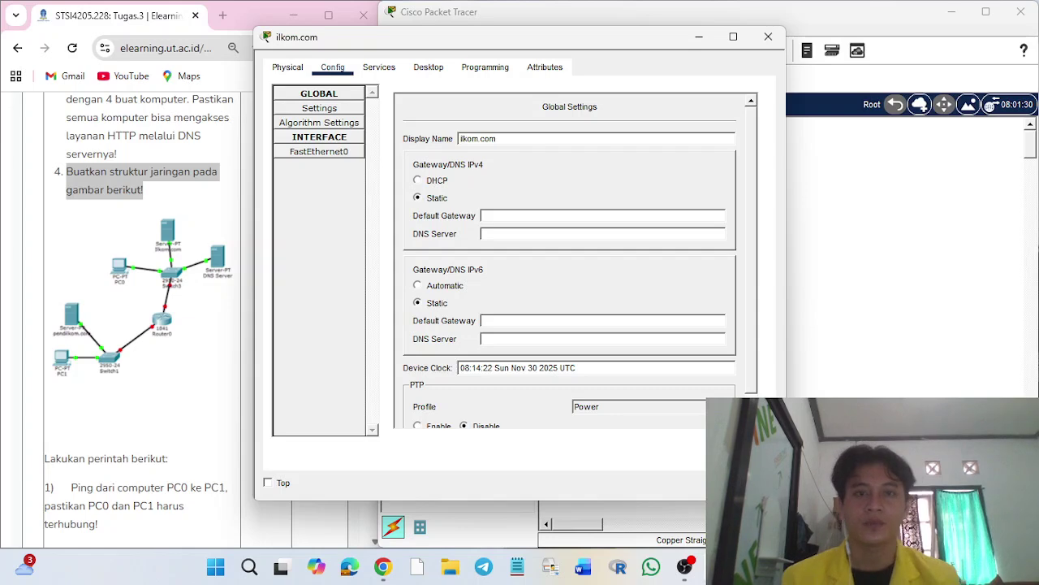
# Step: Give the ilkom.com server the static IPv4 address 192.168.1.2, subnet mask 255.255.255.0 and default gateway 192.168.1.10
pyautogui.click(380, 67)
pyautogui.click(428, 67)
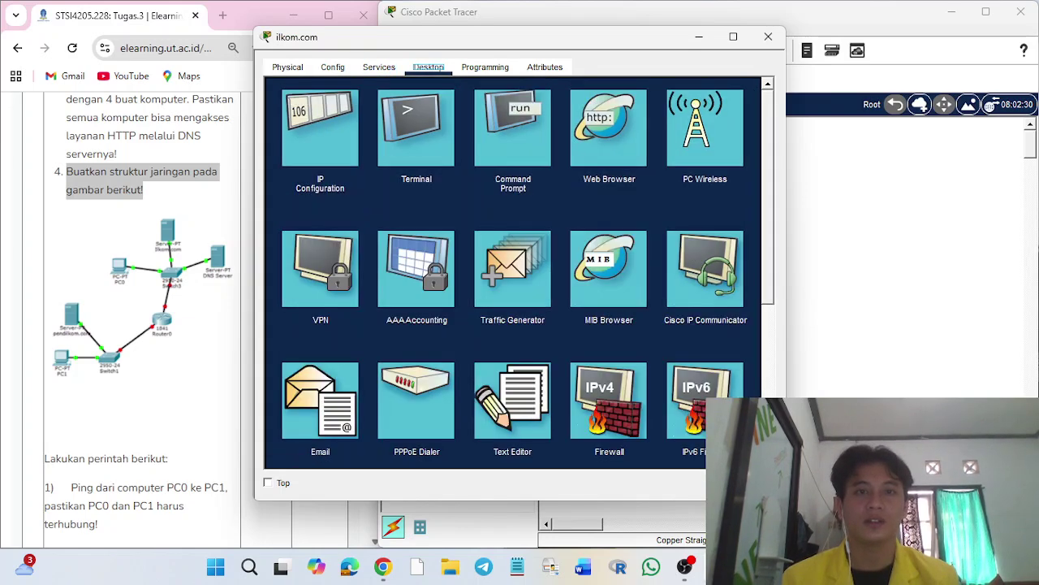
pyautogui.click(320, 128)
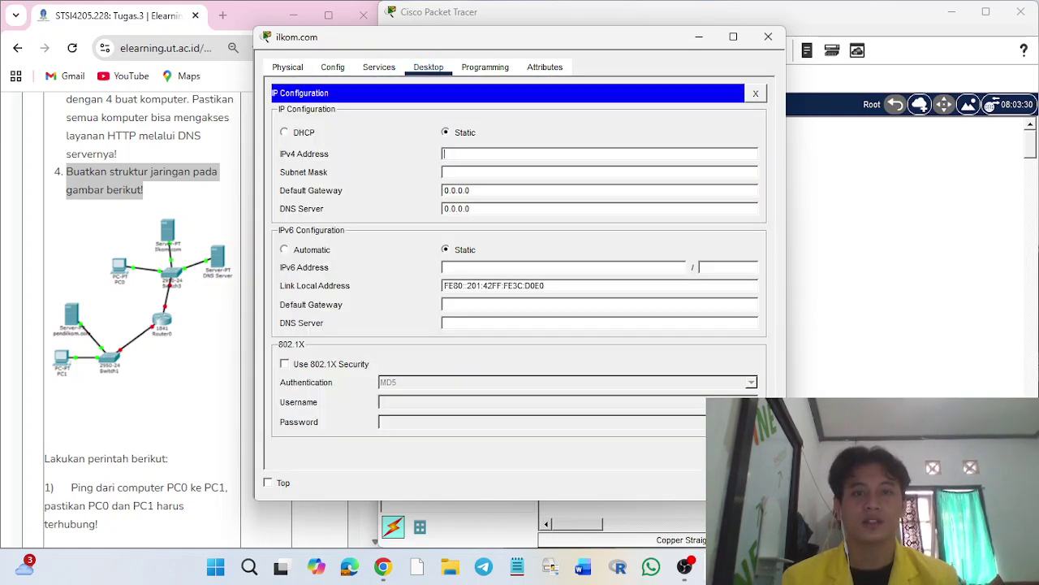
pyautogui.write('192.168.1.2')
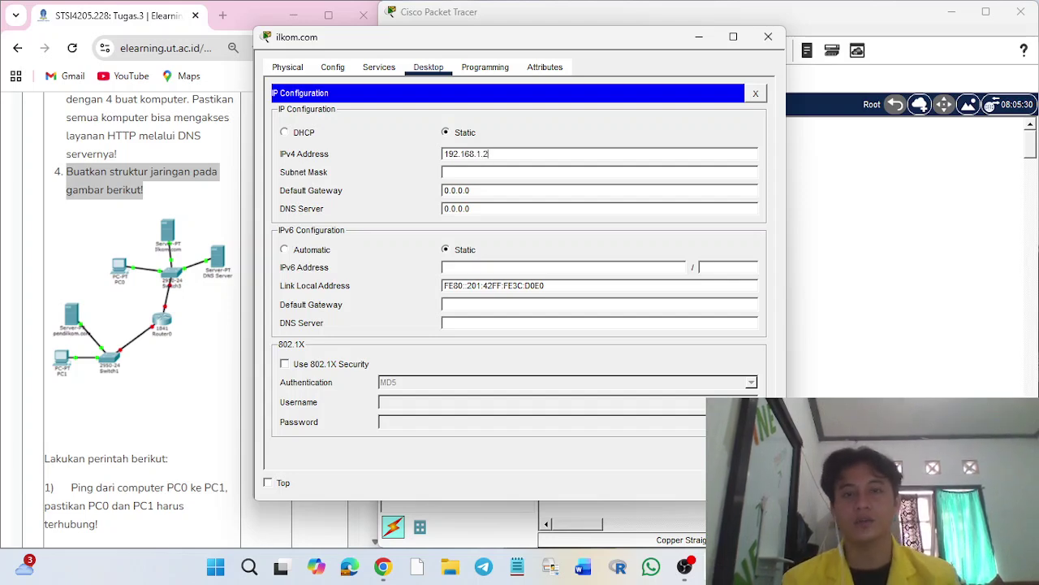
pyautogui.press('Tab')
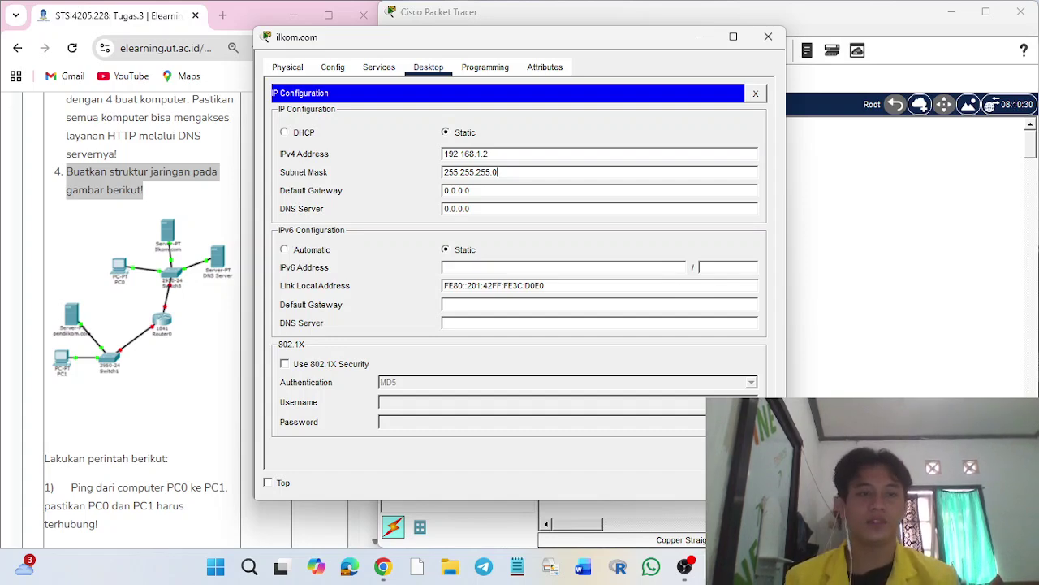
pyautogui.press('Tab')
pyautogui.write('192.')
pyautogui.press('BackSpace')
pyautogui.press('BackSpace')
pyautogui.write('168.1.10')
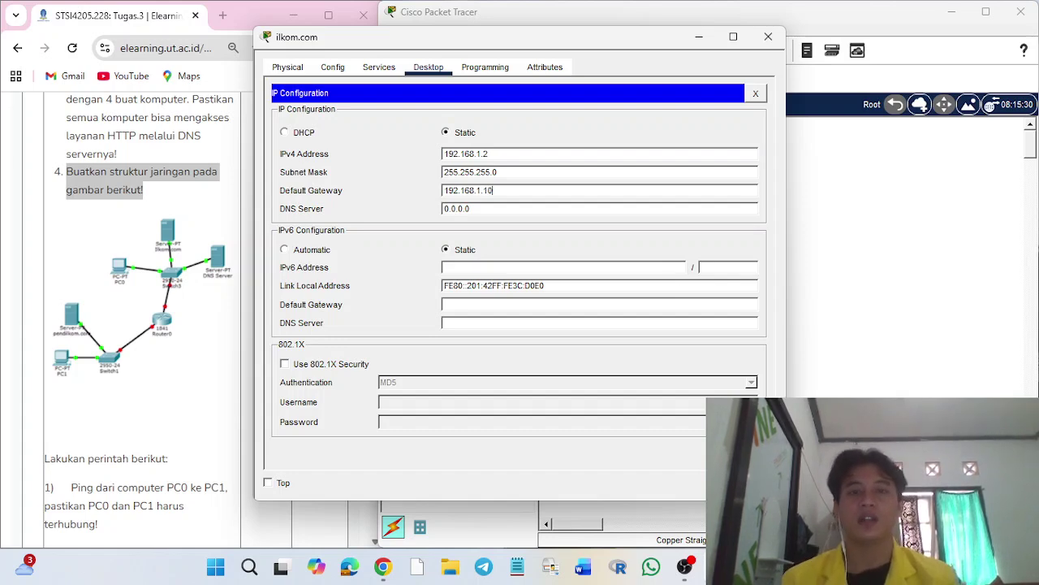
# Step: Turn on the DNS service on the ilkom.com server and add an A record for ilkom.com with address 192.168.2.2
pyautogui.click(378, 67)
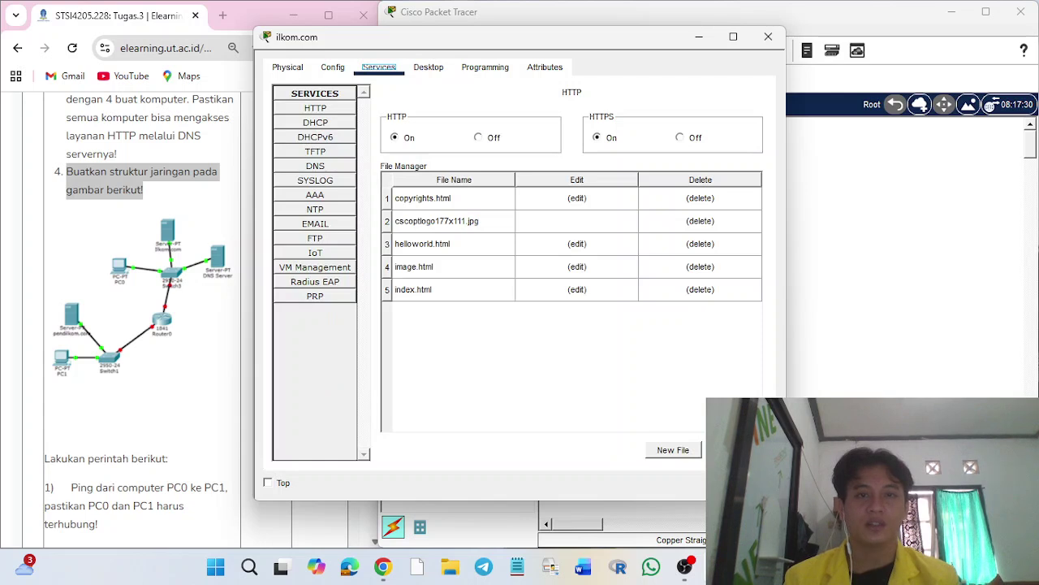
pyautogui.click(315, 165)
pyautogui.click(525, 158)
pyautogui.click(516, 120)
pyautogui.click(524, 159)
pyautogui.write('il')
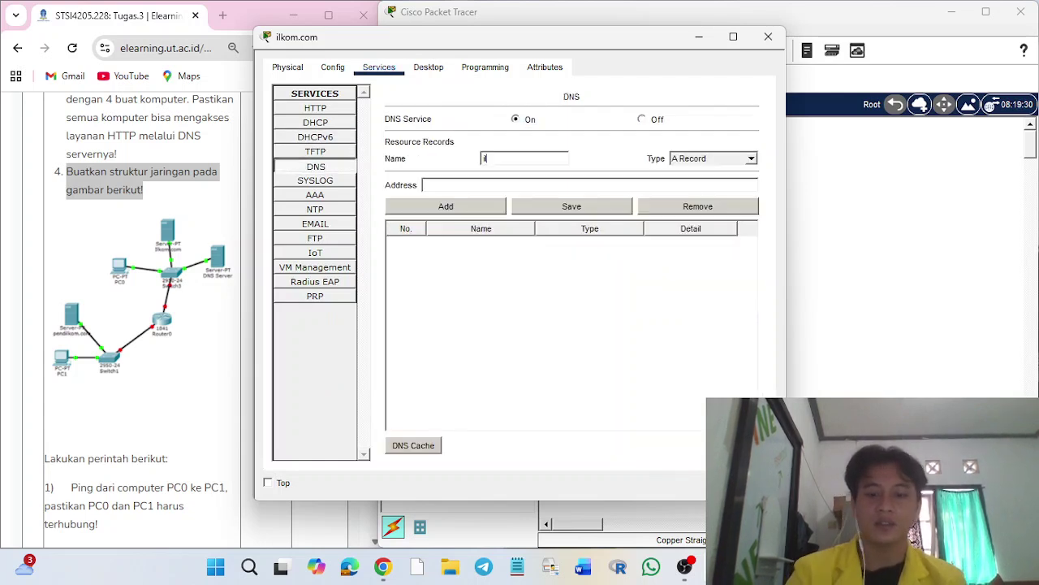
pyautogui.write('kom.com')
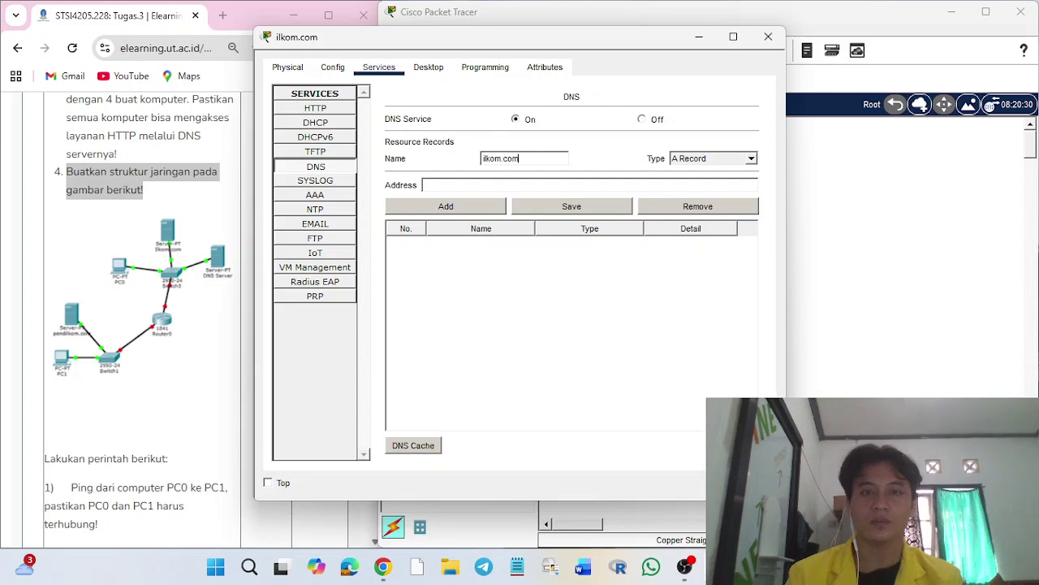
pyautogui.write('192.')
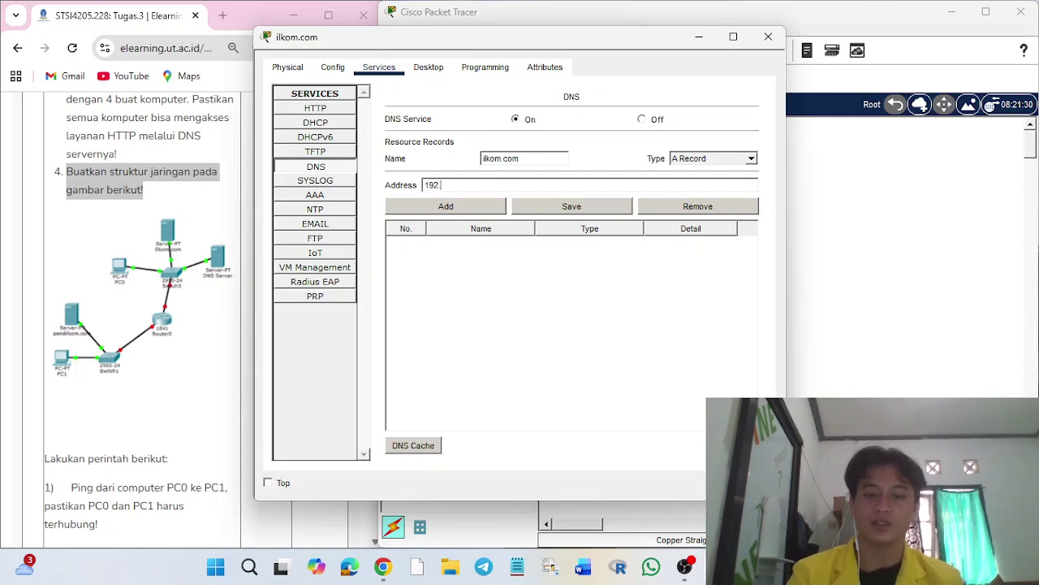
pyautogui.press('BackSpace')
pyautogui.press('BackSpace')
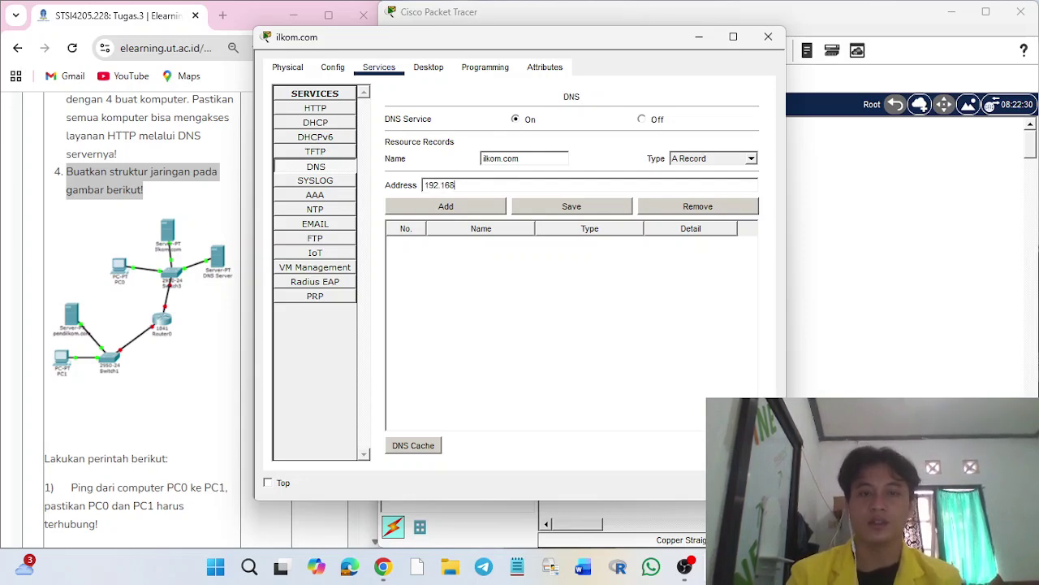
pyautogui.write('.2.2')
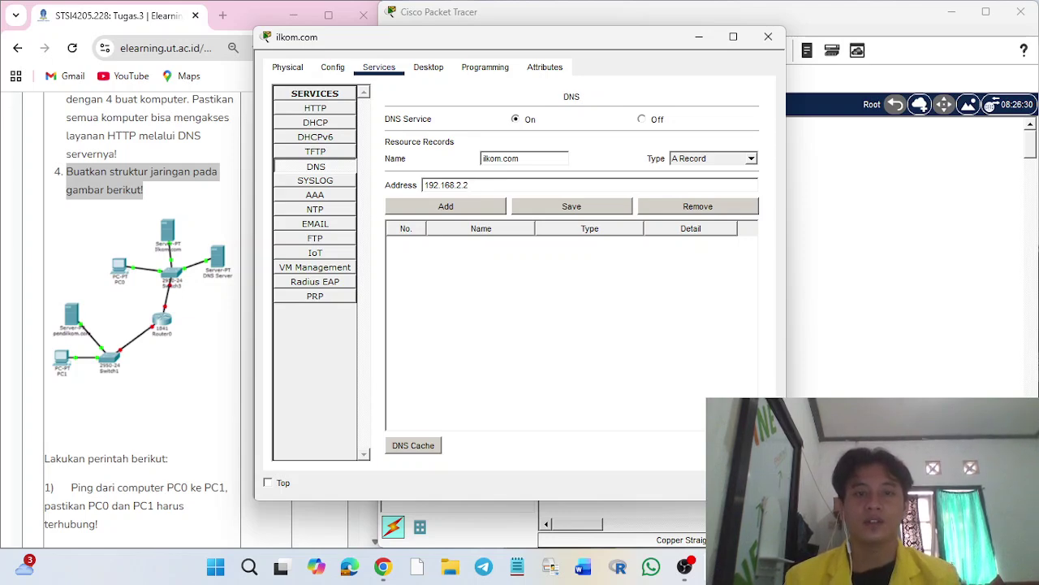
pyautogui.click(446, 206)
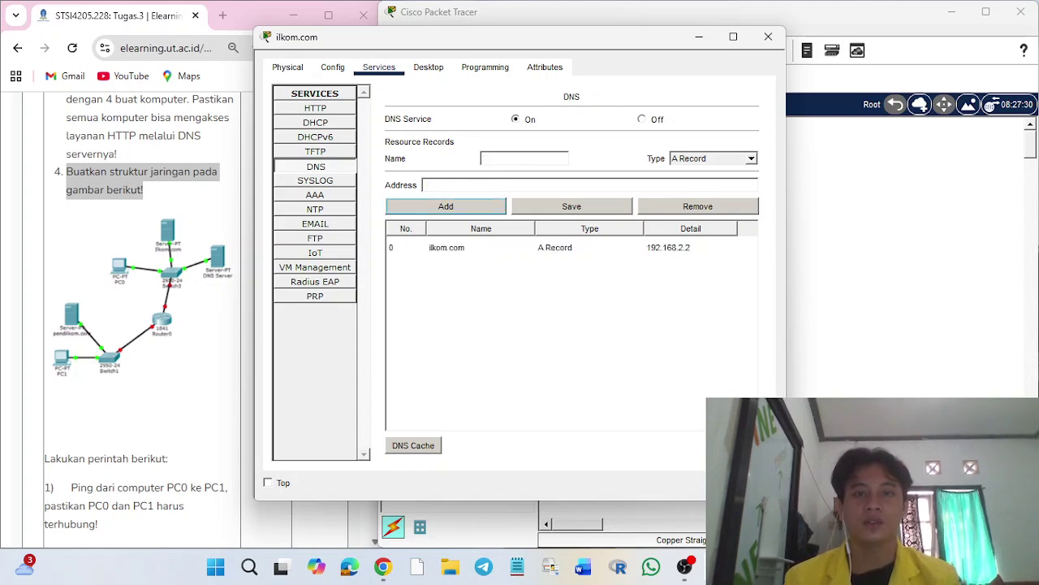
# Step: Change the ilkom.com server's IPv4 address to 192.168.2.2 and its default gateway to 192.168.2.10
pyautogui.click(332, 66)
pyautogui.click(428, 66)
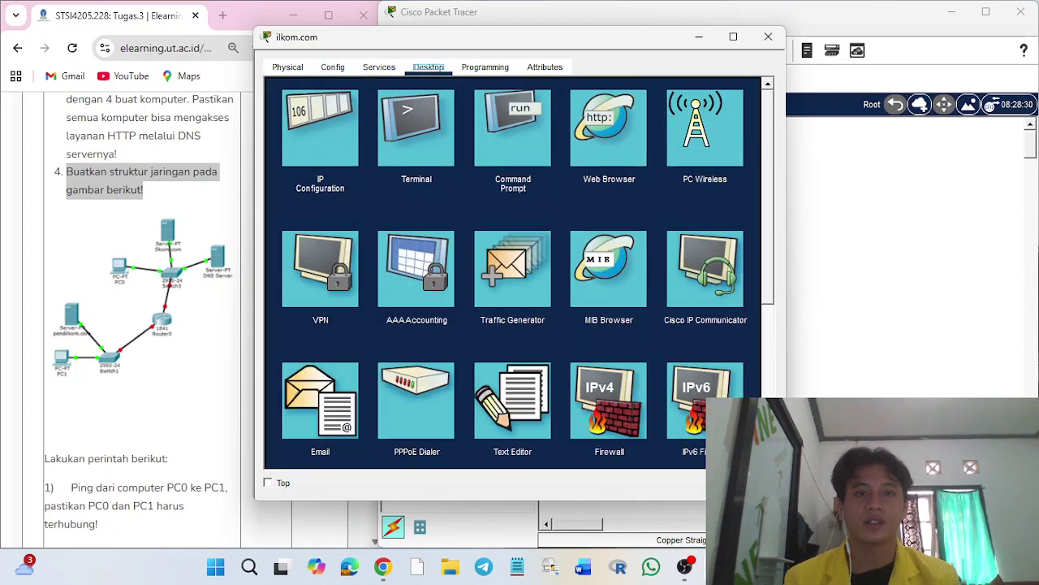
pyautogui.click(320, 122)
pyautogui.press('BackSpace')
pyautogui.press('BackSpace')
pyautogui.press('BackSpace')
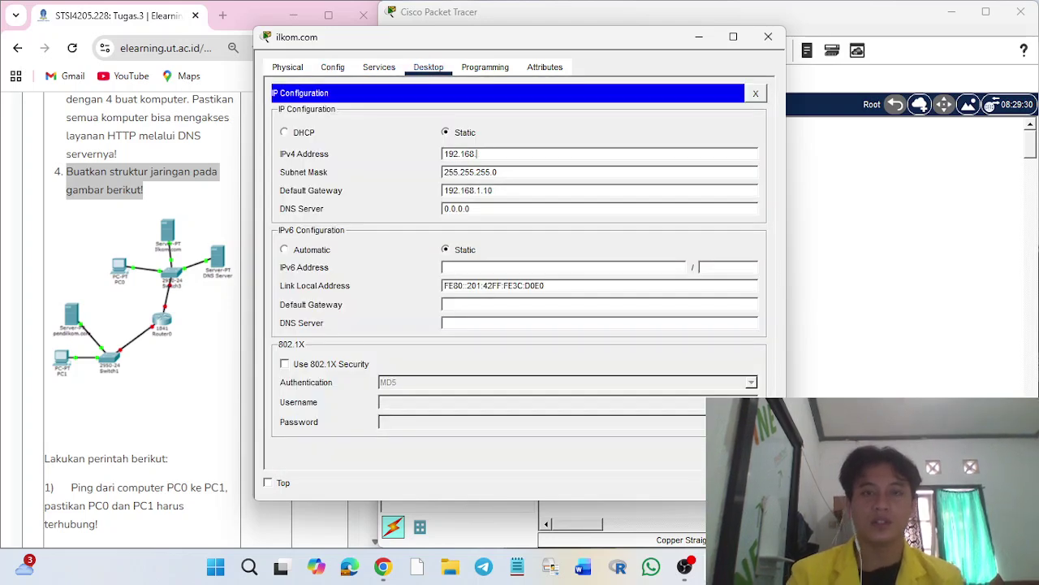
pyautogui.write('2.2')
pyautogui.click(479, 190)
pyautogui.press('BackSpace')
pyautogui.write('2')
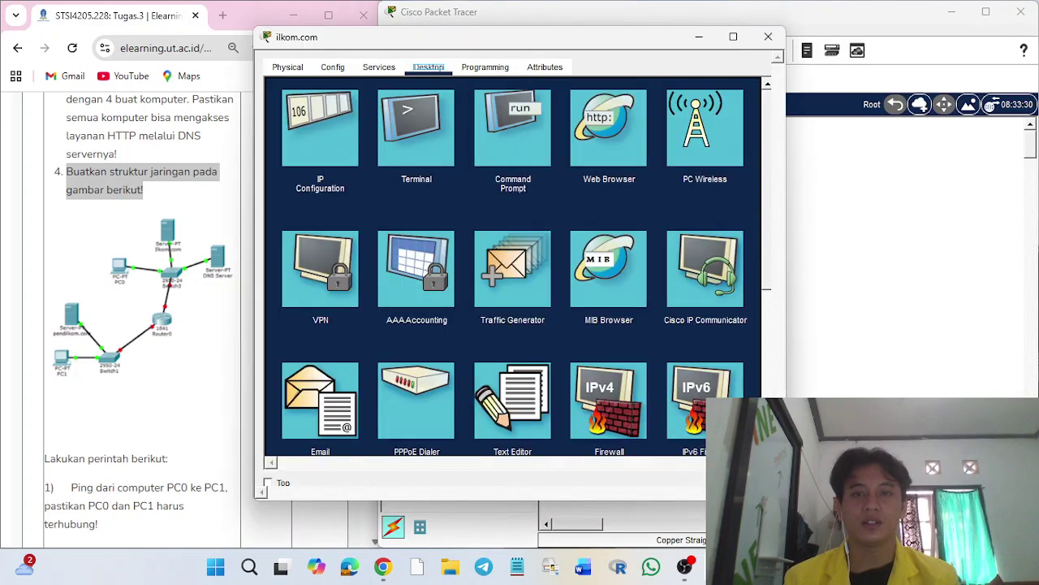
pyautogui.click(320, 130)
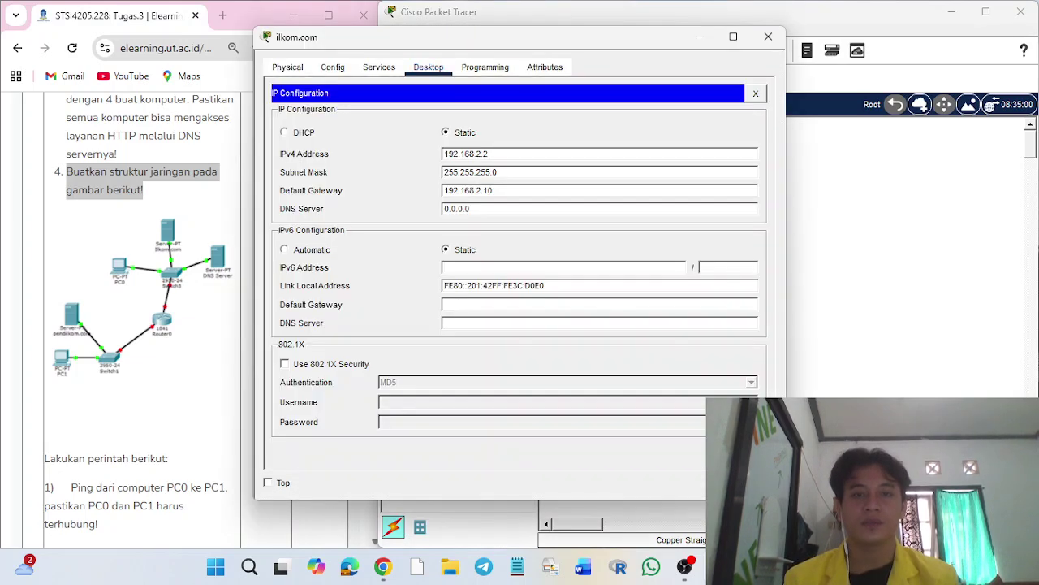
pyautogui.click(768, 37)
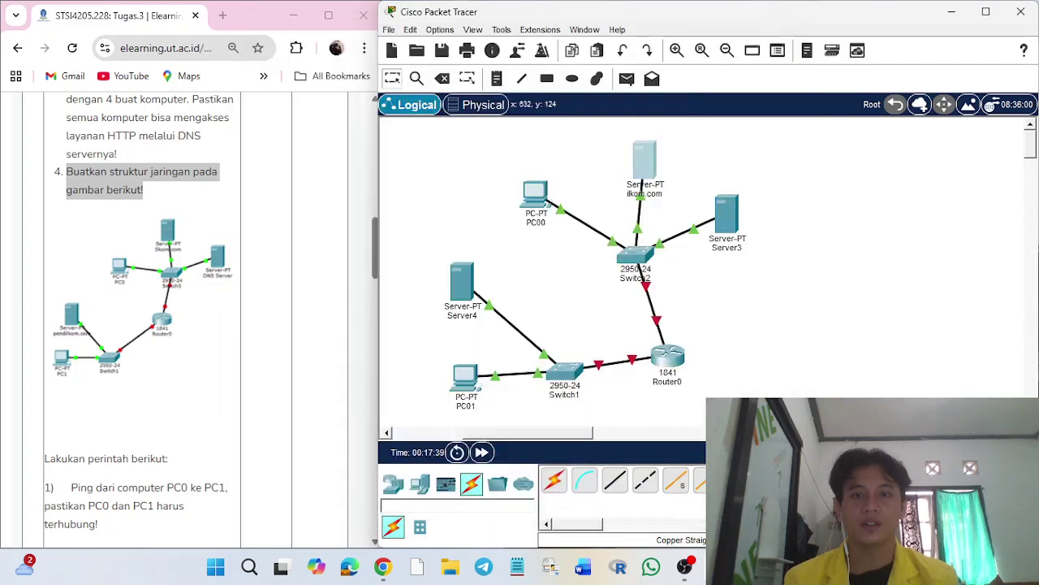
# Step: Set PC00's IPv4 default gateway to 192.168.2.10
pyautogui.click(535, 195)
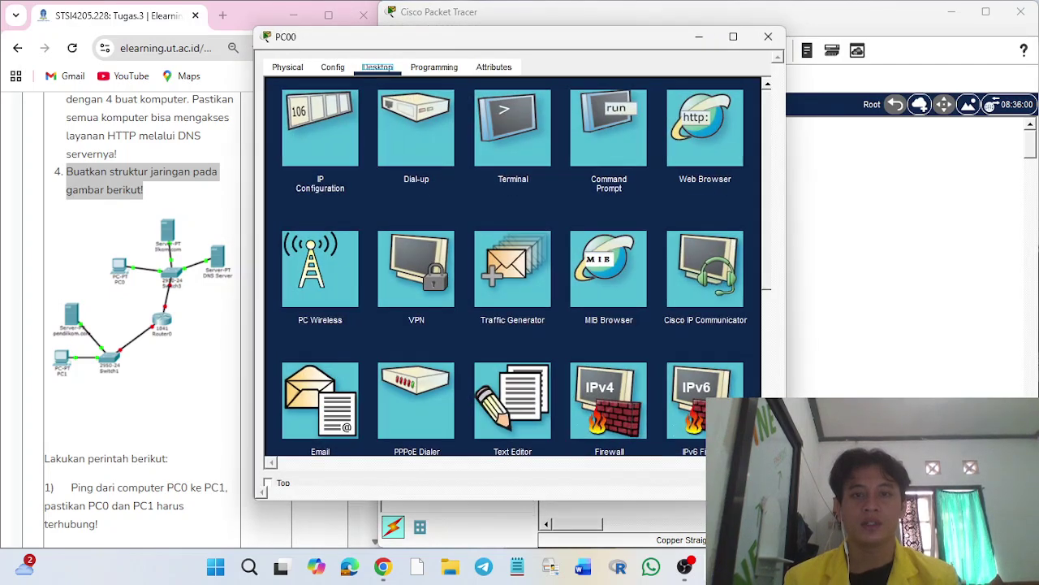
pyautogui.click(321, 130)
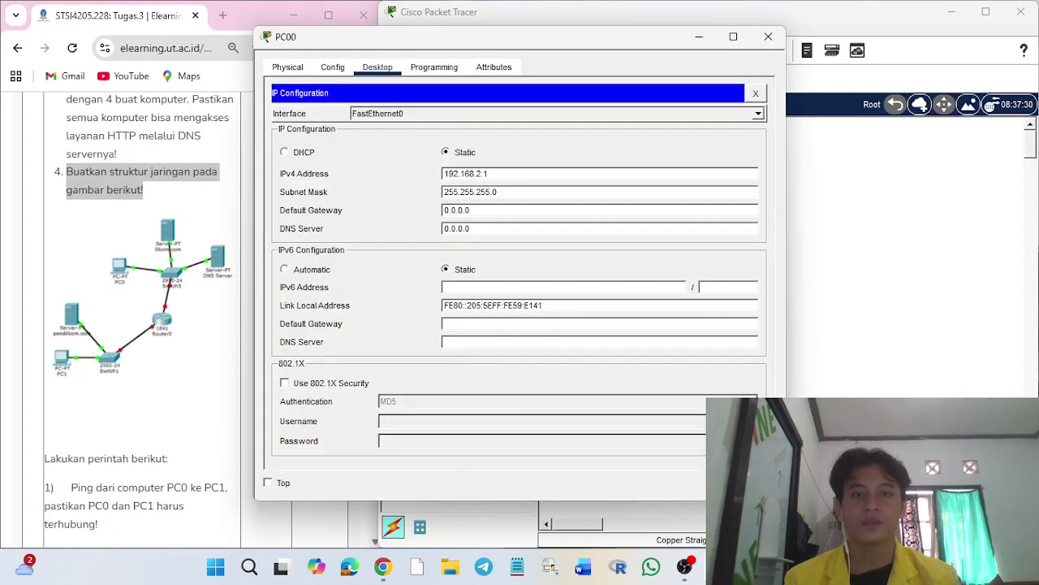
pyautogui.doubleClick(456, 210)
pyautogui.write('192.1')
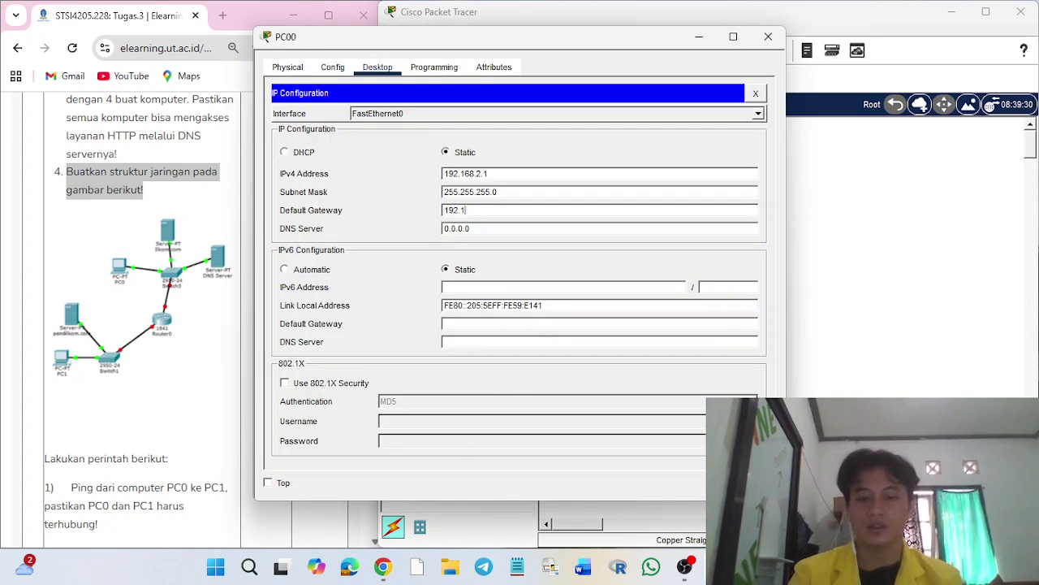
pyautogui.write('68')
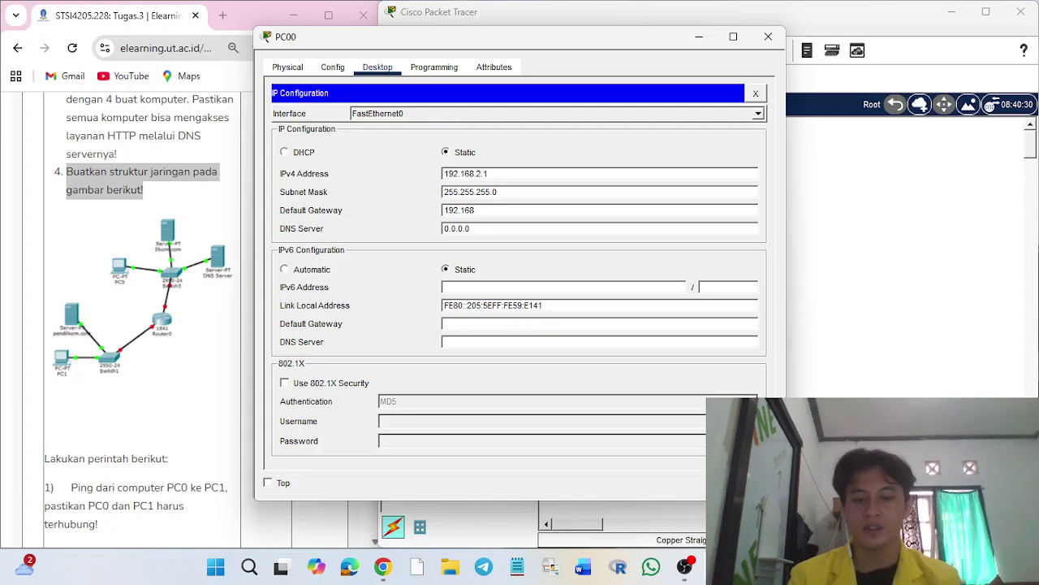
pyautogui.write('.2.10')
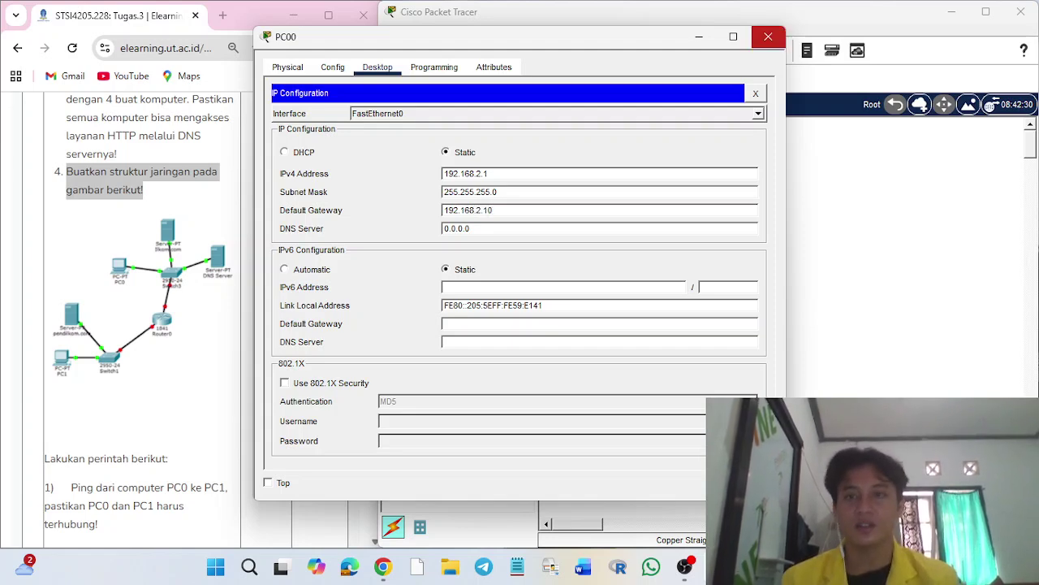
pyautogui.click(768, 36)
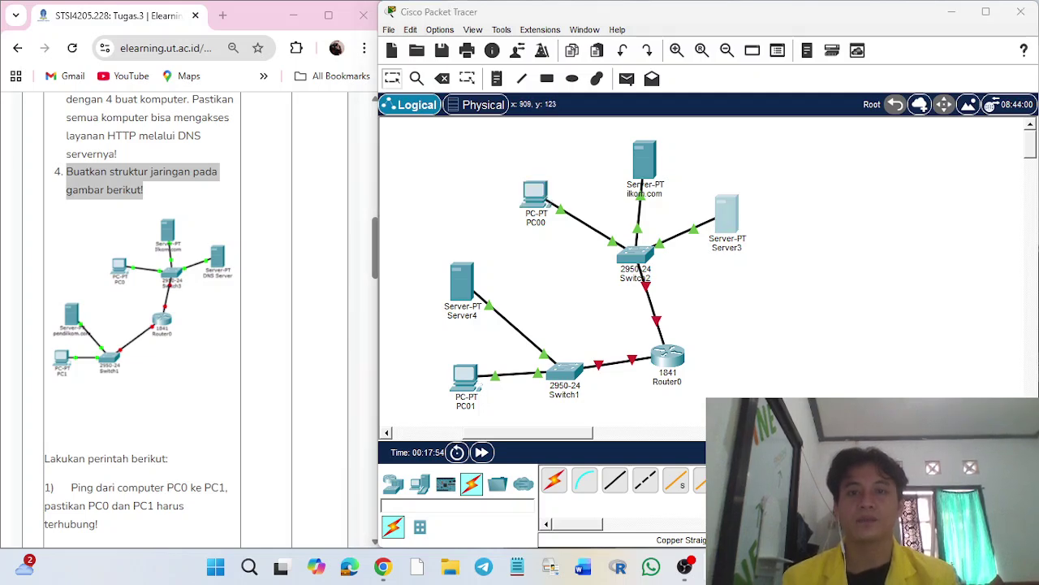
# Step: Assign Server3 the static IPv4 address 192.168.2.3 with subnet mask 255.255.255.0
pyautogui.click(727, 214)
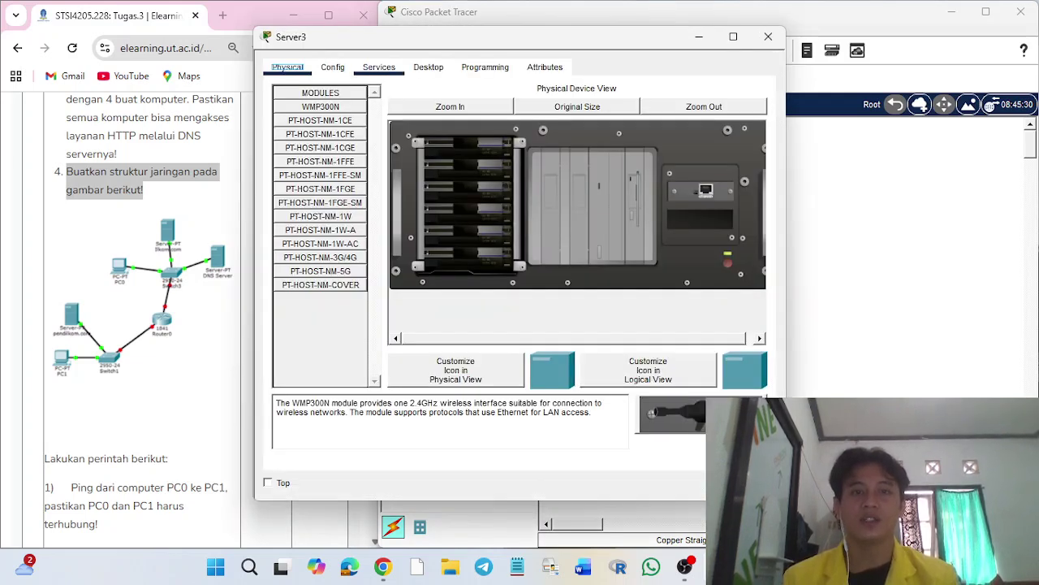
pyautogui.click(379, 66)
pyautogui.click(428, 67)
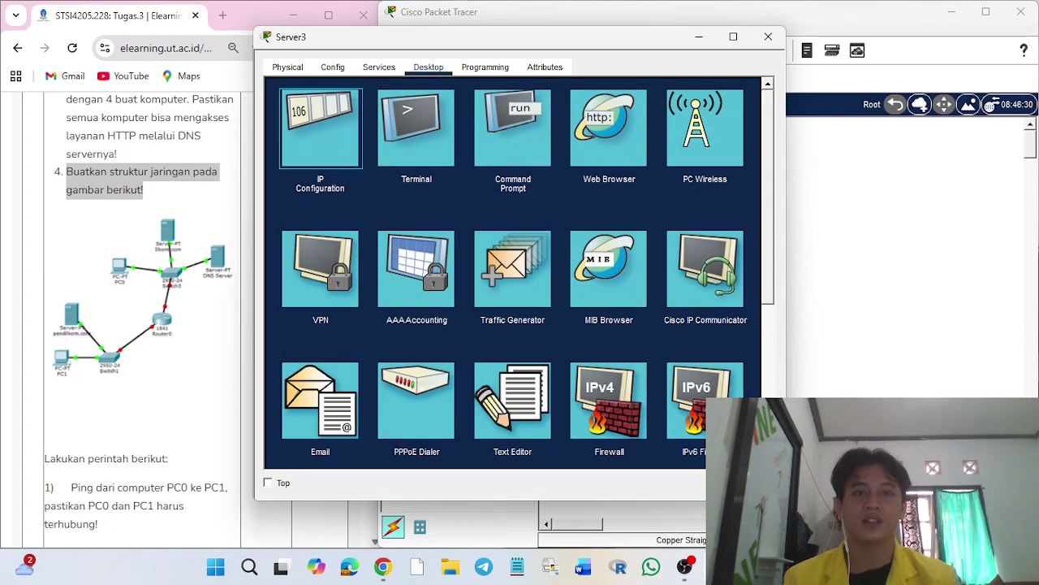
pyautogui.click(320, 127)
pyautogui.write('192.168')
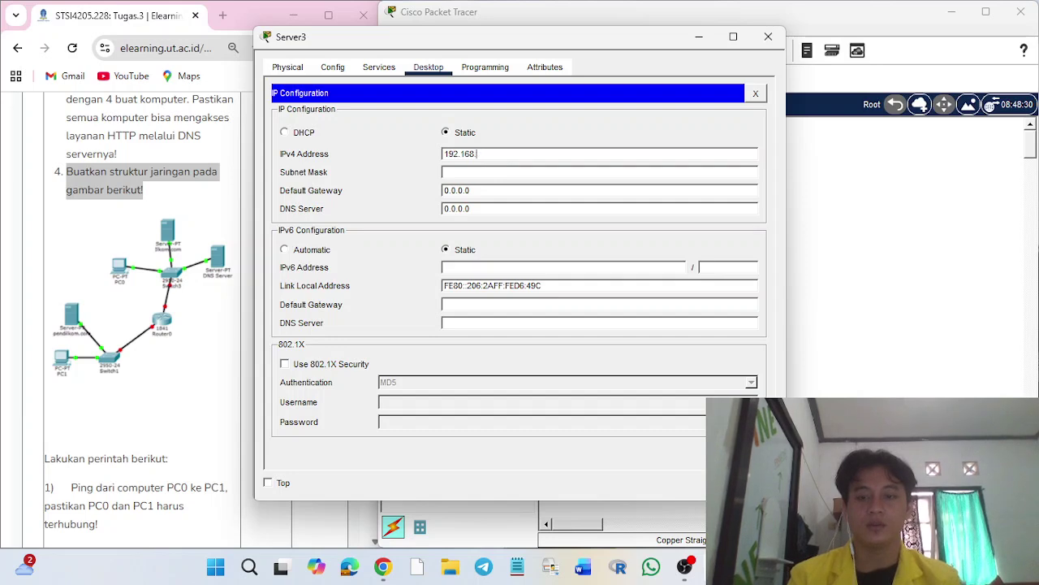
pyautogui.write('.2.2')
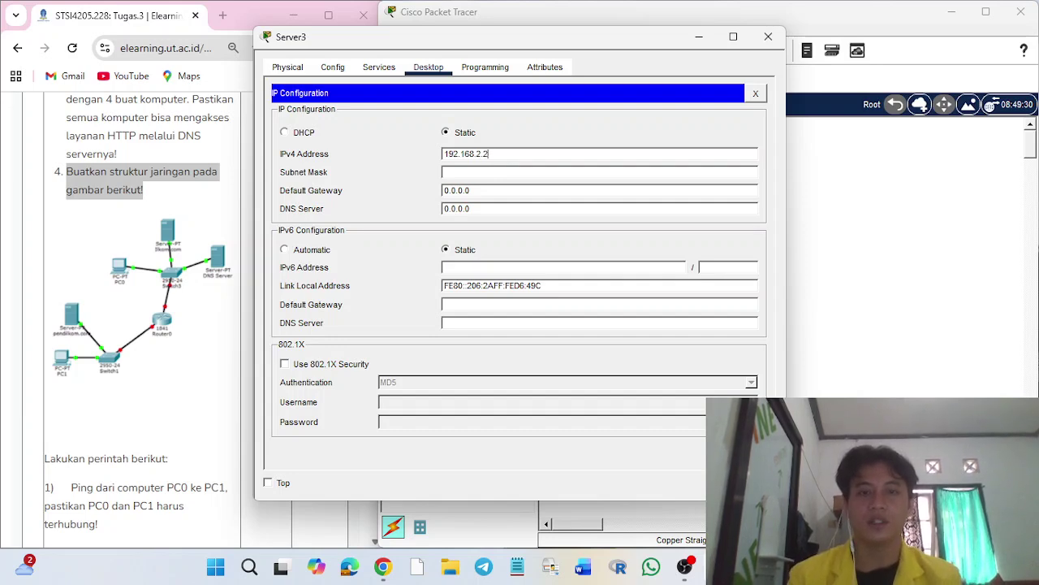
pyautogui.press('BackSpace')
pyautogui.write('3')
pyautogui.press('Tab')
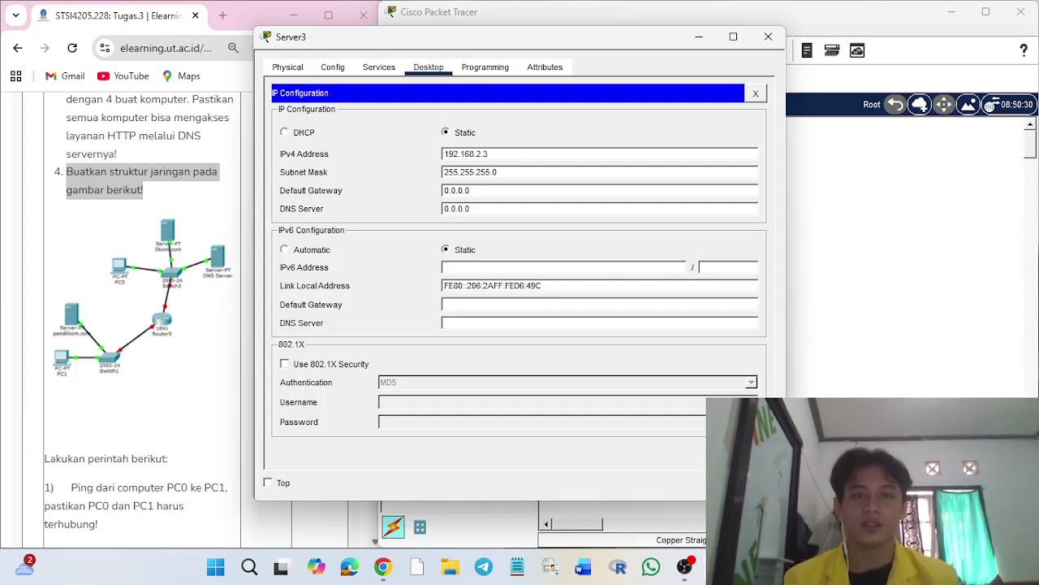
# Step: Set Server3's IPv4 default gateway to 192.168.2.10 and close its configuration
pyautogui.hotkey('ctrl', 'a')
pyautogui.write('192.168.2.10')
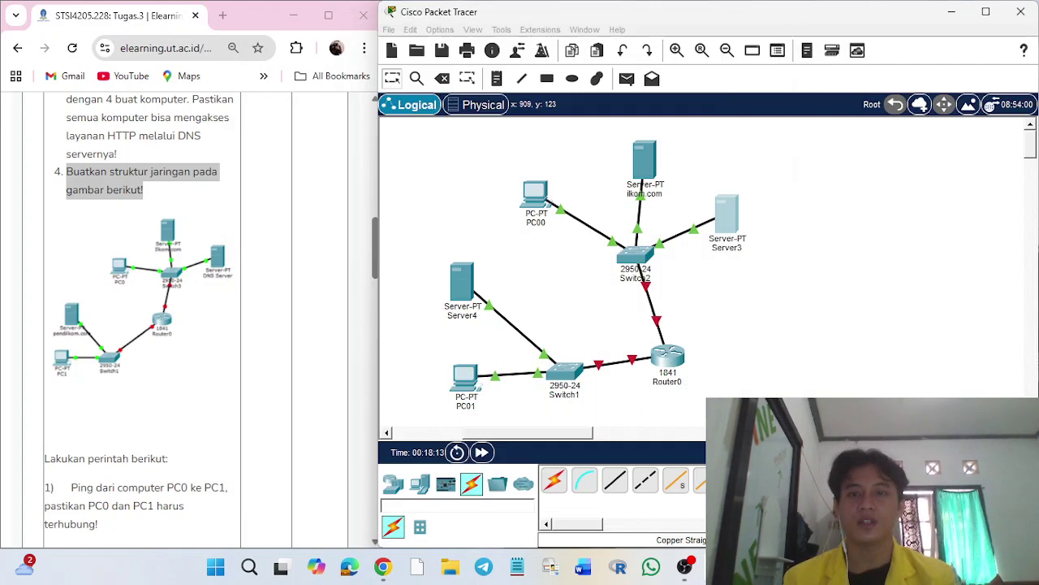
pyautogui.click(768, 36)
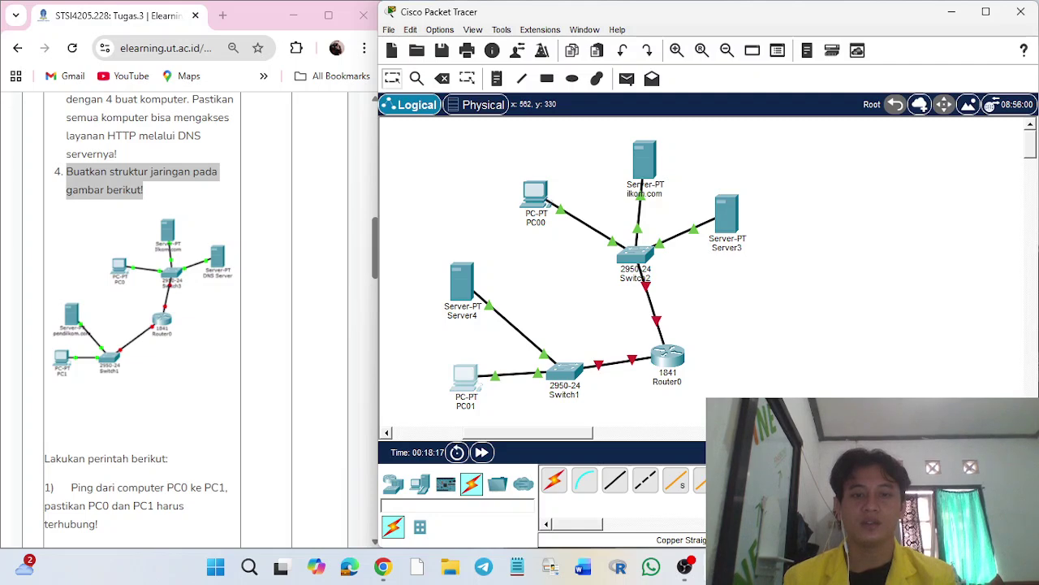
# Step: Assign PC01 the static IPv4 address 10.11.12.1 with subnet mask 255.0.0.0
pyautogui.click(465, 378)
pyautogui.click(378, 66)
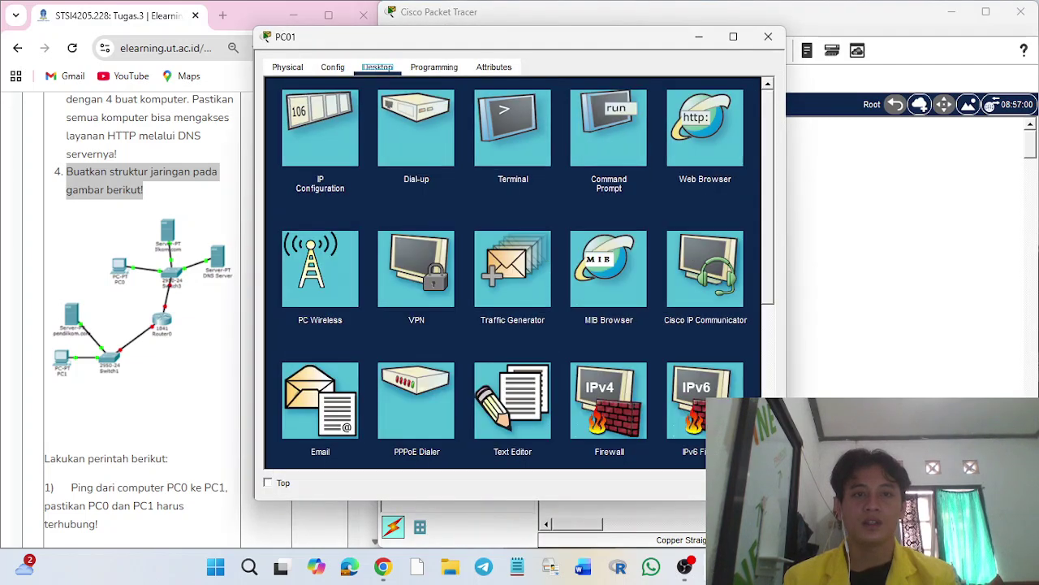
pyautogui.click(320, 128)
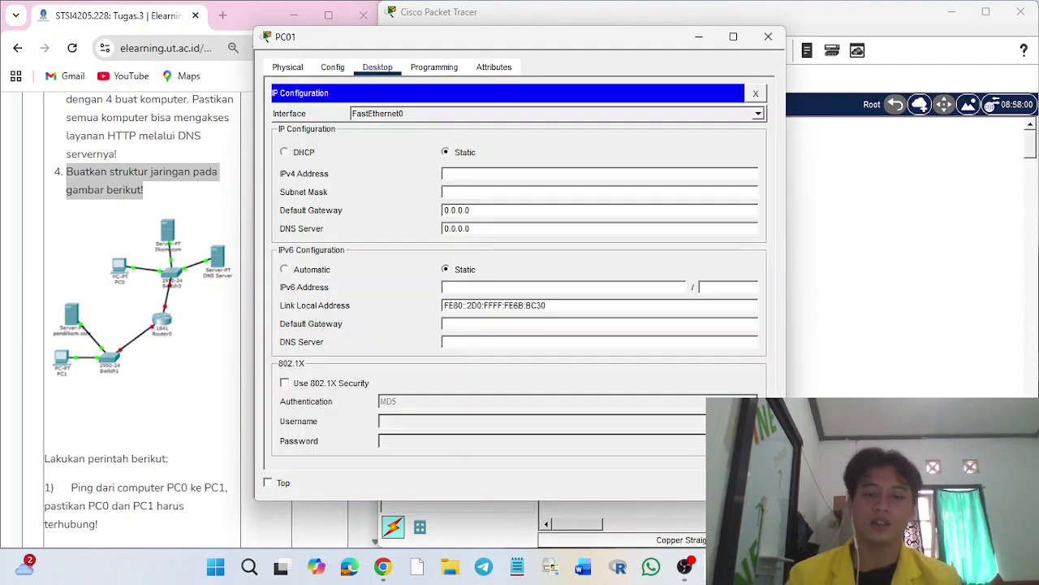
pyautogui.write('10.1')
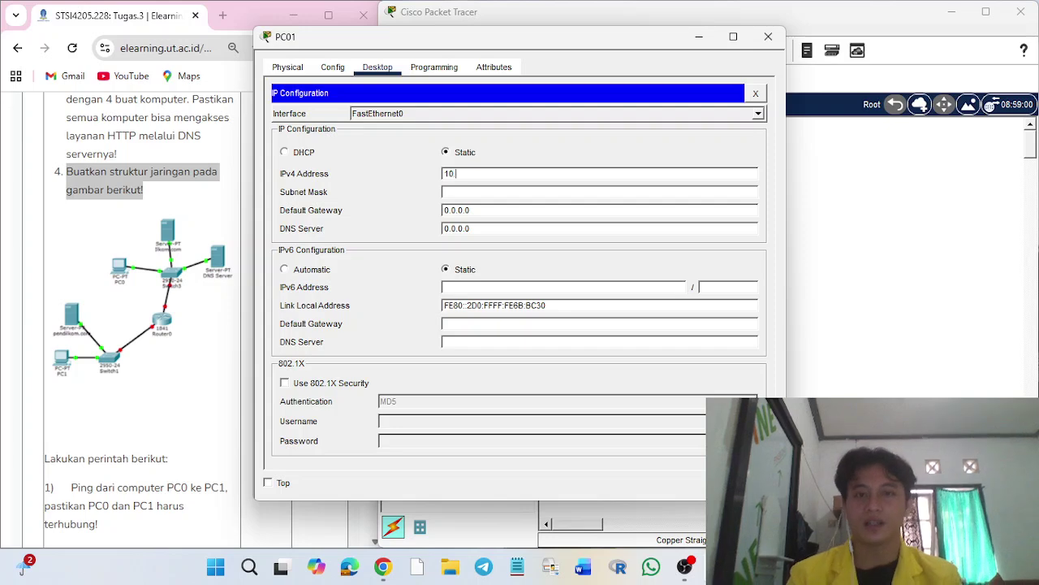
pyautogui.write('1.12')
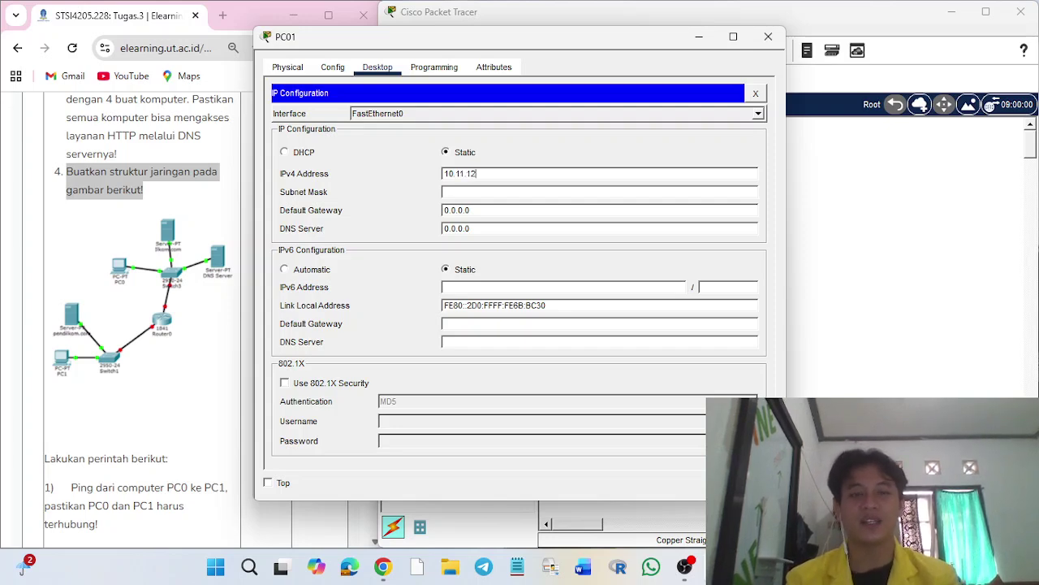
pyautogui.write('.1')
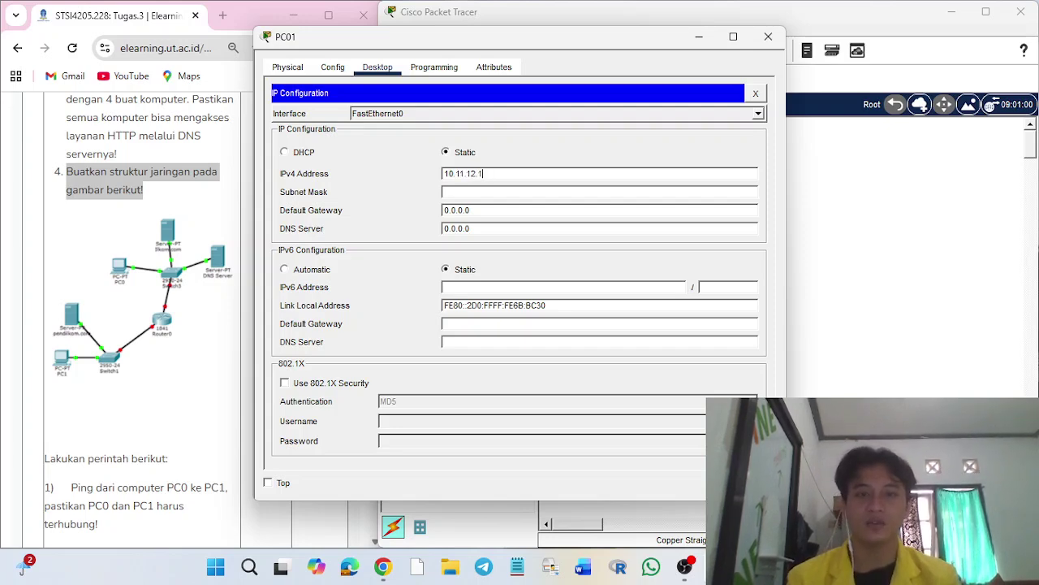
pyautogui.press('Tab')
pyautogui.press('Tab')
# Step: Set PC01's IPv4 default gateway to 10.11.12.10 and close its configuration
pyautogui.doubleClick(463, 210)
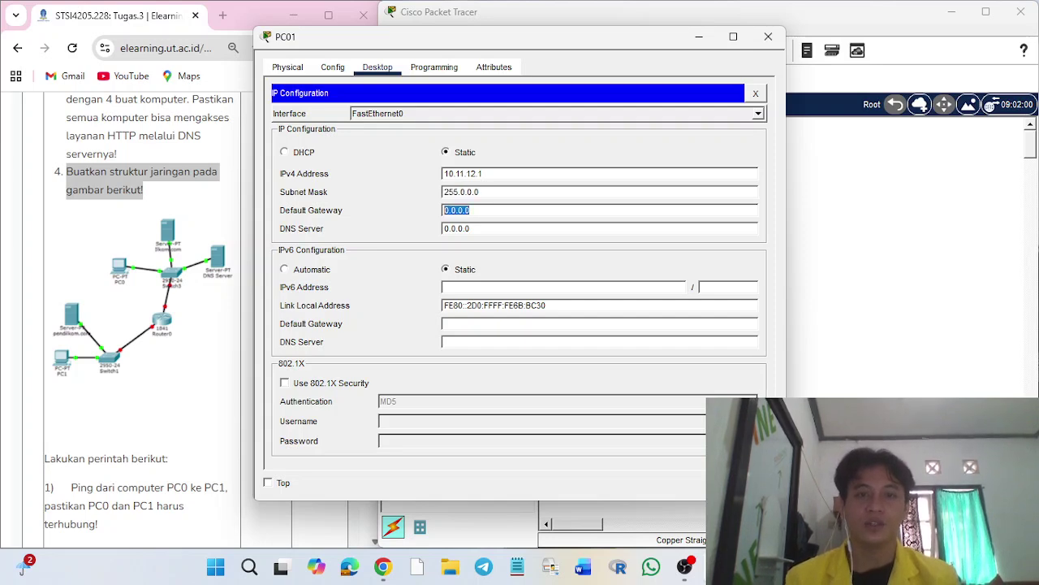
pyautogui.click(479, 192)
pyautogui.press('Tab')
pyautogui.write('10.11.12')
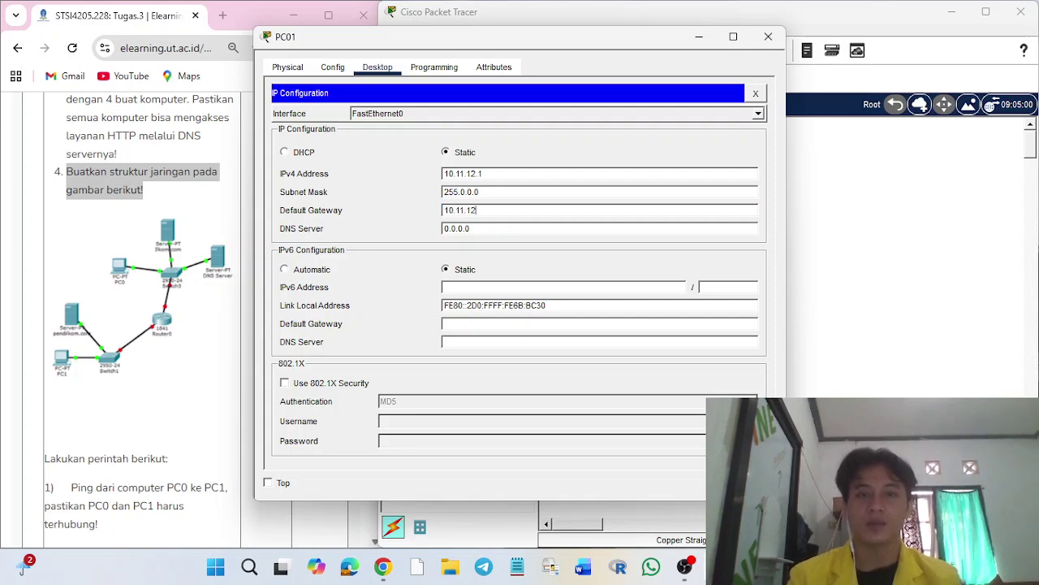
pyautogui.write('.10')
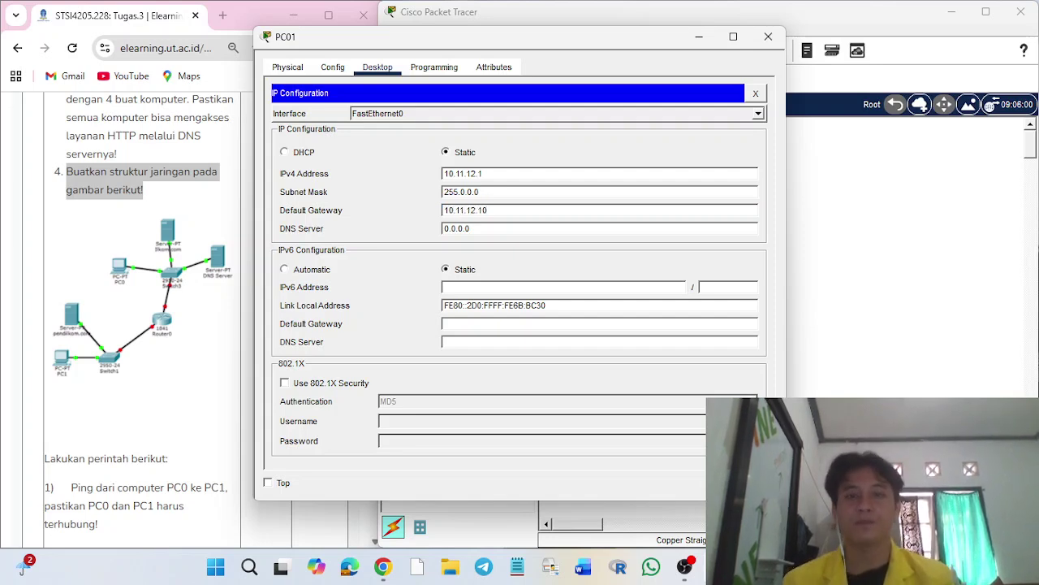
pyautogui.click(332, 67)
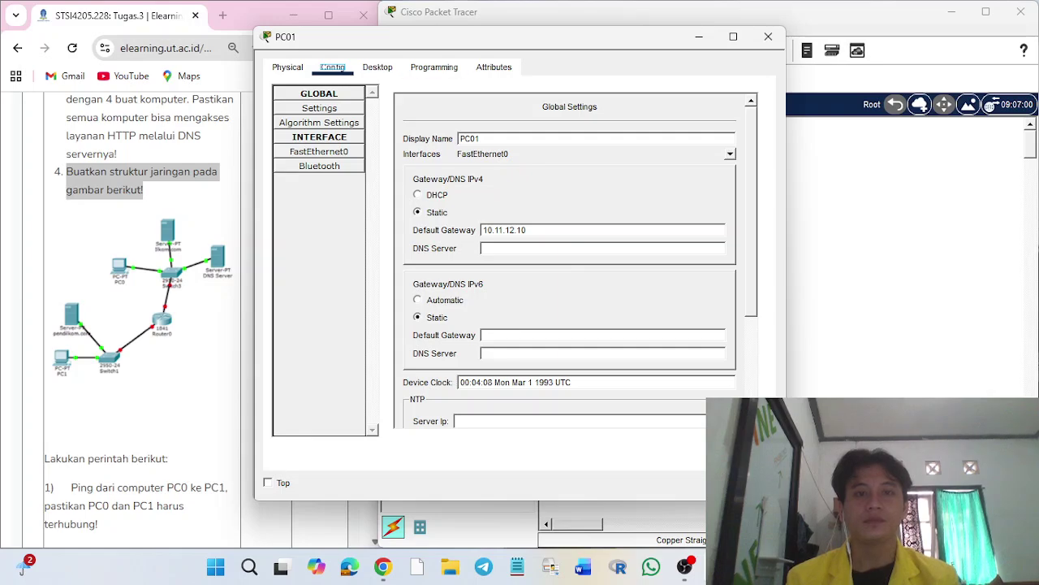
pyautogui.click(768, 37)
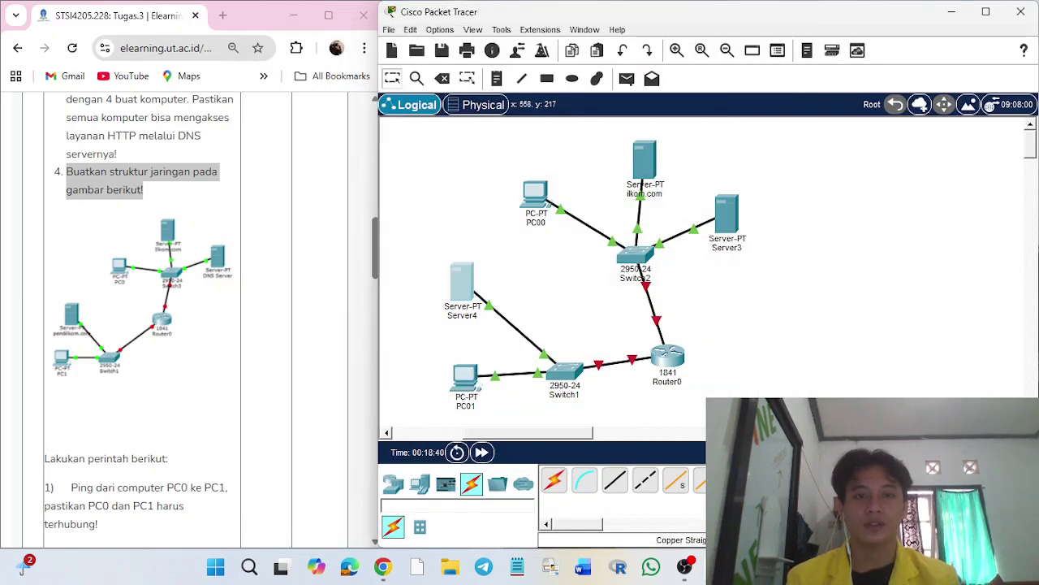
# Step: Change Server4's display name to pendikom.com
pyautogui.click(461, 284)
pyautogui.click(378, 66)
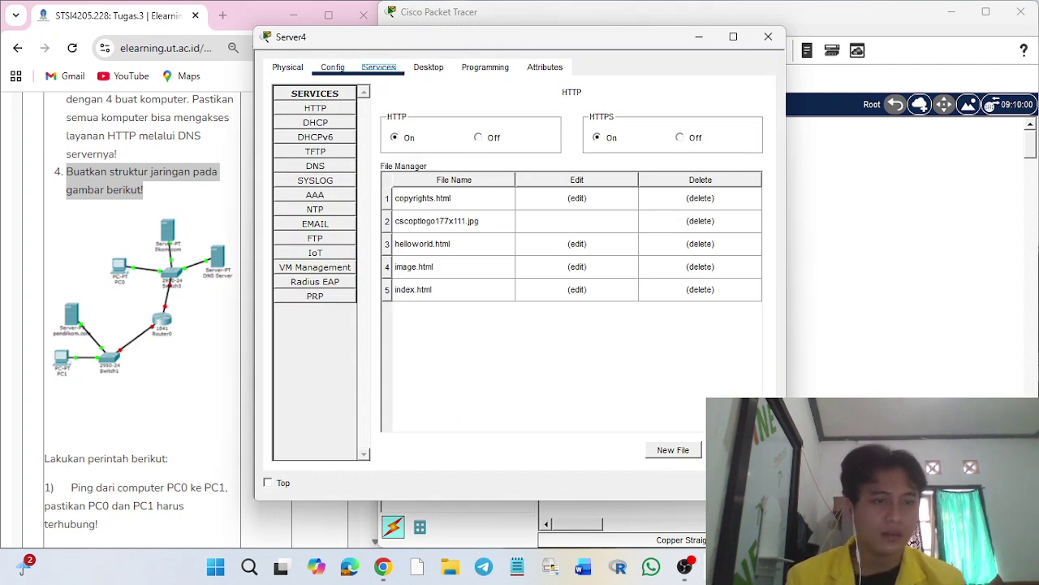
pyautogui.click(427, 66)
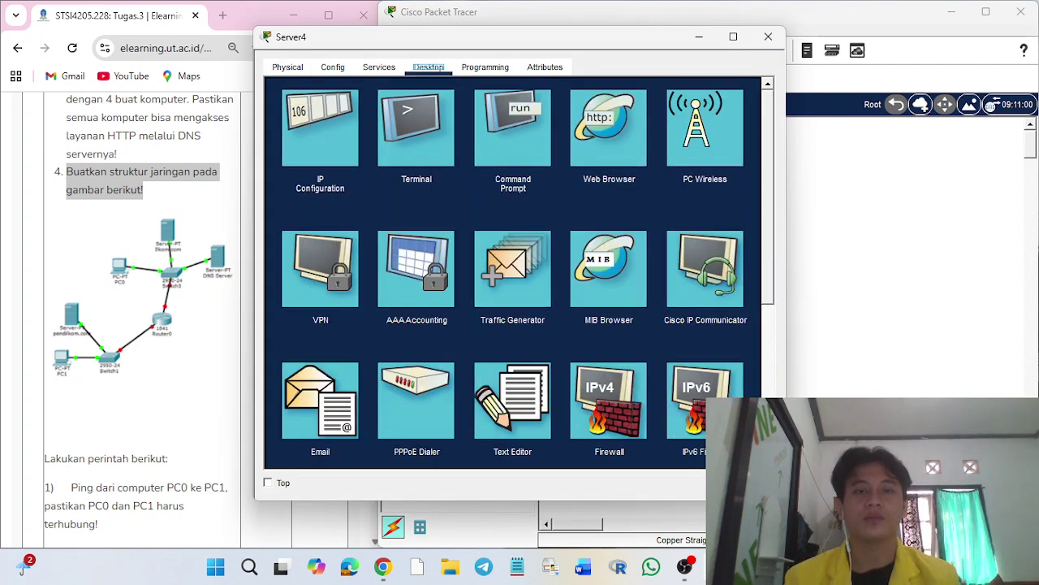
pyautogui.click(332, 67)
pyautogui.moveTo(492, 138); pyautogui.dragTo(460, 138)
pyautogui.write('pendikom.com')
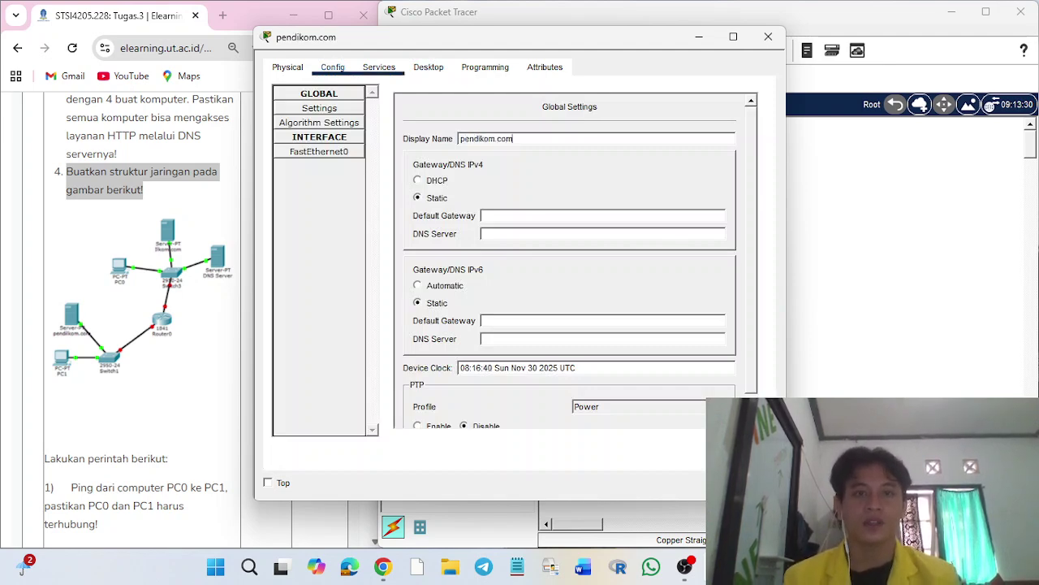
# Step: Assign the pendikom.com server the static IPv4 address 10.11.12.2 with subnet mask 255.0.0.0
pyautogui.click(379, 67)
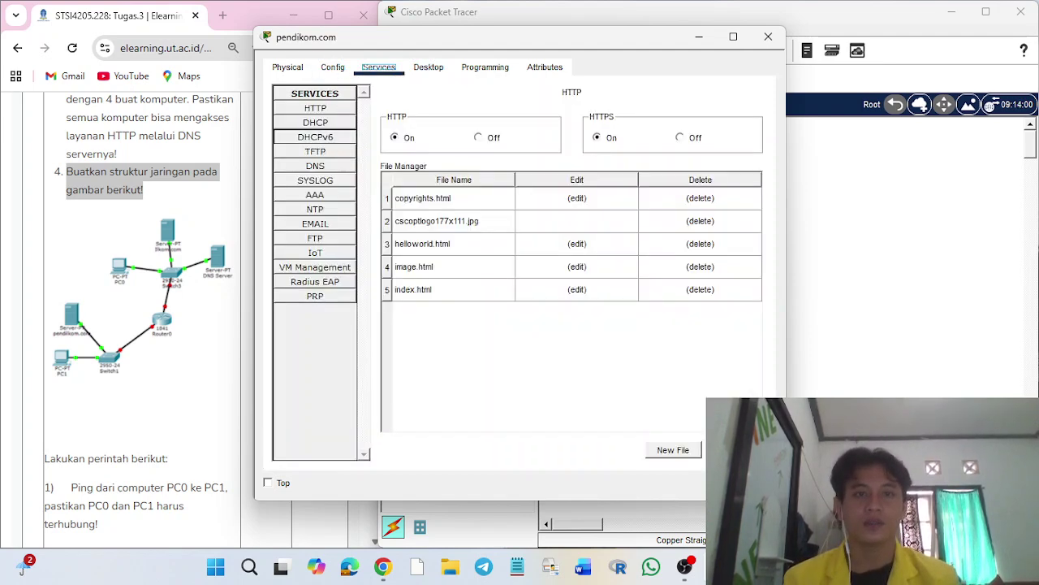
pyautogui.click(428, 67)
pyautogui.click(319, 127)
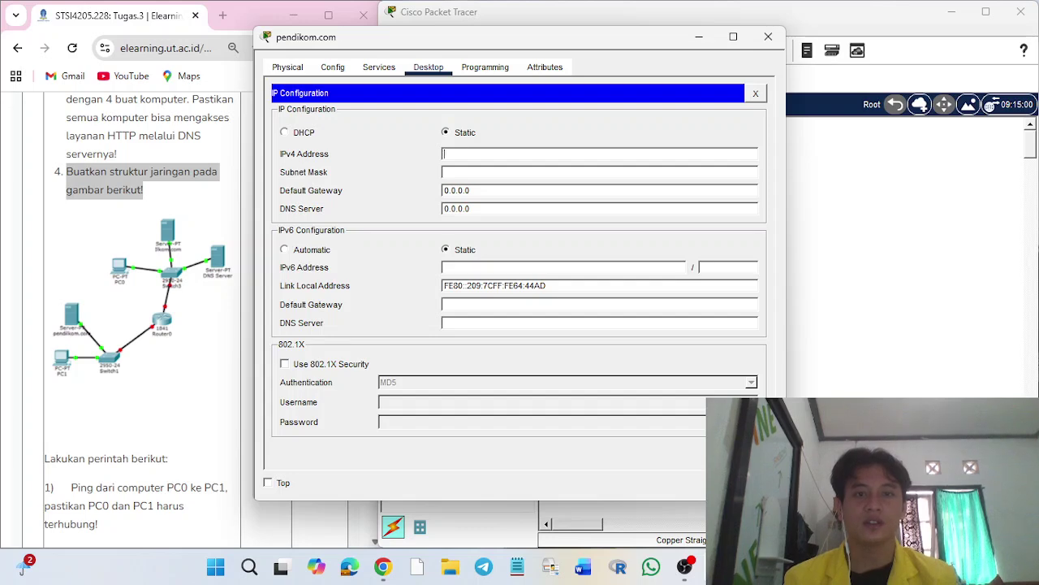
pyautogui.write('10.11.12')
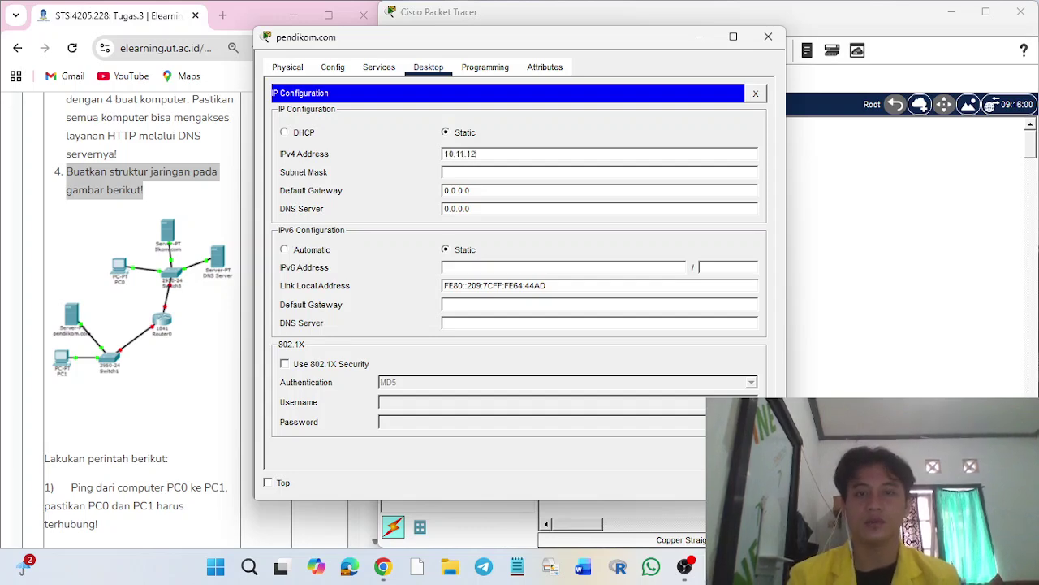
pyautogui.write('.2')
pyautogui.press('Tab')
# Step: Set the pendikom.com server's IPv4 default gateway to 10.11.12.10
pyautogui.press('Tab')
pyautogui.write('11.1')
pyautogui.press('BackSpace')
pyautogui.press('BackSpace')
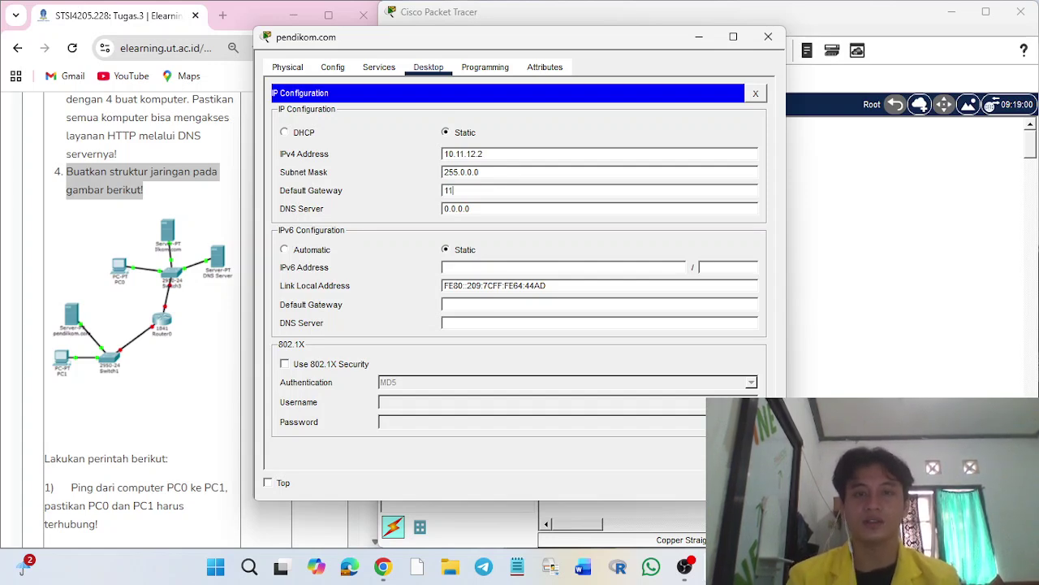
pyautogui.write('.11.12.10')
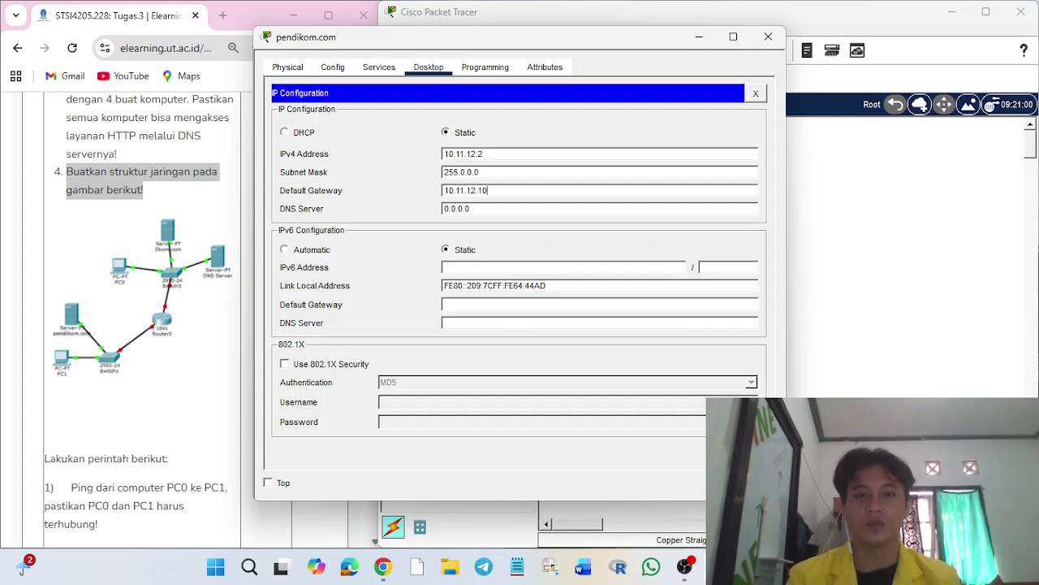
# Step: Turn on the DNS service on the pendikom.com server and add an A record for pendikom.com with address 10.11.12.2
pyautogui.click(379, 67)
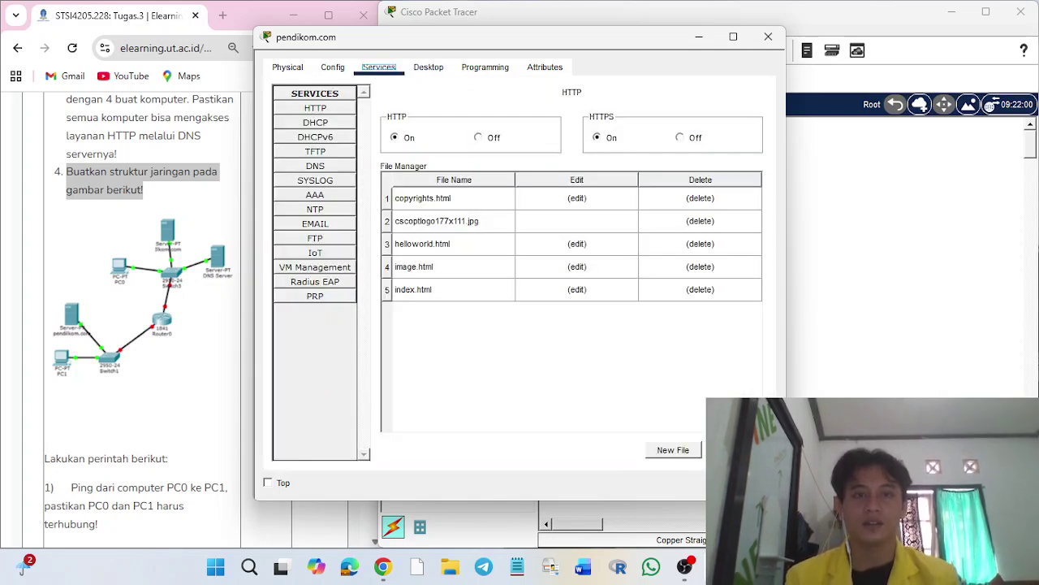
pyautogui.click(315, 166)
pyautogui.click(515, 119)
pyautogui.write('pendikom.com')
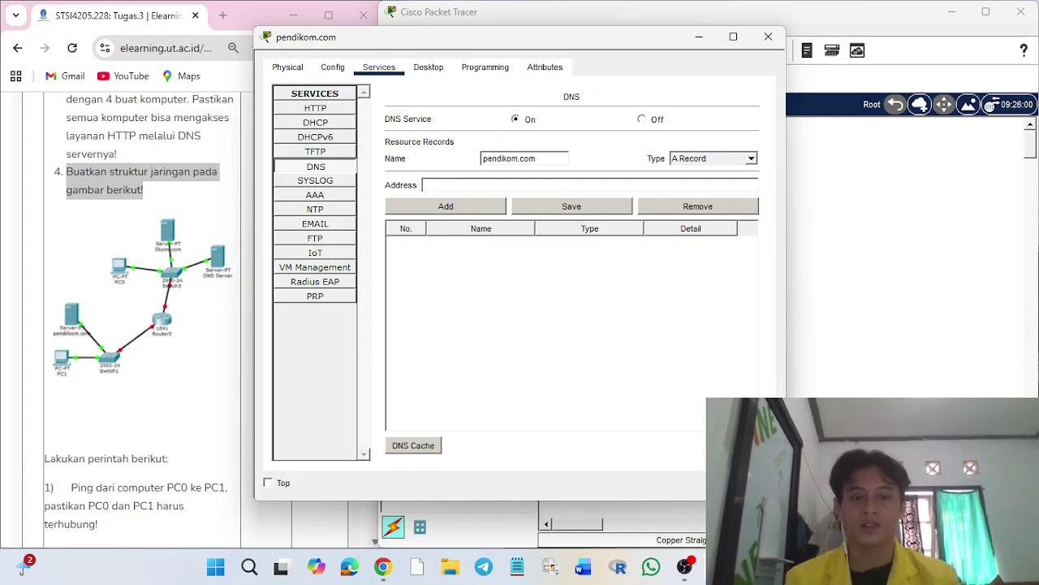
pyautogui.press('BackSpace')
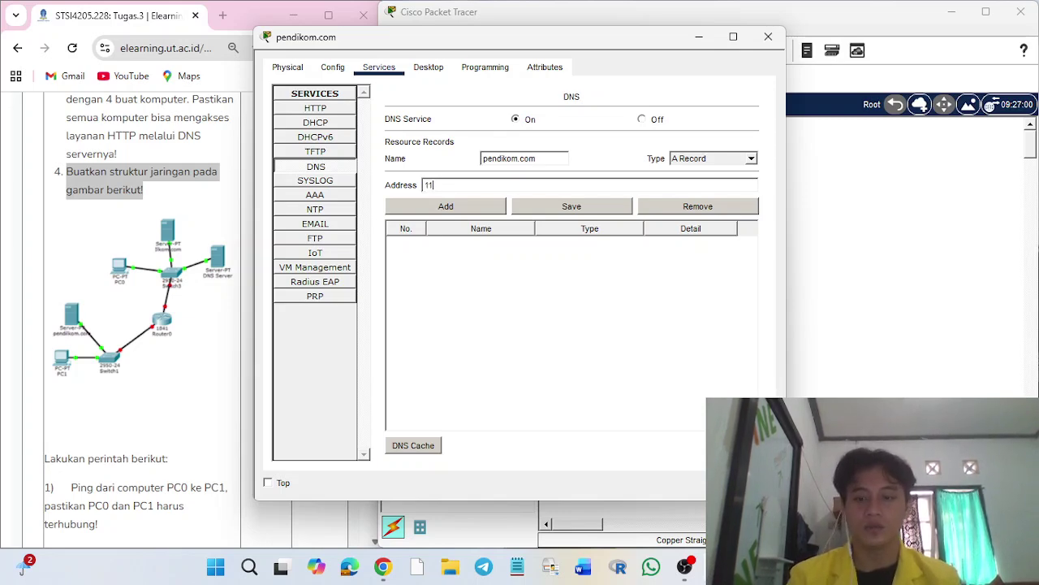
pyautogui.press('BackSpace')
pyautogui.write('2.2')
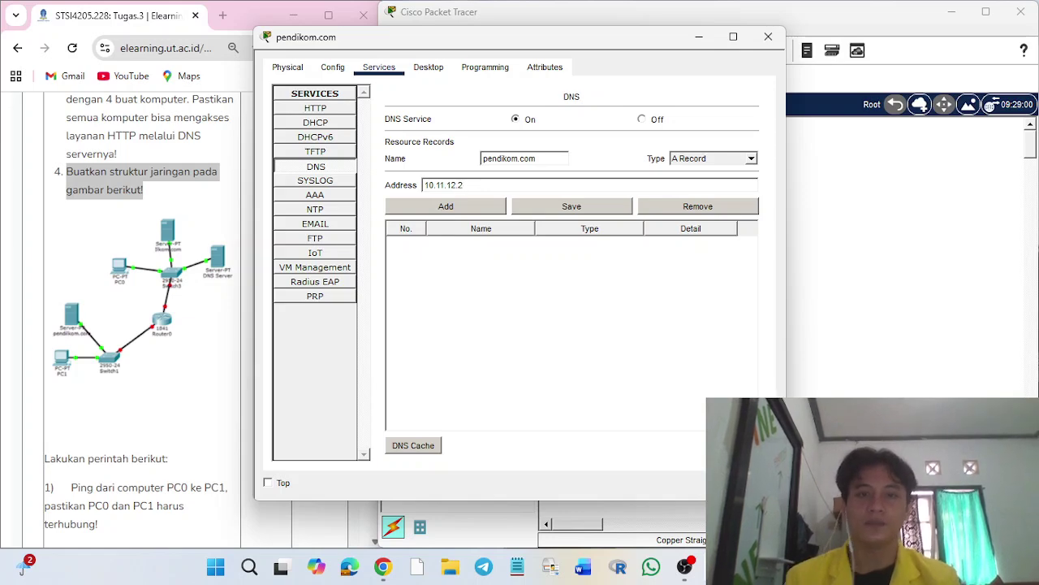
pyautogui.click(446, 207)
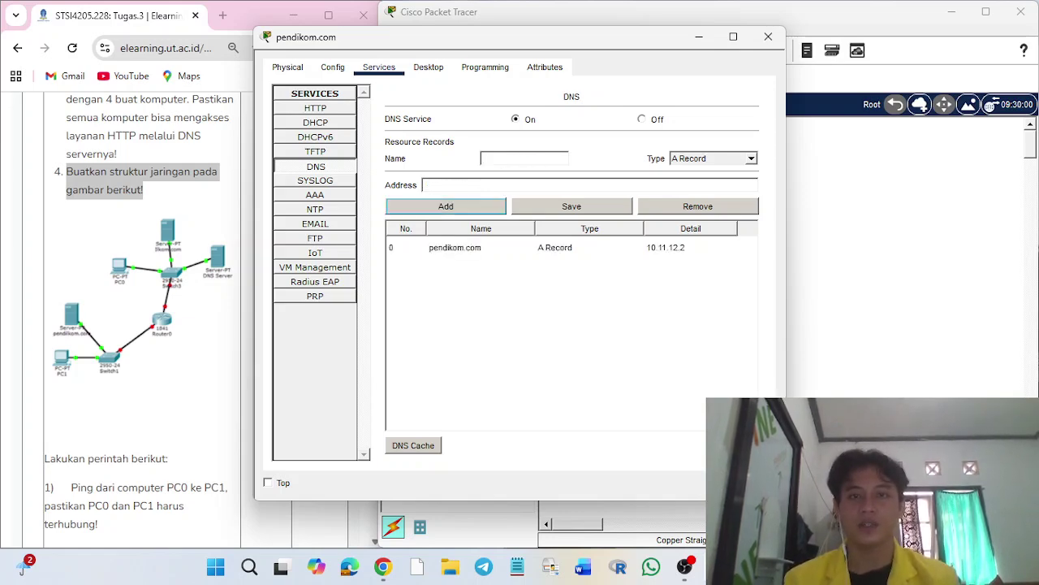
pyautogui.click(768, 37)
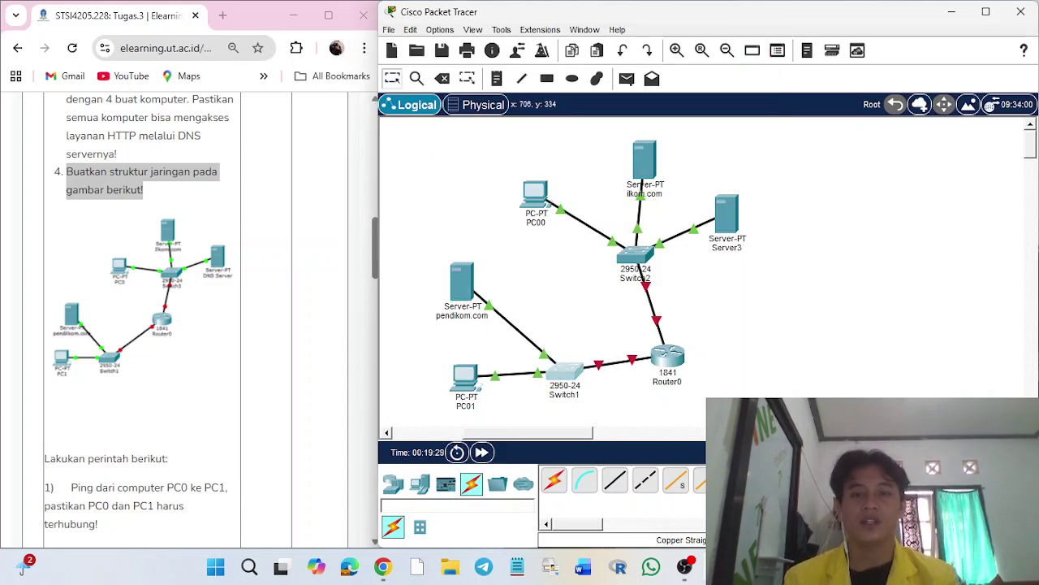
pyautogui.click(565, 369)
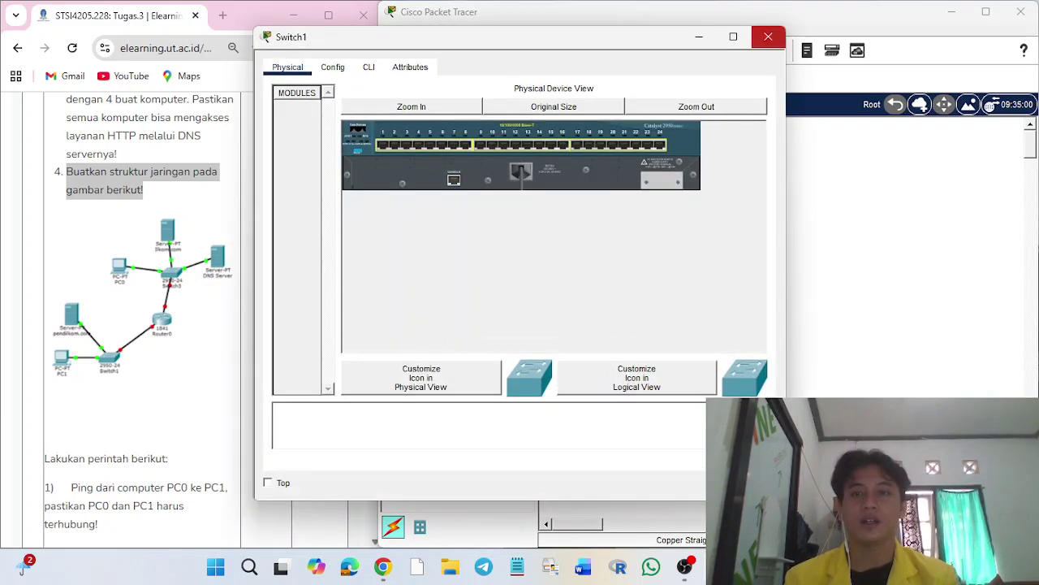
pyautogui.click(777, 38)
pyautogui.moveTo(471, 214); pyautogui.dragTo(509, 421)
pyautogui.moveTo(514, 126); pyautogui.dragTo(765, 272)
pyautogui.click(796, 235)
pyautogui.moveTo(516, 144); pyautogui.dragTo(751, 237)
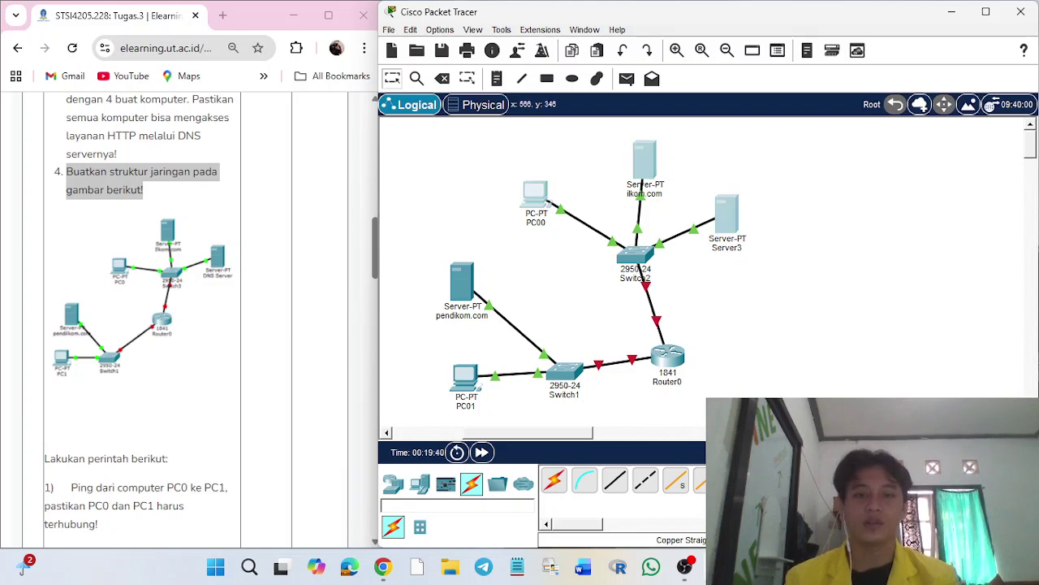
pyautogui.moveTo(723, 323)
pyautogui.mouseDown()
pyautogui.moveTo(626, 339)
pyautogui.moveTo(641, 372)
pyautogui.moveTo(621, 410)
pyautogui.moveTo(595, 419)
pyautogui.moveTo(606, 400)
pyautogui.mouseUp()
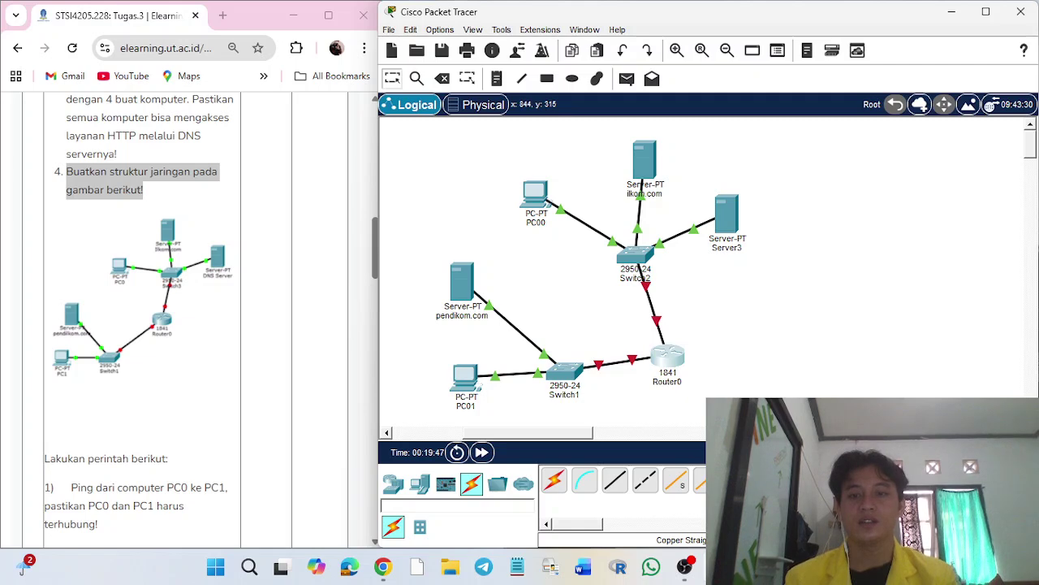
# Step: Turn on Router0's FastEthernet0/0 port and assign it the IPv4 address 10.11.12.10 with subnet mask 255.0.0.0
pyautogui.click(667, 357)
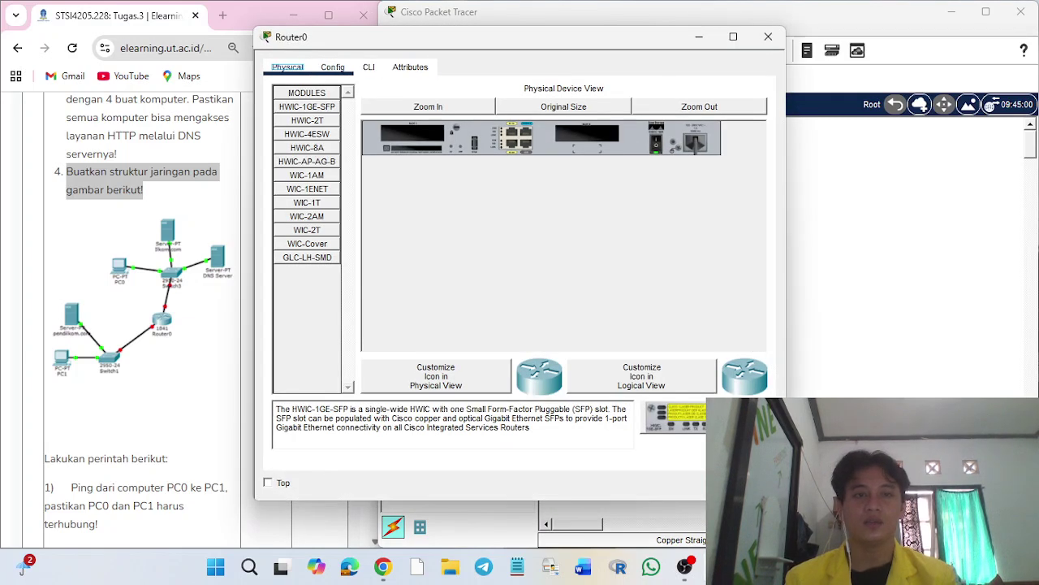
pyautogui.scroll(-3, 138, 317)
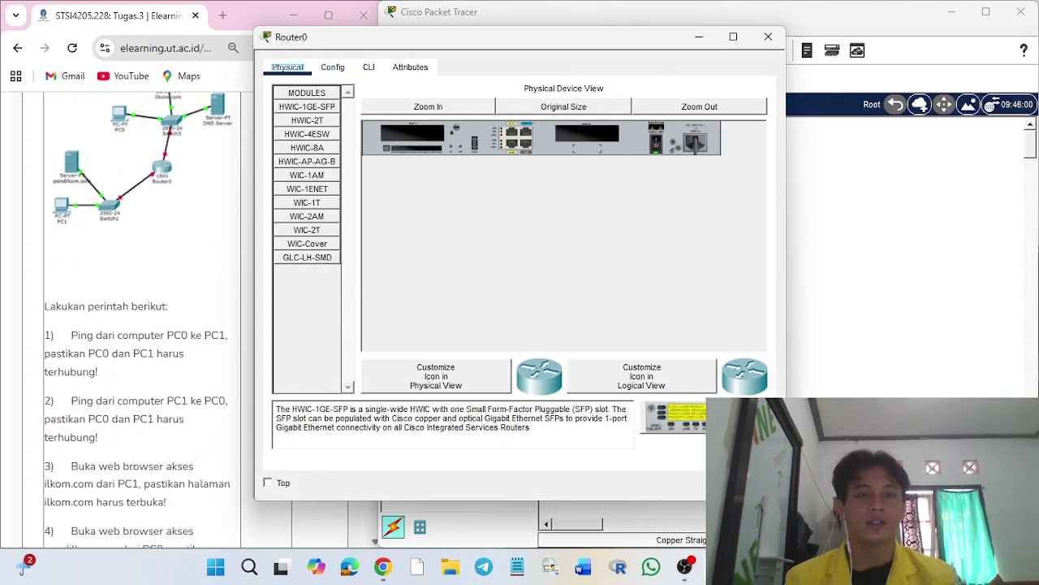
pyautogui.click(332, 66)
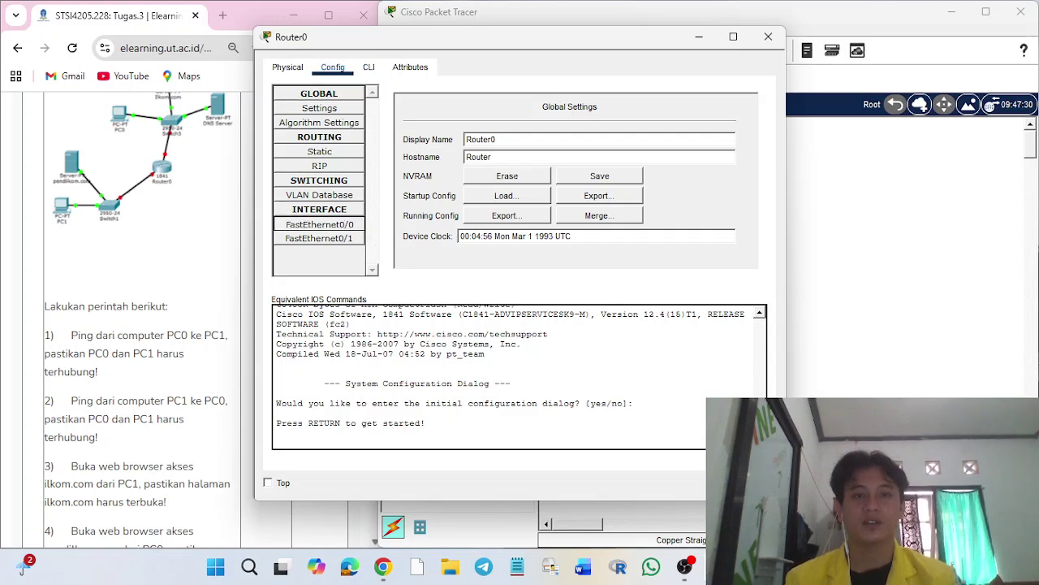
pyautogui.click(319, 223)
pyautogui.hotkey('alt', 'Tab')
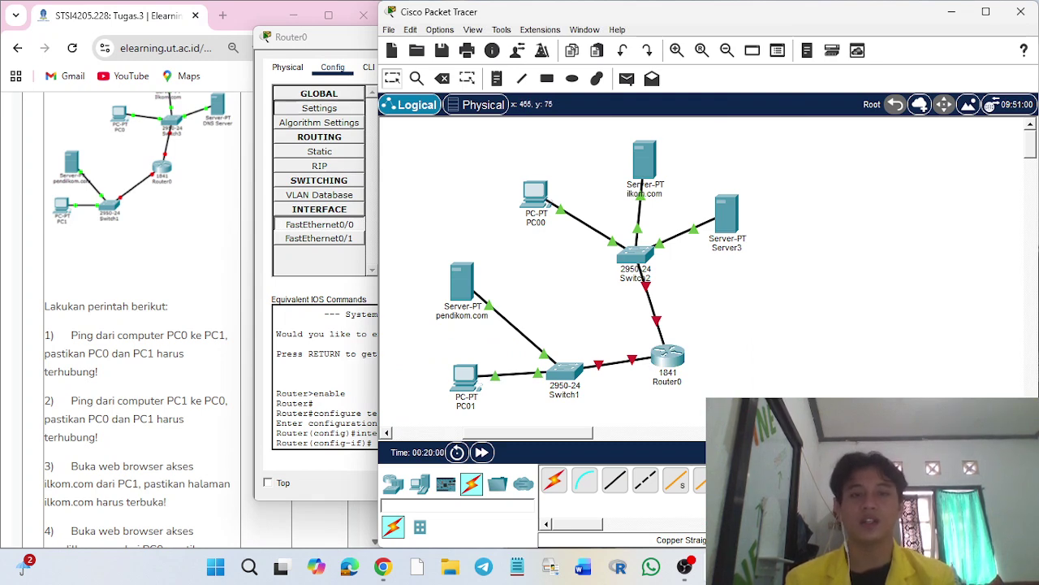
pyautogui.hotkey('alt', 'Tab')
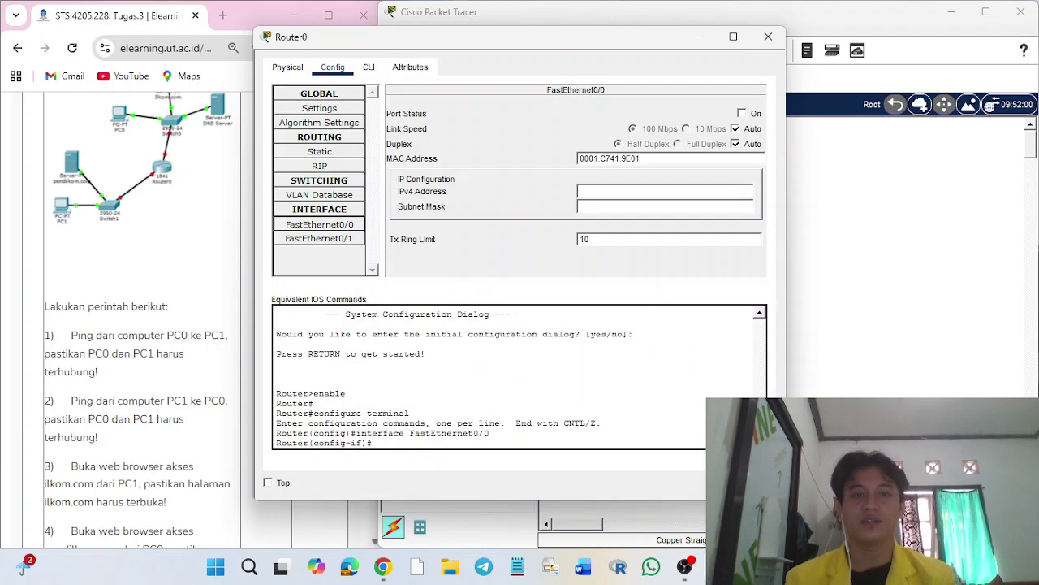
pyautogui.hotkey('alt', 'Tab')
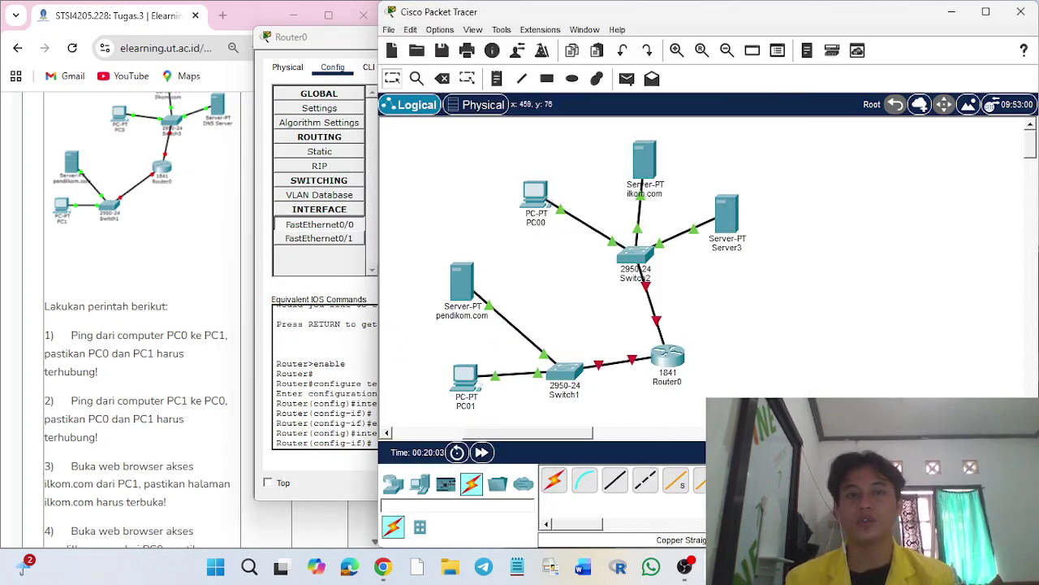
pyautogui.hotkey('alt', 'Tab')
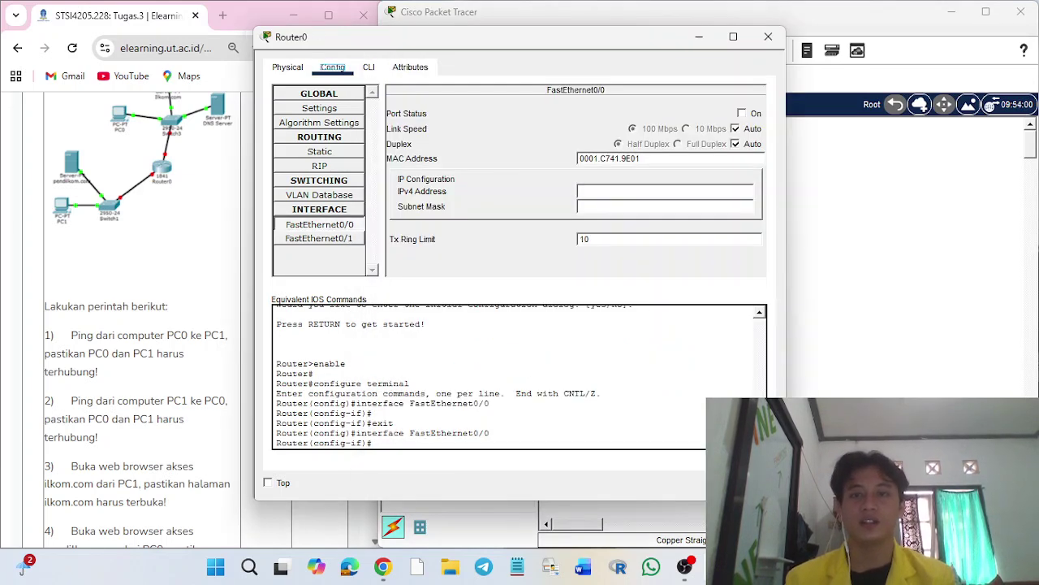
pyautogui.click(742, 113)
pyautogui.click(617, 190)
pyautogui.write('1')
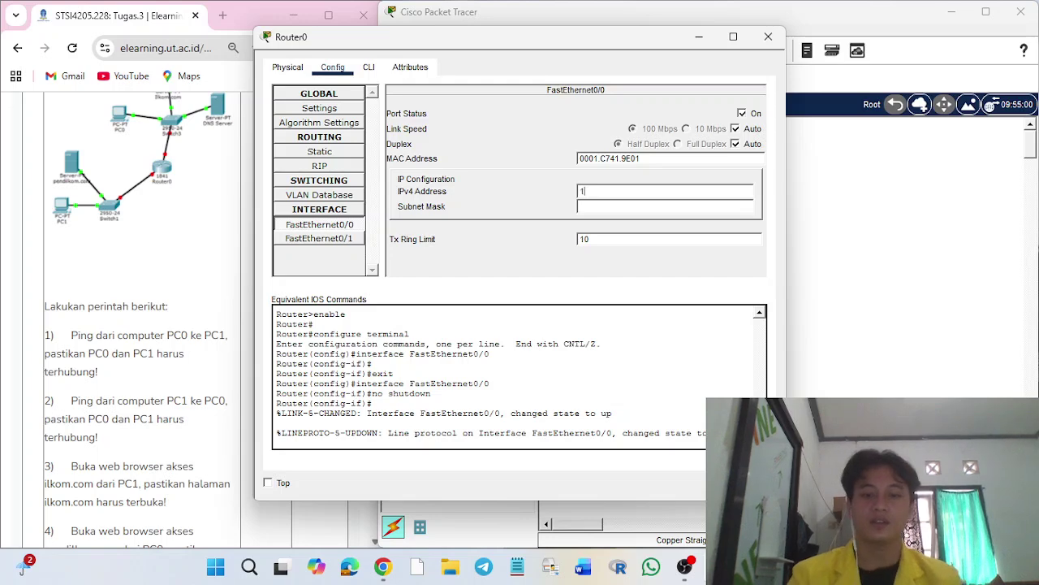
pyautogui.write('0.11.12.1')
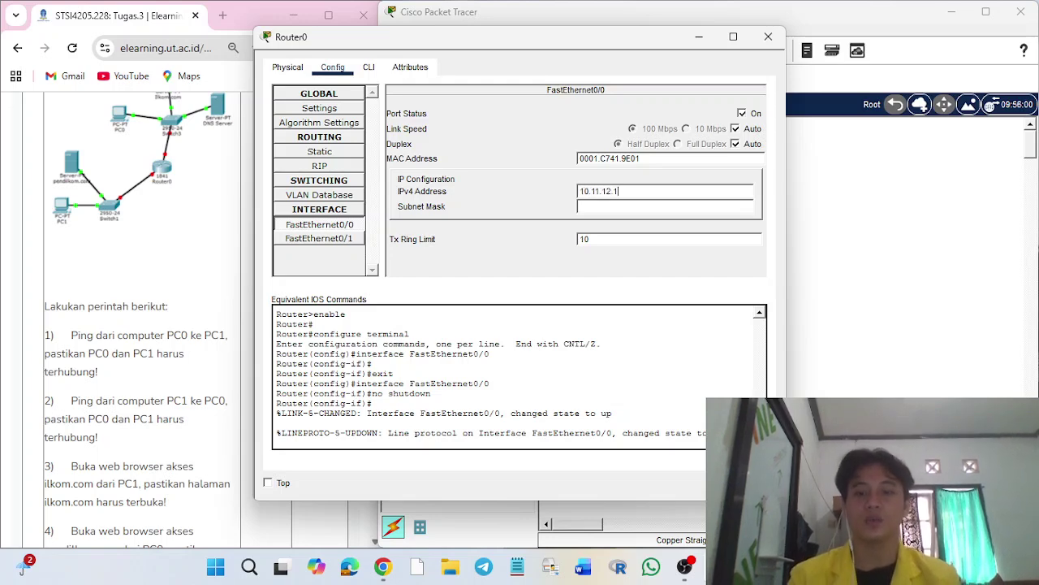
pyautogui.write('0')
pyautogui.press('Tab')
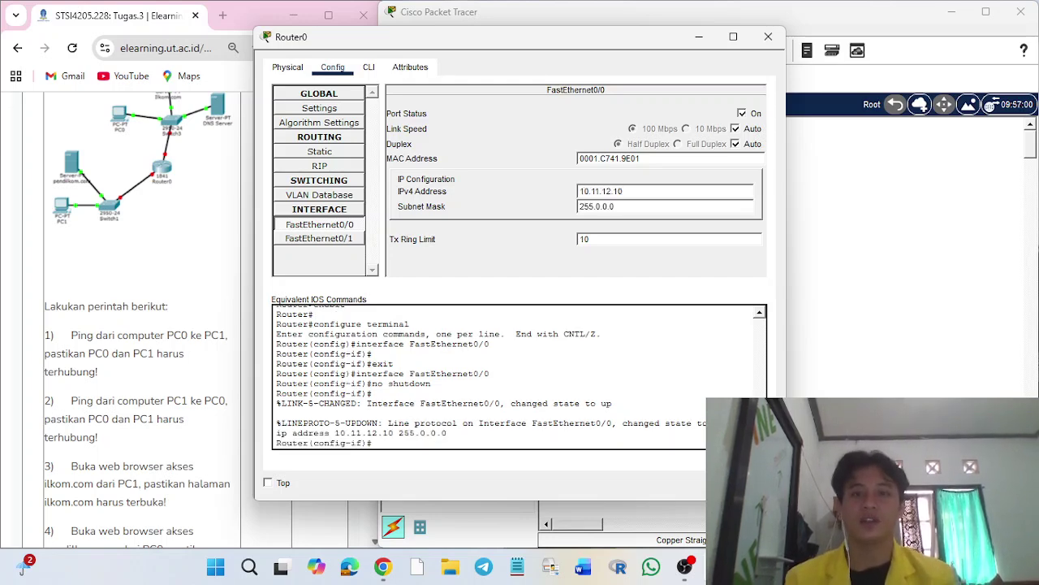
# Step: Turn on Router0's FastEthernet0/1 port and assign it the IPv4 address 192.168.2.10 with subnet mask 255.255.255.0
pyautogui.click(319, 238)
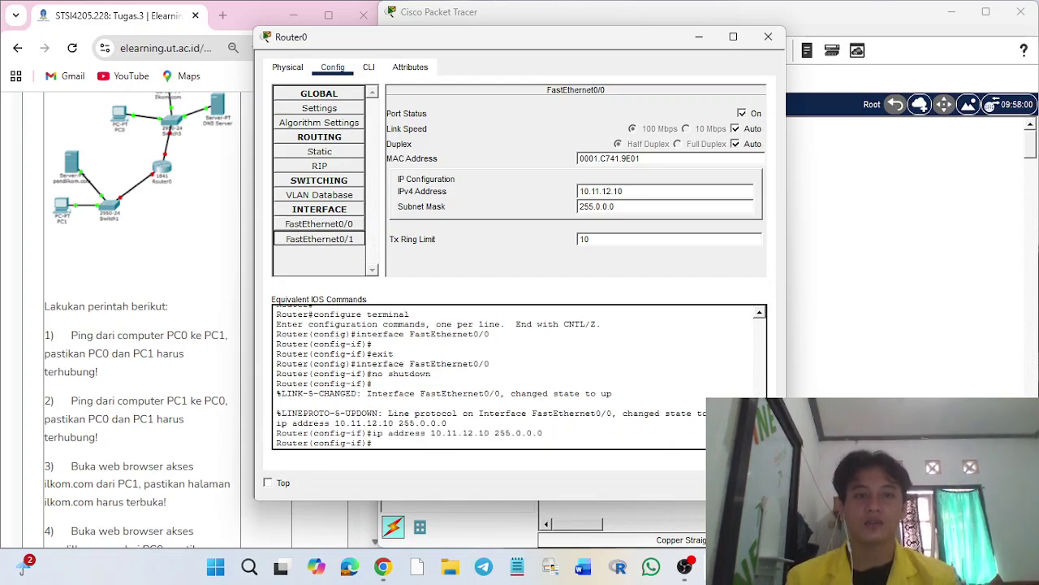
pyautogui.click(742, 114)
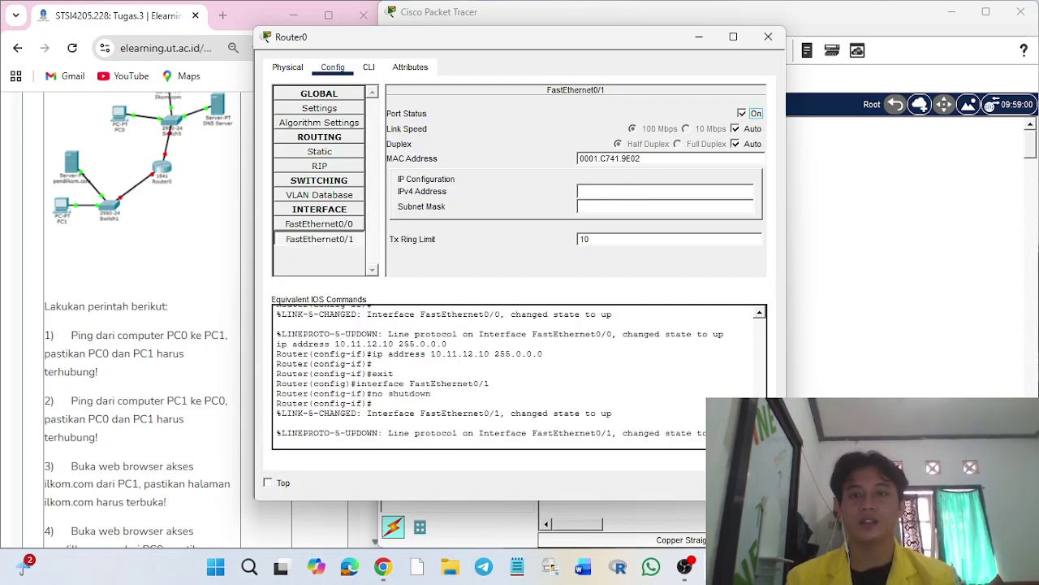
pyautogui.click(852, 193)
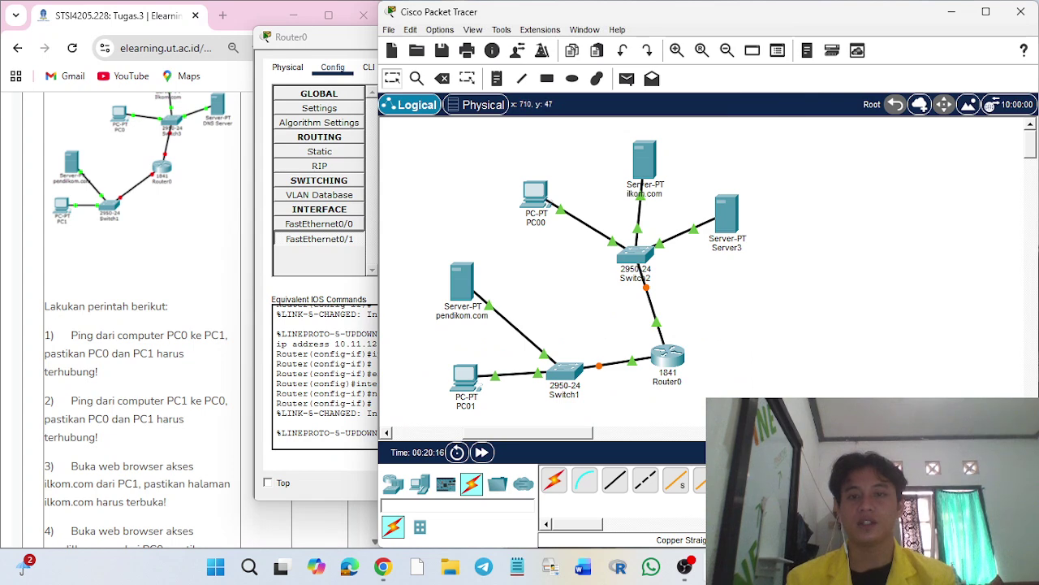
pyautogui.click(318, 37)
pyautogui.click(629, 191)
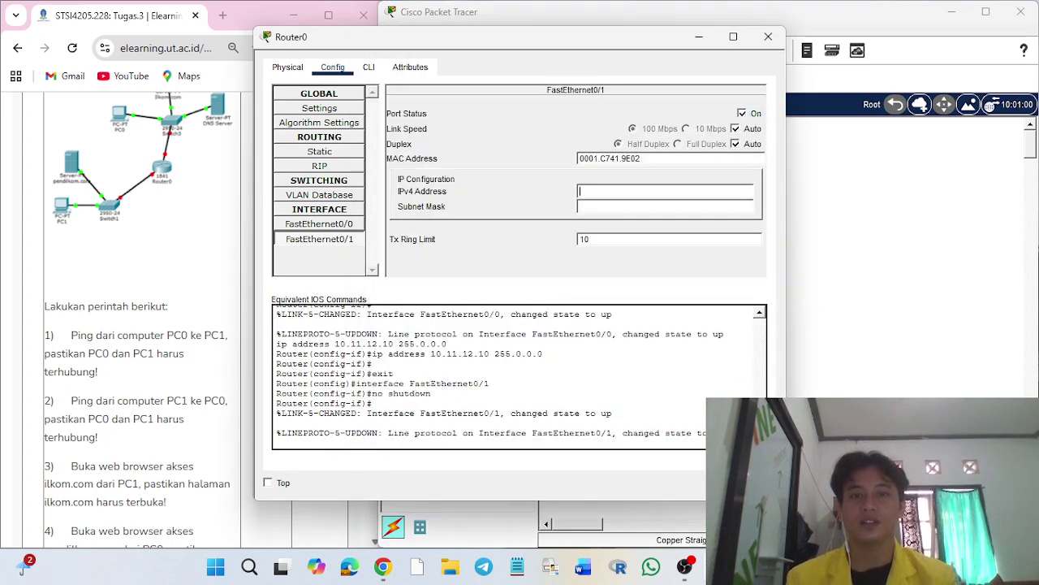
pyautogui.write('192.168.2.')
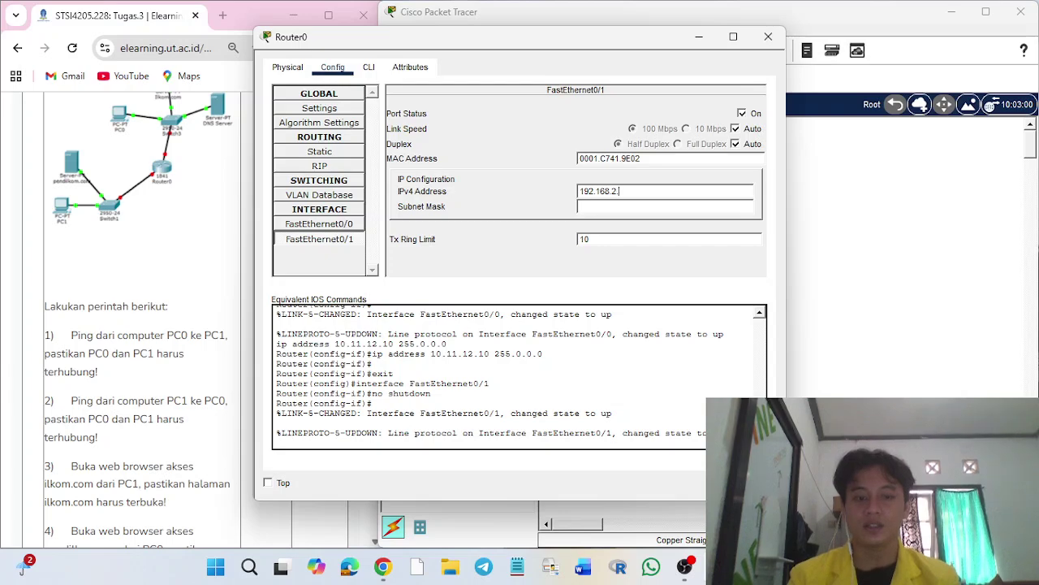
pyautogui.write('10')
pyautogui.press('Tab')
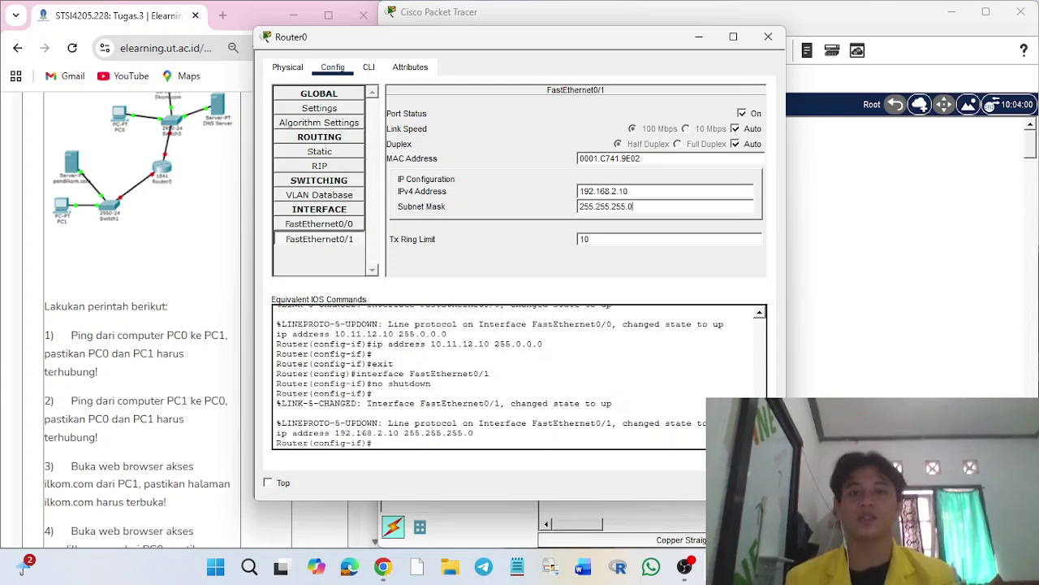
pyautogui.click(768, 36)
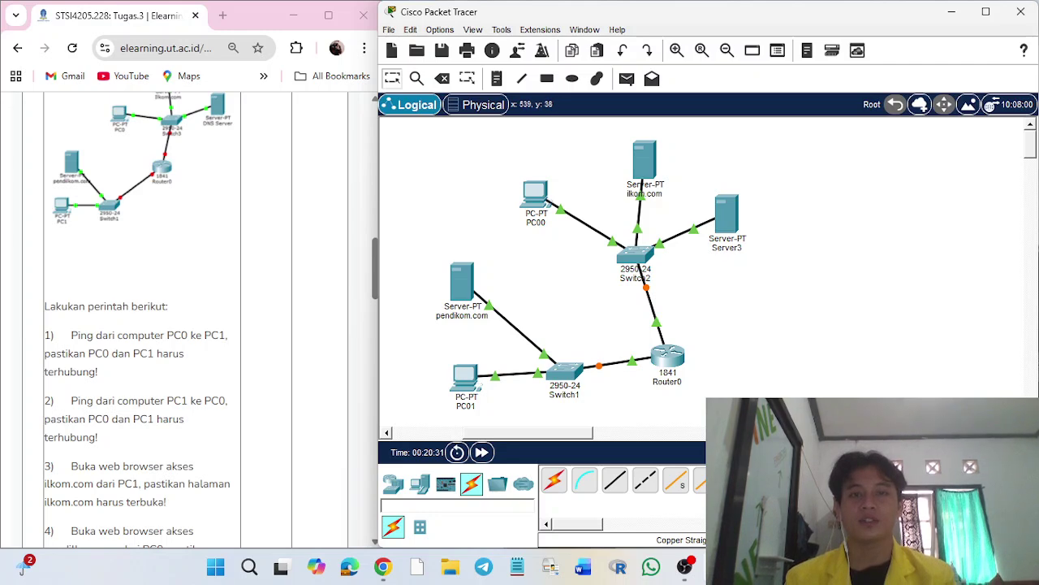
# Step: Inspect Router0's routing table to check the networks attached to its two FastEthernet ports
pyautogui.click(417, 79)
pyautogui.click(667, 355)
pyautogui.click(703, 369)
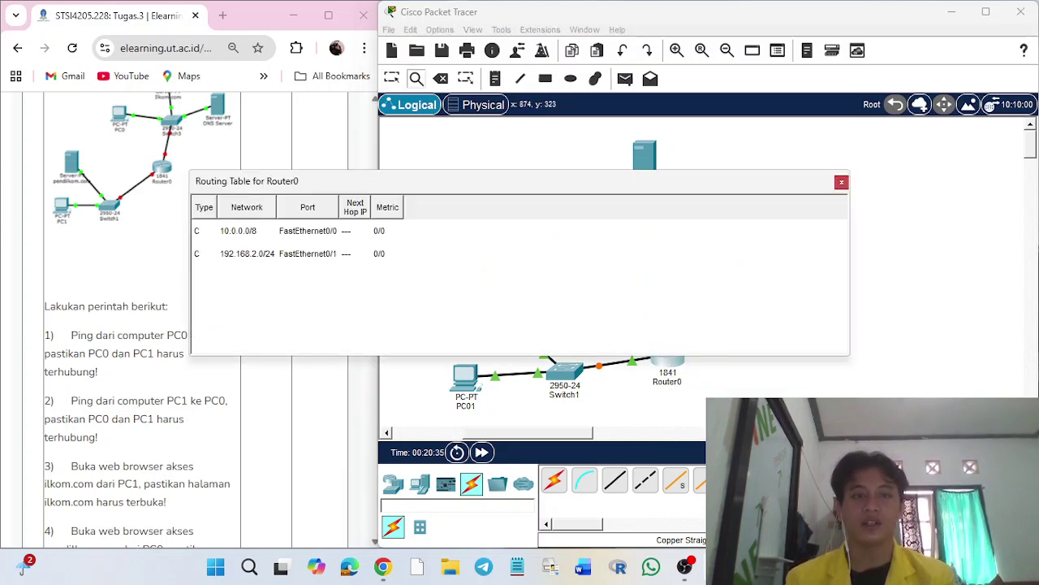
pyautogui.click(244, 230)
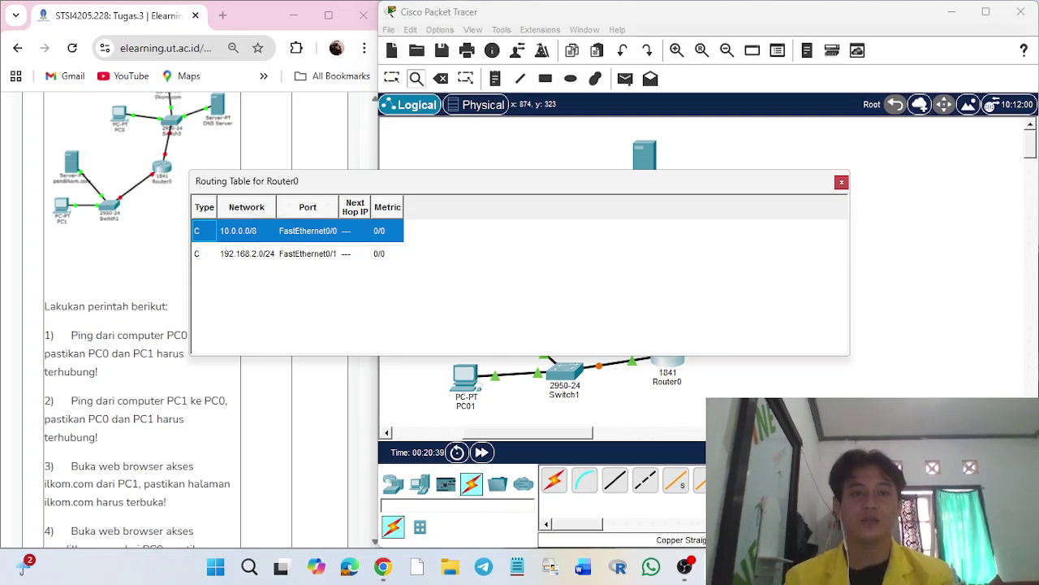
pyautogui.moveTo(554, 175); pyautogui.dragTo(492, 86)
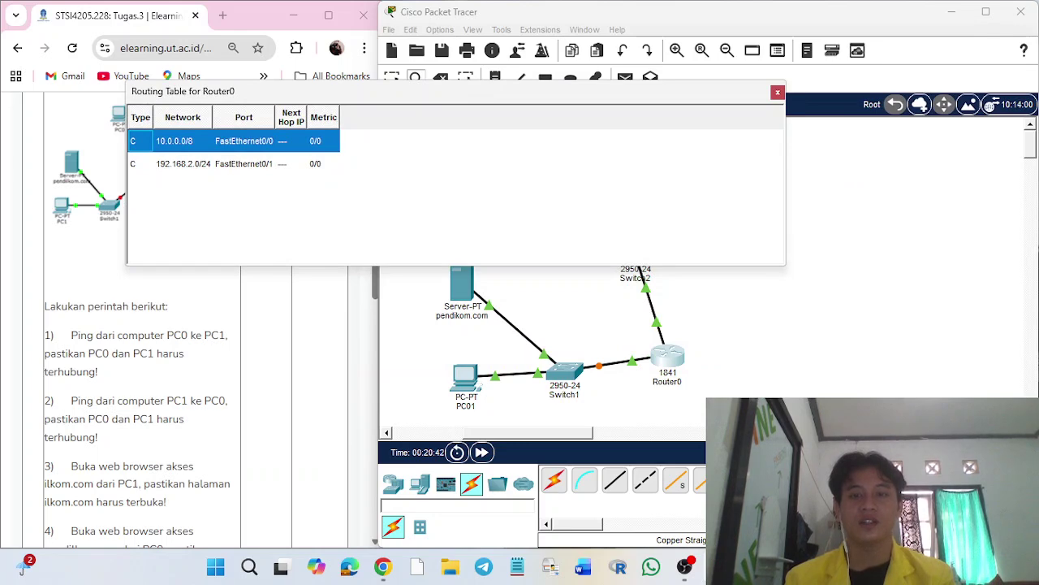
pyautogui.click(173, 140)
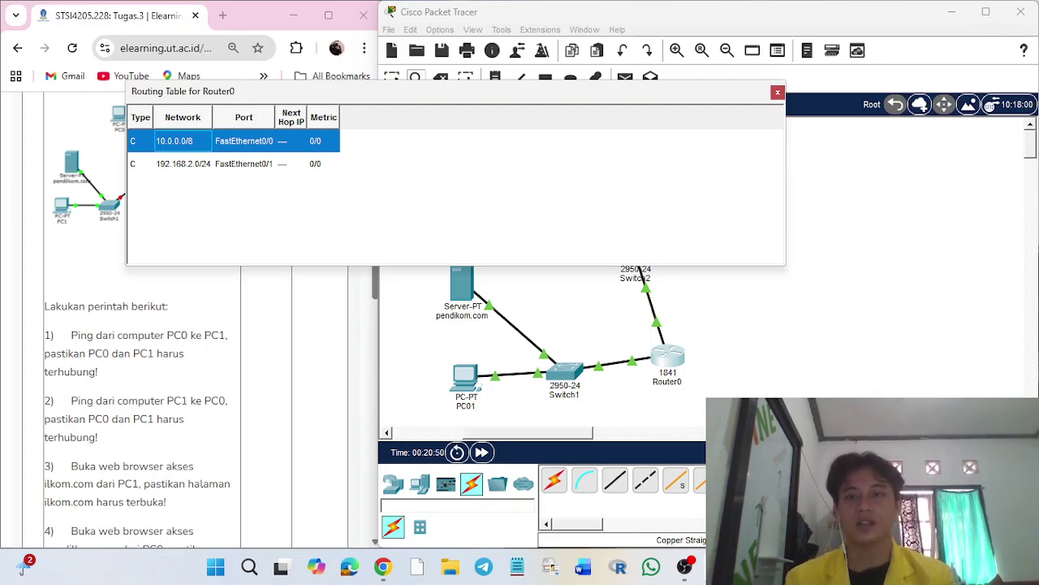
pyautogui.click(777, 92)
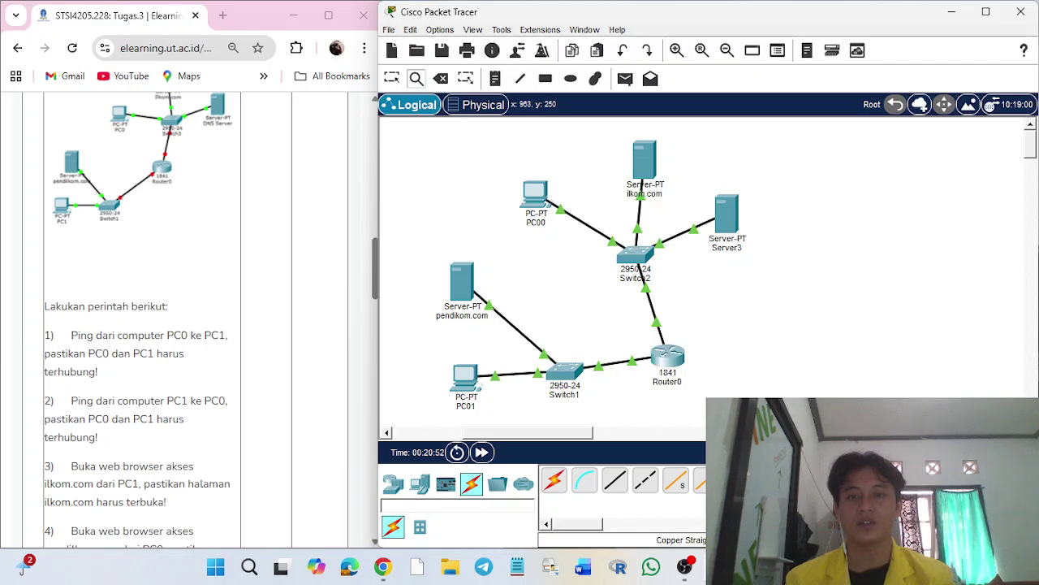
# Step: Ping 10.11.12.1 from PC00's command prompt to test the connection to PC01
pyautogui.scroll(-1, 163, 317)
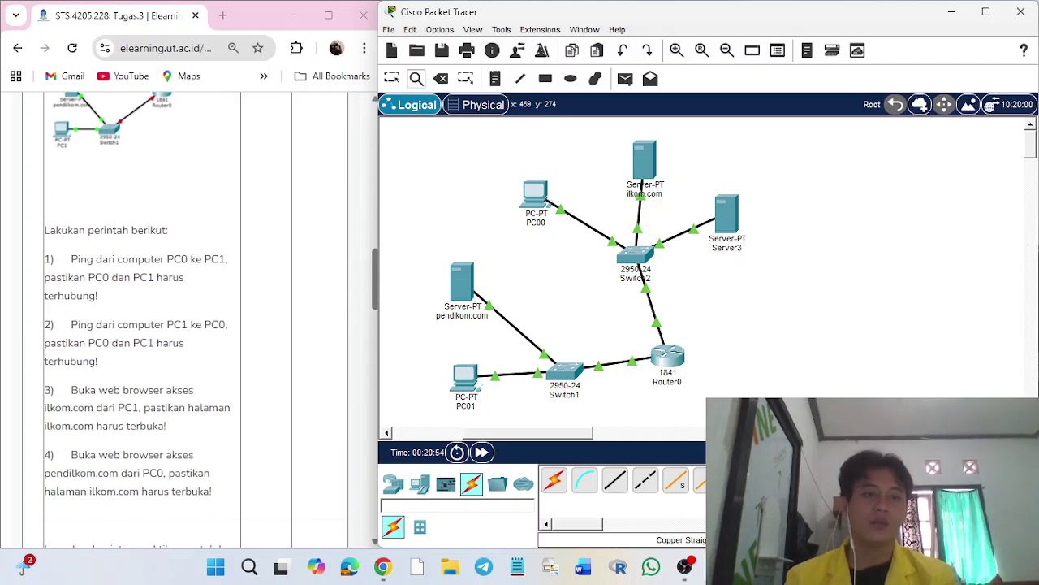
pyautogui.click(183, 260)
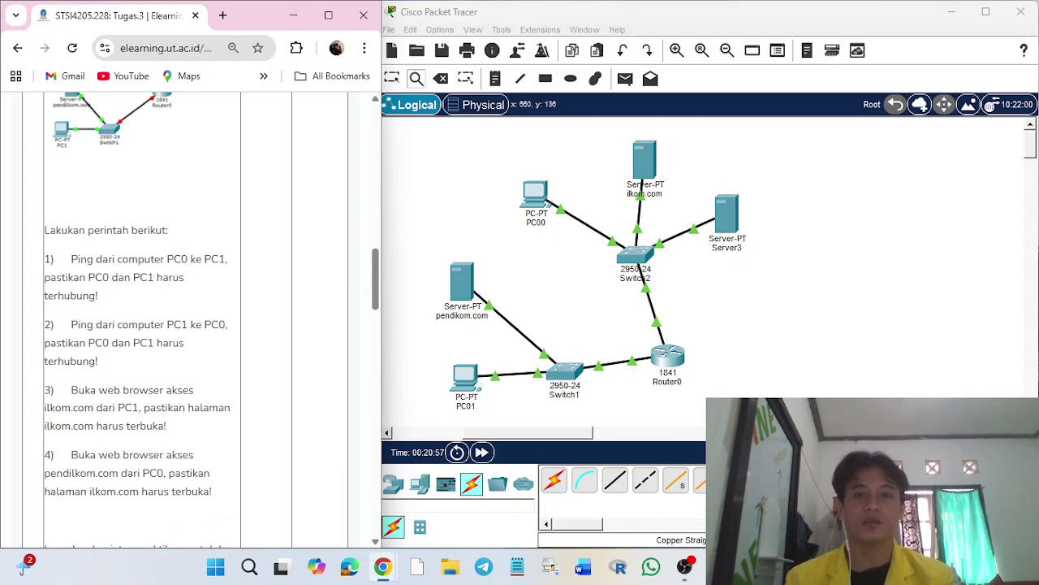
pyautogui.hotkey('alt', 'Tab')
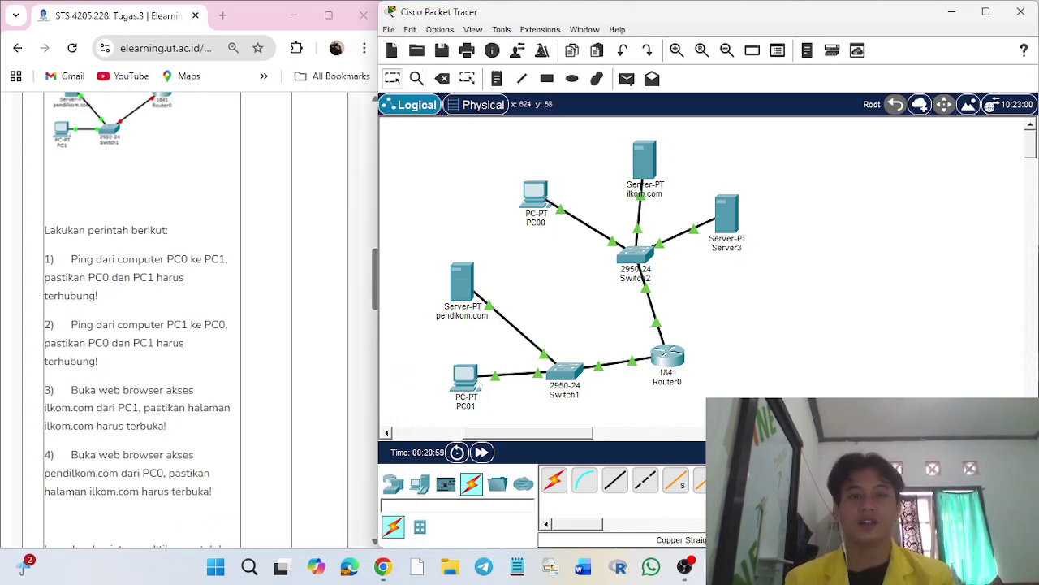
pyautogui.click(535, 193)
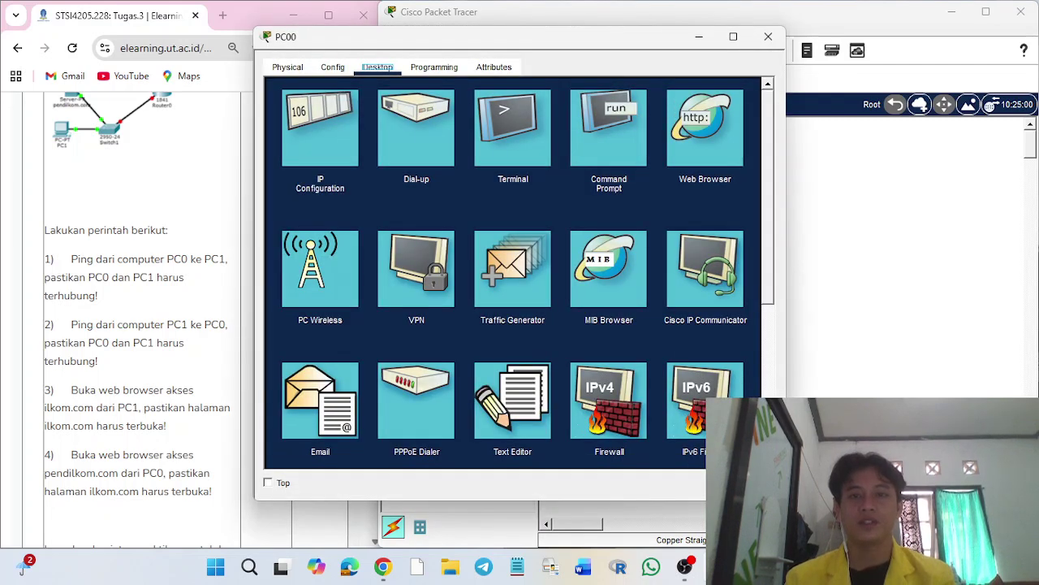
pyautogui.click(609, 128)
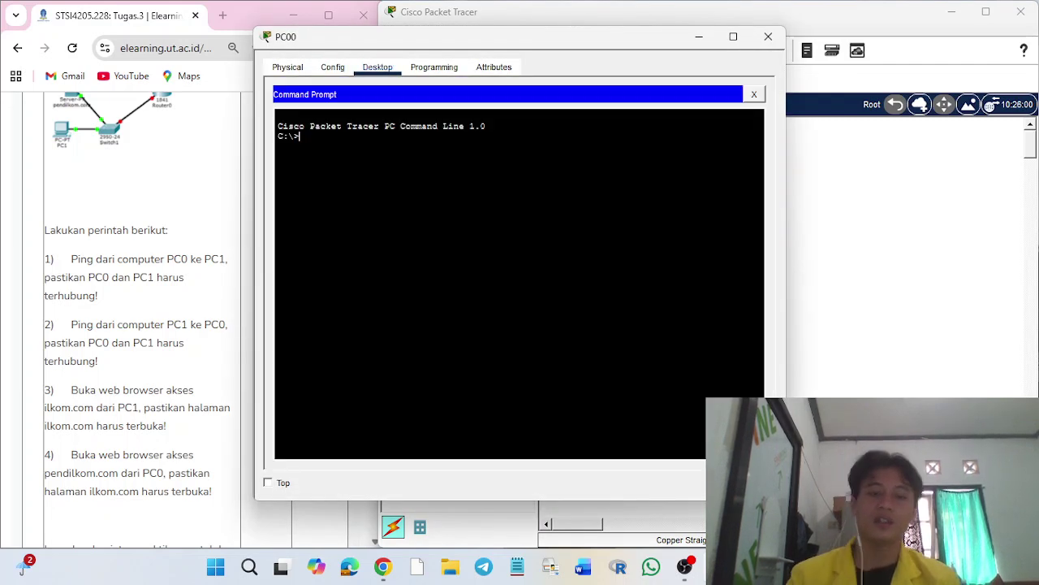
pyautogui.write('ping')
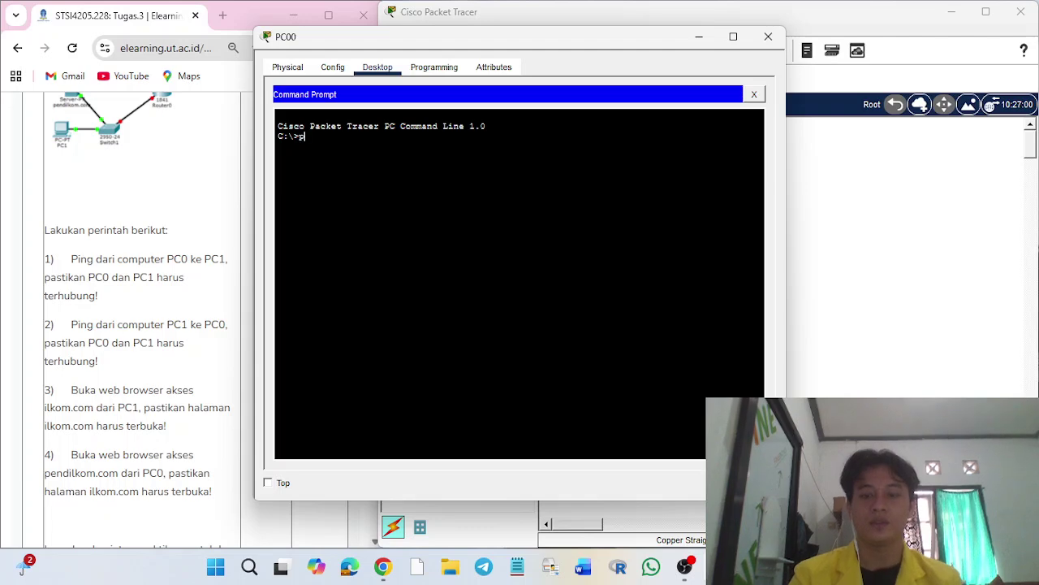
pyautogui.write(' 10.1')
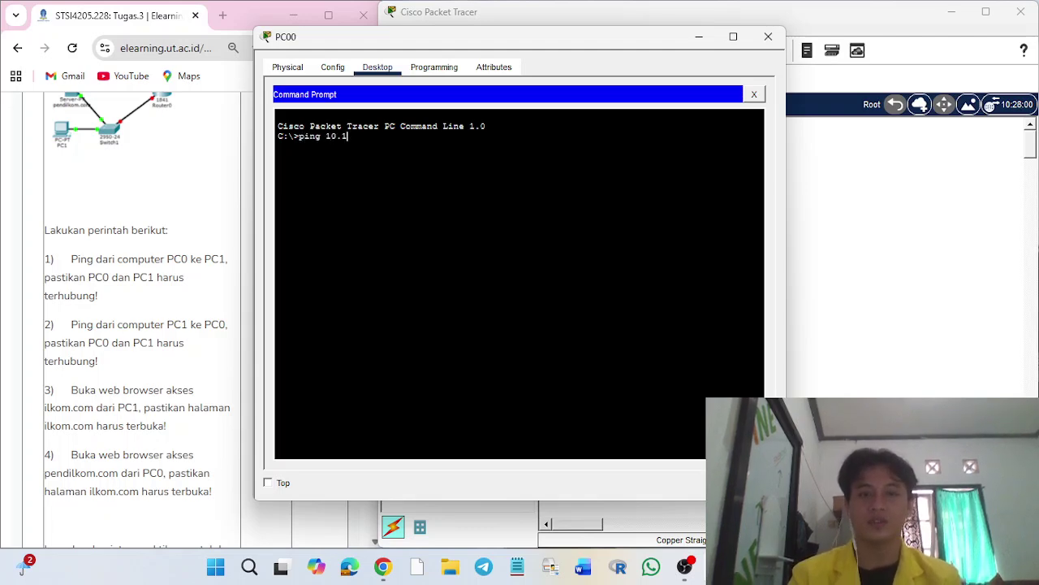
pyautogui.write('1.12.1')
pyautogui.press('Return')
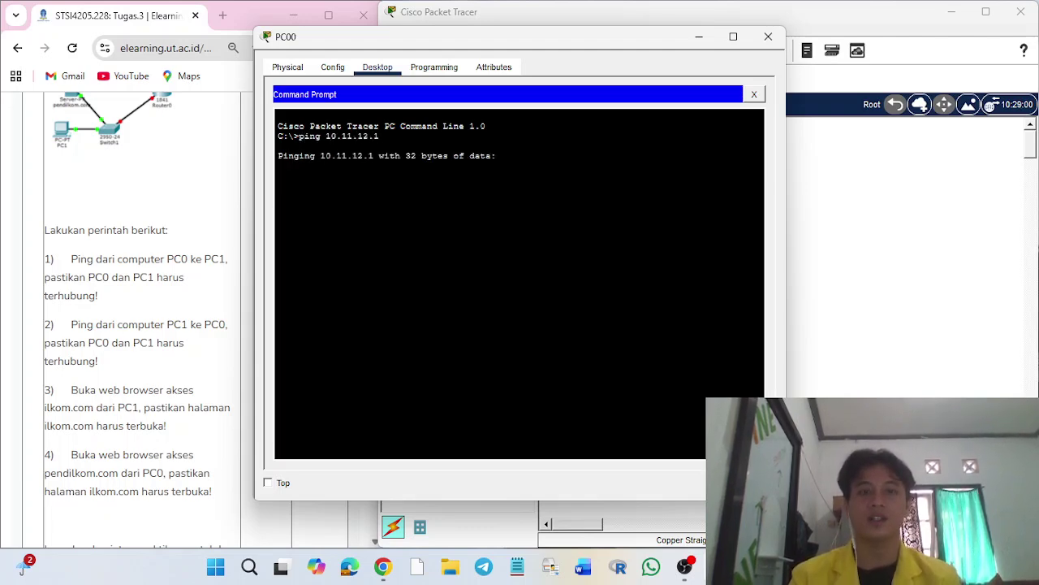
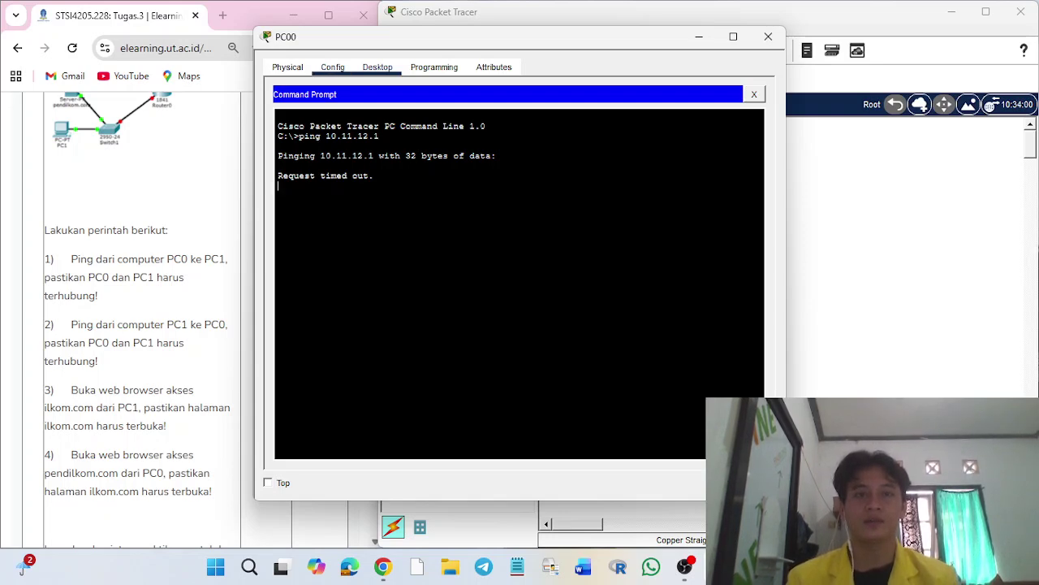
# Step: Check PC00's default gateway and its IPv4 address settings
pyautogui.click(333, 67)
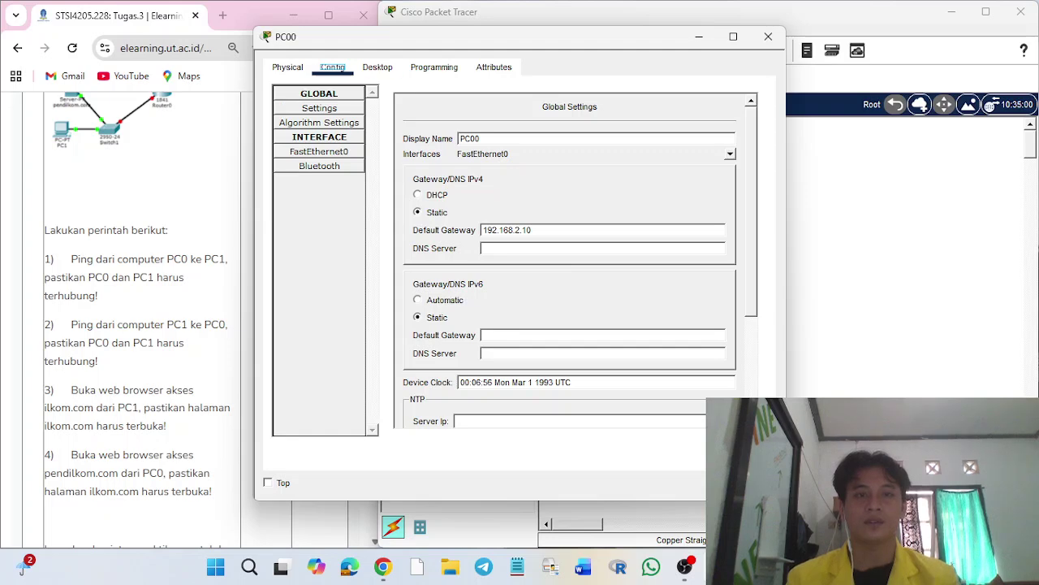
pyautogui.click(377, 68)
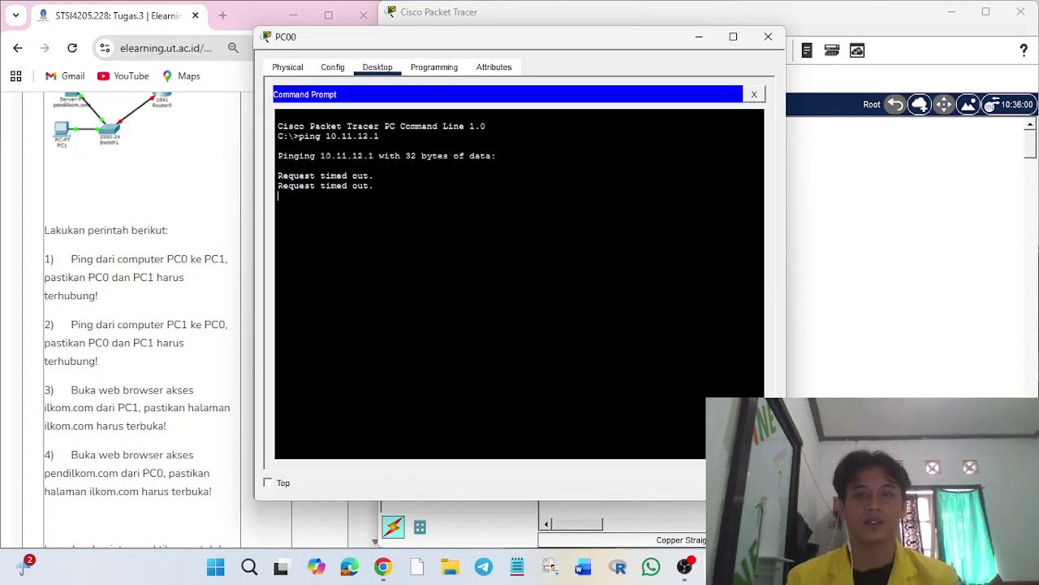
pyautogui.click(754, 94)
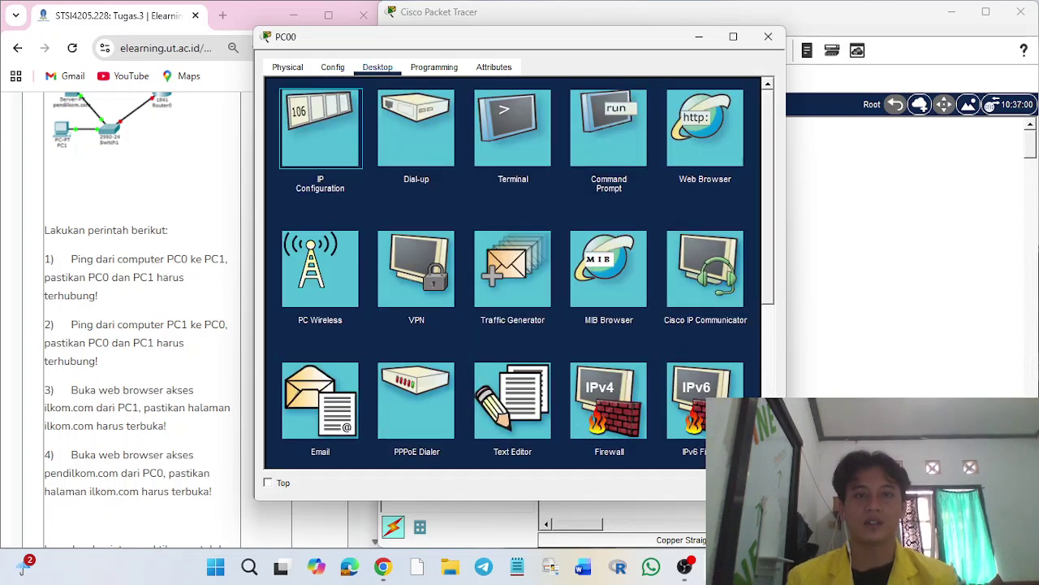
pyautogui.click(321, 122)
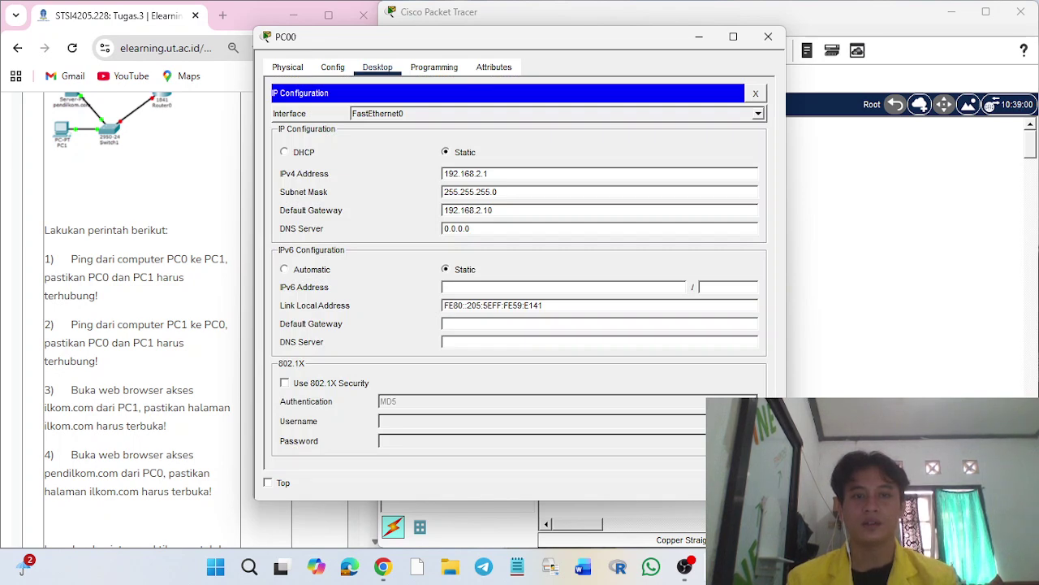
# Step: Compare the IPv4 address and subnet mask settings of Router0's FastEthernet0/0 and FastEthernet0/1 ports
pyautogui.click(755, 93)
pyautogui.click(832, 256)
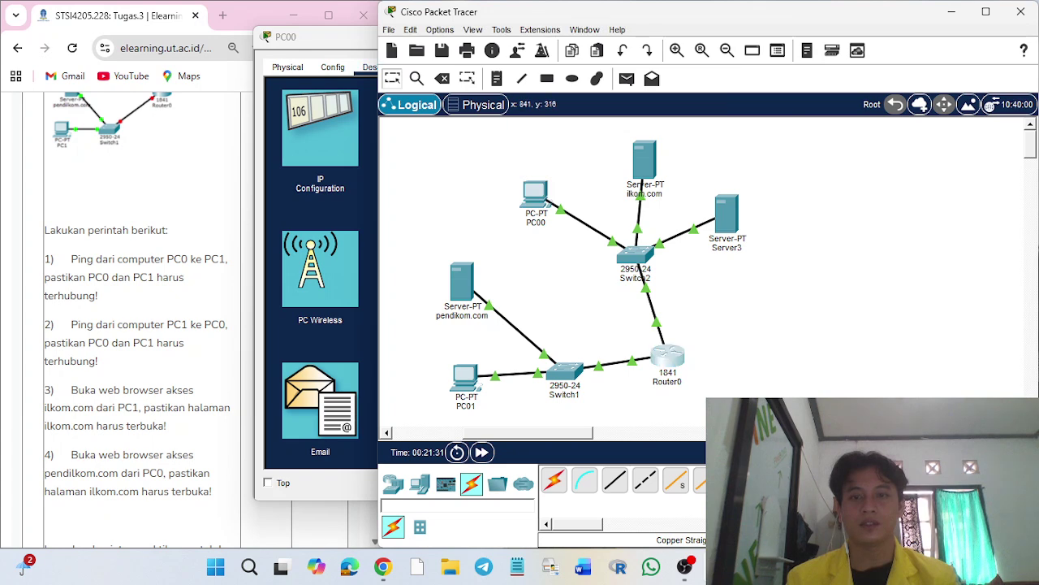
pyautogui.click(668, 356)
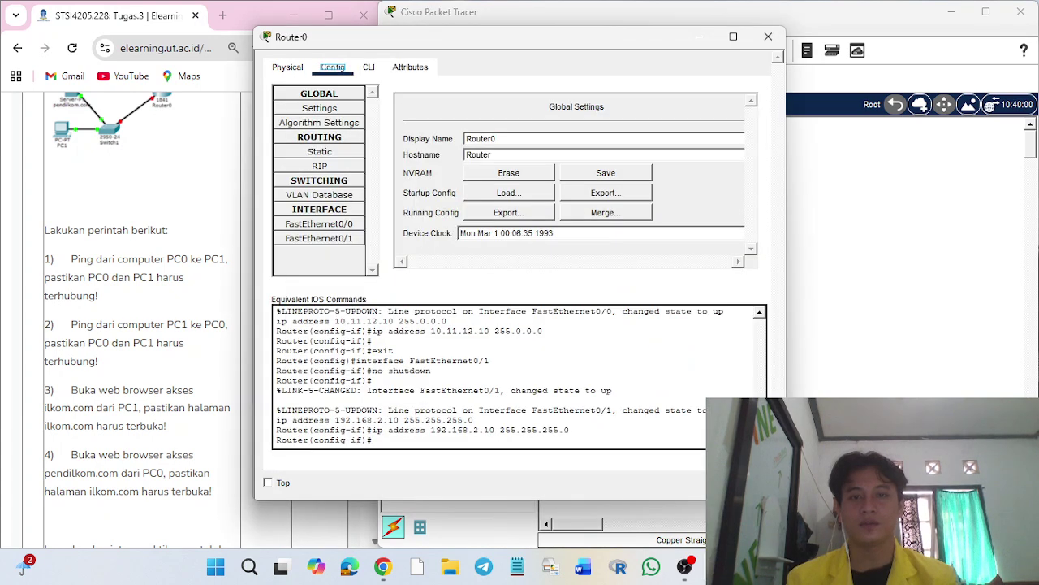
pyautogui.click(319, 224)
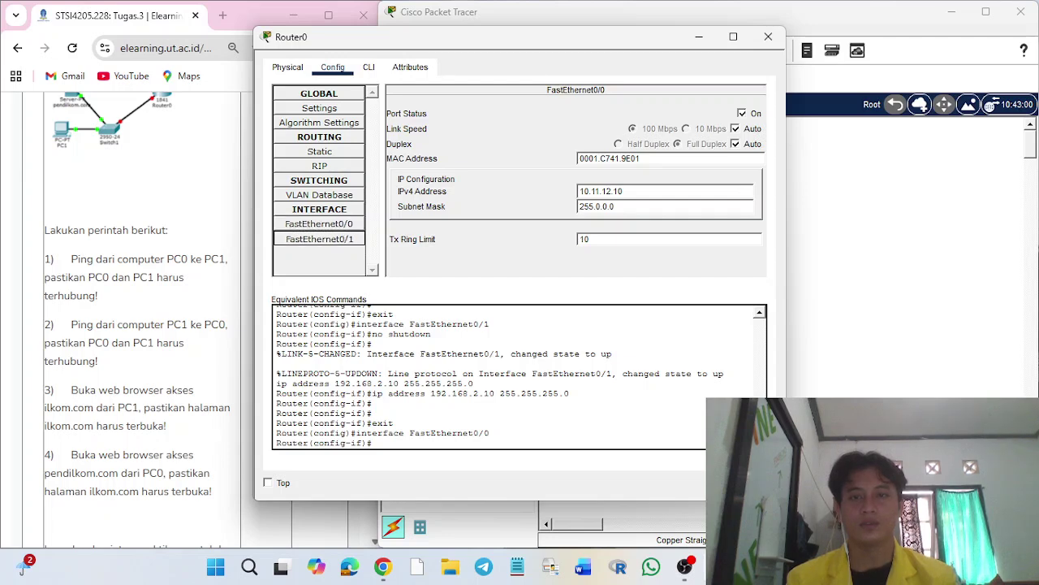
pyautogui.click(319, 239)
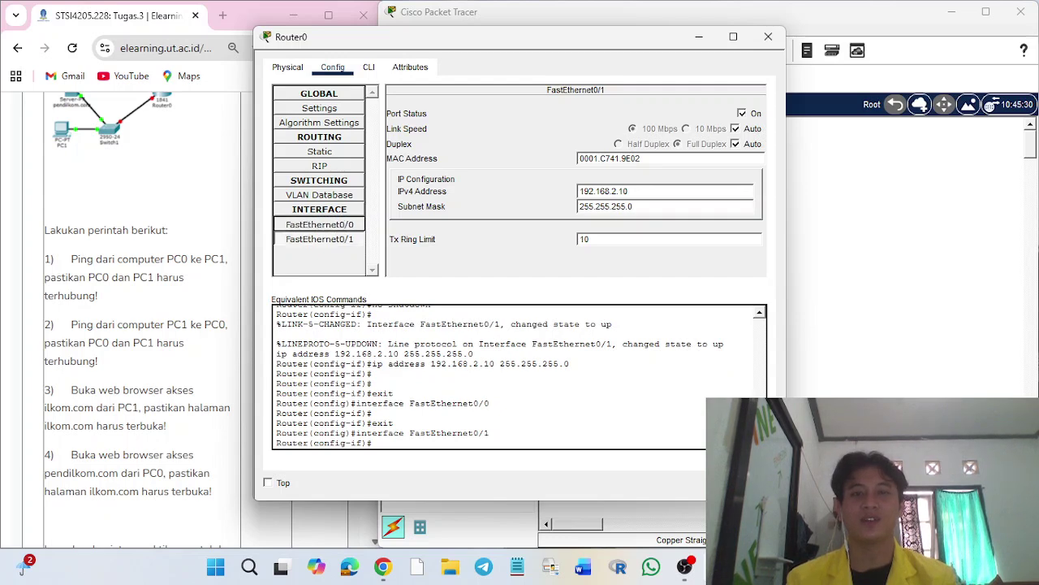
pyautogui.click(319, 224)
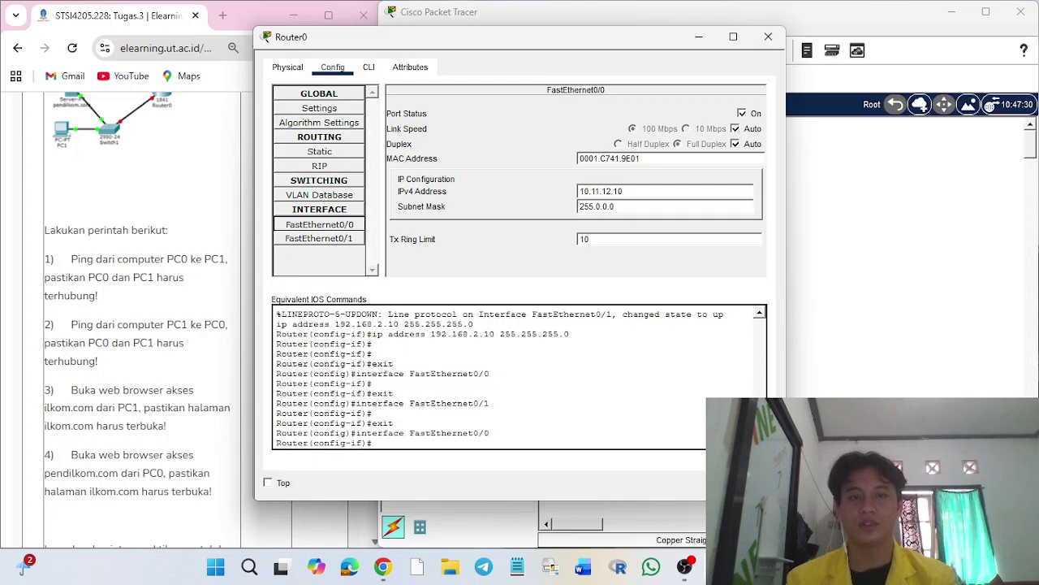
pyautogui.click(319, 238)
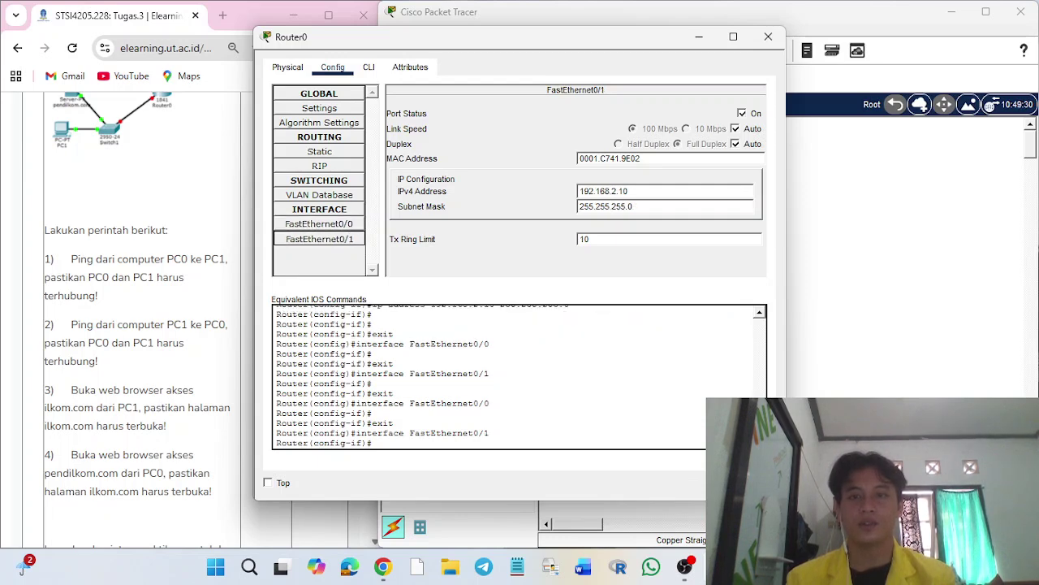
pyautogui.click(768, 37)
# Step: Recheck PC00's IPv4 address, subnet mask and default gateway against the router's settings
pyautogui.click(535, 194)
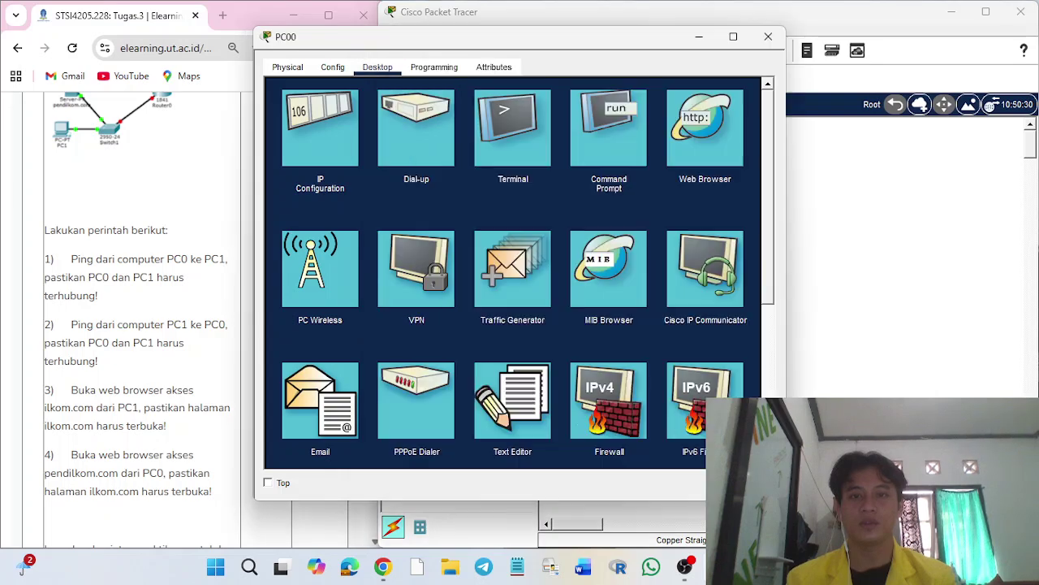
pyautogui.click(320, 128)
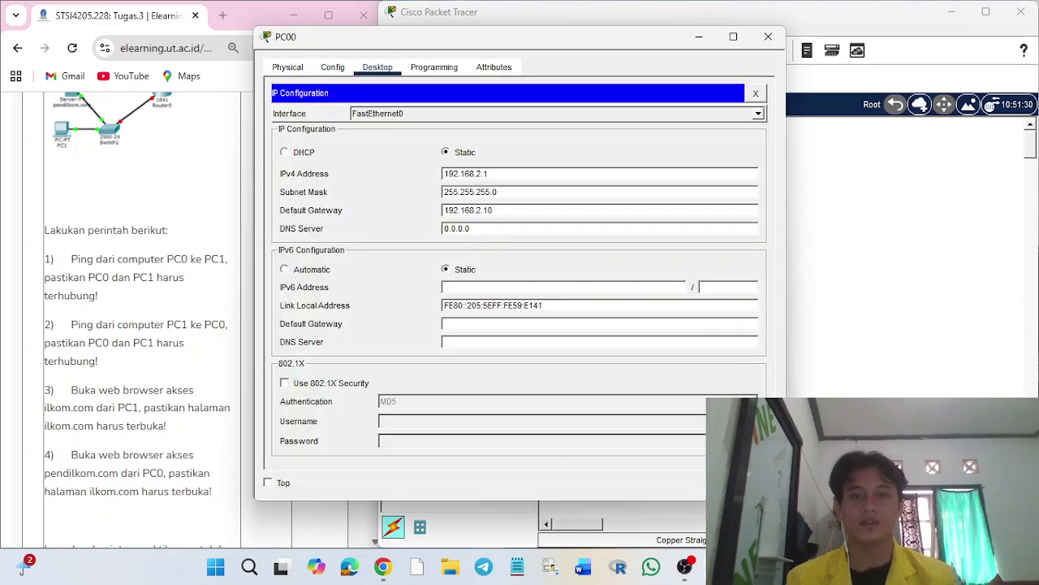
pyautogui.click(768, 36)
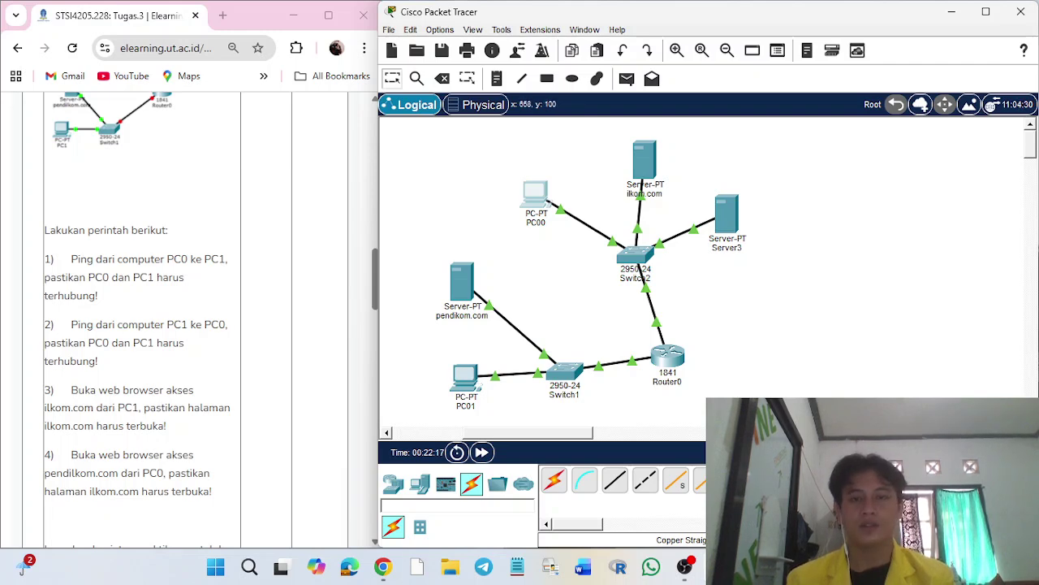
# Step: Enter the command for another ping to 10.11.12.1 in PC00's command prompt
pyautogui.doubleClick(535, 195)
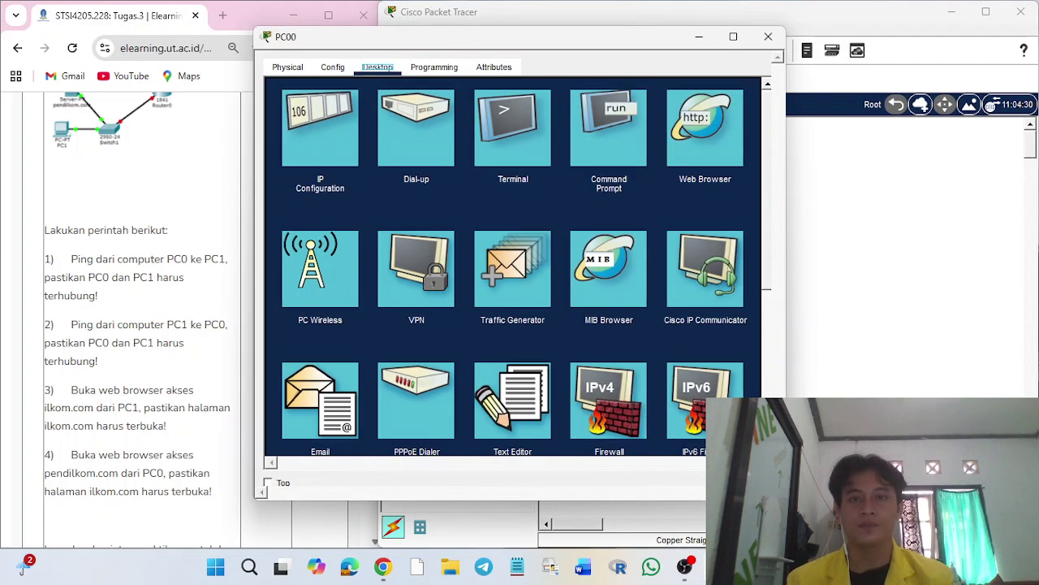
pyautogui.click(608, 138)
pyautogui.write('ping 10.11.12.1')
pyautogui.press('Return')
pyautogui.press('Up')
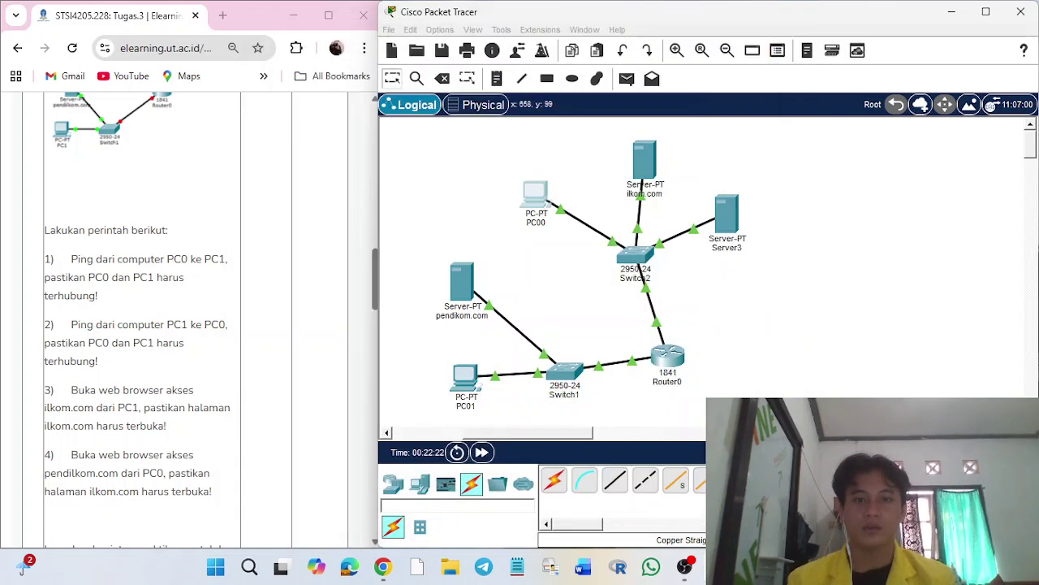
pyautogui.click(768, 37)
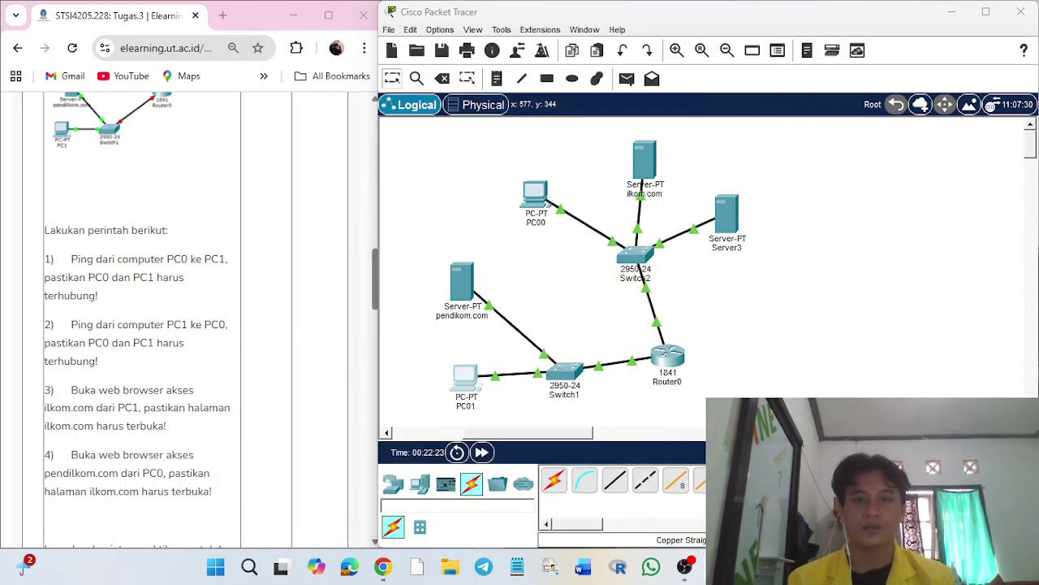
# Step: Check the IPv4 address and default gateway in PC01's IP configuration
pyautogui.doubleClick(465, 375)
pyautogui.click(378, 67)
pyautogui.click(320, 127)
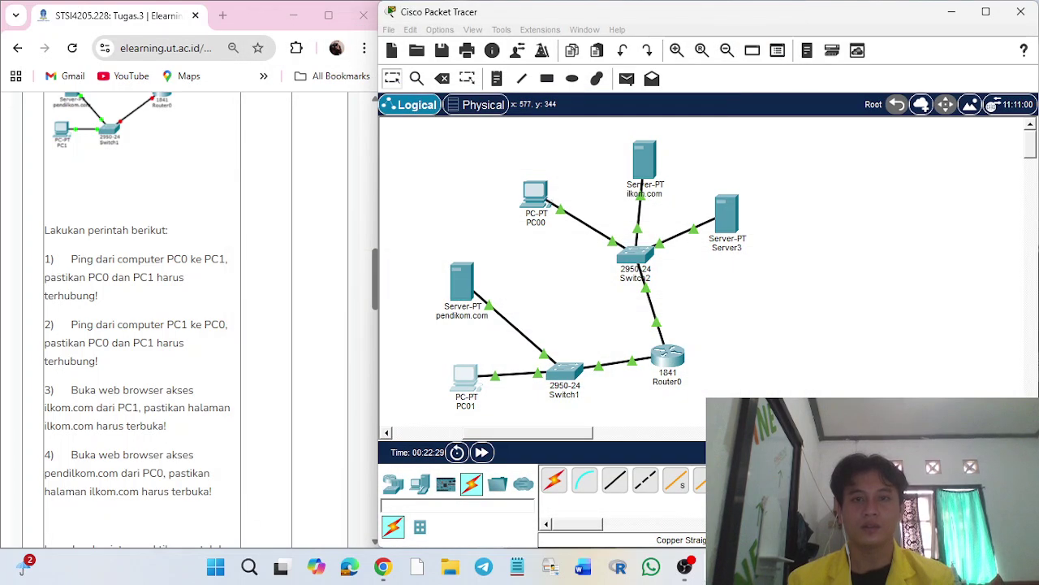
pyautogui.click(768, 36)
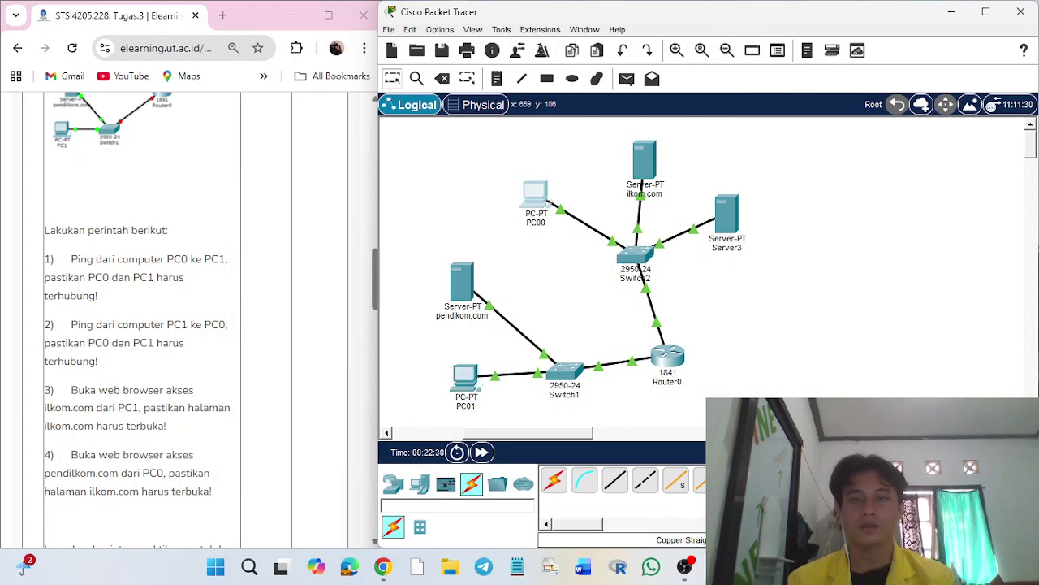
# Step: Run the ping to 10.11.12.1 from PC00 again to retest the connection to PC01
pyautogui.click(535, 193)
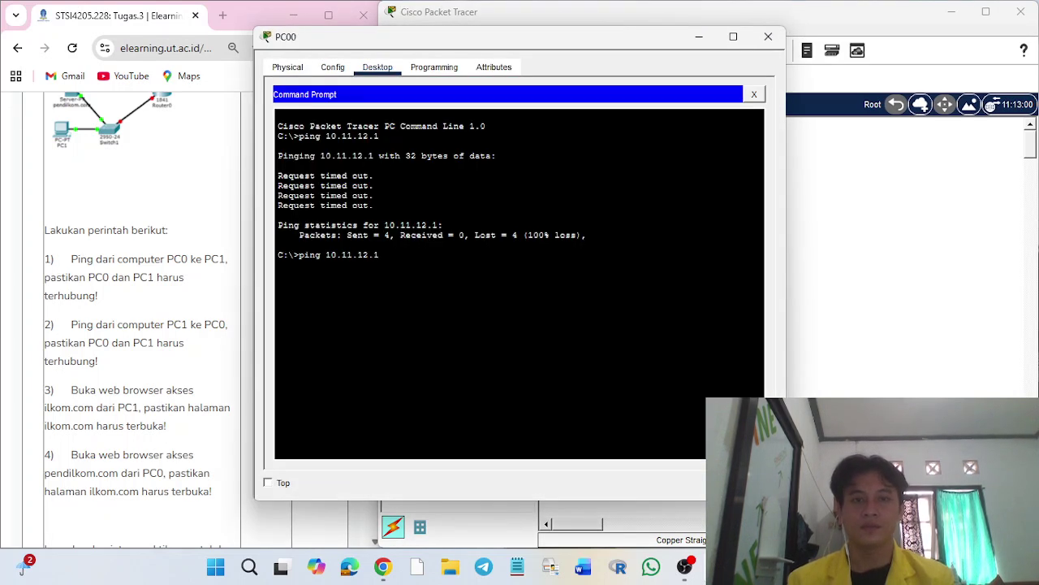
pyautogui.press('Return')
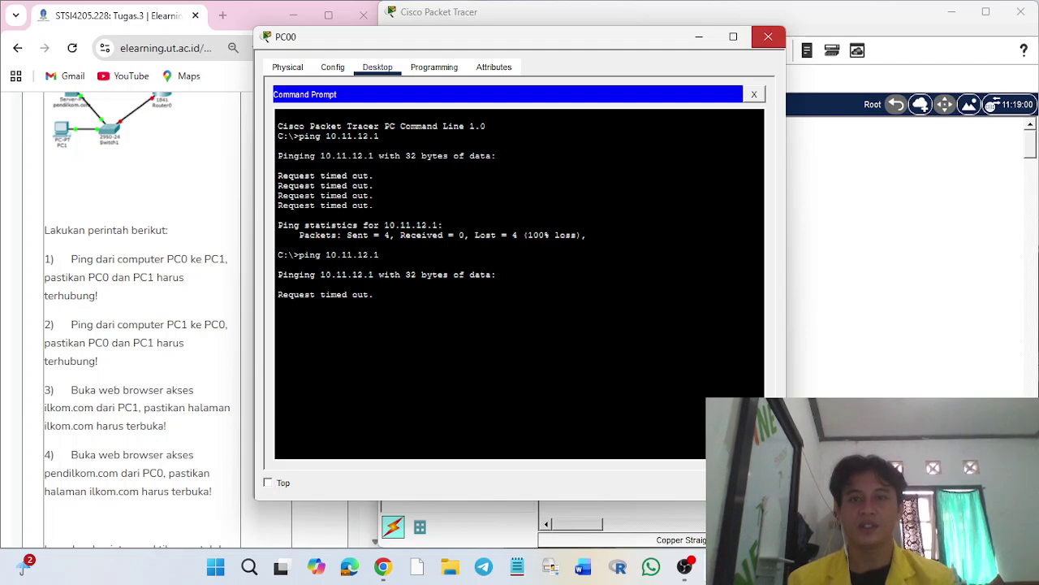
pyautogui.click(769, 36)
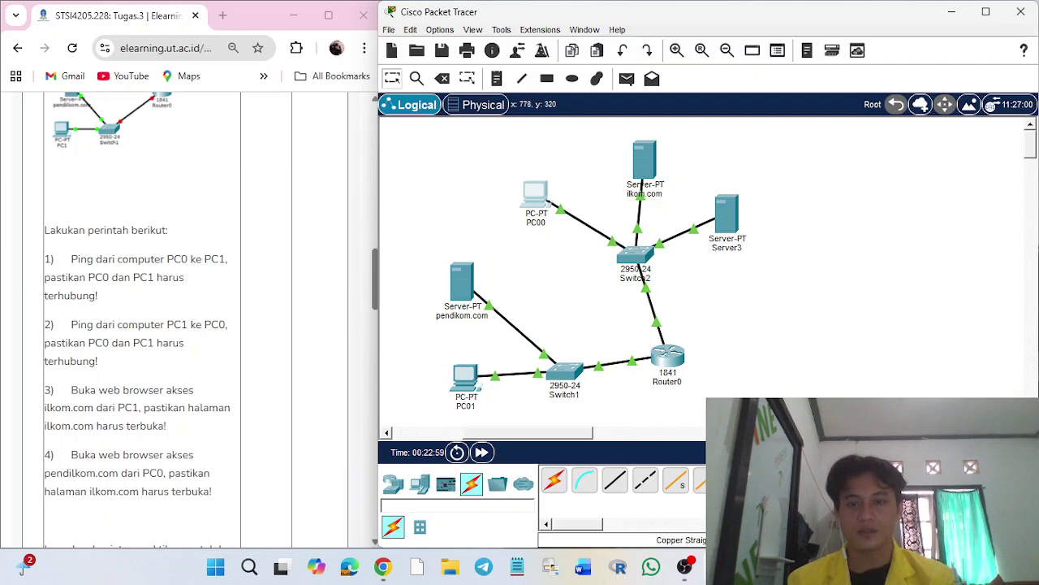
# Step: Detach and reattach Router0's cable ends to check which FastEthernet port serves Switch1 and which serves Switch2
pyautogui.click(671, 359)
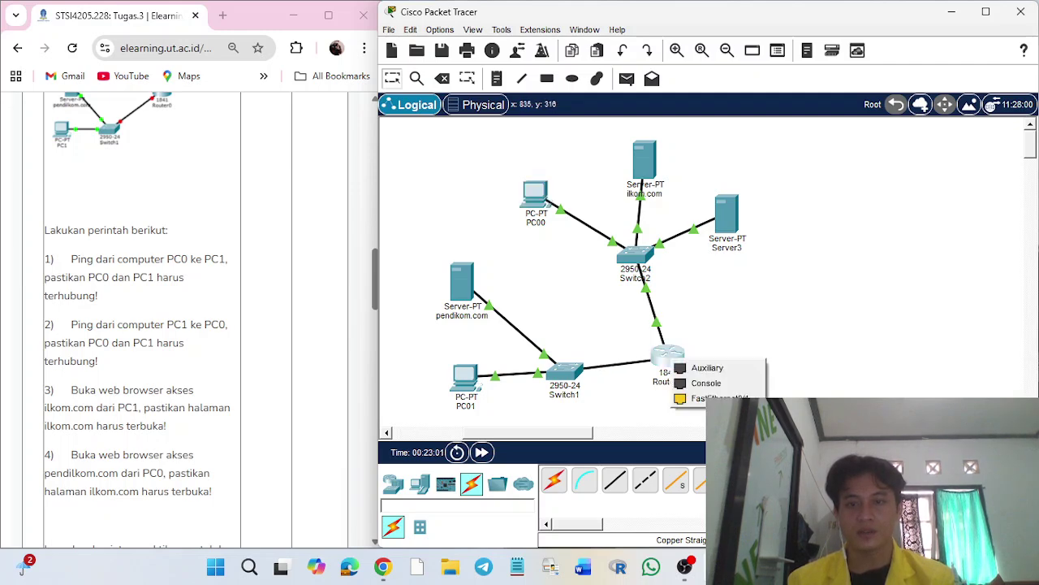
pyautogui.click(717, 398)
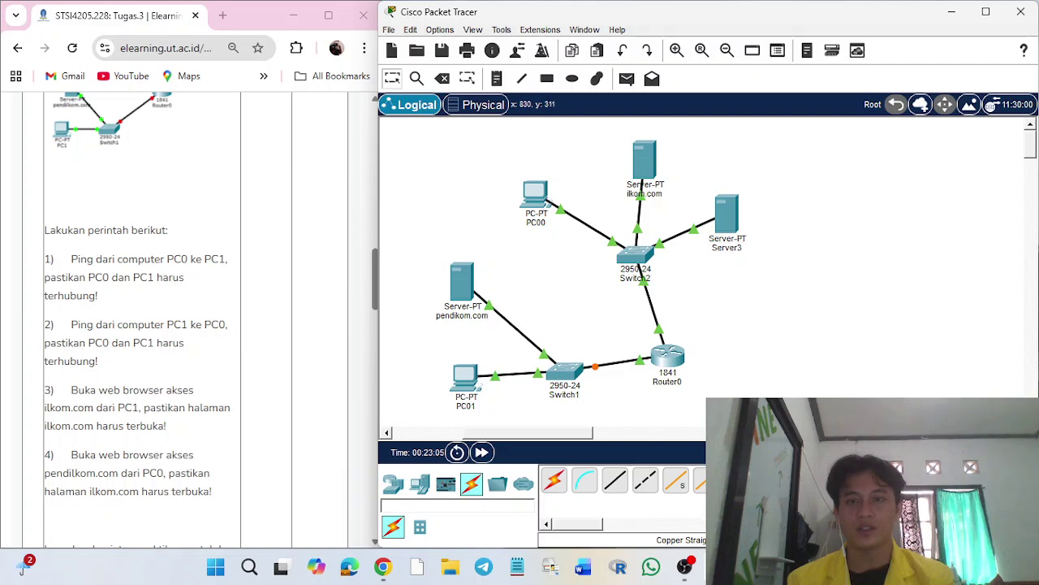
pyautogui.click(667, 356)
pyautogui.click(702, 389)
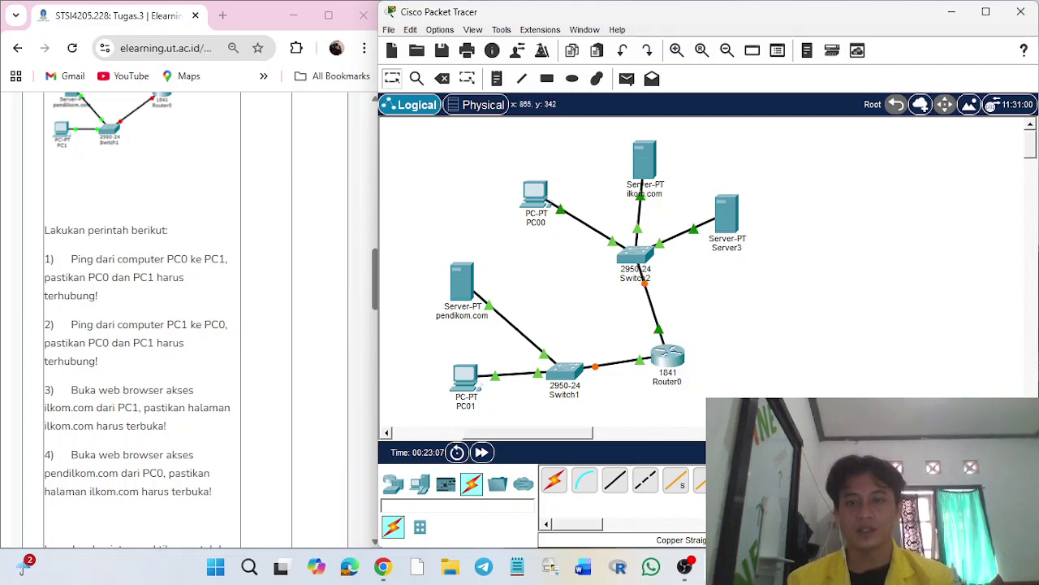
# Step: Clear the IPv4 address assigned to Router0's FastEthernet0/0 port
pyautogui.click(667, 356)
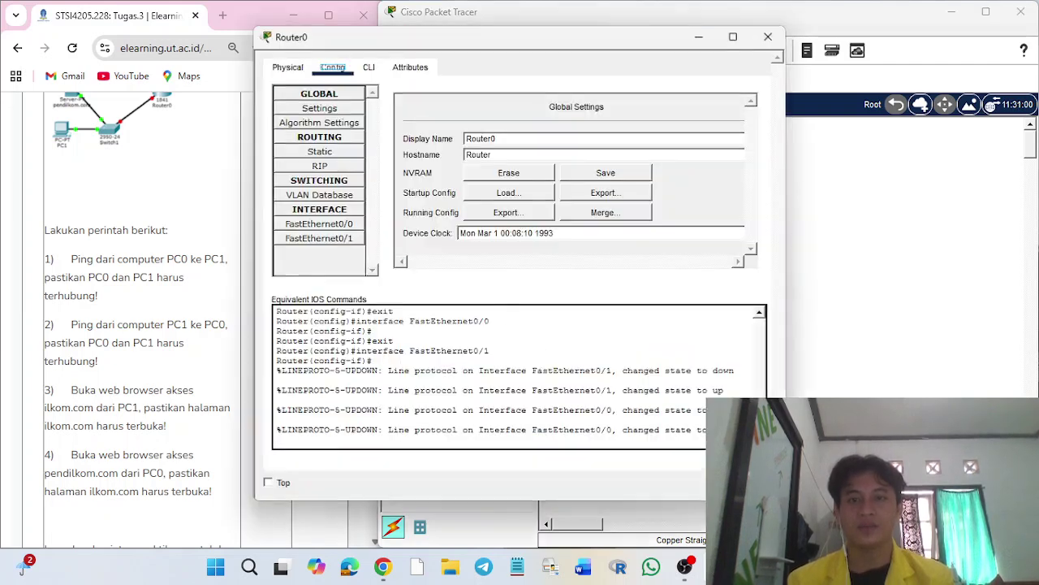
pyautogui.click(319, 224)
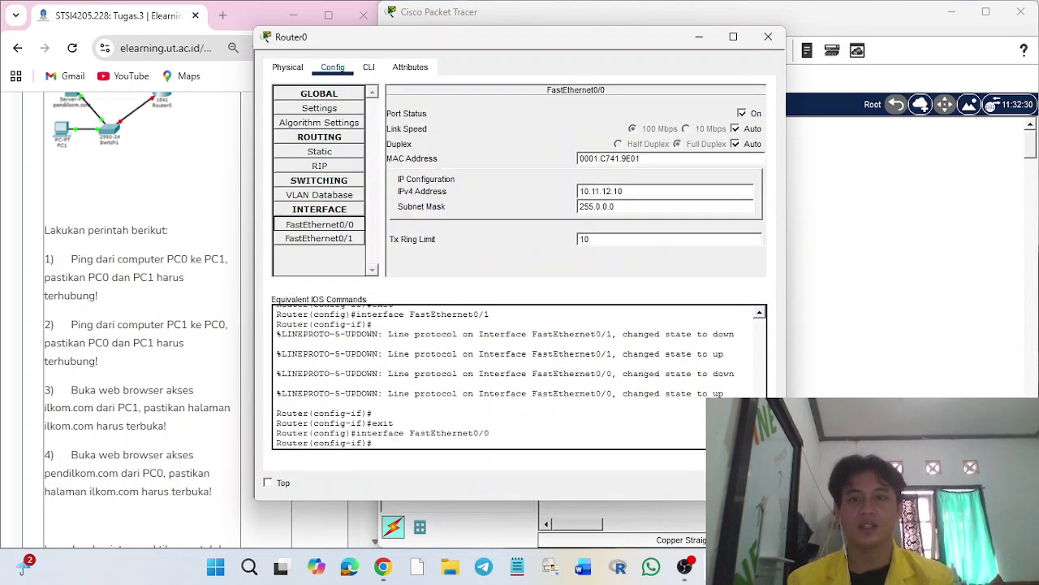
pyautogui.doubleClick(601, 190)
pyautogui.write('19')
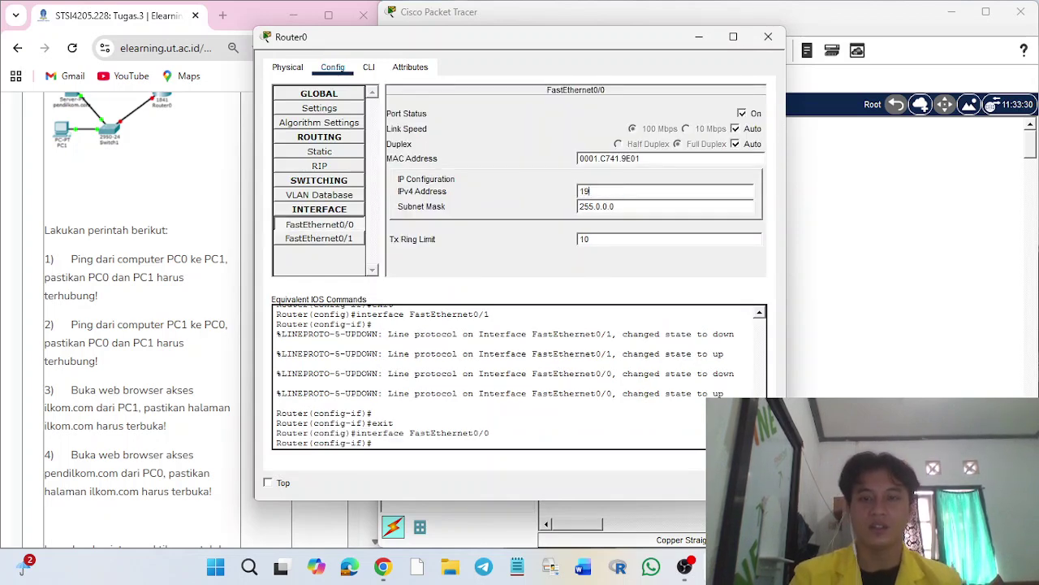
pyautogui.press('BackSpace')
pyautogui.press('BackSpace')
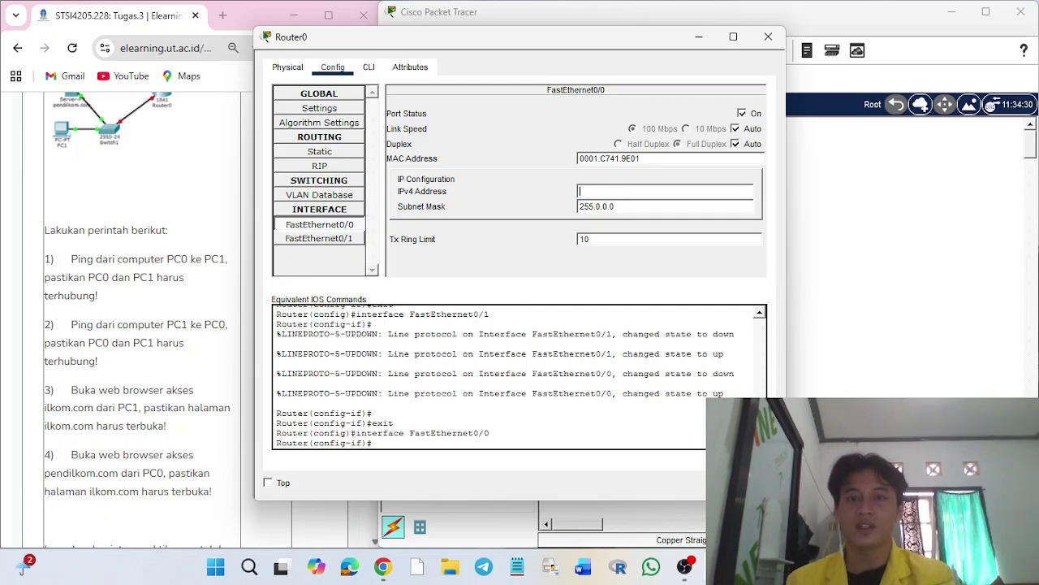
pyautogui.press('Return')
pyautogui.press('Return')
# Step: Remove the IPv4 address from Router0's FastEthernet0/1 port
pyautogui.click(319, 238)
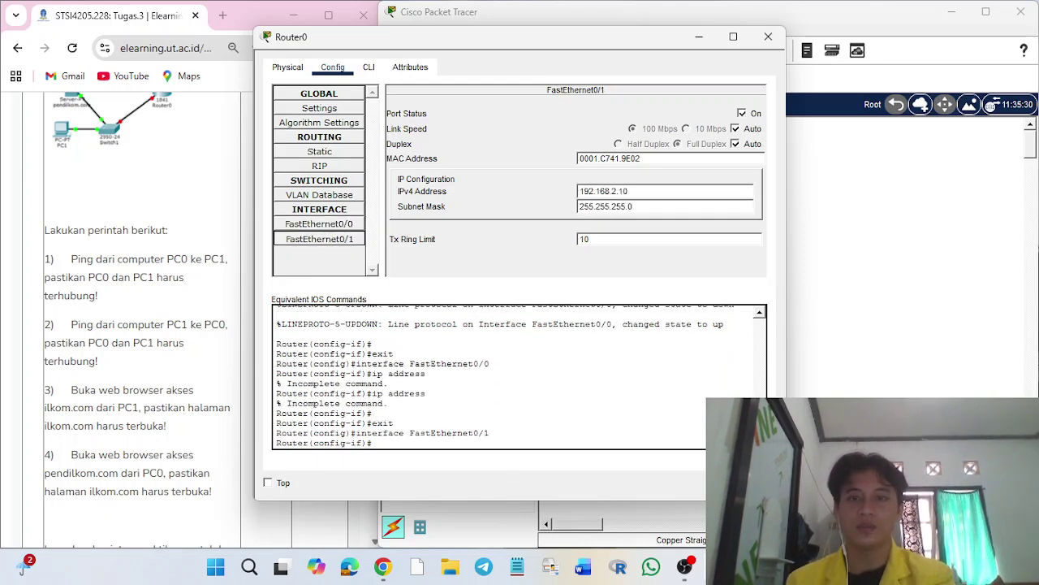
pyautogui.doubleClick(601, 191)
pyautogui.press('BackSpace')
pyautogui.press('Return')
pyautogui.press('Return')
# Step: Assign Router0's FastEthernet0/0 port the IPv4 address 192.168.2.10 with subnet mask 255.255.255.0
pyautogui.click(319, 223)
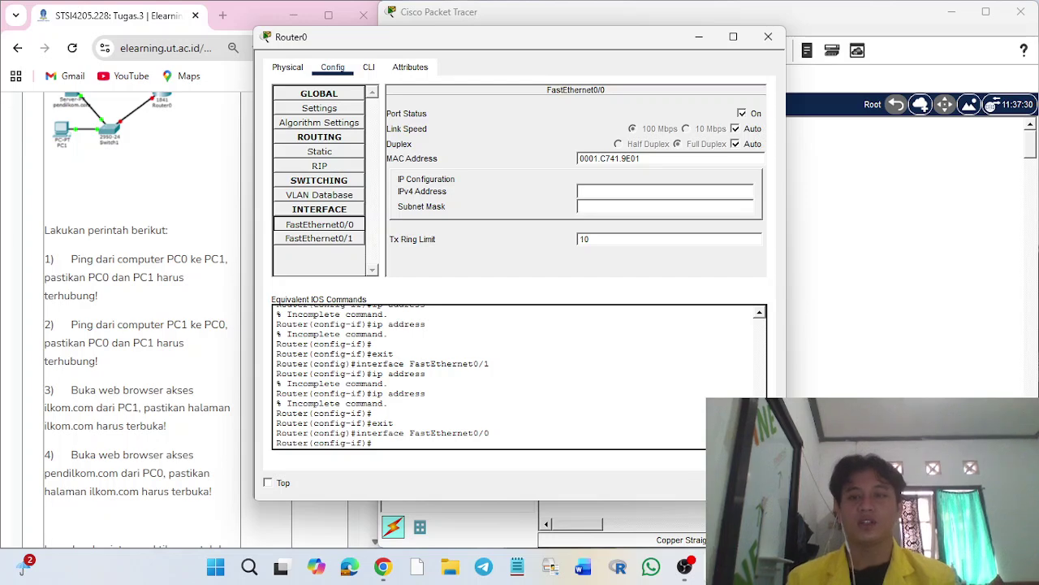
pyautogui.click(617, 190)
pyautogui.write('19')
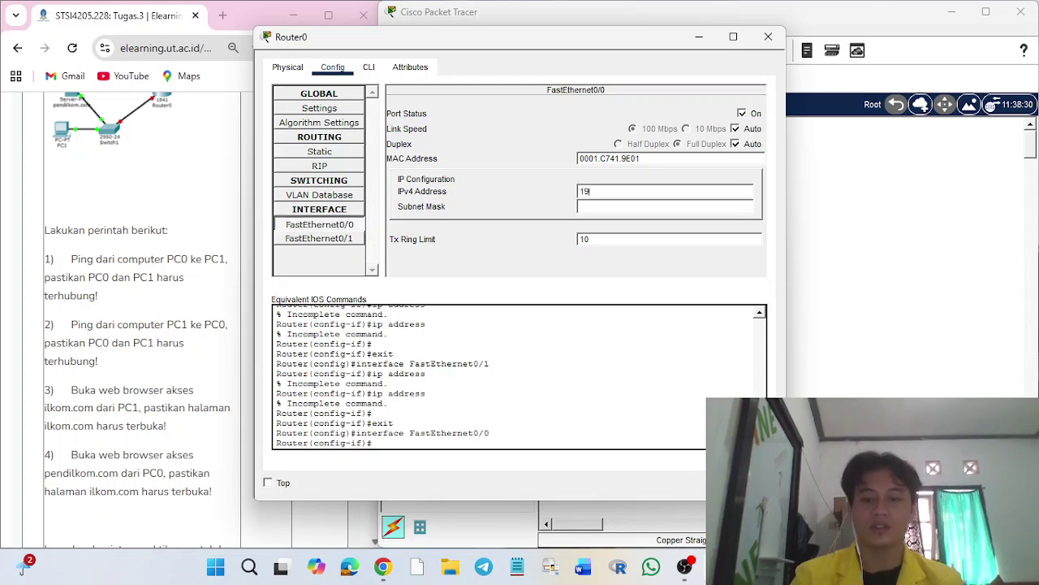
pyautogui.write('2.168.2.10')
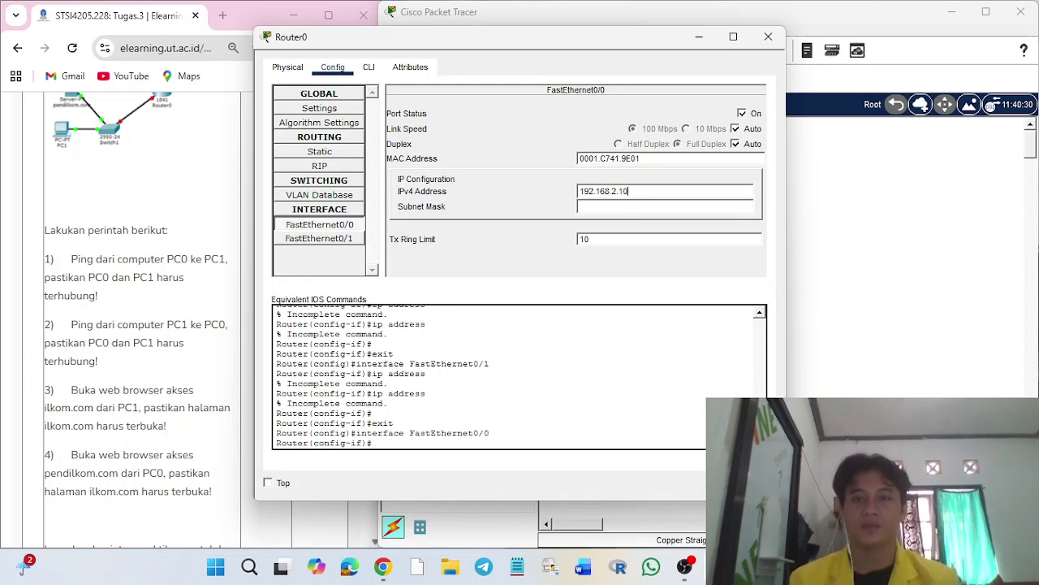
pyautogui.press('Tab')
# Step: Assign Router0's FastEthernet0/1 port the IPv4 address 10.11.12.10 with its default subnet mask
pyautogui.click(319, 239)
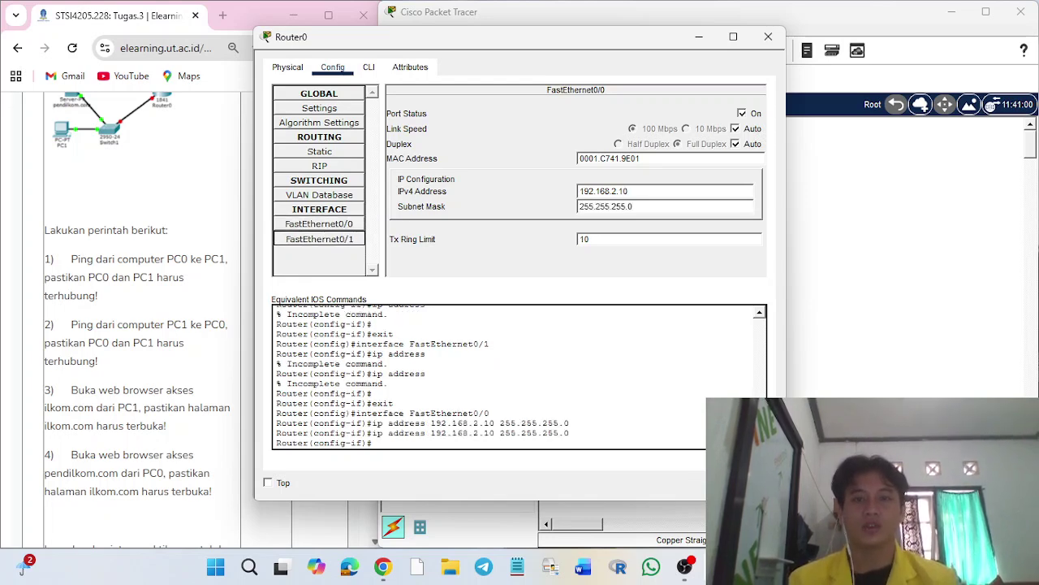
pyautogui.click(664, 190)
pyautogui.write('10.11.12')
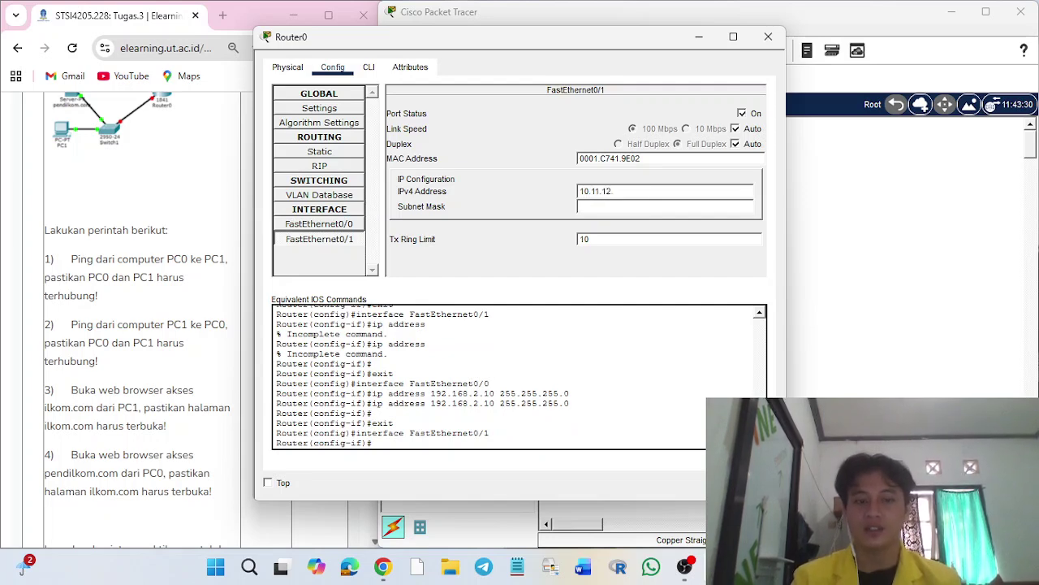
pyautogui.write('.10')
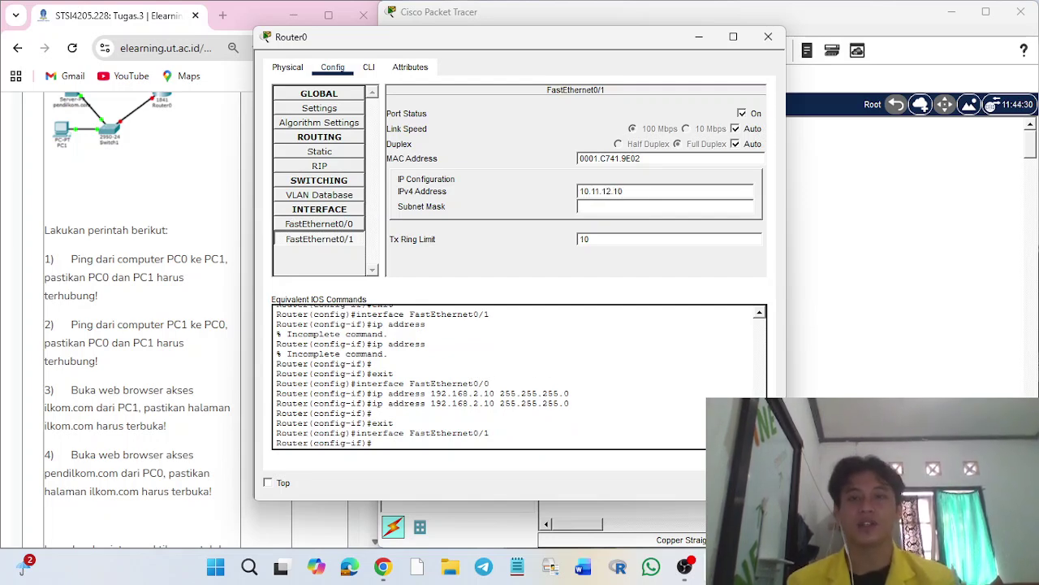
pyautogui.press('Tab')
pyautogui.click(769, 37)
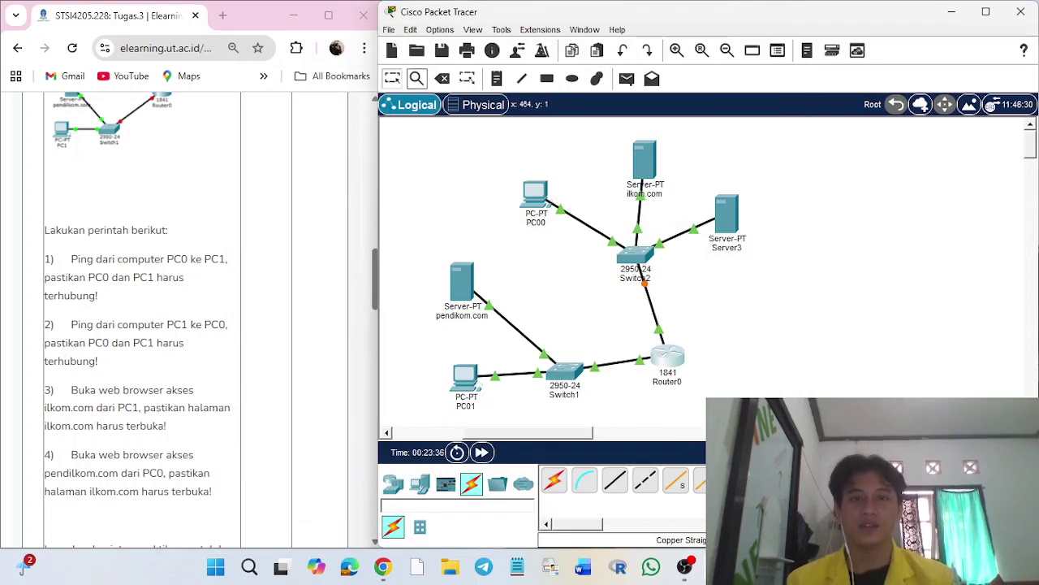
# Step: Inspect Router0's IPv4 routing table to check which network each FastEthernet port is attached to
pyautogui.click(416, 78)
pyautogui.click(672, 363)
pyautogui.click(707, 387)
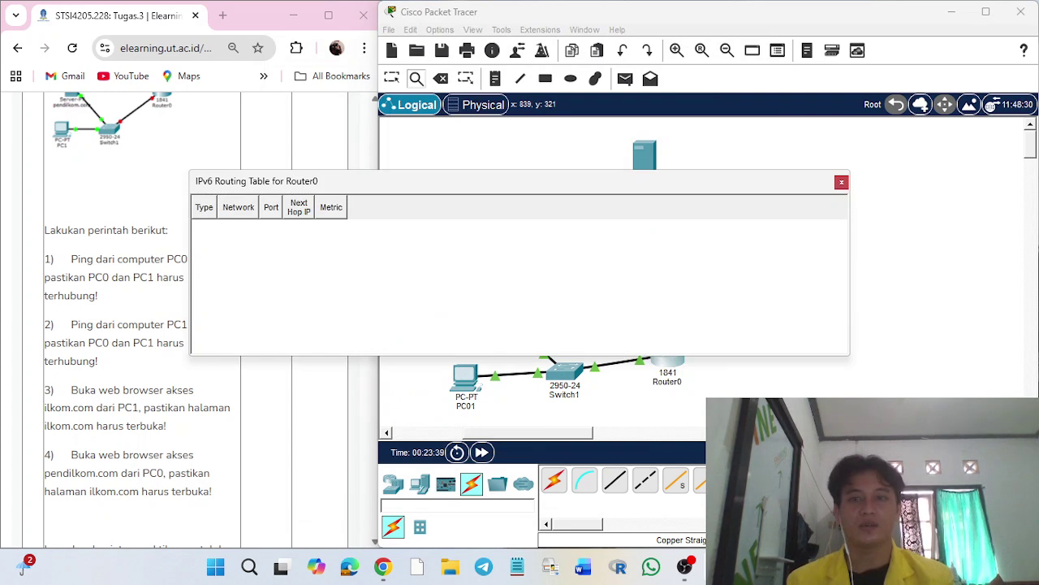
pyautogui.click(841, 181)
pyautogui.click(672, 358)
pyautogui.click(706, 380)
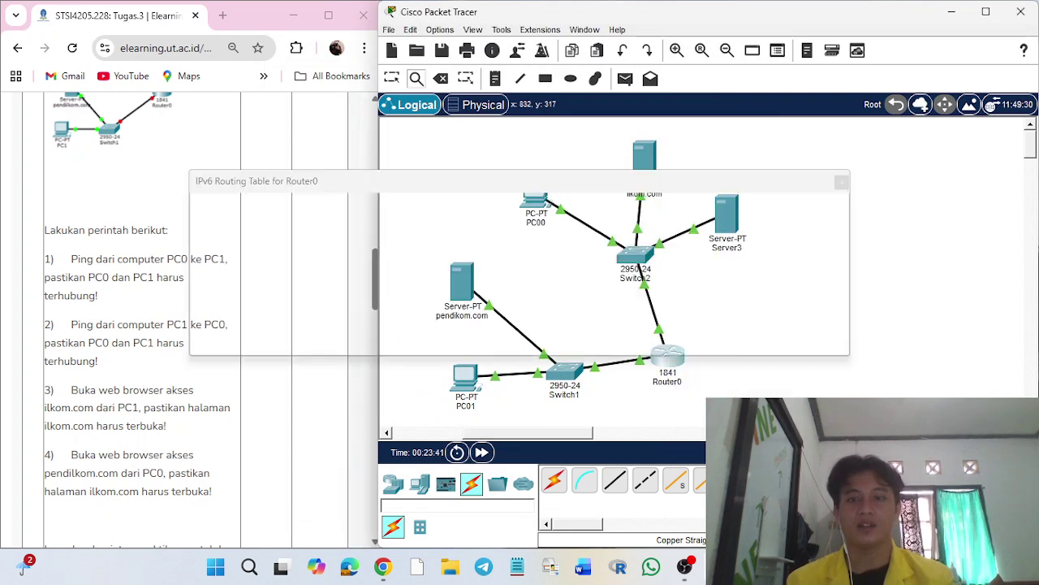
pyautogui.click(672, 359)
pyautogui.click(699, 368)
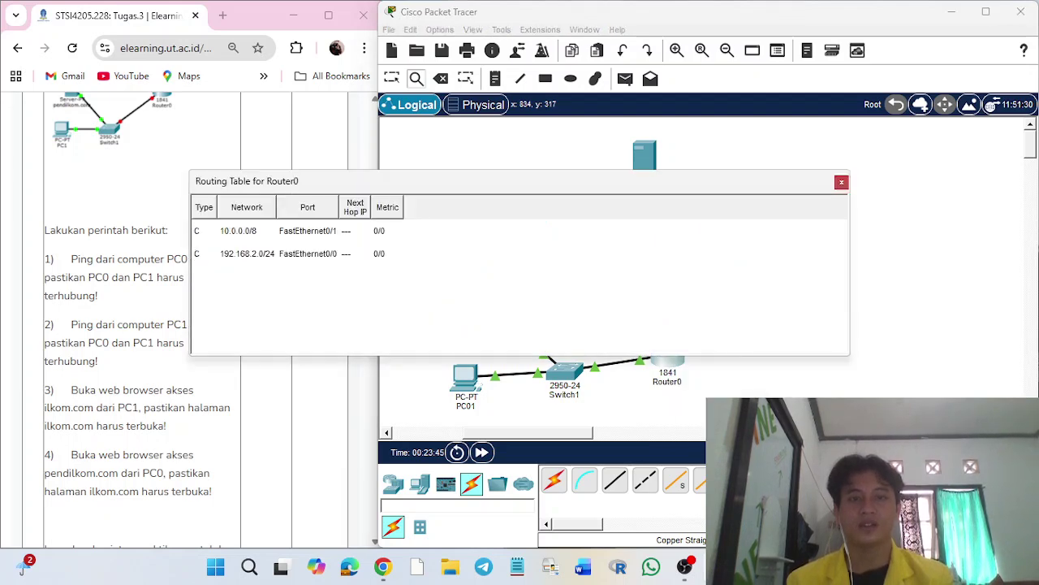
# Step: Close Router0's routing table and ping 10.11.12.1 from PC00's command prompt again
pyautogui.click(842, 181)
pyautogui.click(545, 208)
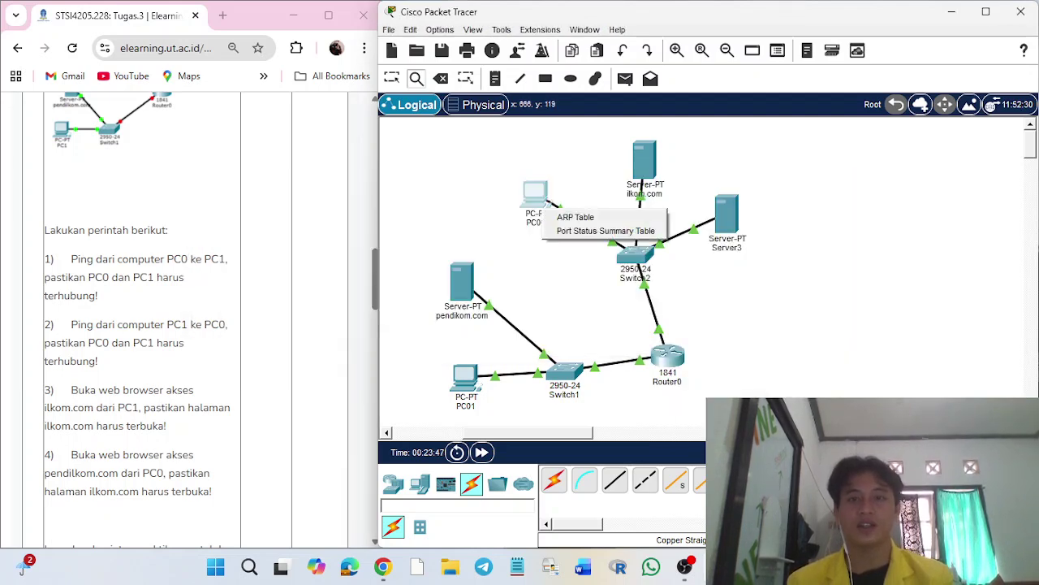
pyautogui.press('Escape')
pyautogui.press('Escape')
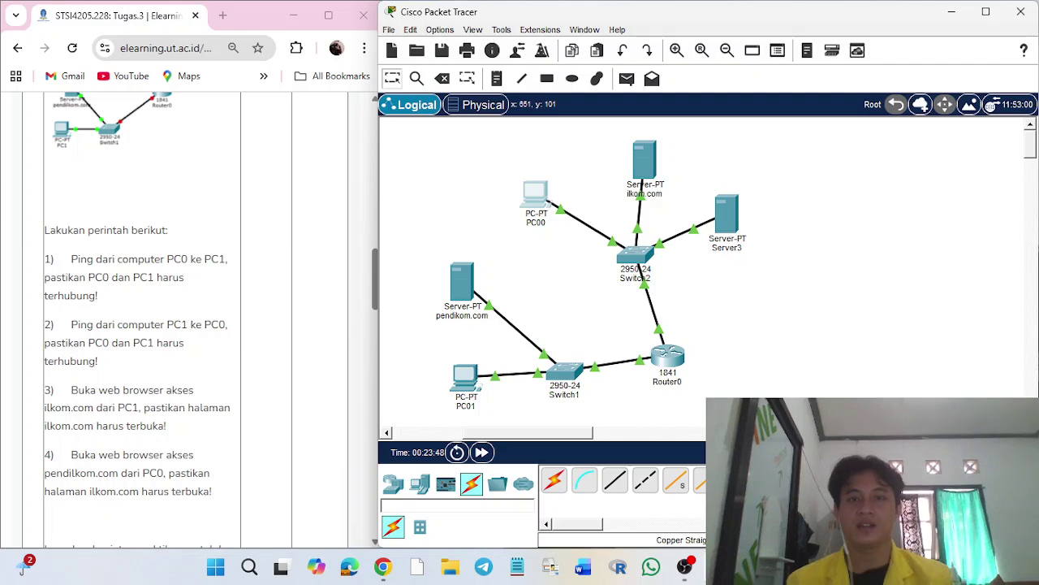
pyautogui.click(535, 195)
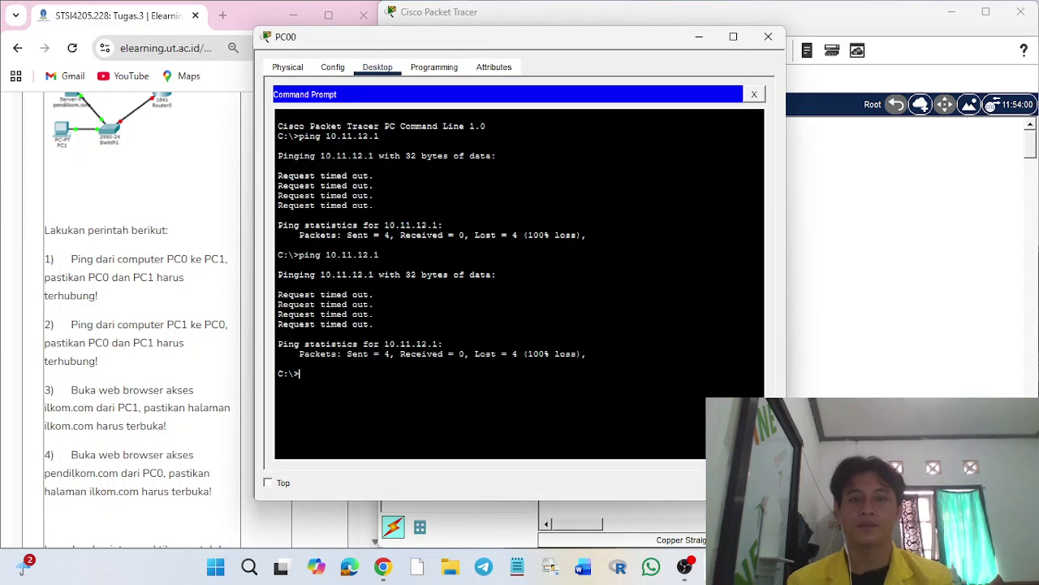
pyautogui.press('Up')
pyautogui.press('Return')
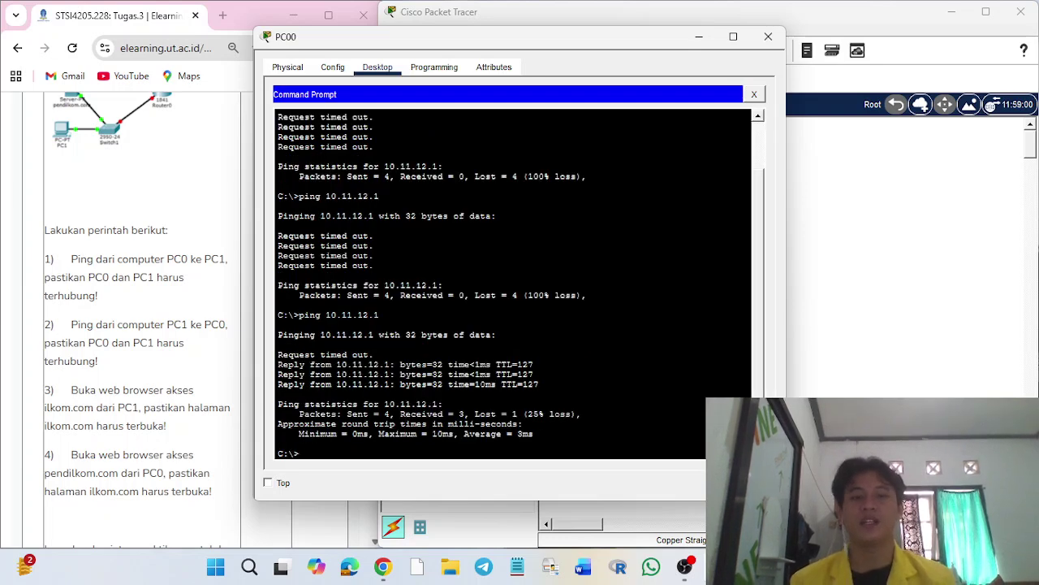
pyautogui.press('Up')
pyautogui.press('Return')
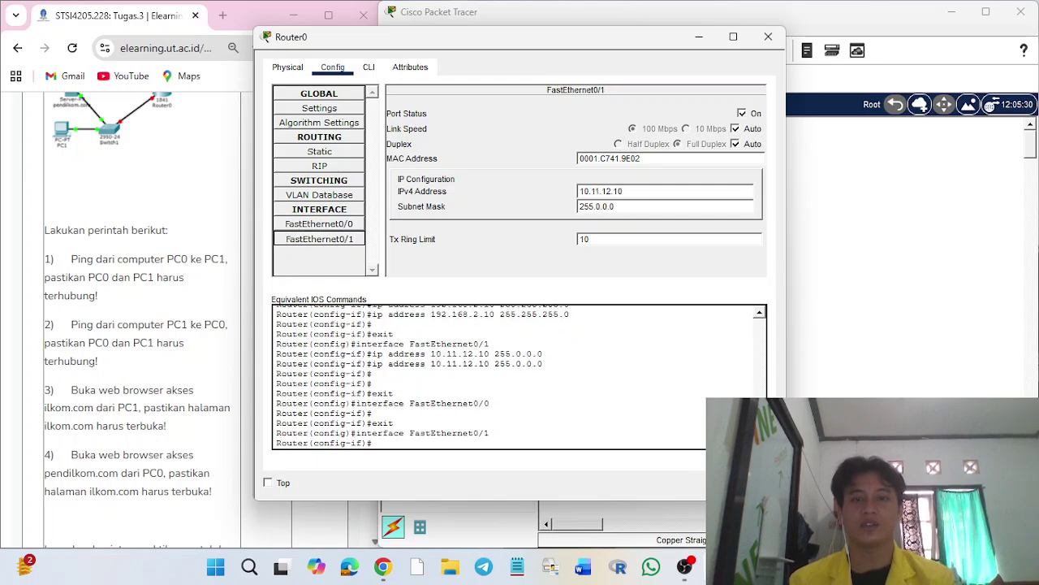
pyautogui.click(768, 37)
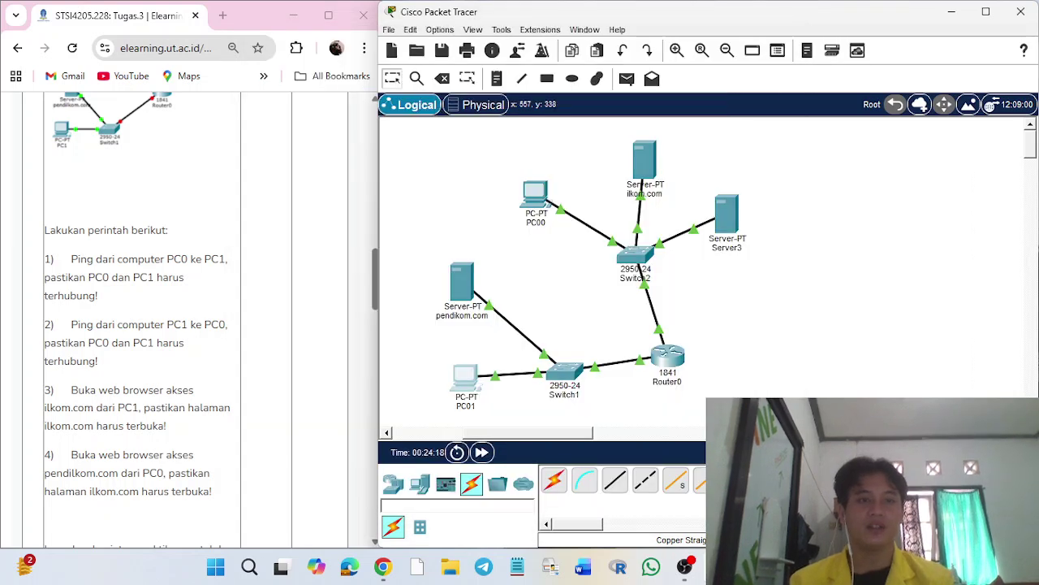
# Step: Ping 192.168.2.1 from PC01's command prompt to test the connection back to PC00
pyautogui.doubleClick(178, 259)
pyautogui.click(203, 260)
pyautogui.moveTo(103, 325); pyautogui.dragTo(188, 325)
pyautogui.hotkey('alt', 'Tab')
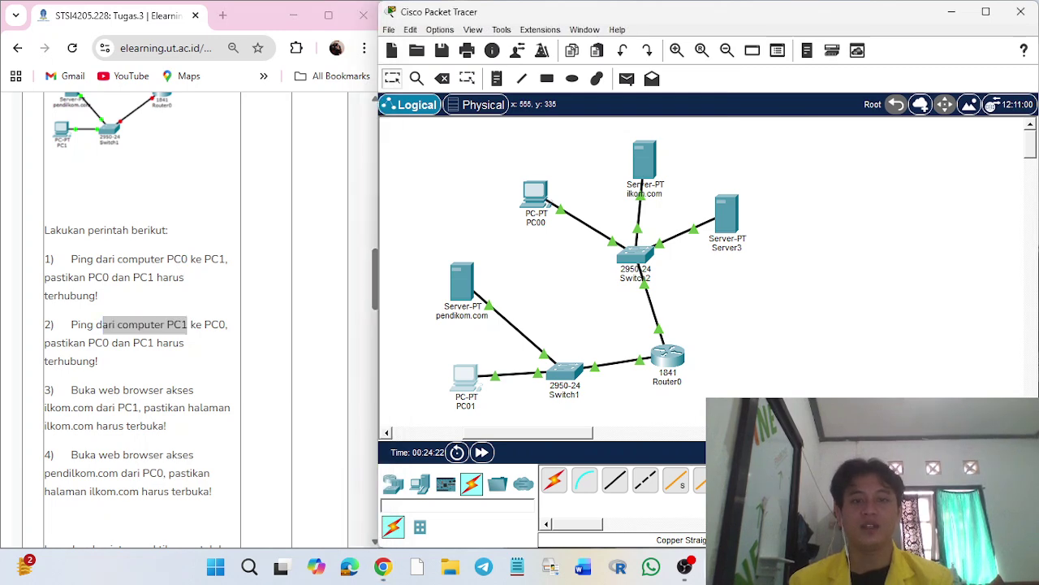
pyautogui.click(465, 379)
pyautogui.click(610, 127)
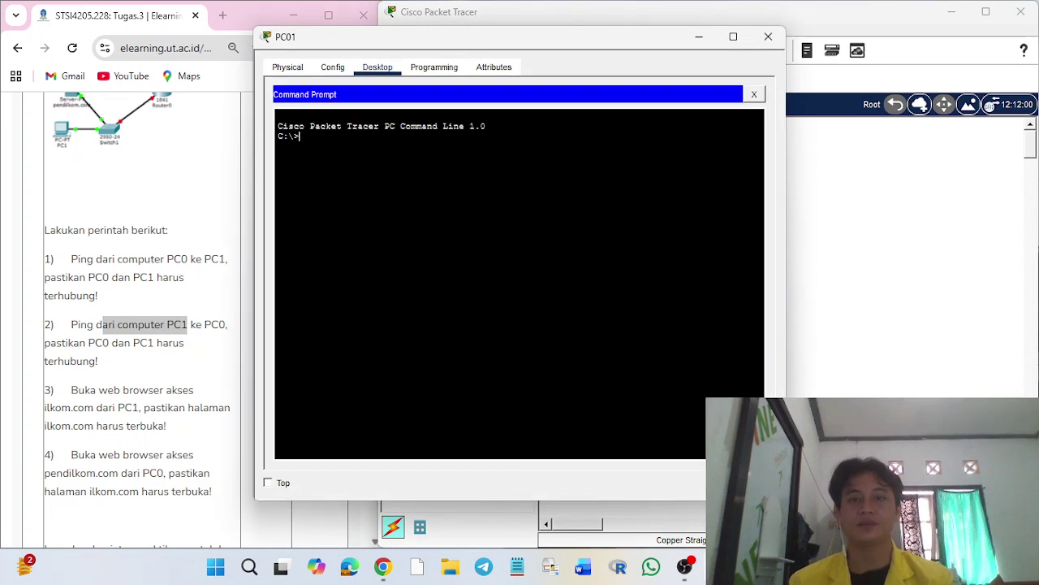
pyautogui.write('ping')
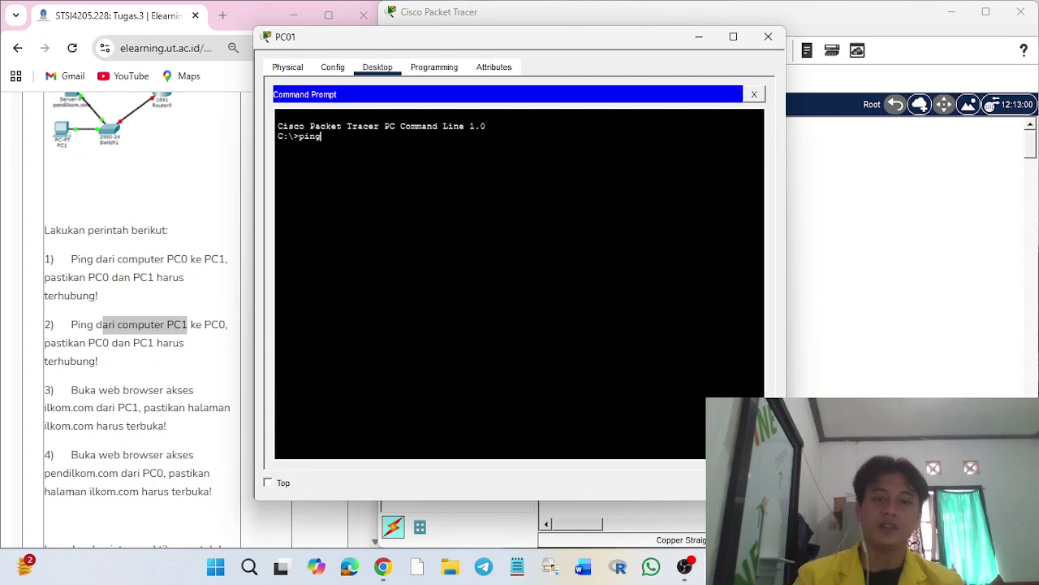
pyautogui.write(' 192.168')
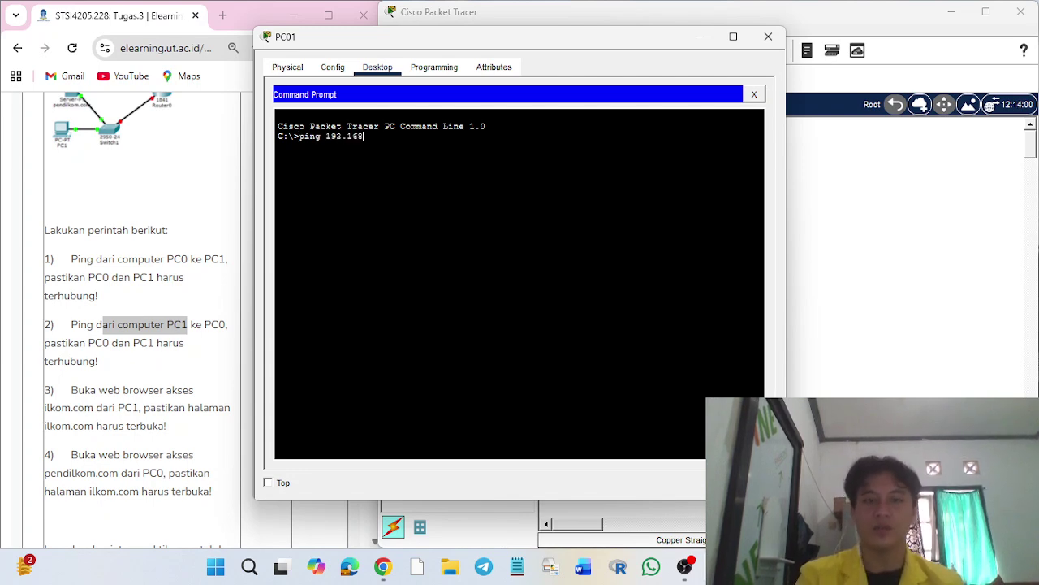
pyautogui.write('.2.1')
pyautogui.press('Return')
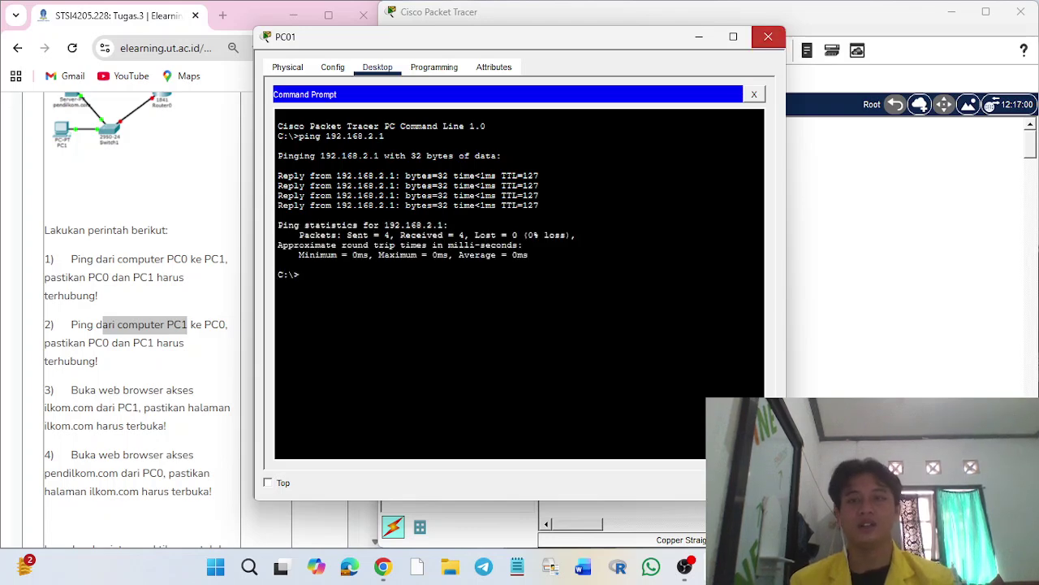
pyautogui.click(768, 36)
# Step: Review the assignment's task about opening ilkom.com from PC1 and look at the ilkom.com server's desktop tools
pyautogui.scroll(-1, 142, 317)
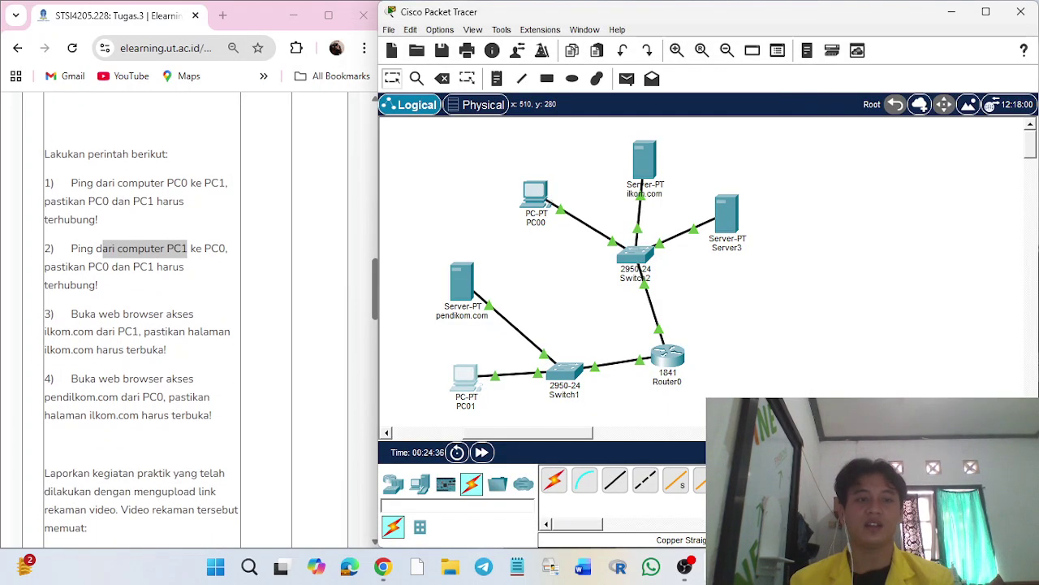
pyautogui.scroll(-1, 142, 317)
pyautogui.click(85, 238)
pyautogui.moveTo(85, 239); pyautogui.dragTo(163, 238)
pyautogui.click(162, 241)
pyautogui.moveTo(61, 256); pyautogui.dragTo(85, 257)
pyautogui.click(84, 256)
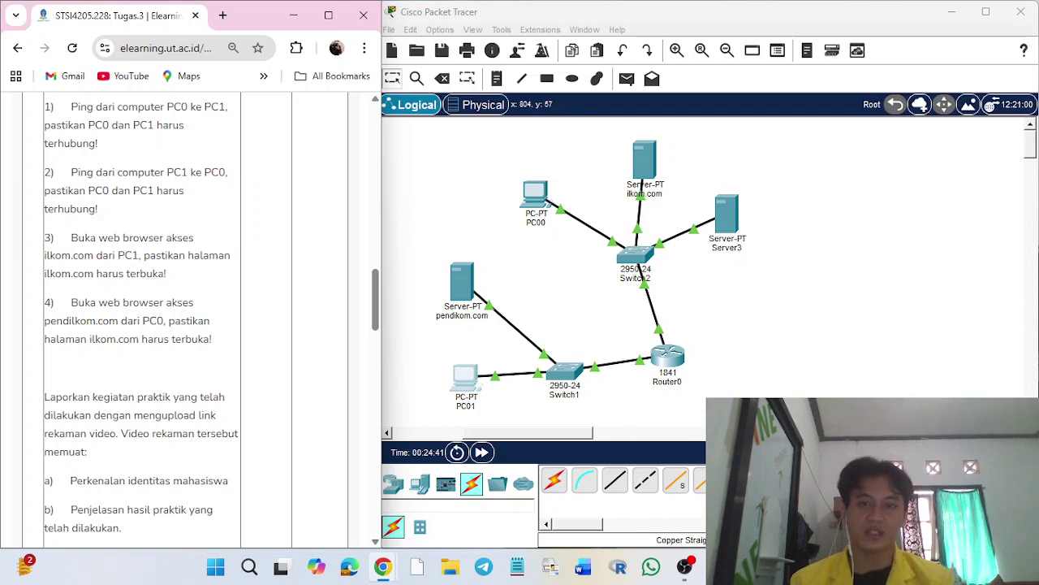
pyautogui.click(644, 160)
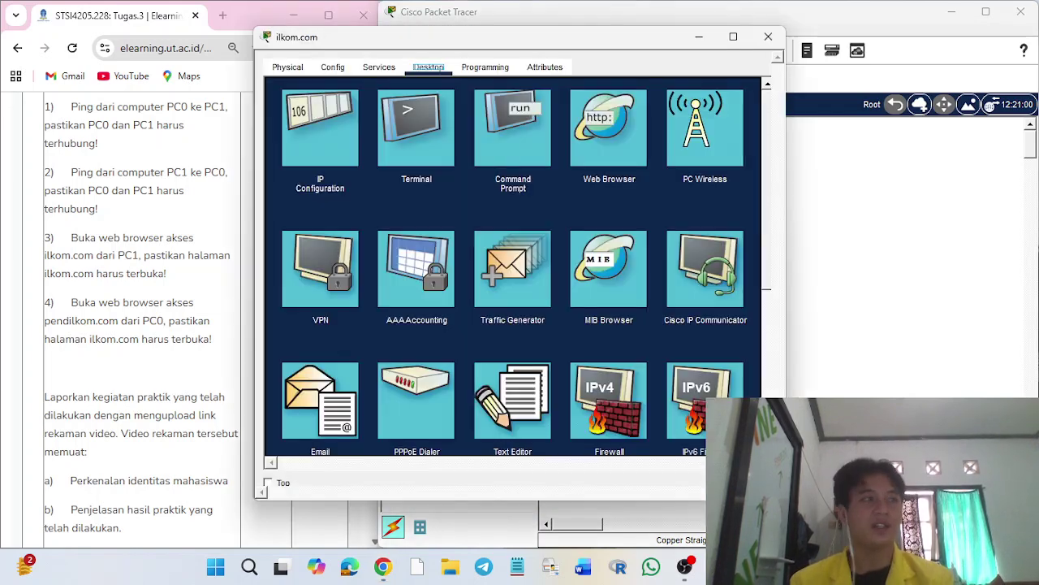
pyautogui.click(768, 36)
# Step: Rename Server3 as "DNS Server" to match the assignment's network diagram
pyautogui.scroll(5, 142, 317)
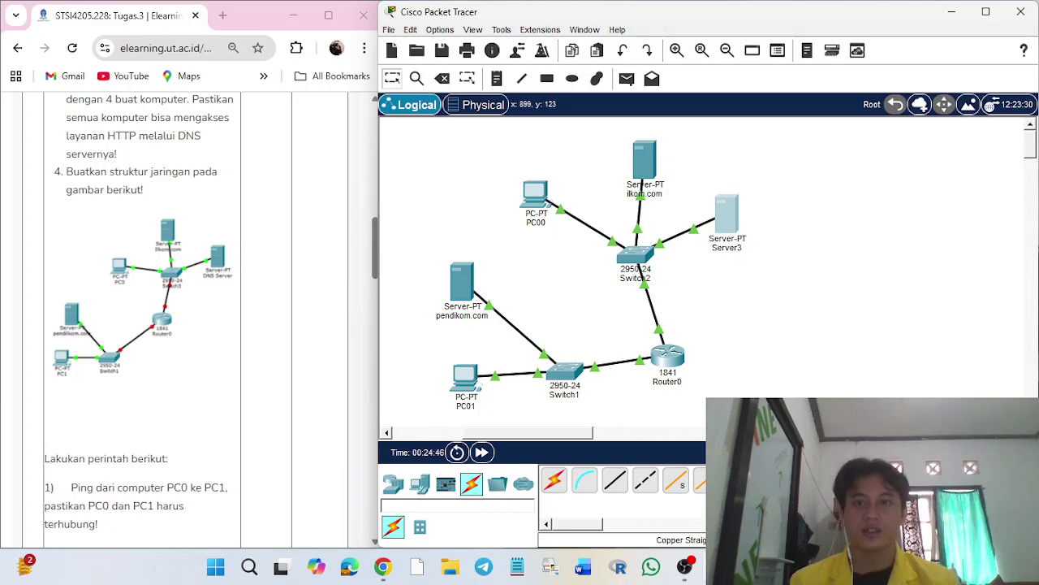
pyautogui.click(727, 213)
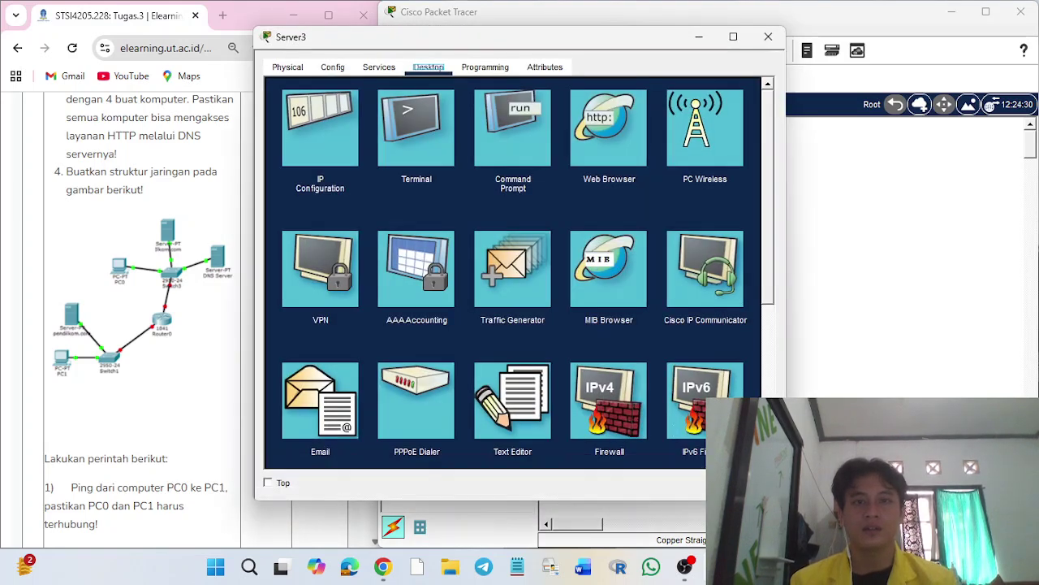
pyautogui.click(332, 67)
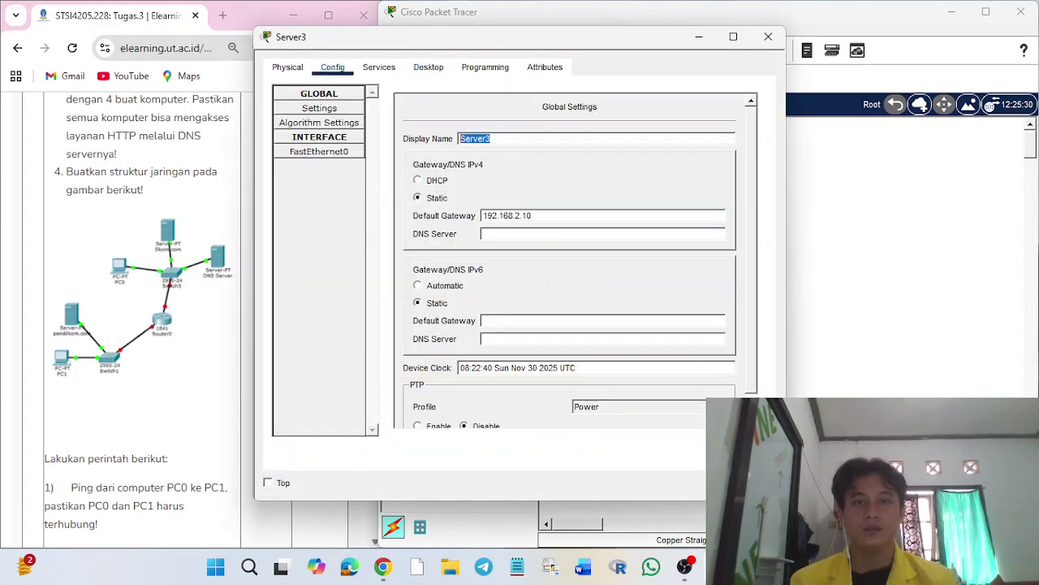
pyautogui.write('DNS SE')
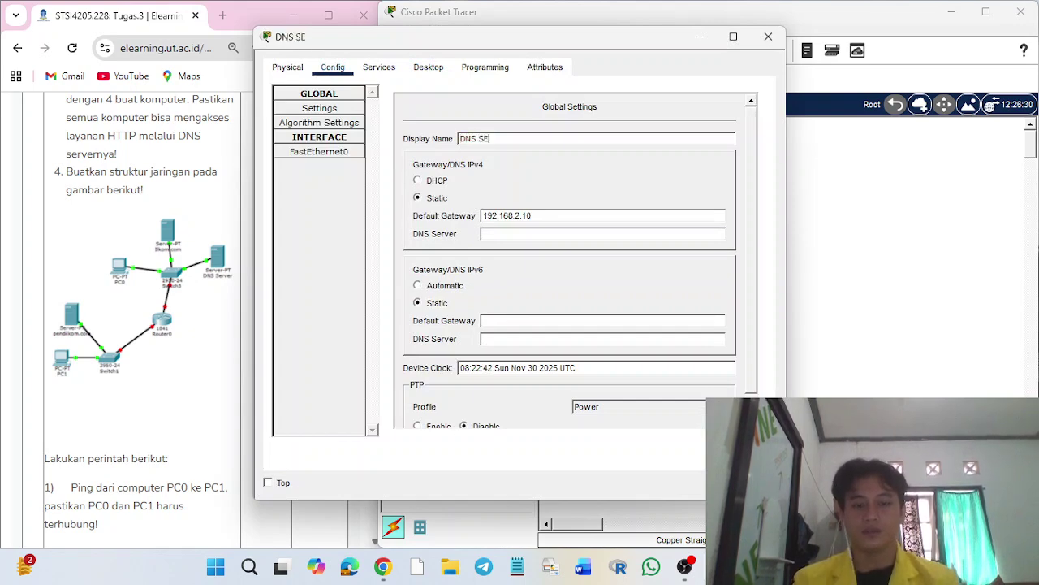
pyautogui.write('RVER')
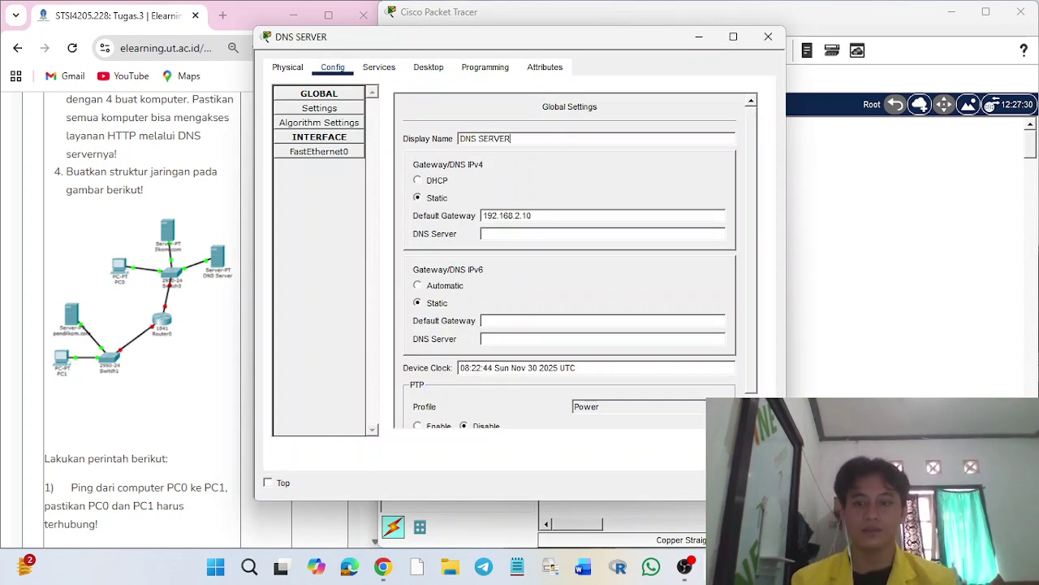
pyautogui.press('BackSpace')
pyautogui.press('BackSpace')
pyautogui.press('BackSpace')
pyautogui.press('BackSpace')
pyautogui.press('BackSpace')
pyautogui.write('erver')
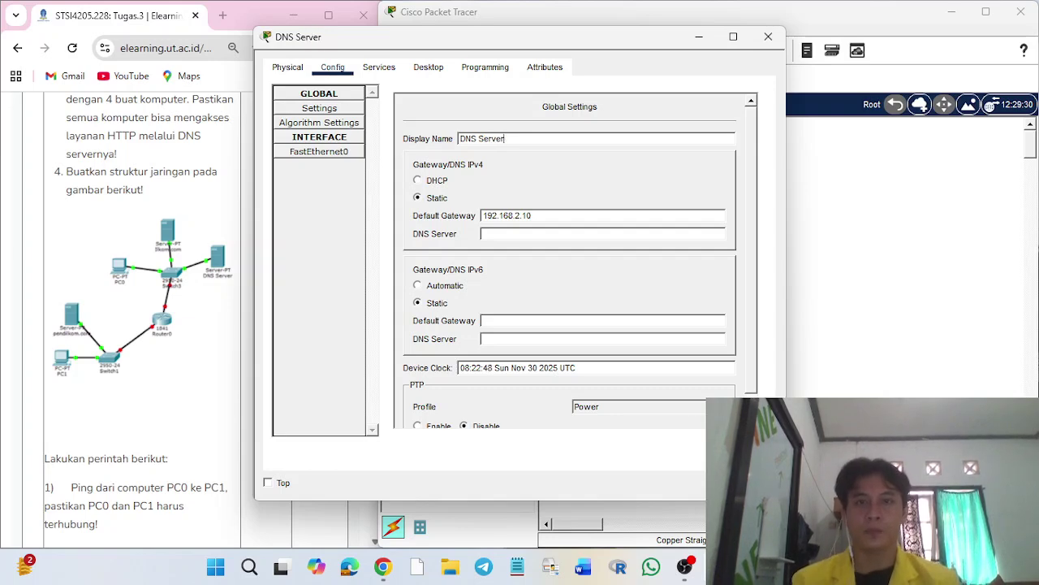
pyautogui.click(769, 37)
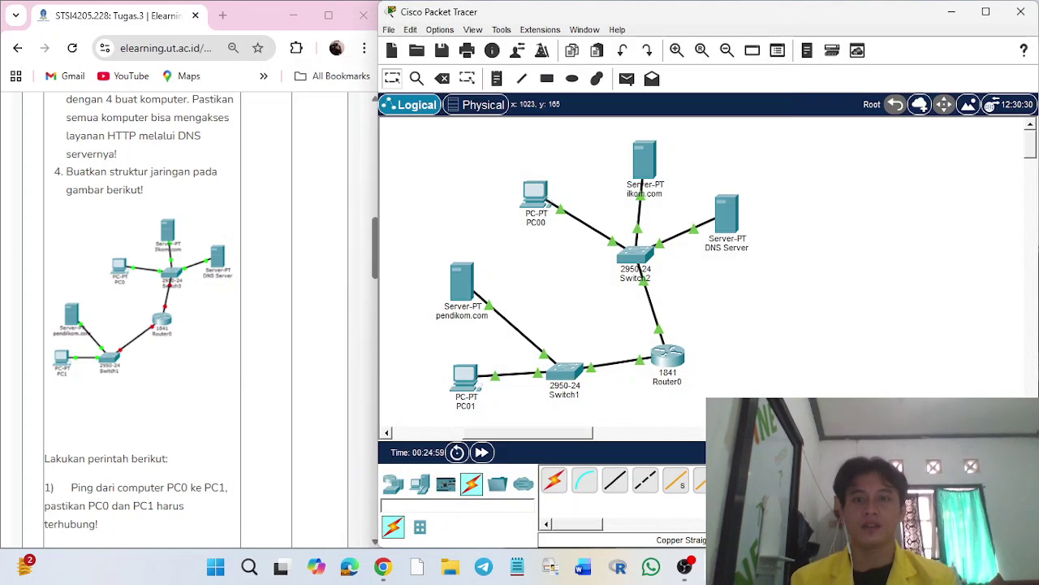
# Step: Check PC01's IP configuration against the browser task and try to open ilkom.com in PC01's web browser
pyautogui.scroll(-5, 142, 325)
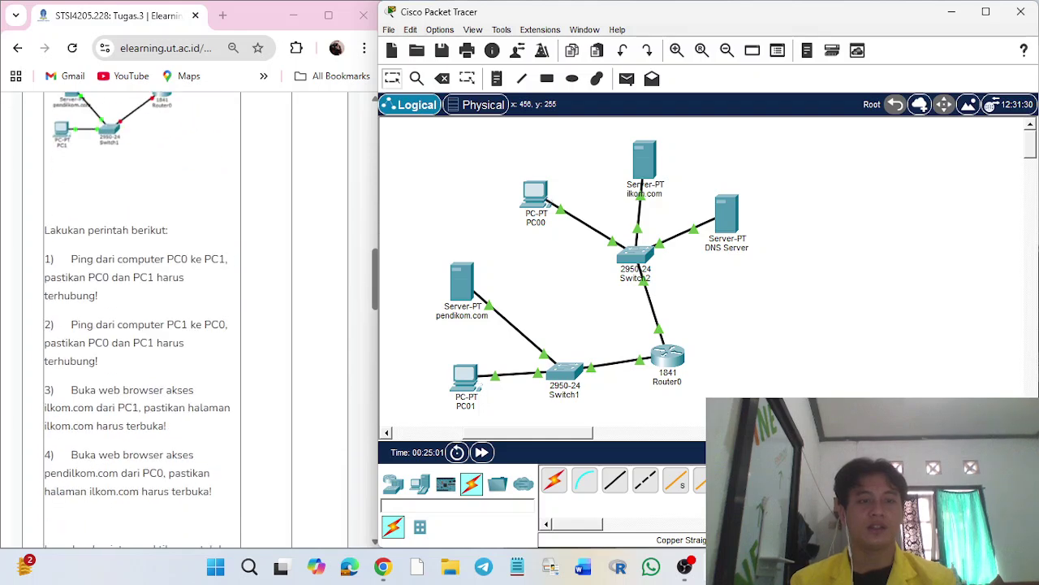
pyautogui.moveTo(72, 315); pyautogui.dragTo(159, 315)
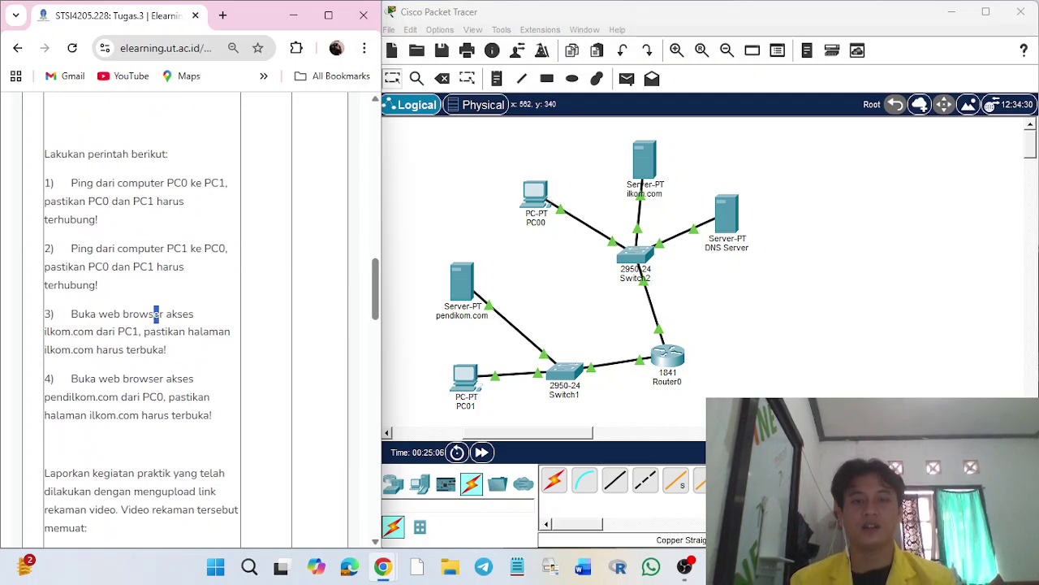
pyautogui.click(156, 315)
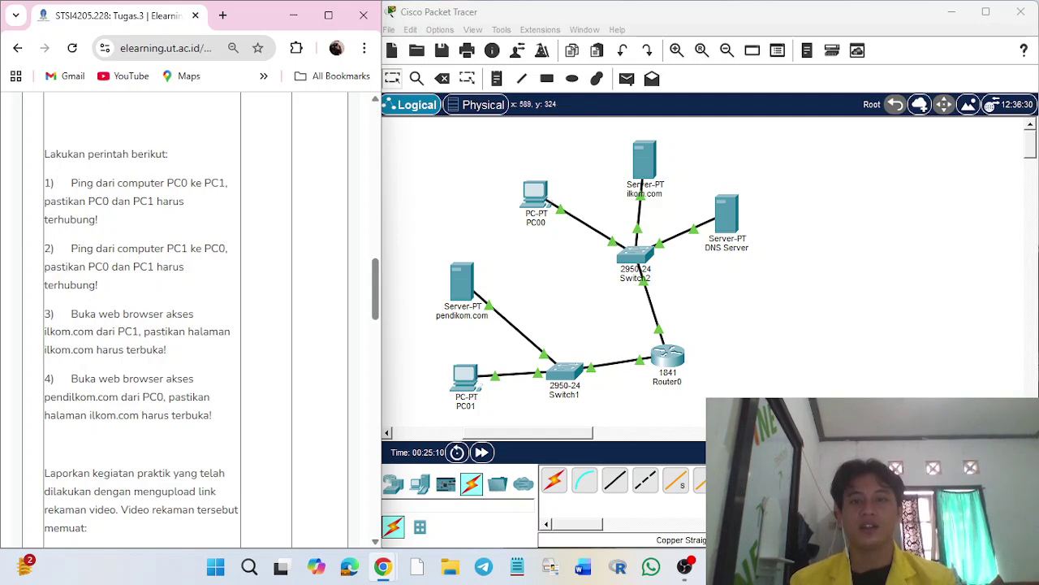
pyautogui.moveTo(382, 268); pyautogui.dragTo(378, 268)
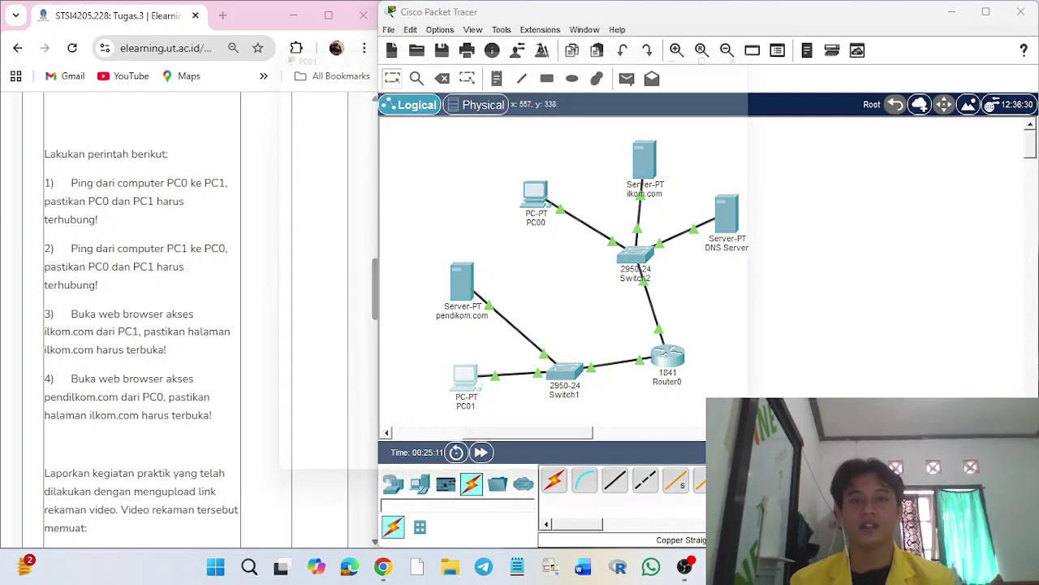
pyautogui.click(465, 375)
pyautogui.click(330, 146)
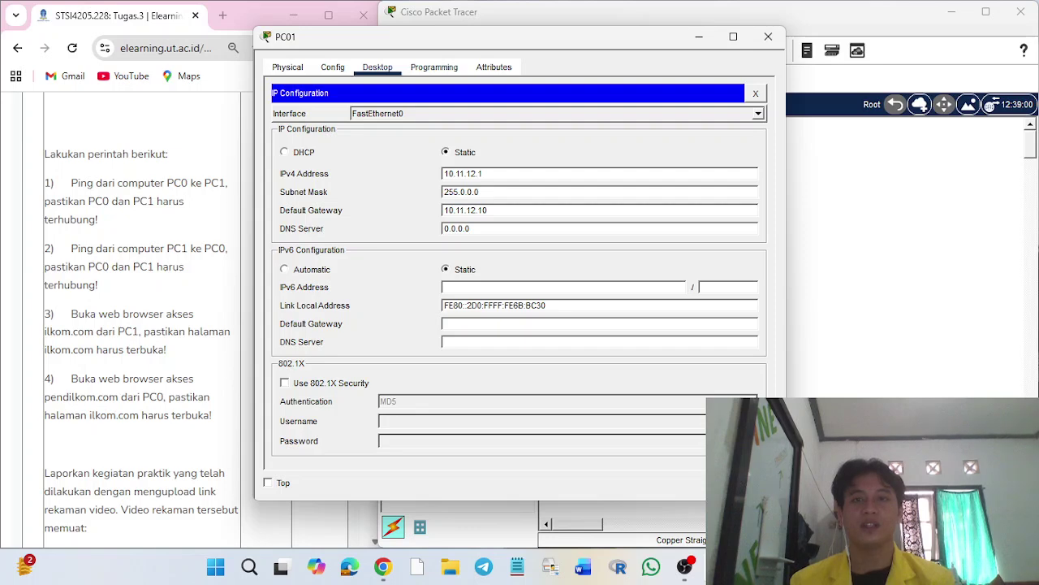
pyautogui.click(755, 93)
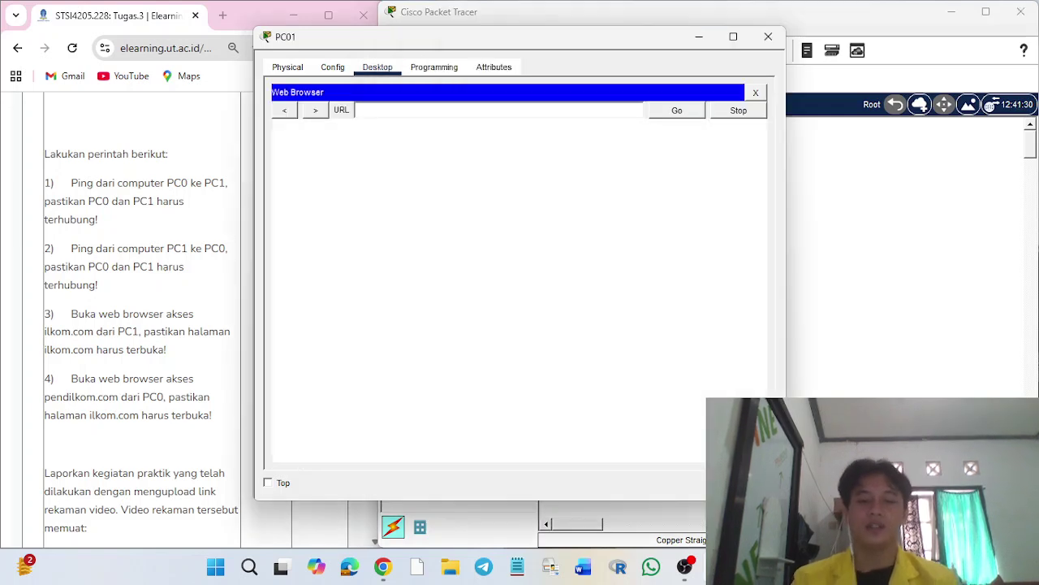
pyautogui.write('ilkom')
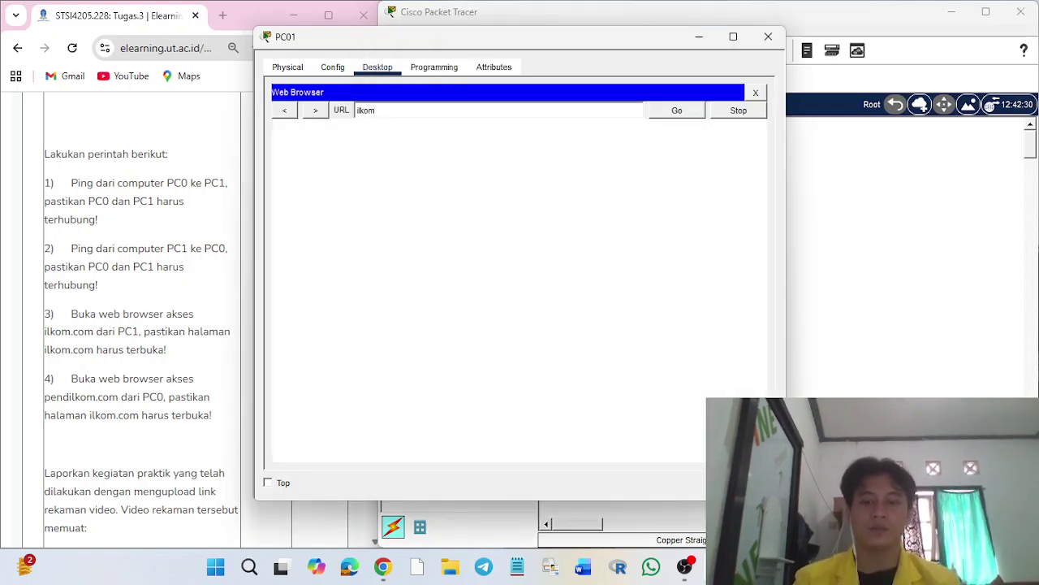
pyautogui.write('.com')
pyautogui.press('Return')
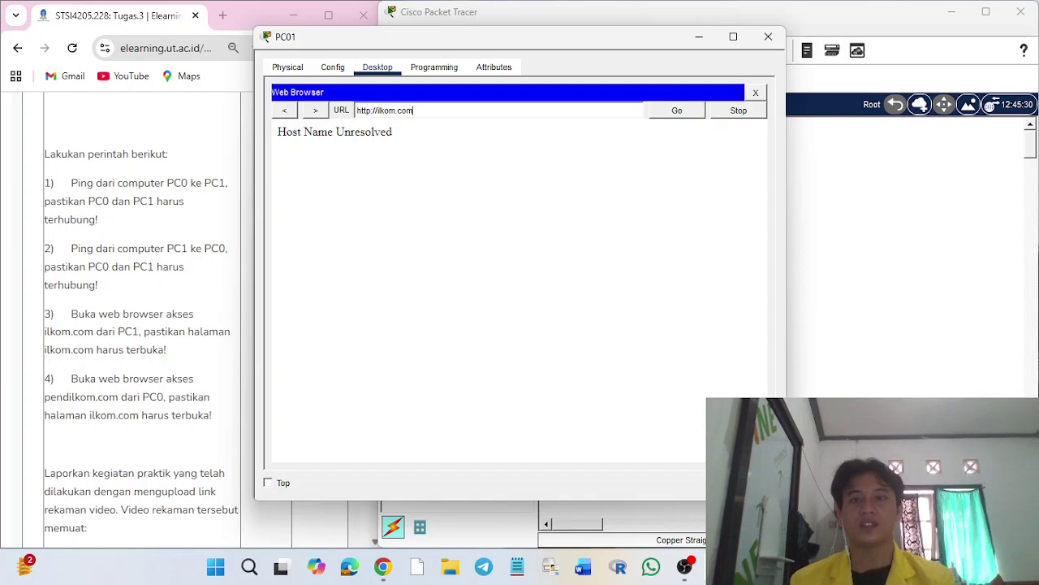
# Step: Set PC01's IPv4 DNS server address to 192.168.2.2 in its IP configuration
pyautogui.click(332, 66)
pyautogui.click(377, 67)
pyautogui.click(717, 114)
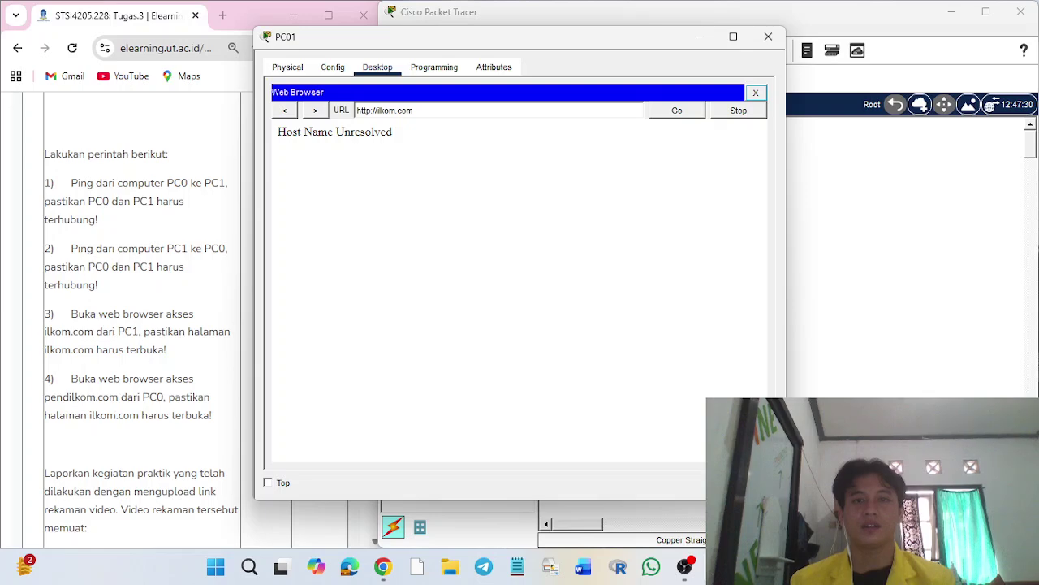
pyautogui.click(755, 92)
pyautogui.click(321, 122)
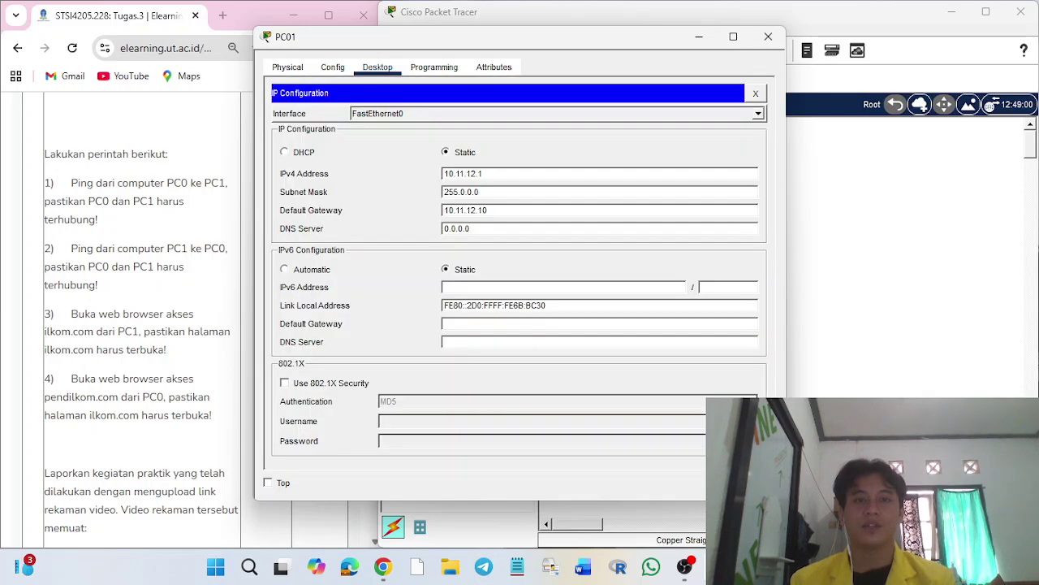
pyautogui.moveTo(471, 228); pyautogui.dragTo(443, 228)
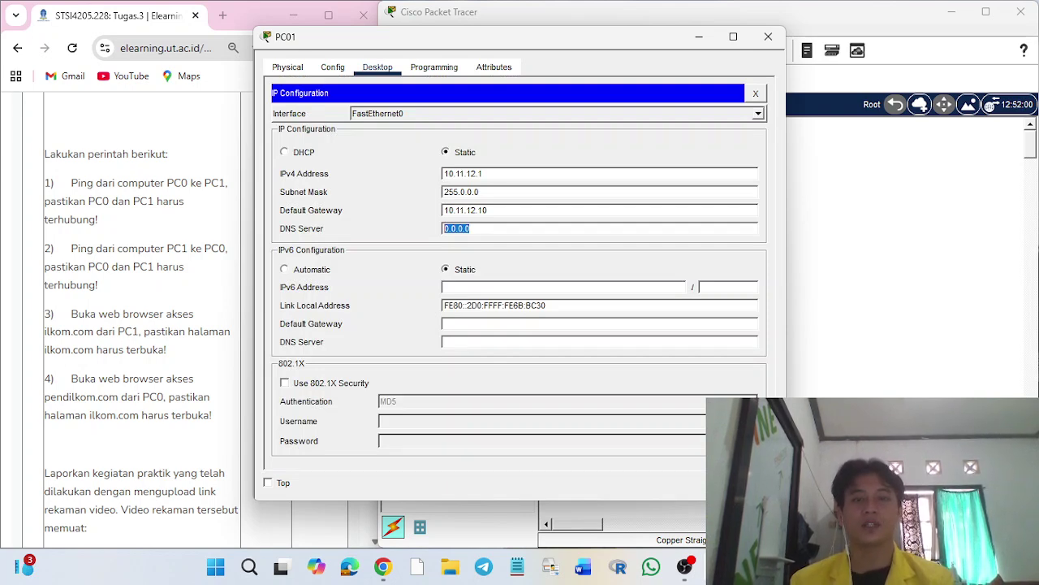
pyautogui.write('192.168')
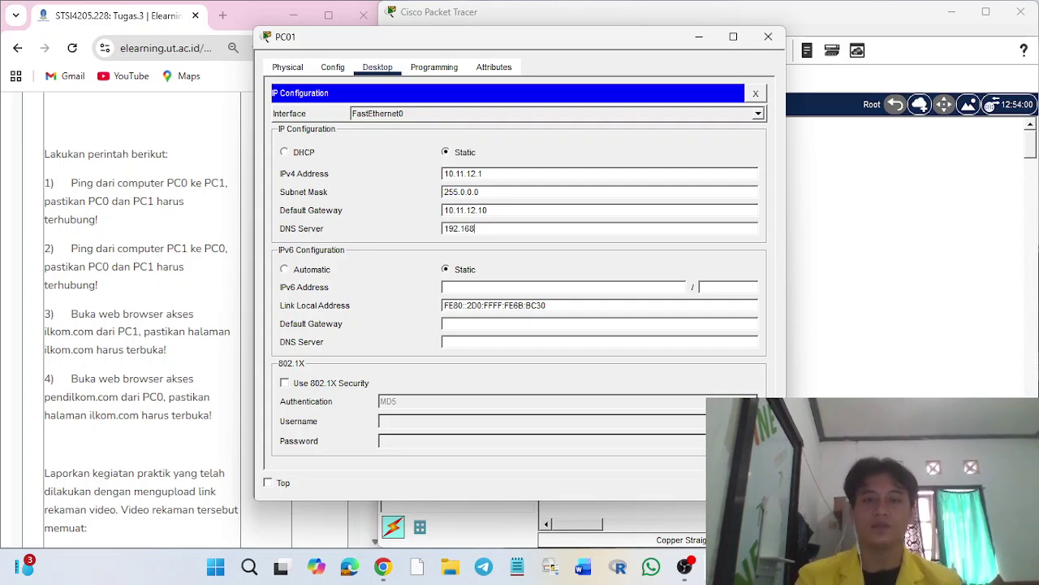
pyautogui.write('.2.2')
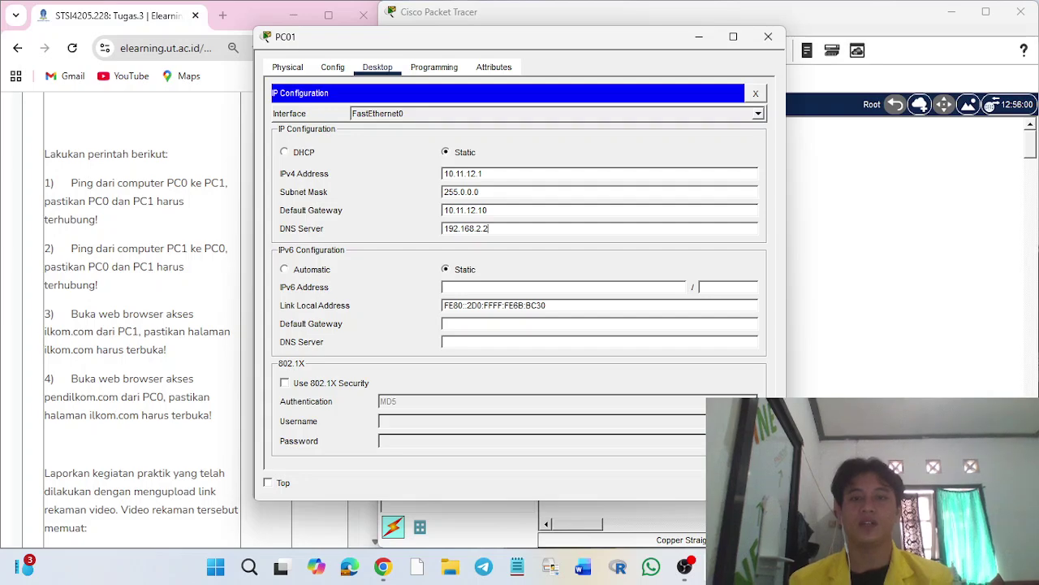
pyautogui.click(768, 37)
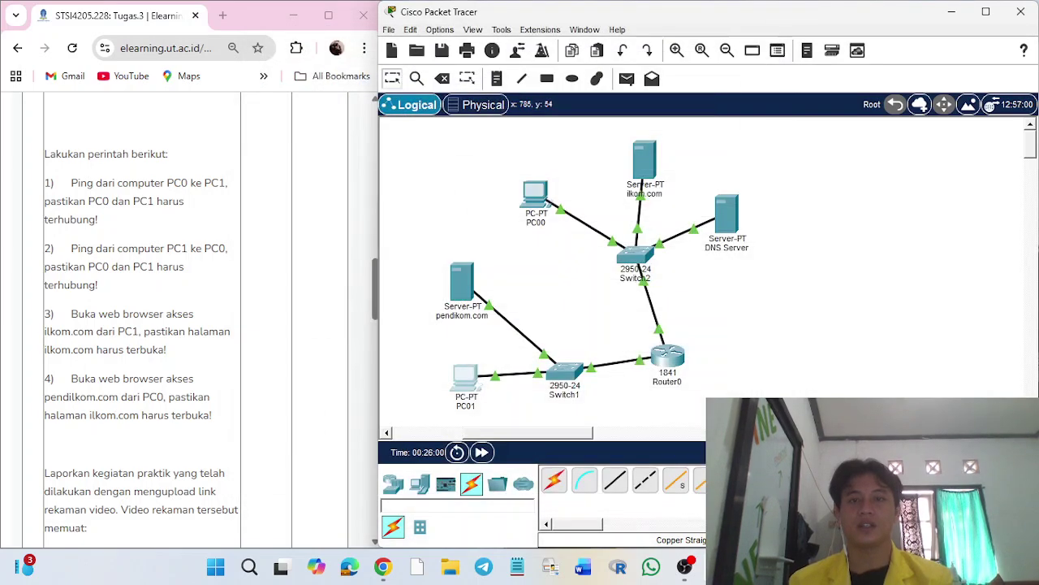
# Step: Check the IP configuration of the ilkom.com server and of PC00
pyautogui.click(645, 158)
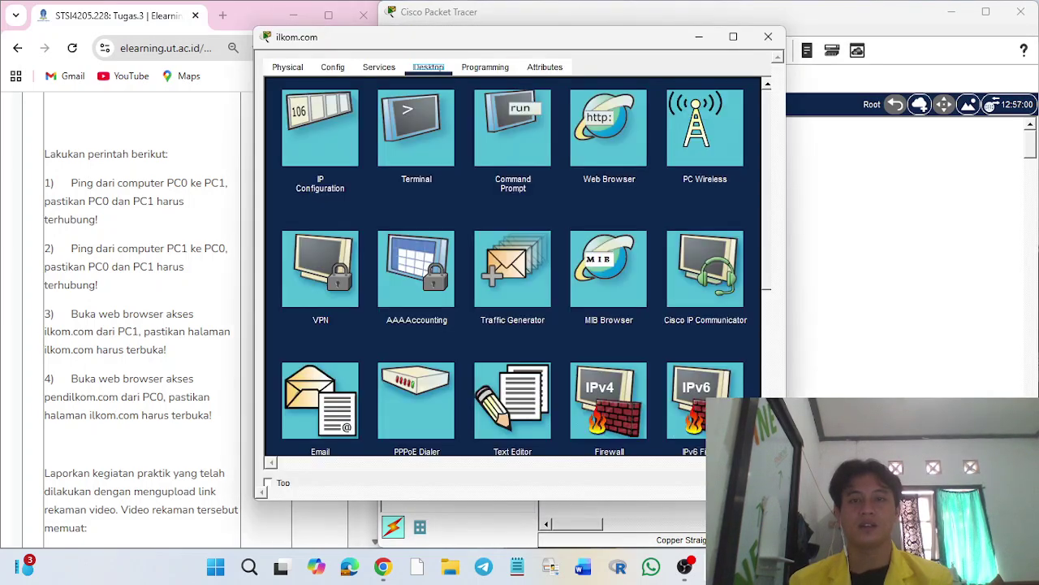
pyautogui.click(360, 118)
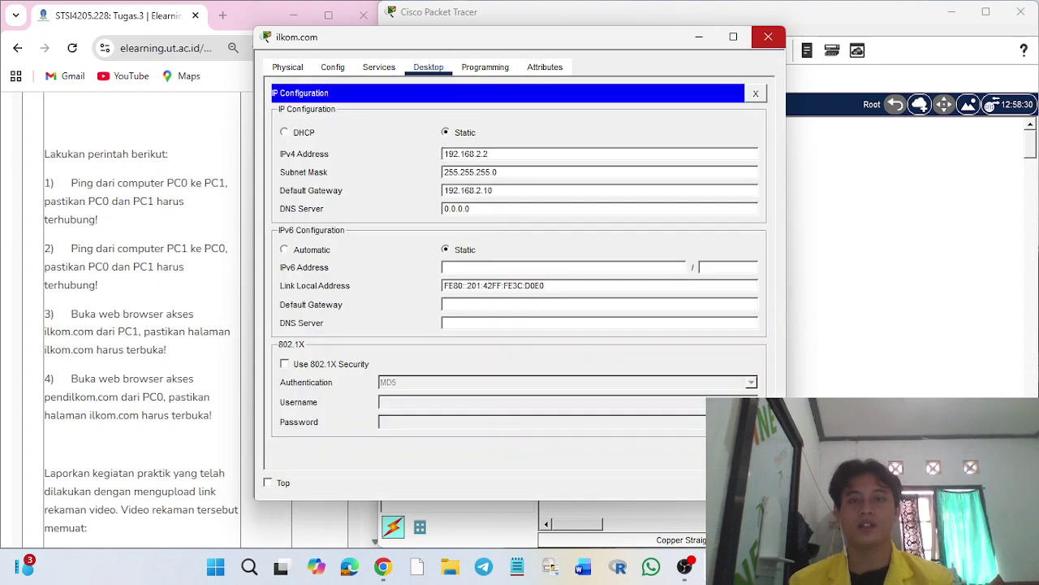
pyautogui.click(768, 36)
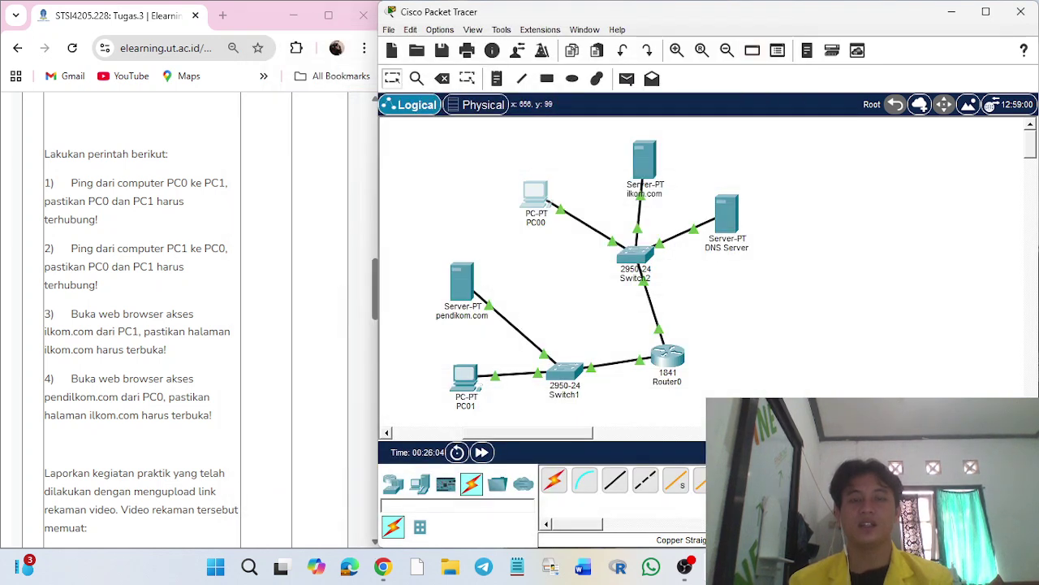
pyautogui.click(535, 193)
pyautogui.click(320, 128)
pyautogui.write('10.11.12')
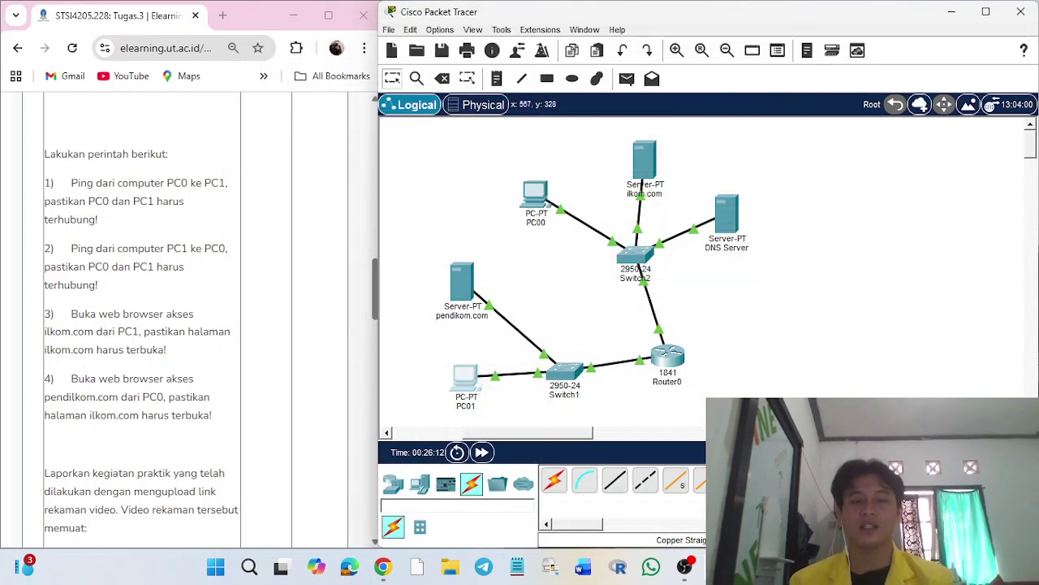
# Step: Load ilkom.com in PC01's web browser and close PC01's window
pyautogui.click(465, 376)
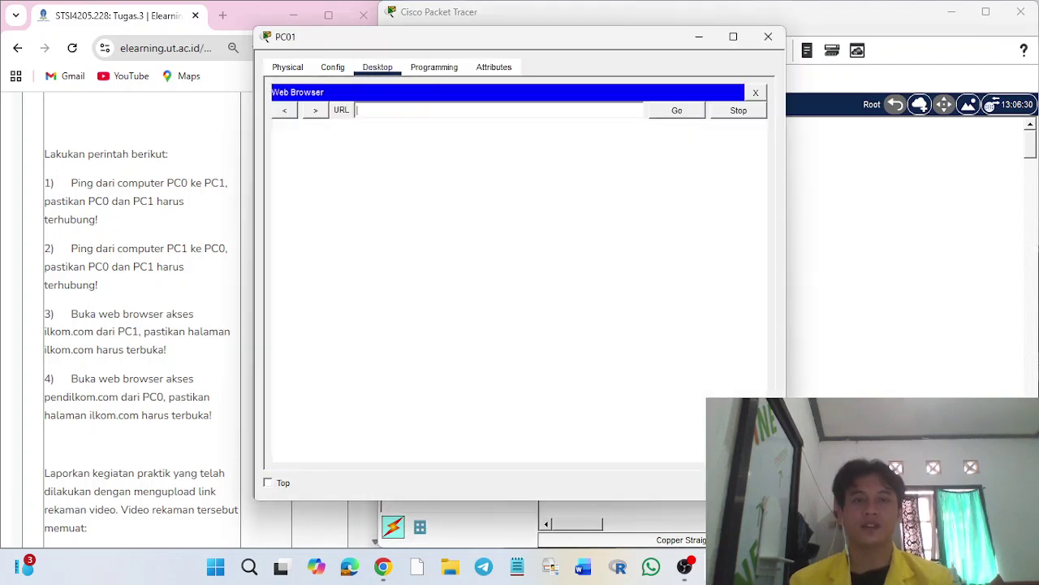
pyautogui.write('ilkom.com')
pyautogui.press('Return')
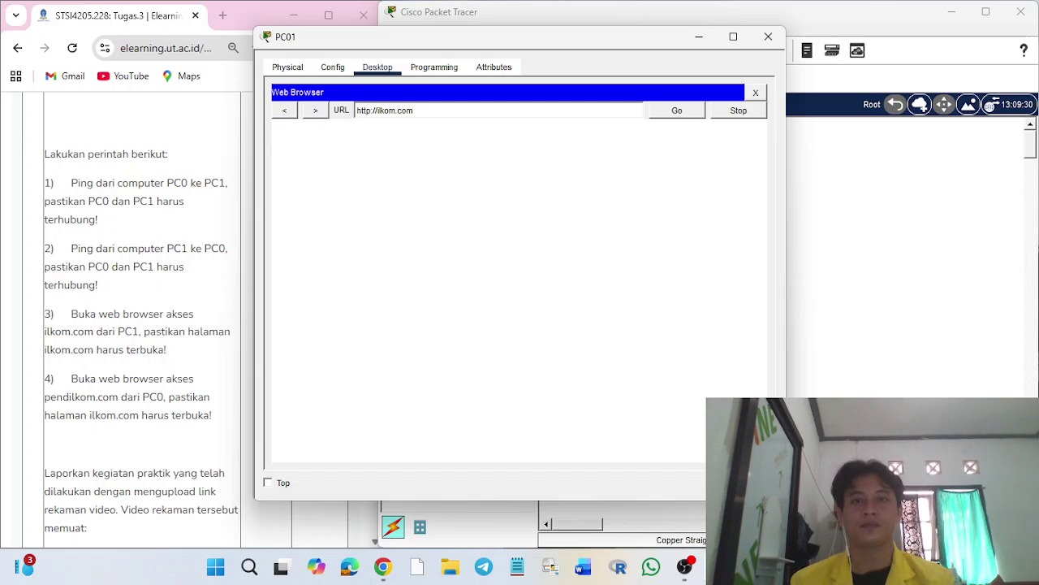
pyautogui.press('Return')
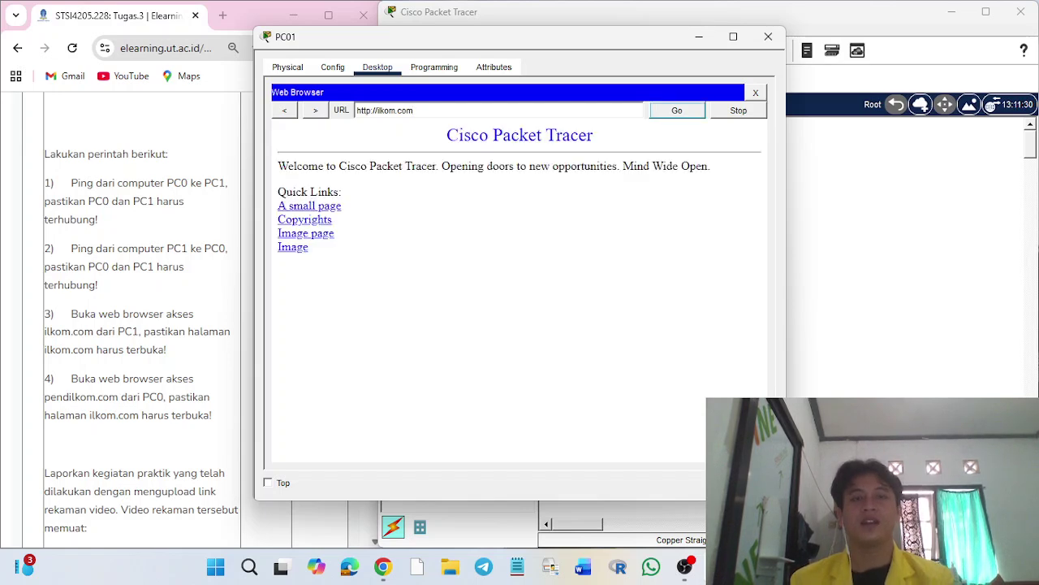
pyautogui.hotkey('ctrl', 'a')
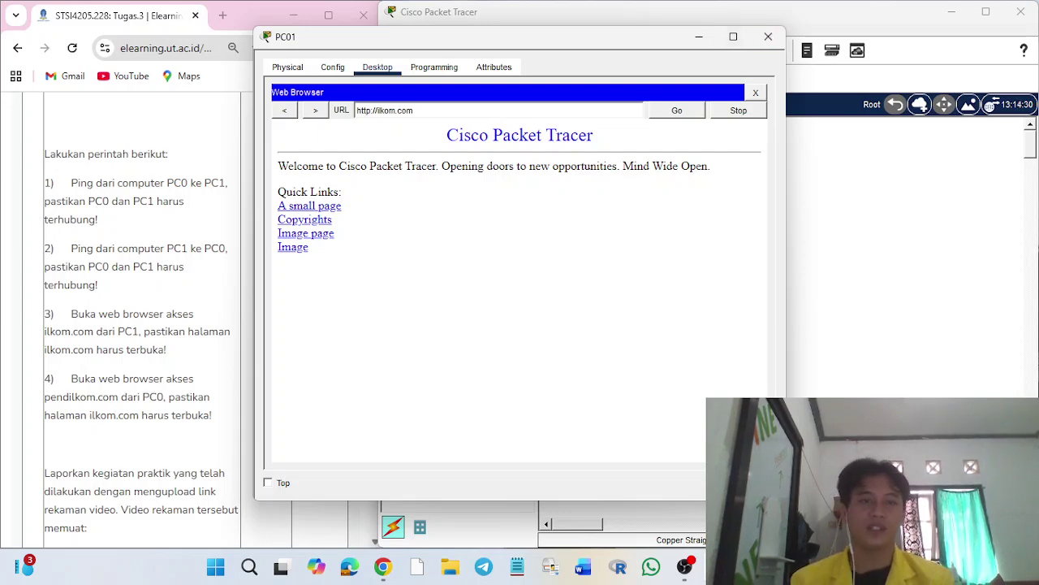
pyautogui.click(768, 36)
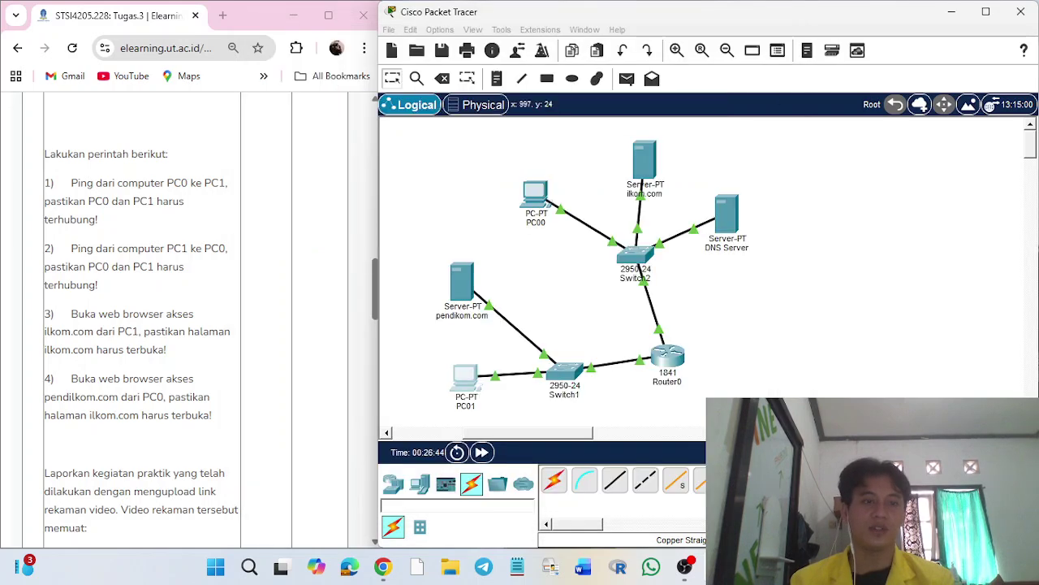
# Step: Highlight pendilkom.com in the assignment's fourth task and look at the matching pendikom.com server
pyautogui.doubleClick(152, 397)
pyautogui.moveTo(103, 397)
pyautogui.mouseDown()
pyautogui.moveTo(51, 397)
pyautogui.moveTo(110, 398)
pyautogui.mouseUp()
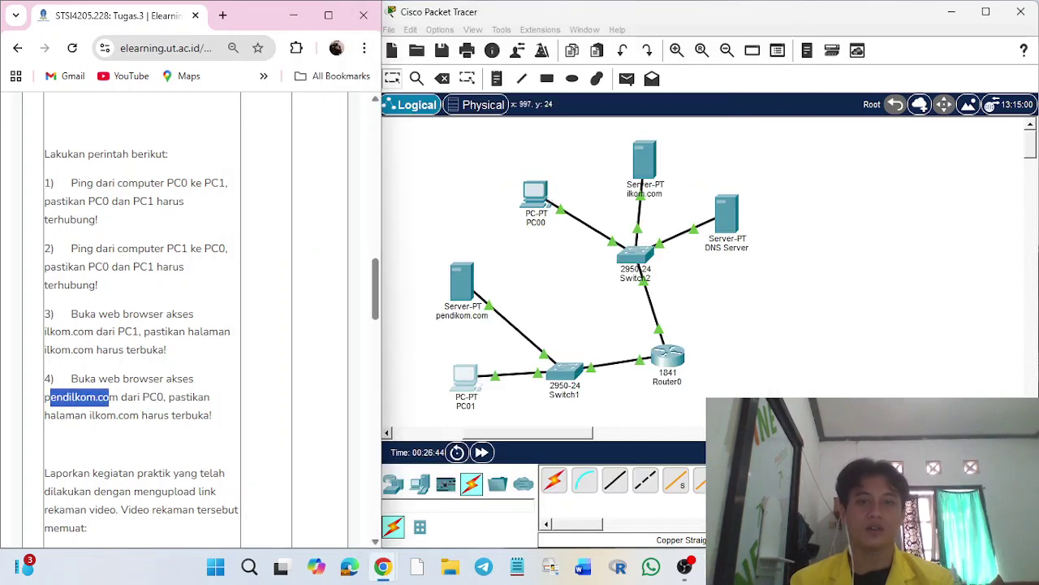
pyautogui.click(462, 284)
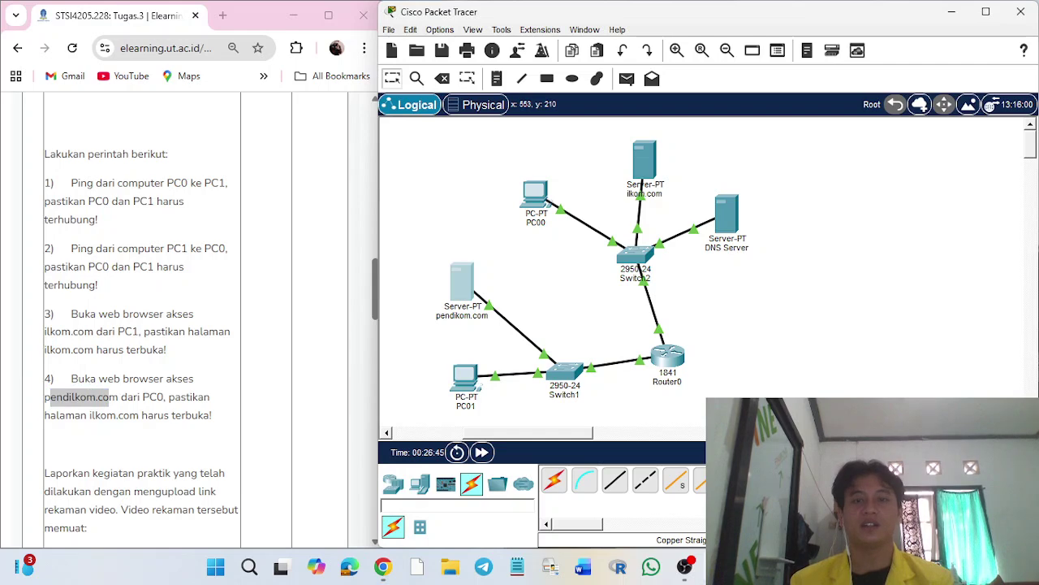
pyautogui.click(578, 178)
pyautogui.click(768, 36)
pyautogui.click(535, 192)
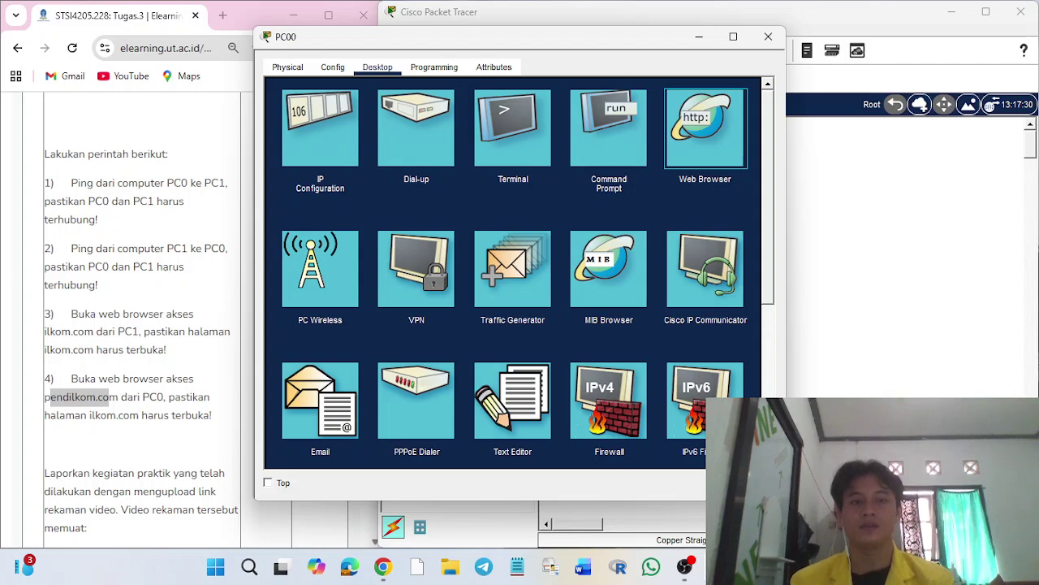
pyautogui.click(768, 36)
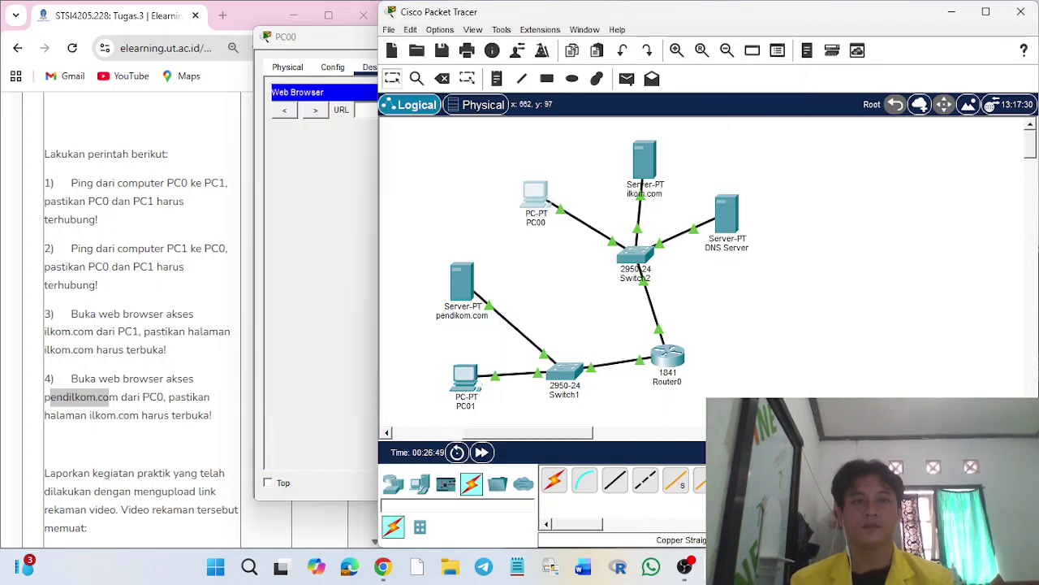
pyautogui.write('pendikom')
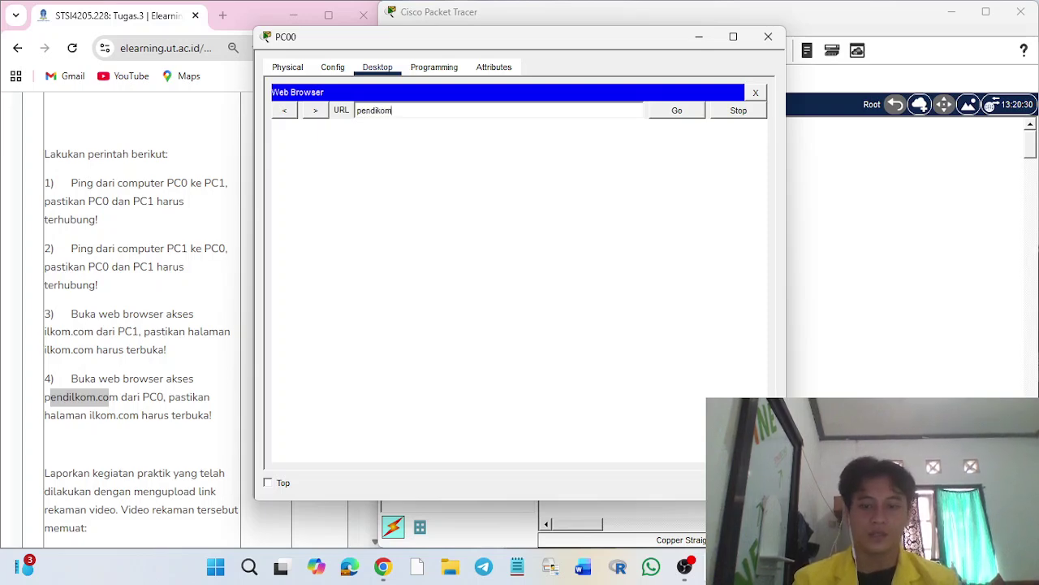
pyautogui.write('.com')
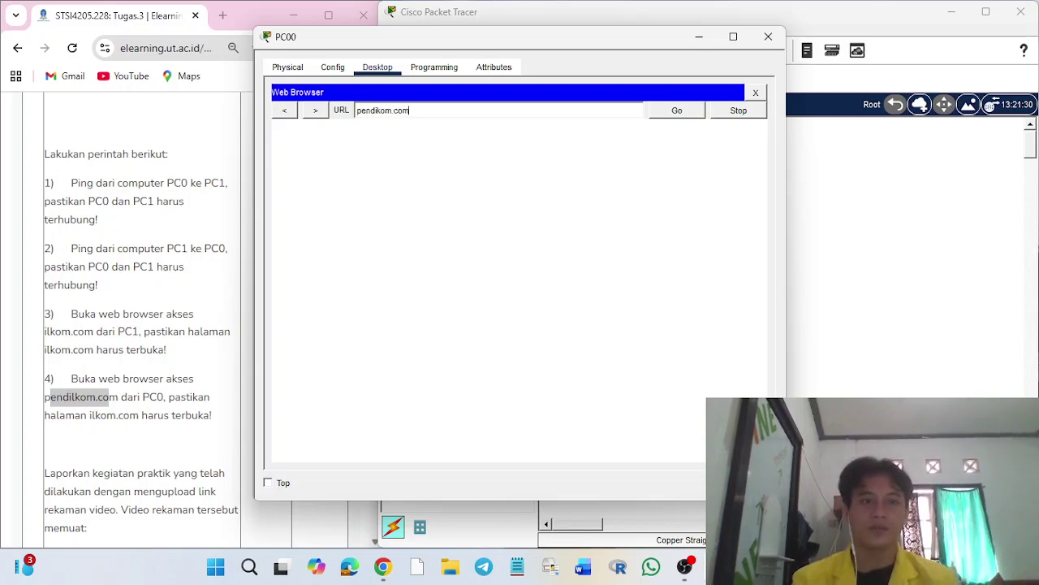
pyautogui.press('Home')
pyautogui.write('http://')
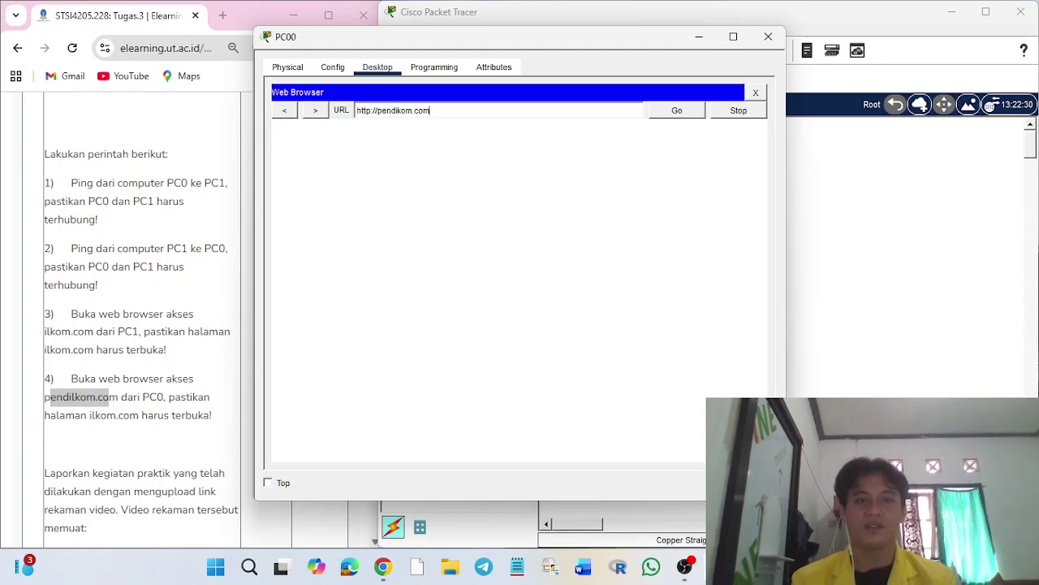
pyautogui.click(430, 110)
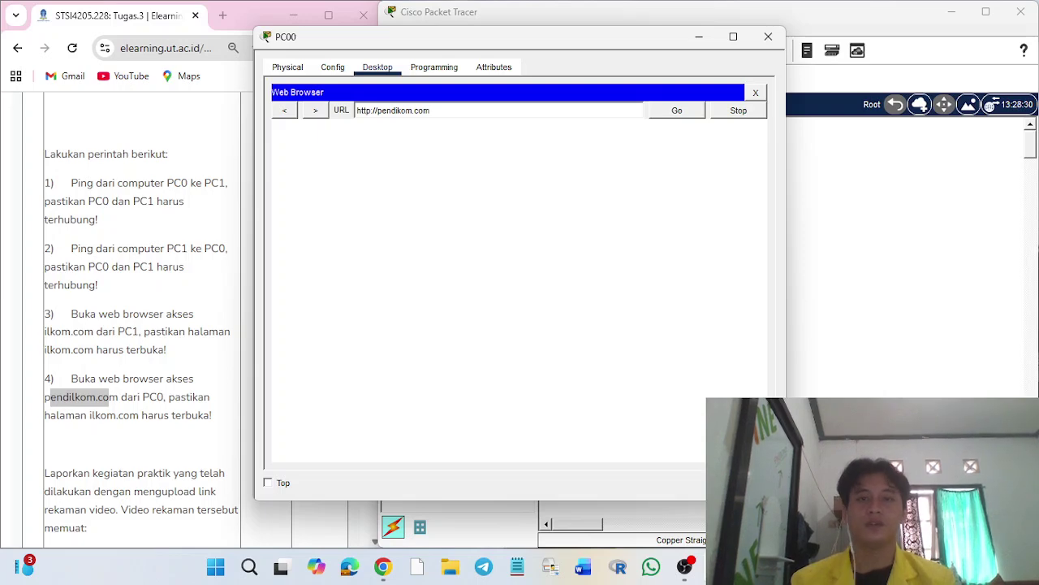
pyautogui.press('Return')
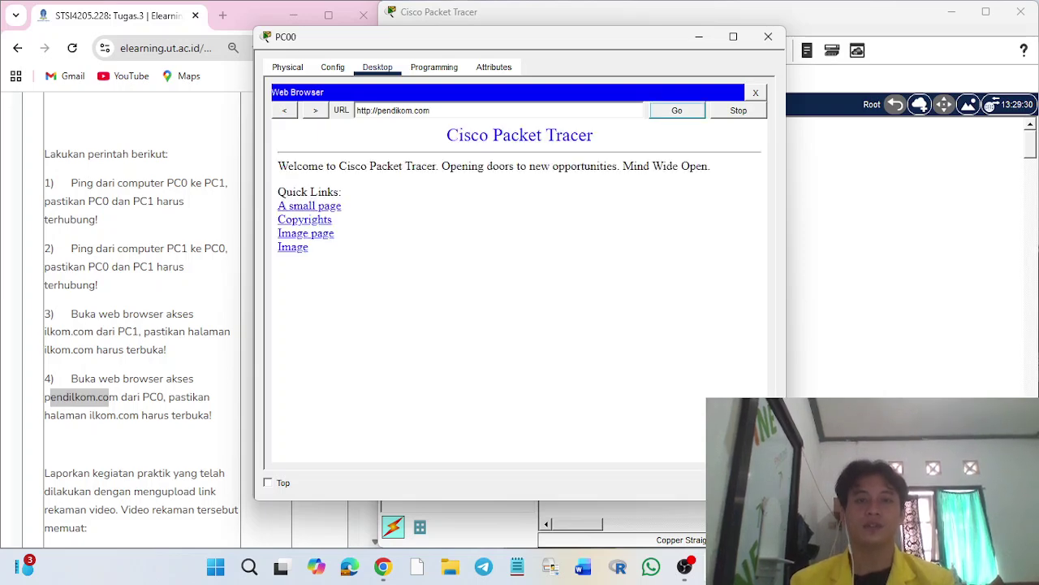
pyautogui.hotkey('ctrl', 'a')
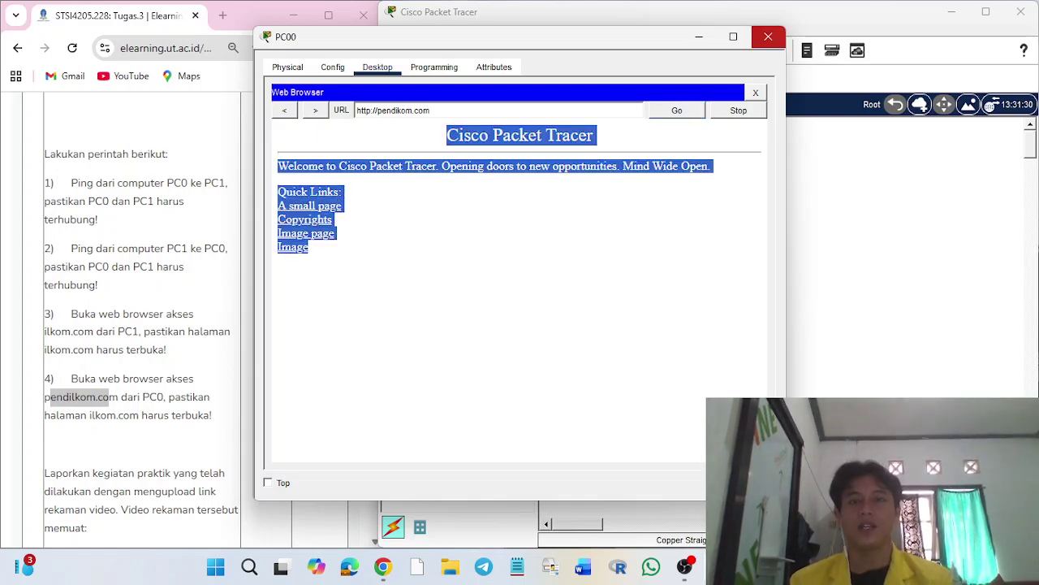
pyautogui.click(768, 37)
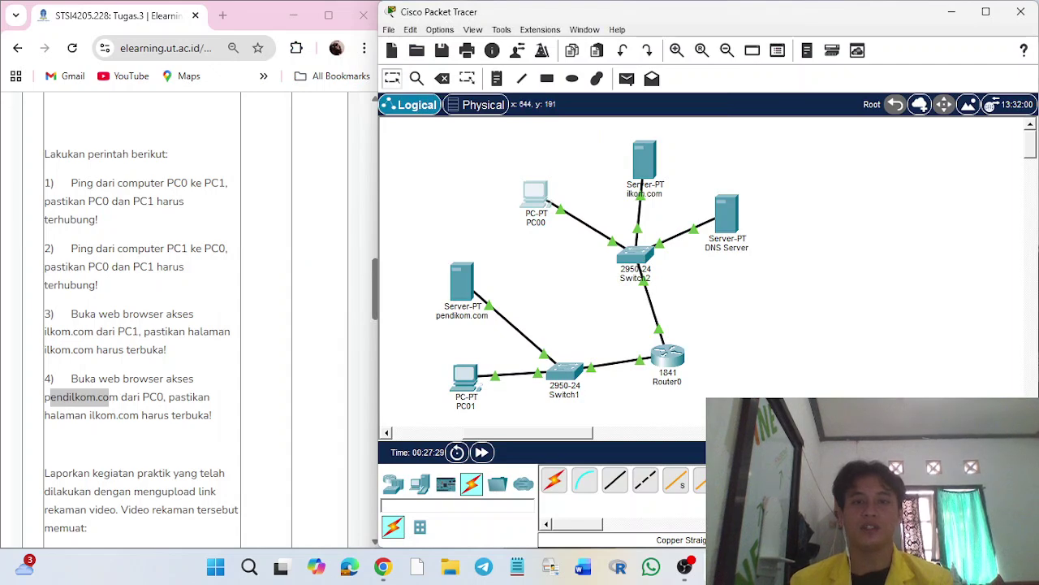
# Step: Look at PC01's desktop tools and review the assignment's commands and video report requirements
pyautogui.click(465, 378)
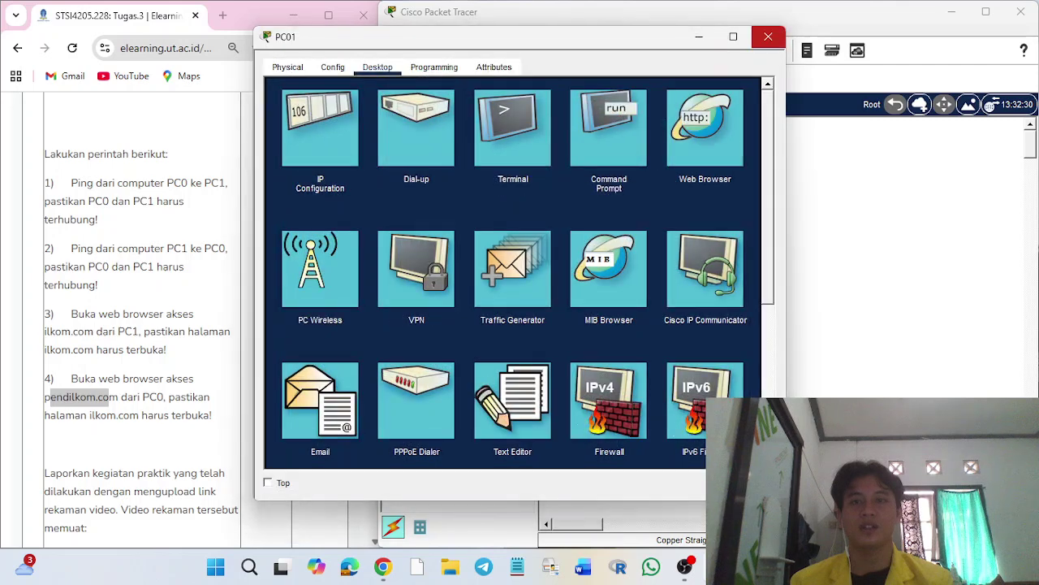
pyautogui.click(768, 36)
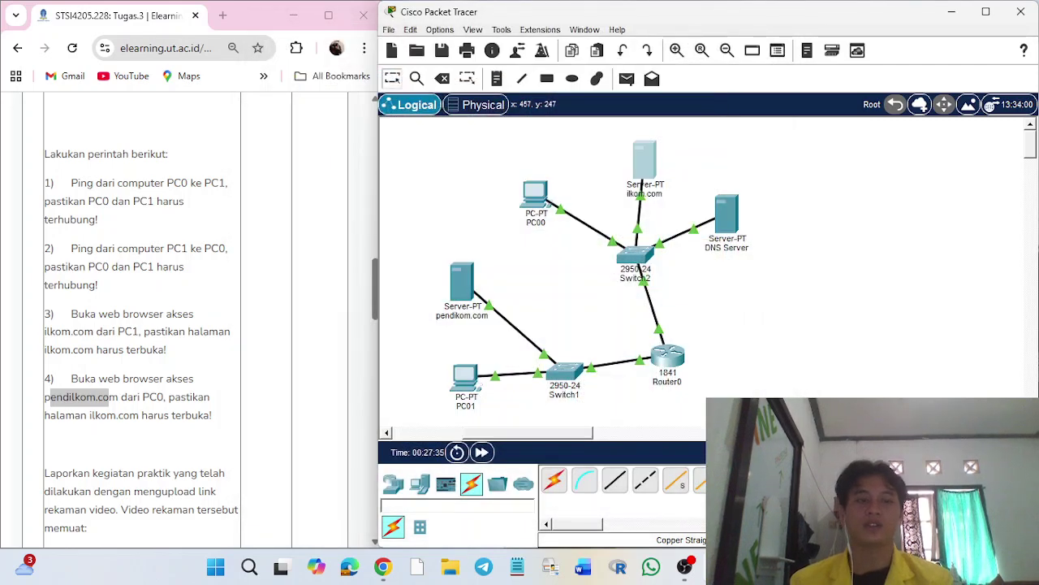
pyautogui.scroll(-2, 142, 324)
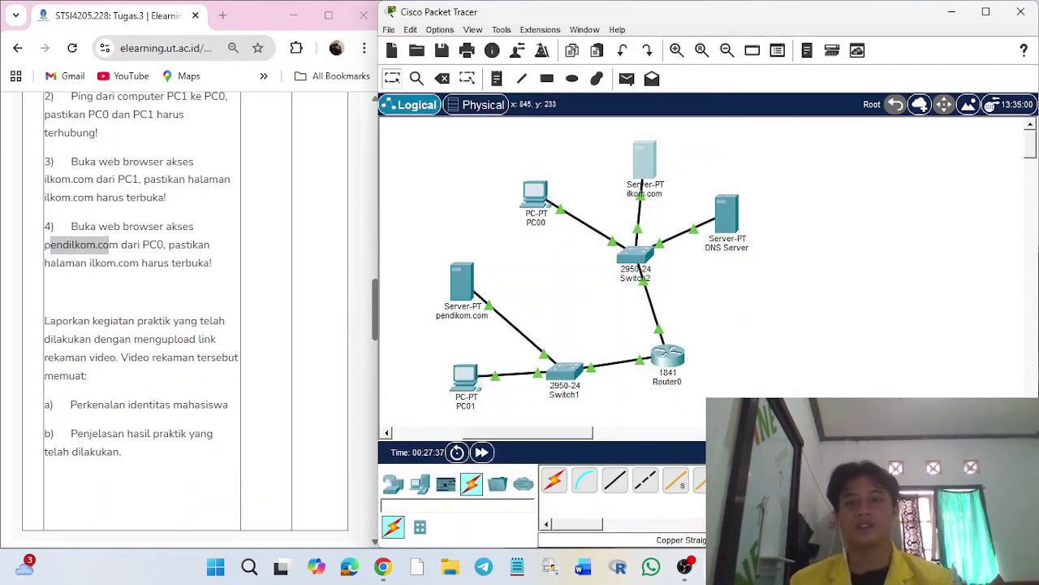
pyautogui.scroll(2, 142, 325)
pyautogui.scroll(2, 142, 325)
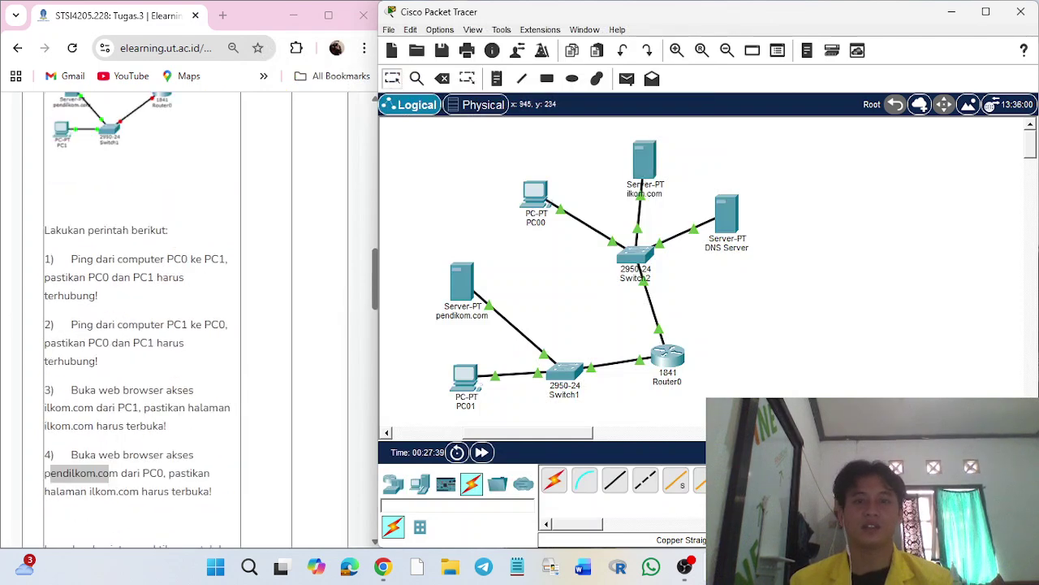
# Step: Maximize the workspace with both network topologies in view and mark out each topology
pyautogui.hscroll(-5, 701, 265)
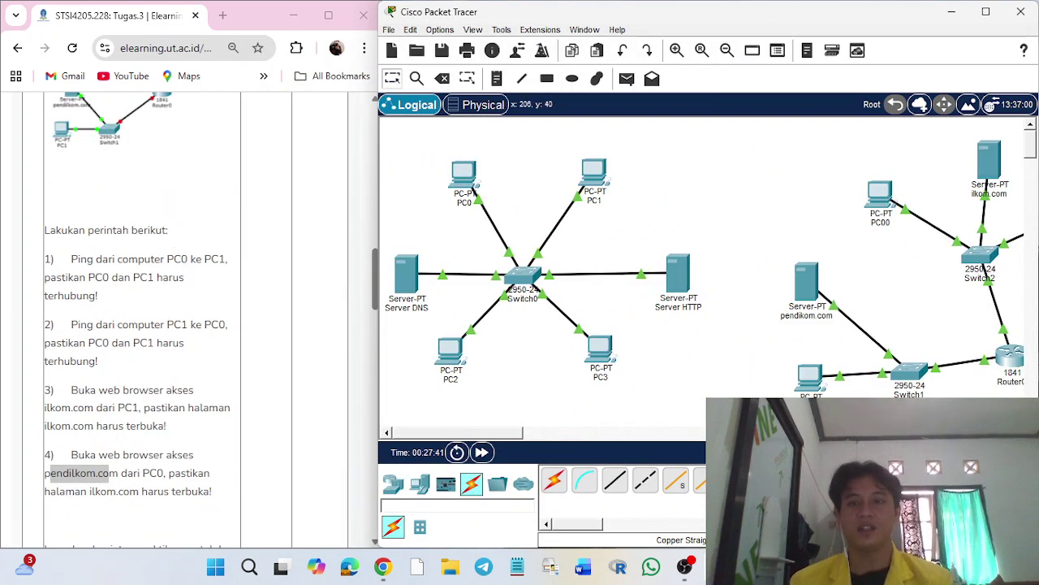
pyautogui.click(985, 11)
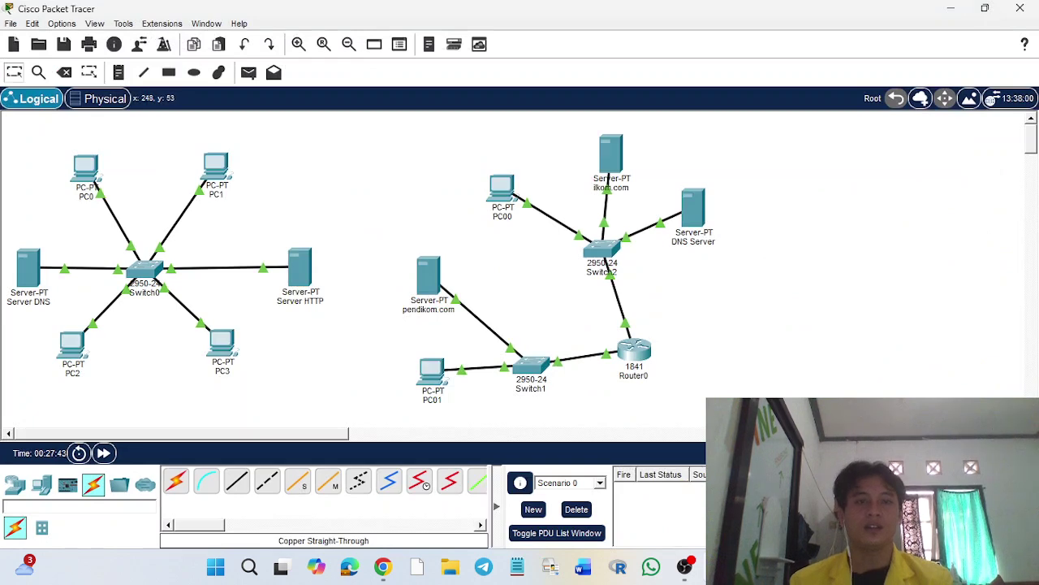
pyautogui.moveTo(85, 120); pyautogui.dragTo(326, 393)
pyautogui.moveTo(404, 126); pyautogui.dragTo(733, 388)
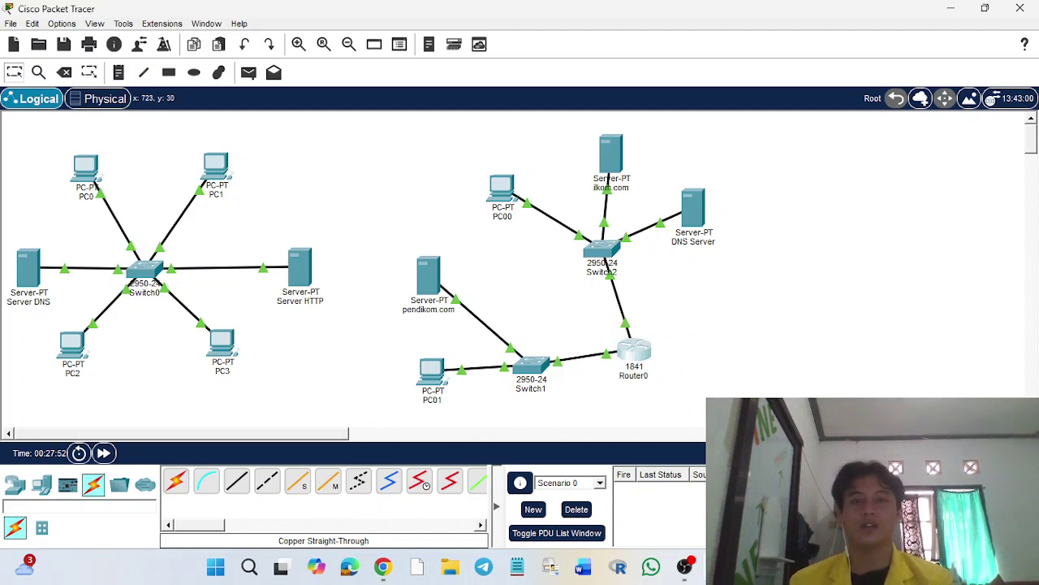
# Step: Review the single-switch network and the routed network's segments and router by marking out their device groups
pyautogui.moveTo(445, 117); pyautogui.dragTo(757, 249)
pyautogui.moveTo(386, 237); pyautogui.dragTo(579, 400)
pyautogui.moveTo(30, 134); pyautogui.dragTo(319, 364)
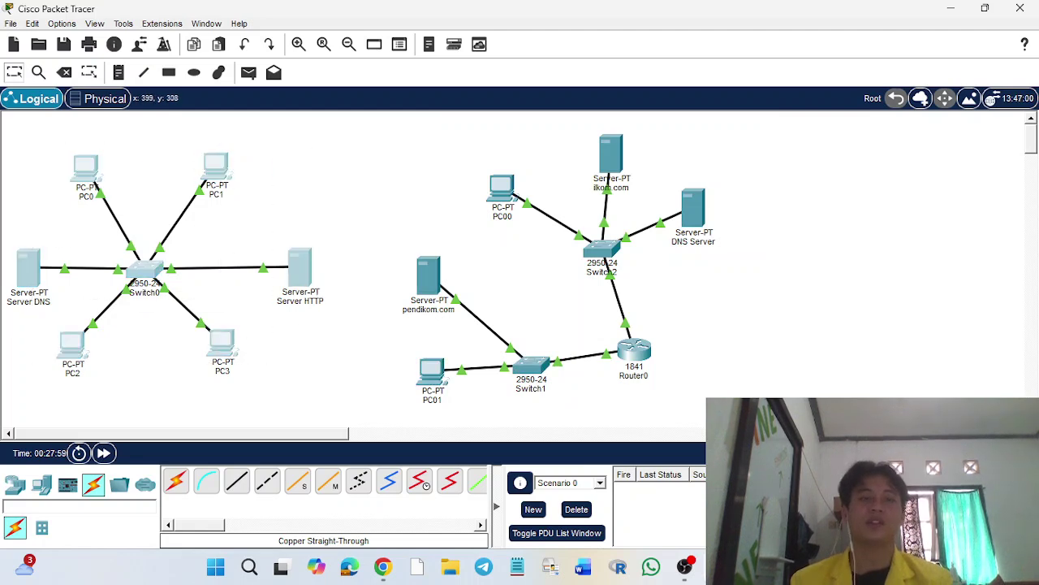
pyautogui.click(142, 324)
pyautogui.moveTo(30, 134); pyautogui.dragTo(321, 377)
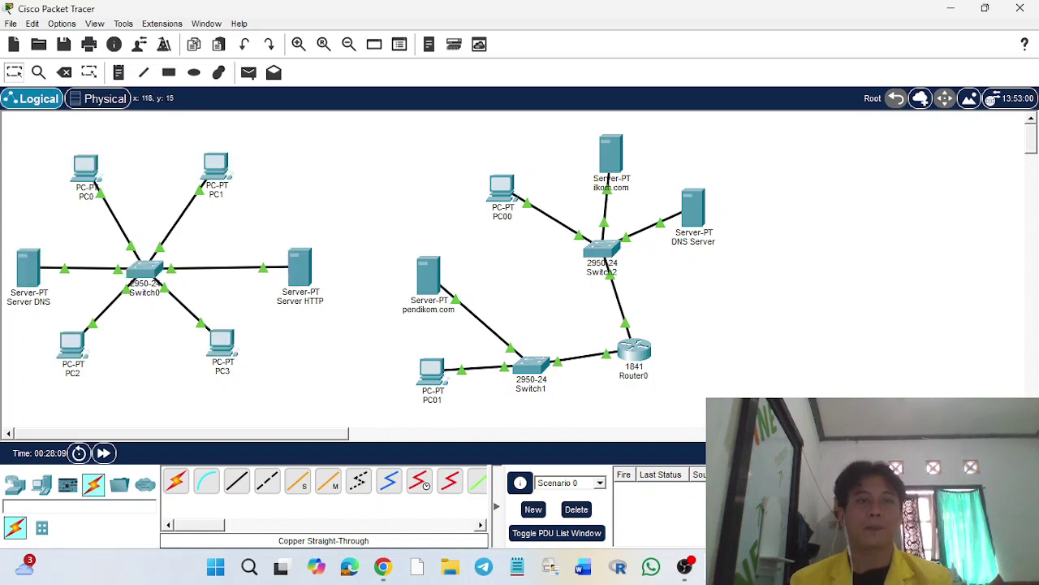
pyautogui.moveTo(51, 123); pyautogui.dragTo(262, 219)
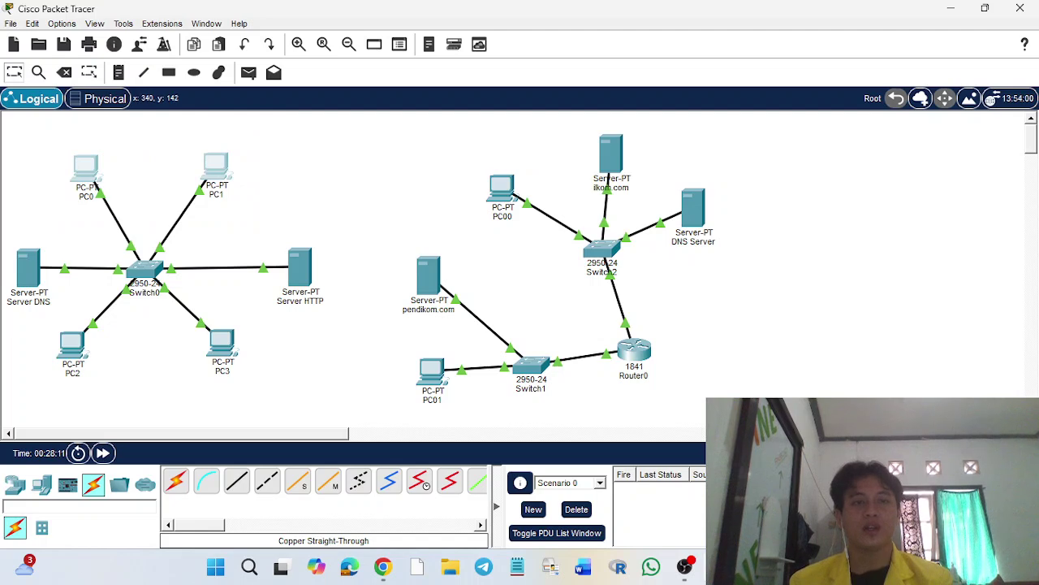
pyautogui.moveTo(39, 125); pyautogui.dragTo(334, 351)
pyautogui.moveTo(8, 128); pyautogui.dragTo(325, 381)
pyautogui.moveTo(383, 128); pyautogui.dragTo(719, 278)
pyautogui.moveTo(592, 321); pyautogui.dragTo(690, 390)
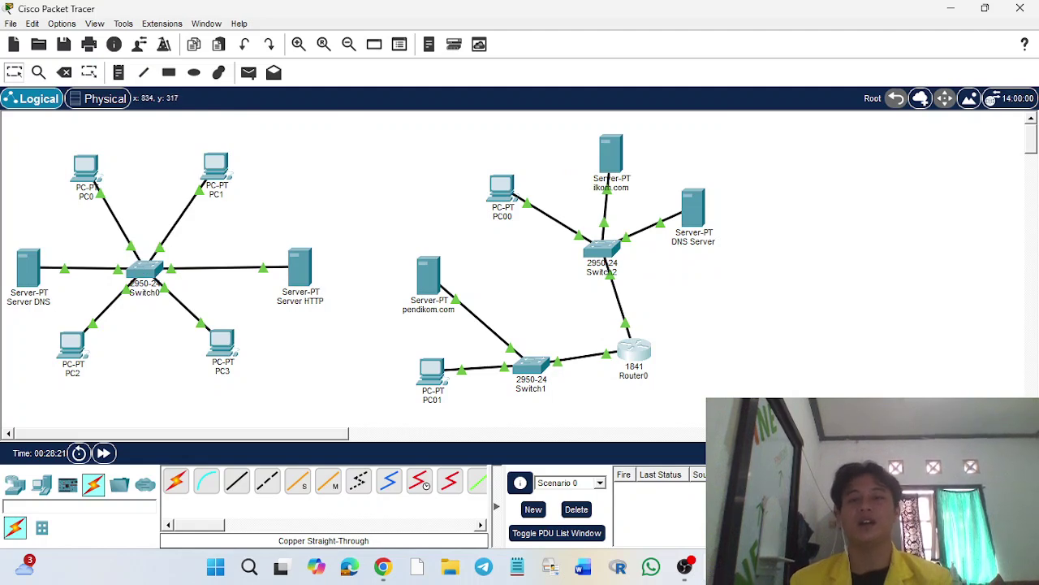
# Step: Review the devices around Switch2, the pendikom.com server and Router0 in the routed network
pyautogui.moveTo(635, 353)
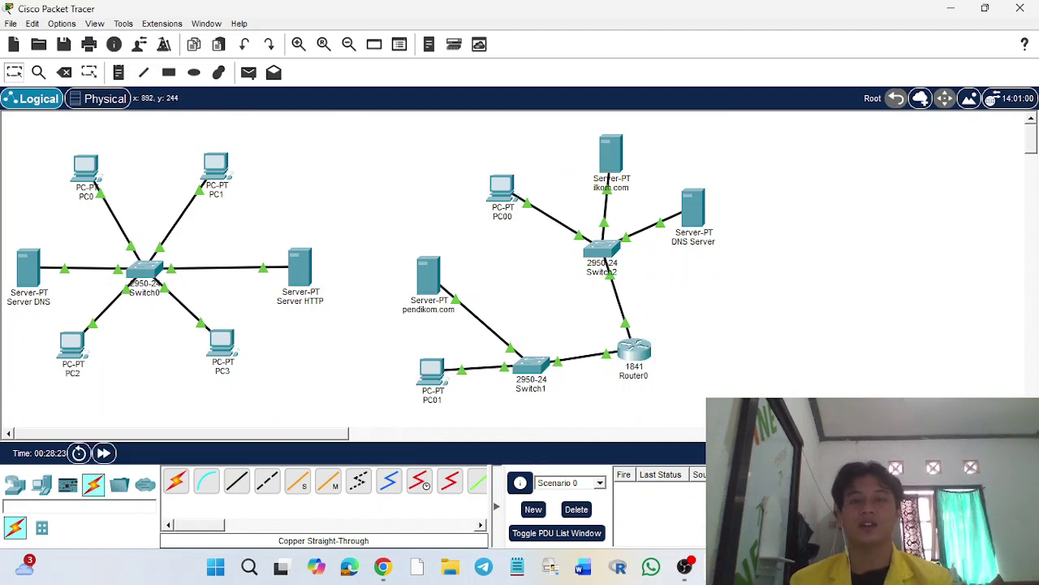
pyautogui.moveTo(452, 128); pyautogui.dragTo(743, 290)
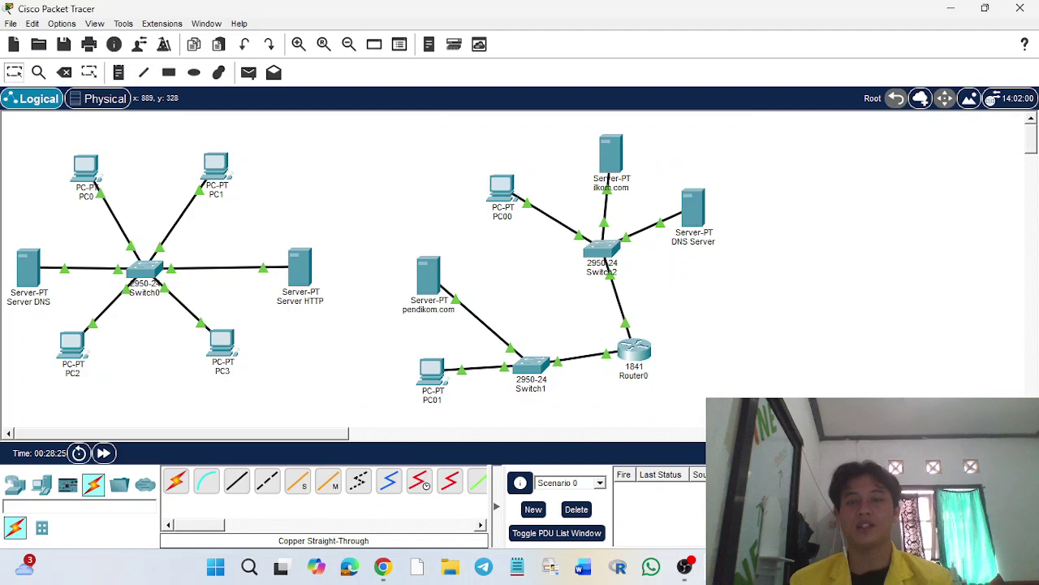
pyautogui.click(429, 308)
pyautogui.click(429, 309)
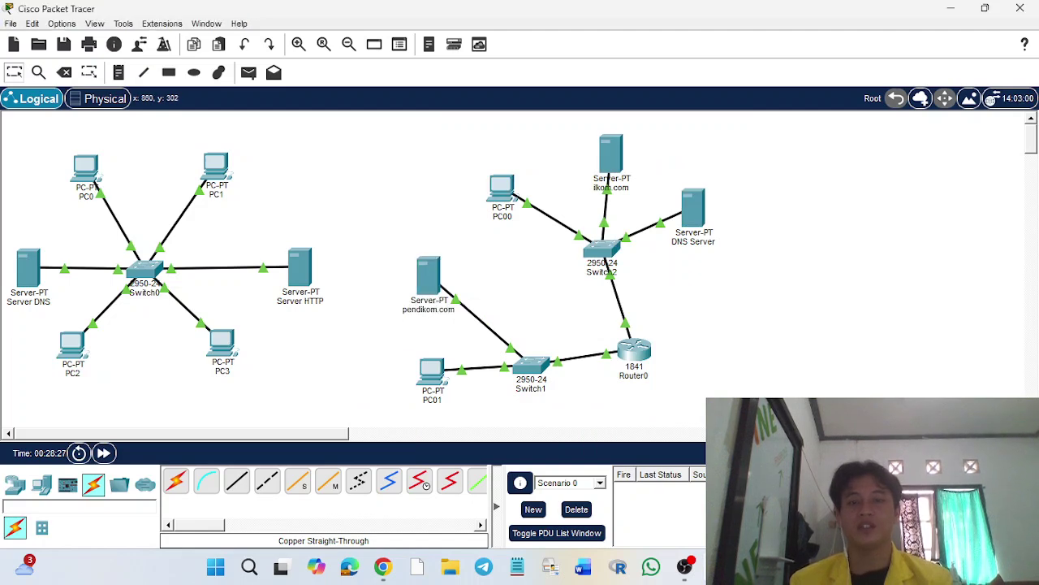
pyautogui.press('Return')
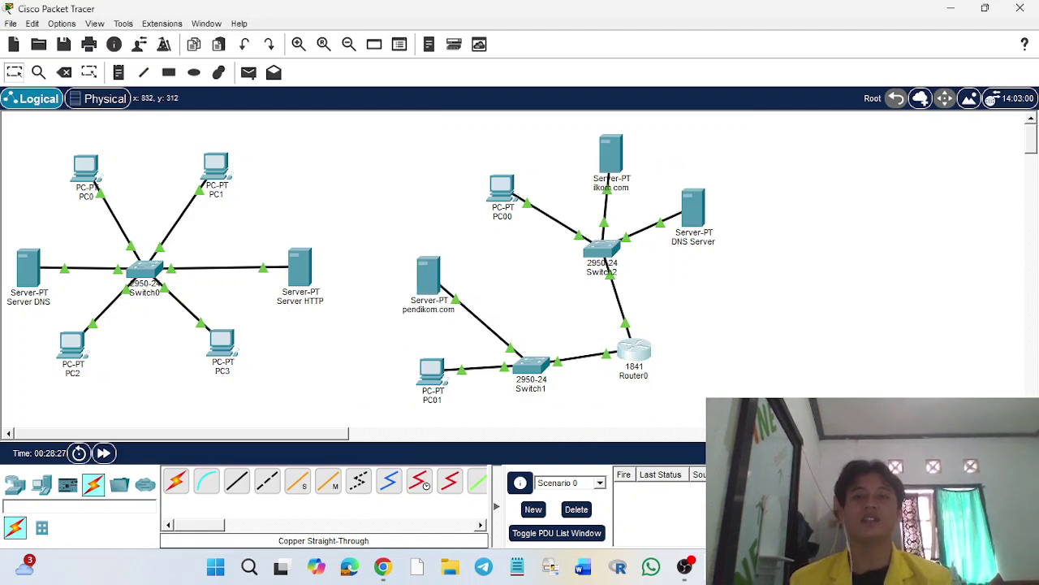
pyautogui.click(634, 351)
pyautogui.click(768, 36)
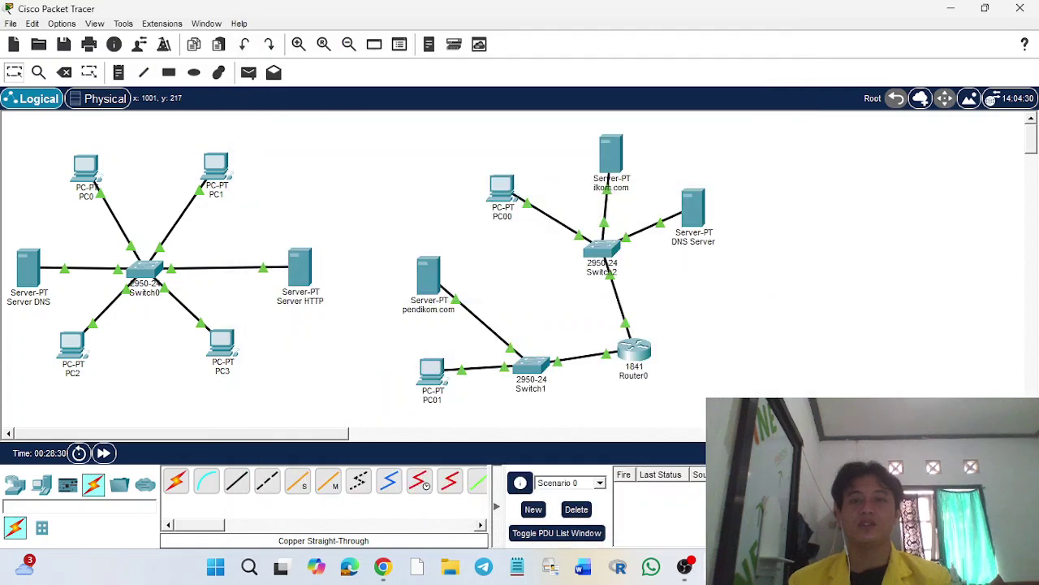